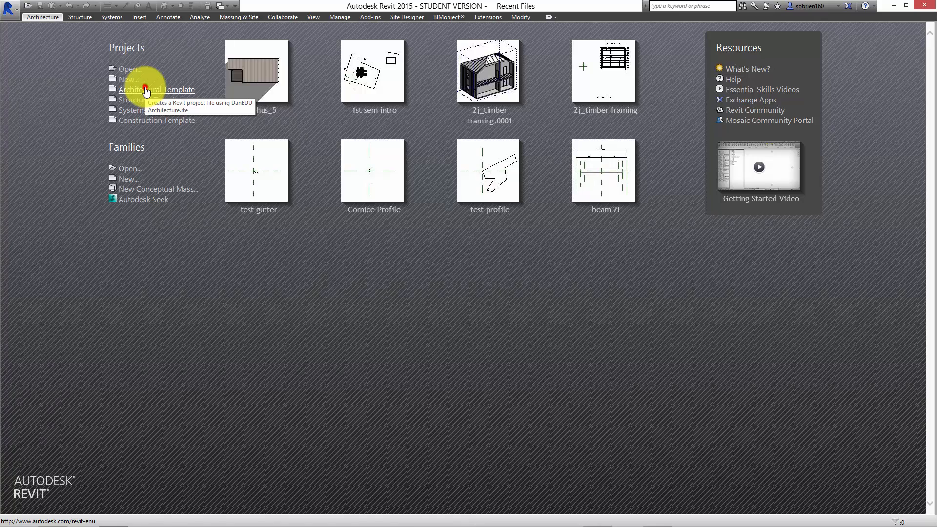
Create a new project from the Architectural Template and inspect the title block on its splash screen sheet
{"action": "left_click", "coordinate": [145, 89]}
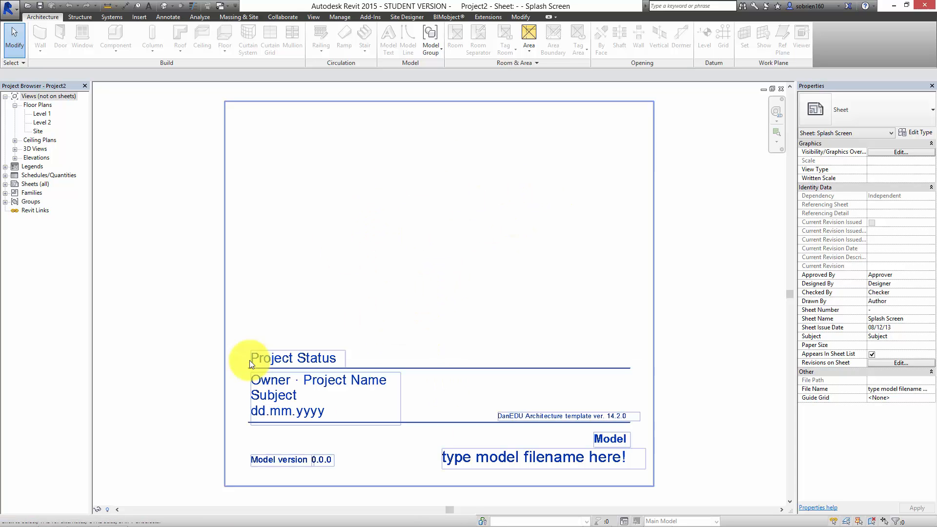
{"action": "left_click", "coordinate": [368, 385]}
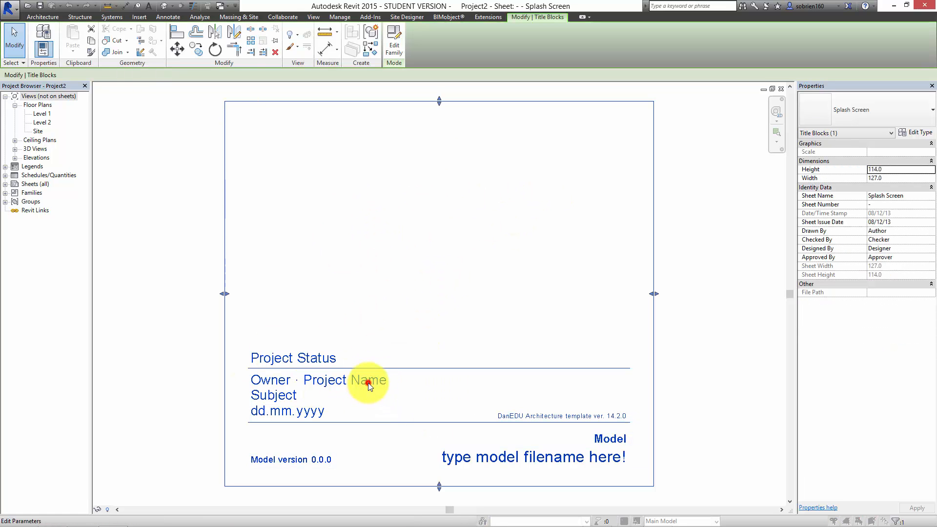
{"action": "left_click", "coordinate": [368, 382]}
{"action": "left_click", "coordinate": [561, 326]}
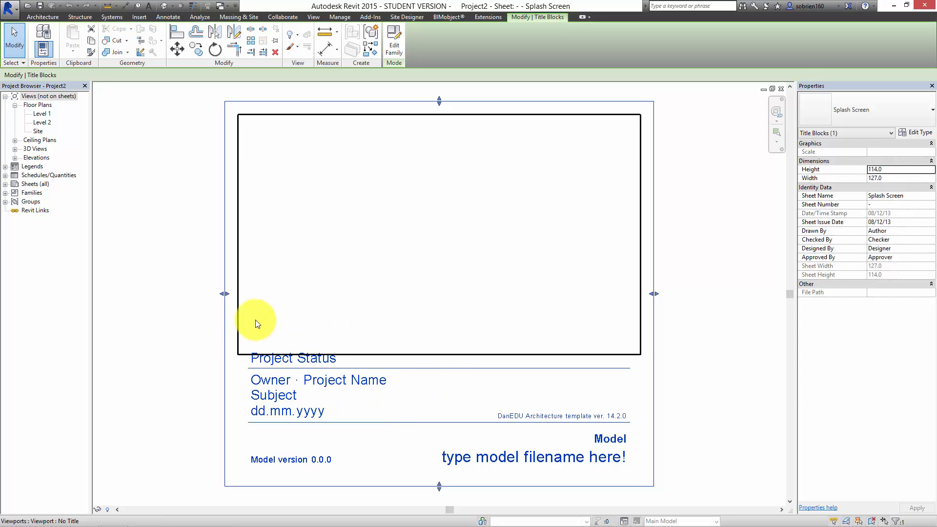
{"action": "left_click", "coordinate": [176, 278]}
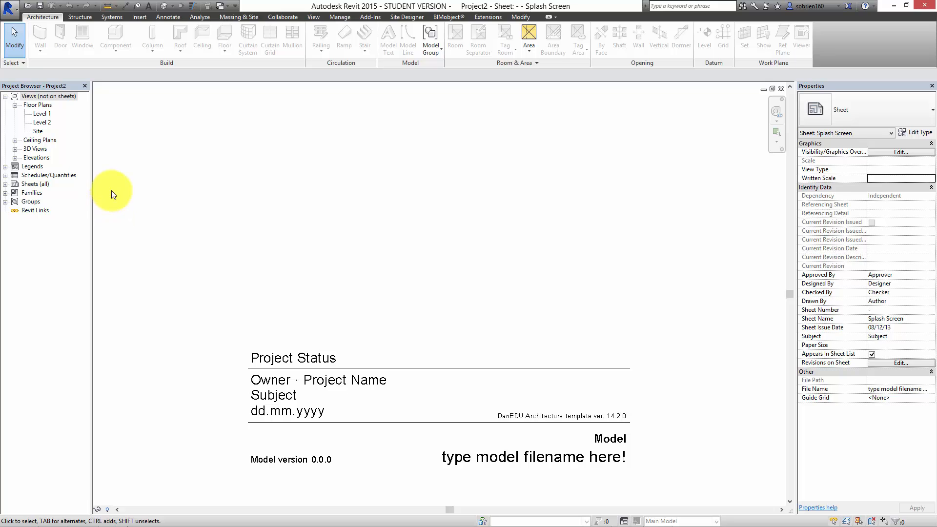
Open the Level 1 floor plan and the default 3D view, expanding the elevation and 3D view groups
{"action": "double_click", "coordinate": [40, 114]}
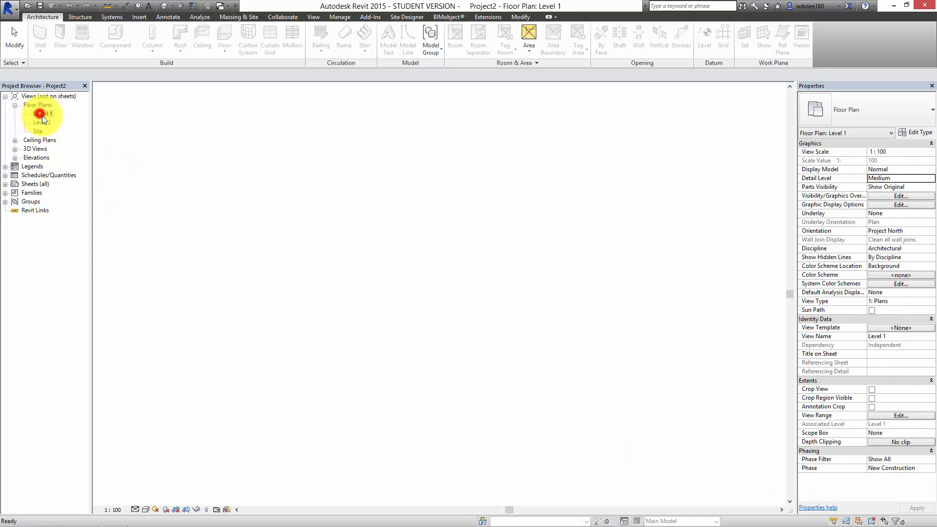
{"action": "left_click", "coordinate": [14, 157]}
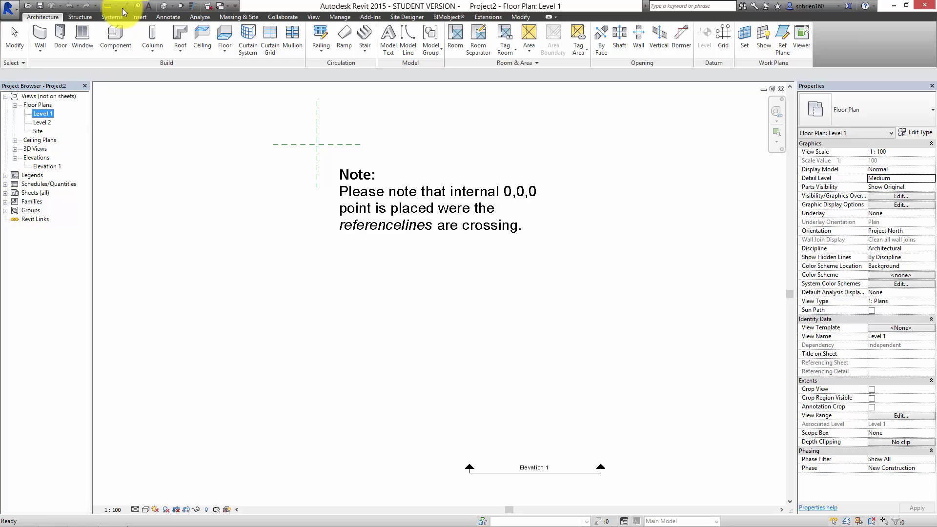
{"action": "left_click", "coordinate": [15, 149]}
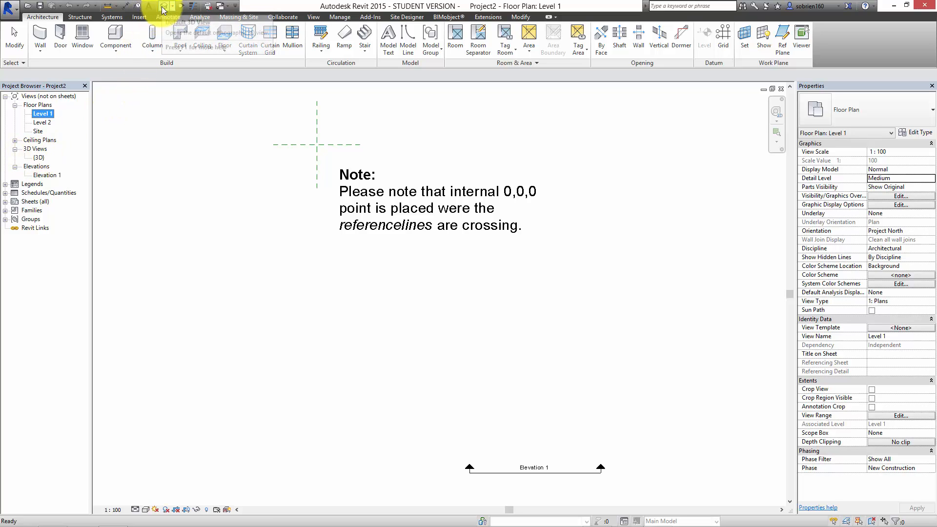
{"action": "left_click", "coordinate": [38, 157]}
{"action": "double_click", "coordinate": [41, 156]}
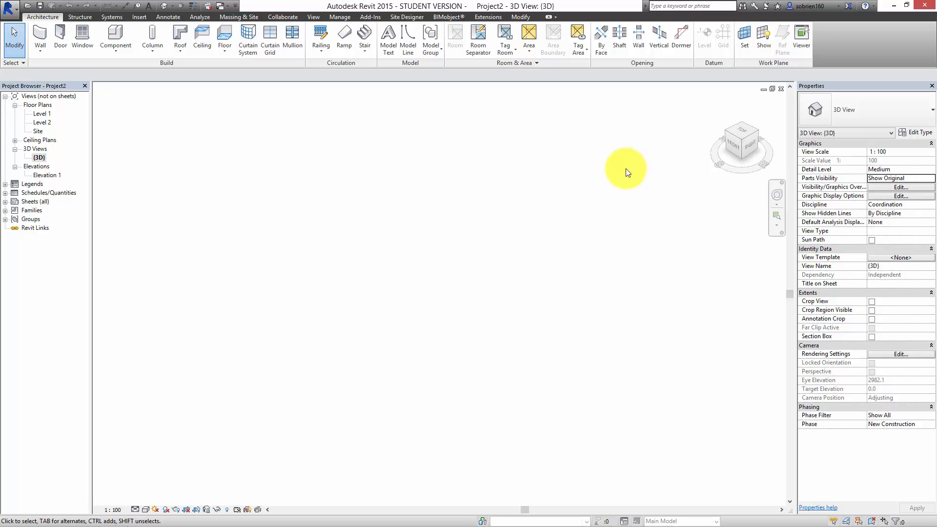
Close the Splash Screen sheet and tile the 3D view and the Level 1 floor plan side by side
{"action": "key", "text": "w"}
{"action": "key", "text": "t"}
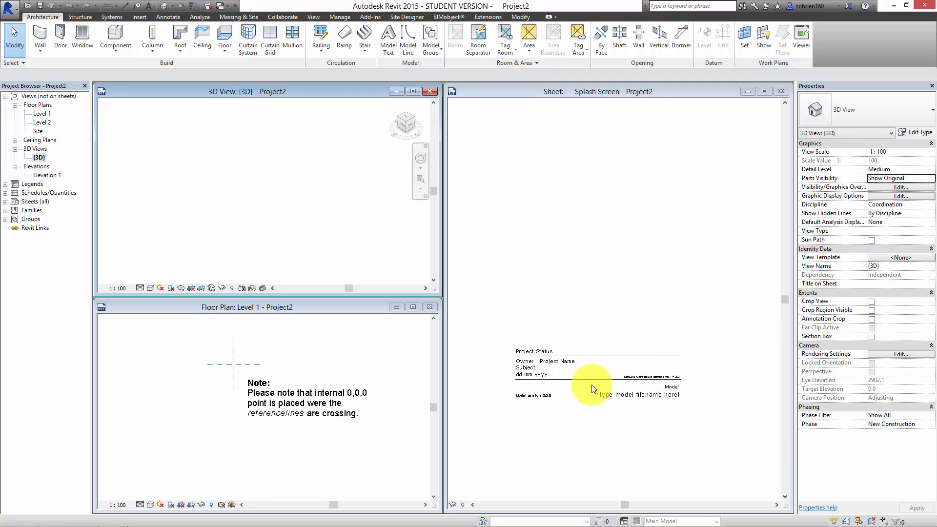
{"action": "left_click", "coordinate": [781, 92]}
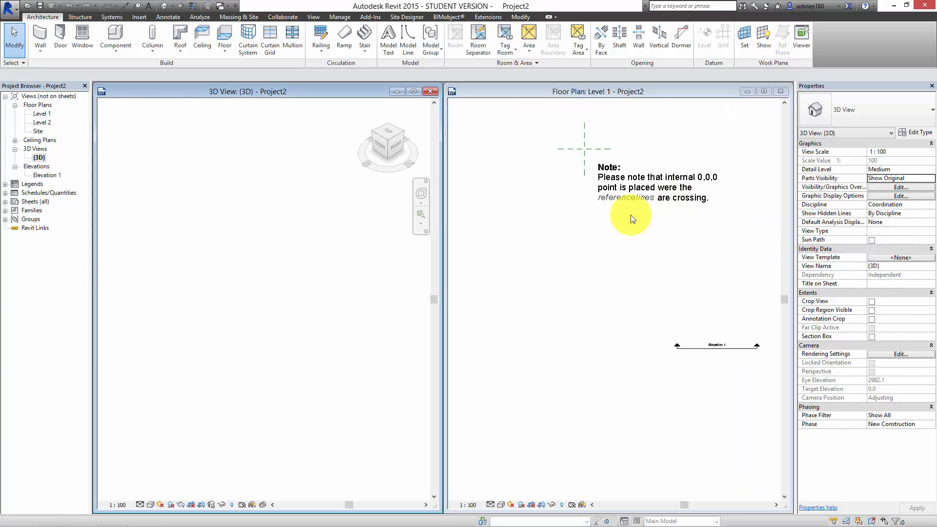
{"action": "left_click", "coordinate": [309, 262]}
{"action": "left_click", "coordinate": [616, 259]}
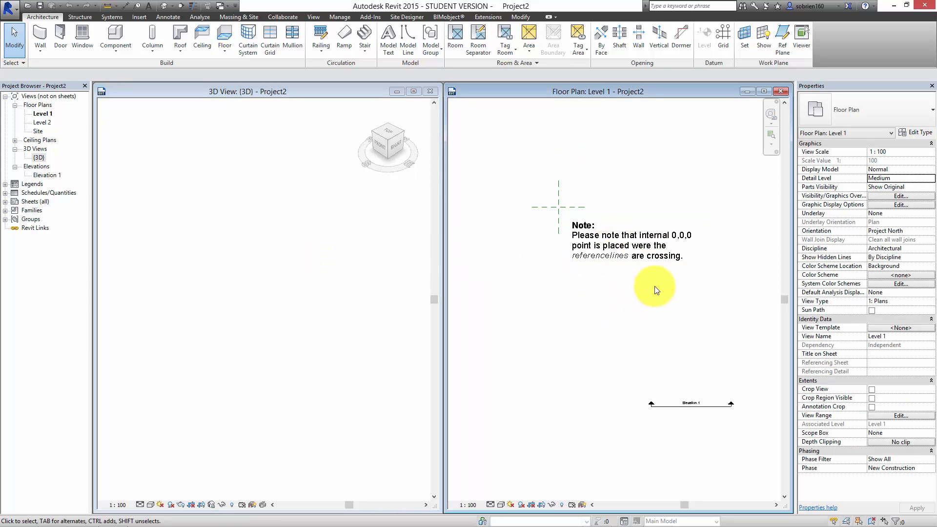
Delete the text note about the internal 0,0,0 point from the Level 1 floor plan
{"action": "middle_click_drag", "start_coordinate": [627, 309], "coordinate": [625, 328]}
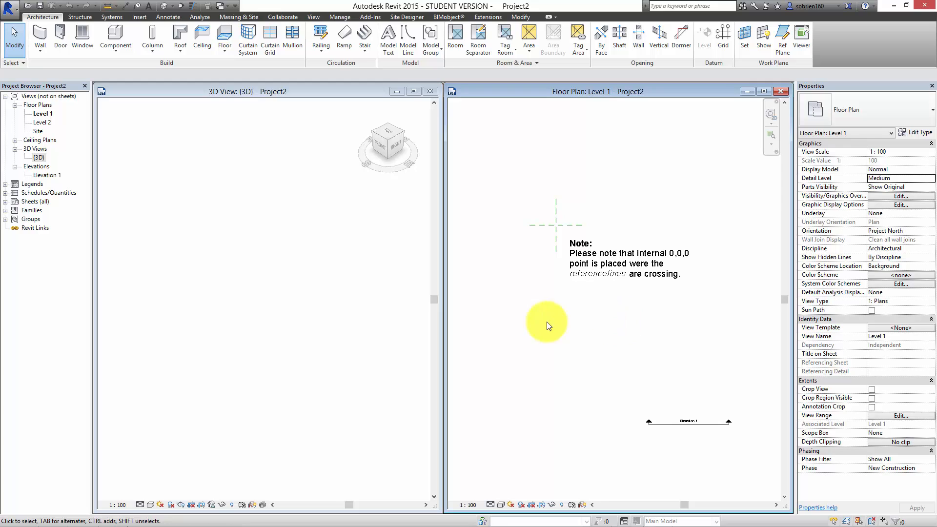
{"action": "left_click", "coordinate": [655, 256]}
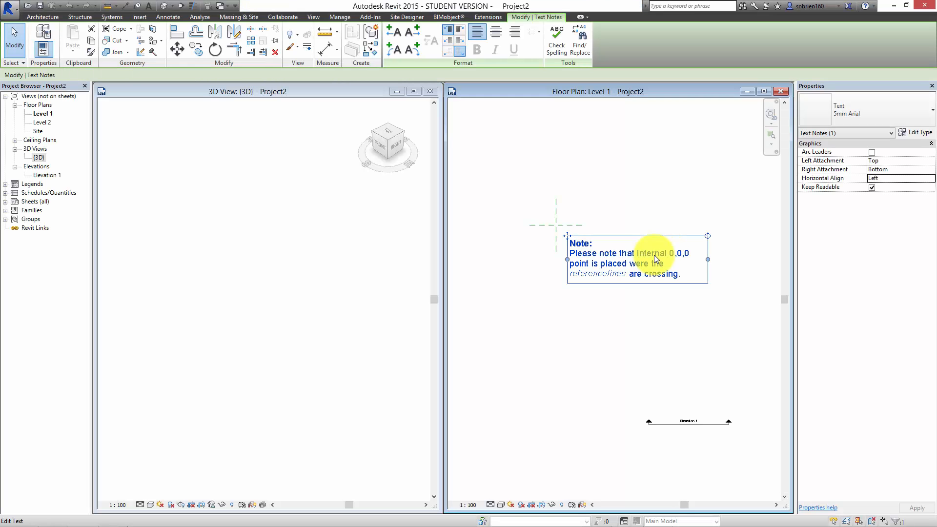
{"action": "key", "text": "Delete"}
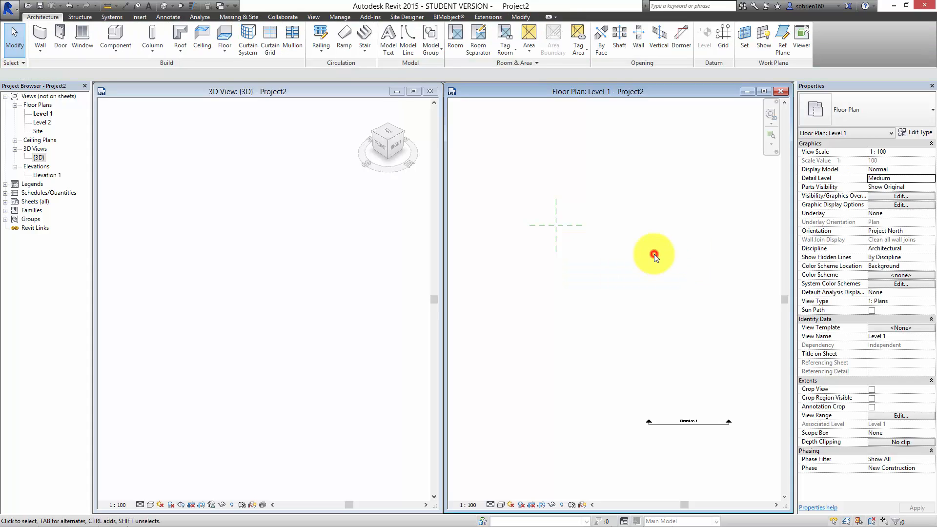
{"action": "mouse_move", "coordinate": [654, 255]}
{"action": "middle_mouse_down"}
{"action": "mouse_move", "coordinate": [632, 295]}
{"action": "mouse_move", "coordinate": [645, 318]}
{"action": "mouse_move", "coordinate": [646, 308]}
{"action": "mouse_move", "coordinate": [625, 314]}
{"action": "mouse_move", "coordinate": [634, 324]}
{"action": "middle_mouse_up"}
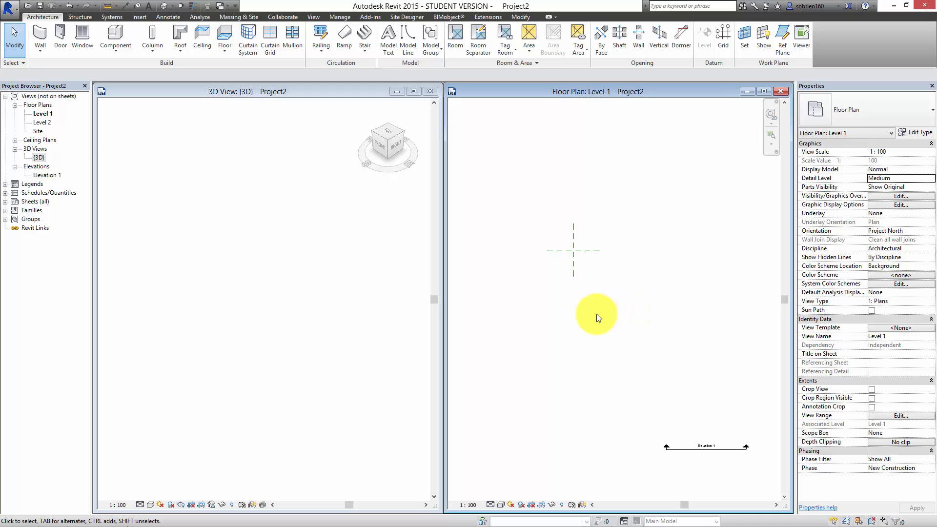
Open the Elevation 1 view and examine the Level 1, Level 2 and Roof level lines
{"action": "double_click", "coordinate": [48, 175]}
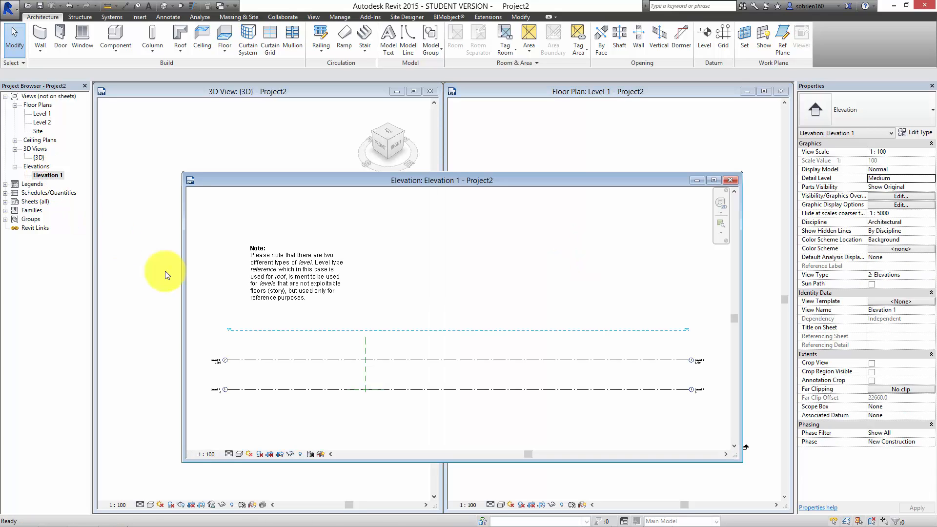
{"action": "middle_click_drag", "start_coordinate": [375, 308], "coordinate": [370, 294]}
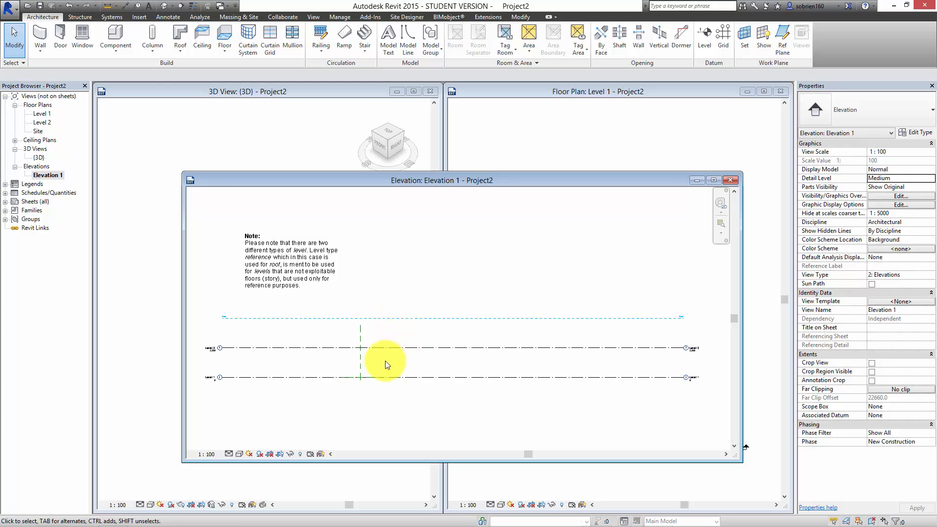
{"action": "scroll", "coordinate": [386, 362], "scroll_direction": "up", "scroll_amount": 1}
{"action": "middle_click_drag", "start_coordinate": [405, 362], "coordinate": [501, 365]}
{"action": "scroll", "coordinate": [324, 351], "scroll_direction": "up", "scroll_amount": 3}
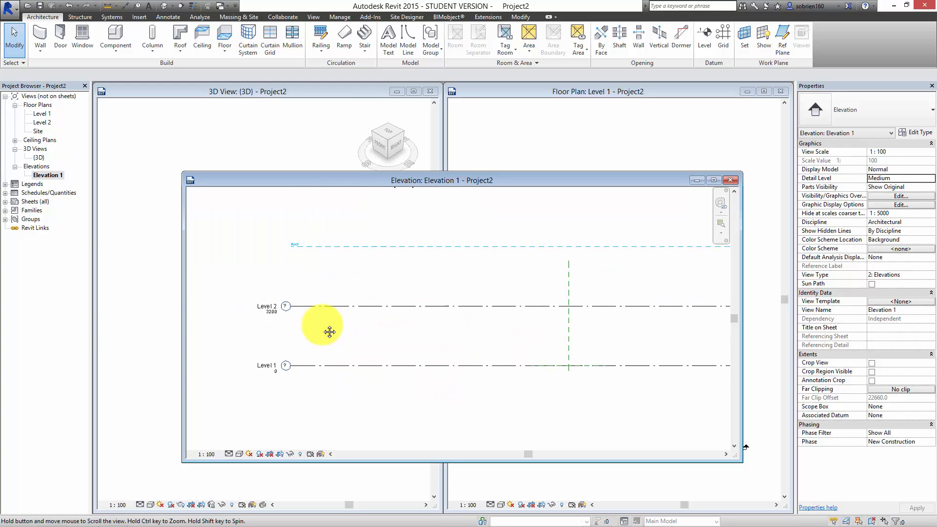
{"action": "scroll", "coordinate": [322, 341], "scroll_direction": "up", "scroll_amount": 1}
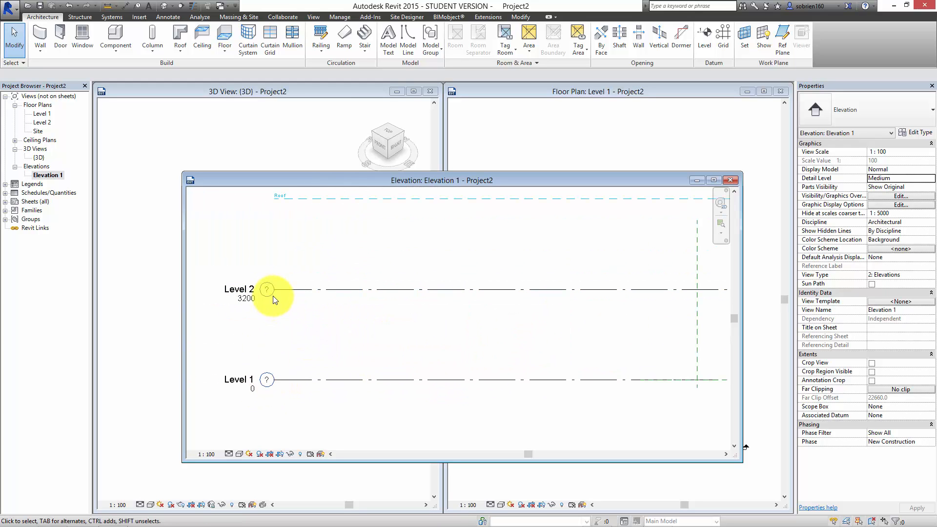
{"action": "middle_click_drag", "start_coordinate": [324, 240], "coordinate": [325, 280]}
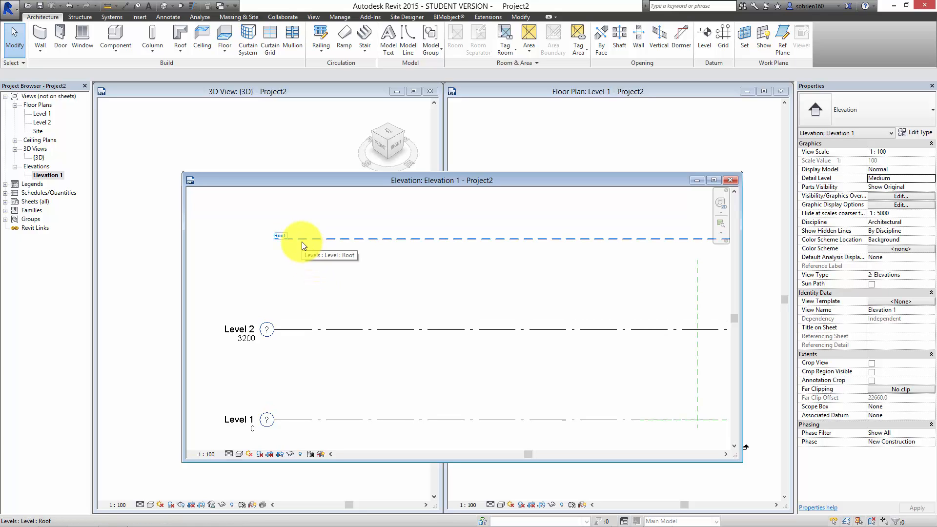
{"action": "left_click", "coordinate": [303, 240]}
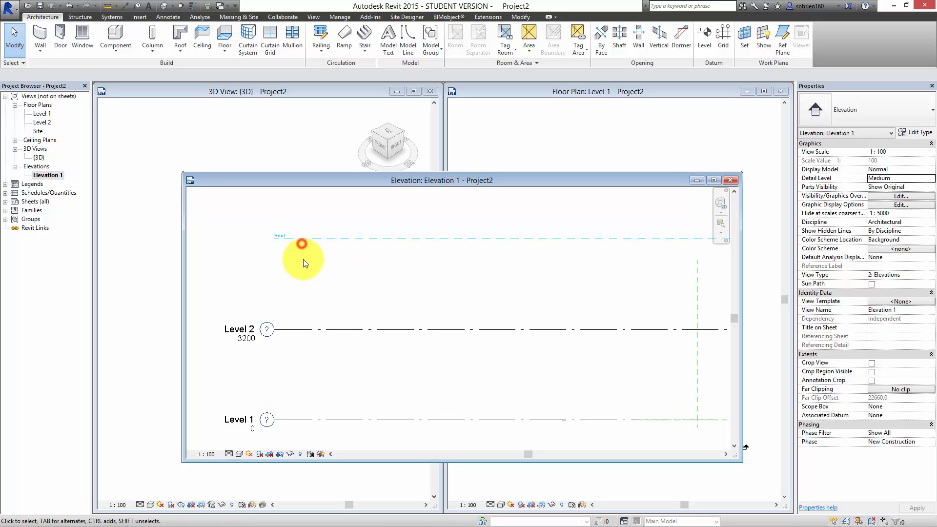
{"action": "left_click", "coordinate": [362, 237]}
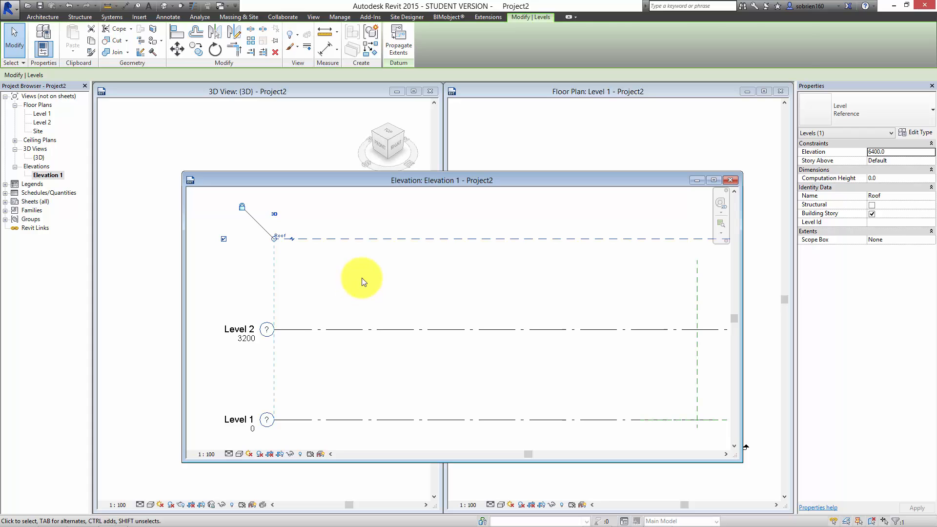
{"action": "left_click", "coordinate": [361, 278]}
{"action": "middle_click_drag", "start_coordinate": [362, 278], "coordinate": [358, 261]}
{"action": "scroll", "coordinate": [348, 271], "scroll_direction": "down", "scroll_amount": 1}
{"action": "middle_click_drag", "start_coordinate": [308, 327], "coordinate": [301, 310]}
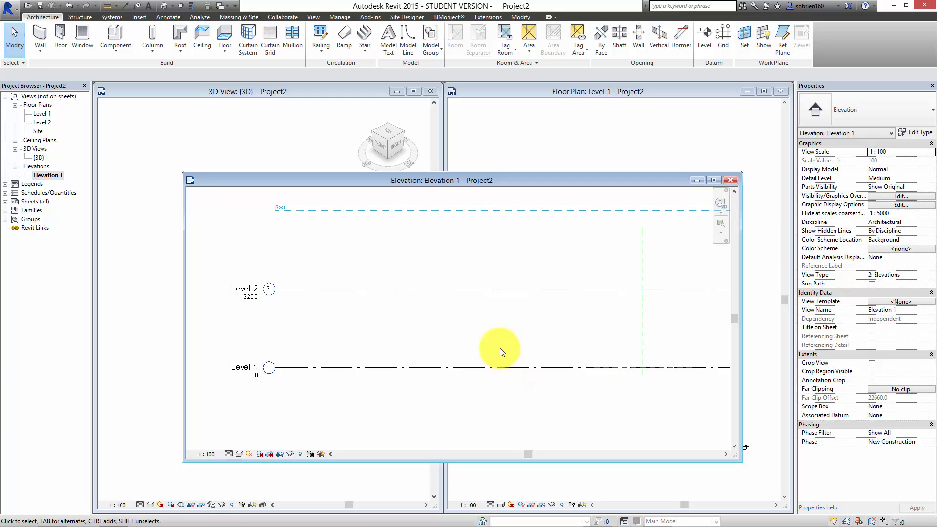
Lower the Level 2 line in Elevation 1 and set its elevation to 2750
{"action": "middle_click_drag", "start_coordinate": [494, 345], "coordinate": [483, 329]}
{"action": "middle_click_drag", "start_coordinate": [415, 337], "coordinate": [418, 345]}
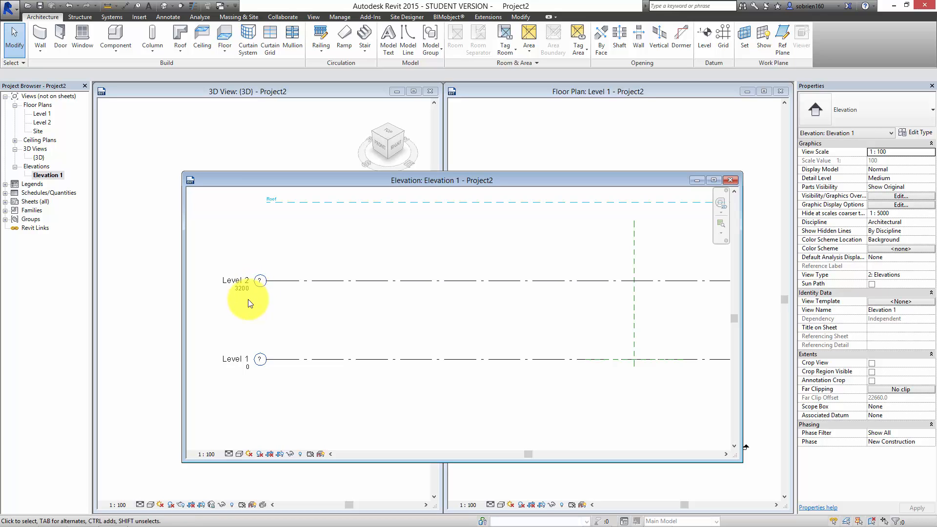
{"action": "scroll", "coordinate": [257, 317], "scroll_direction": "up", "scroll_amount": 2}
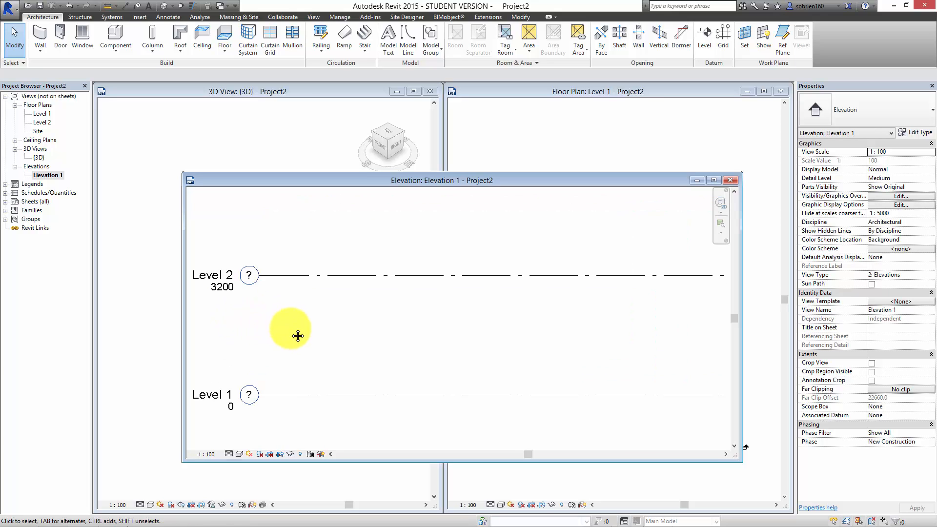
{"action": "scroll", "coordinate": [319, 344], "scroll_direction": "down", "scroll_amount": 2}
{"action": "left_click", "coordinate": [318, 294]}
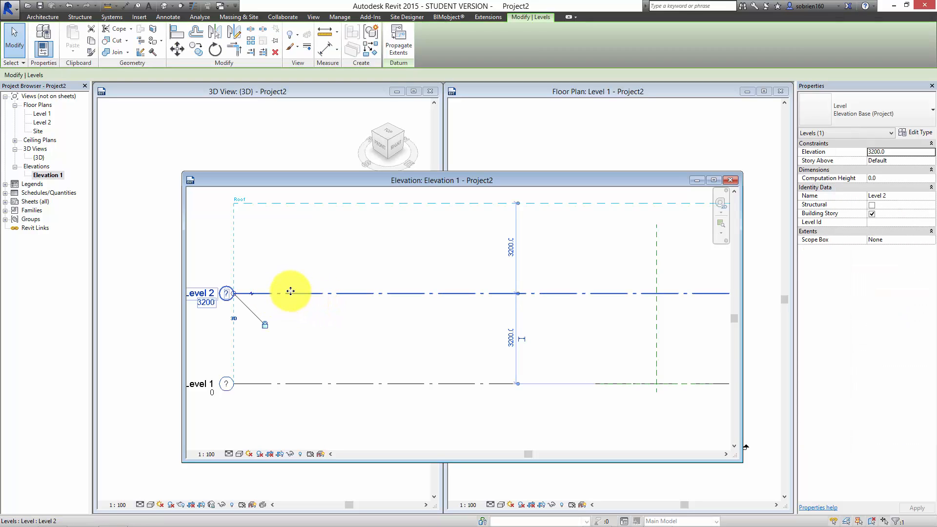
{"action": "mouse_move", "coordinate": [289, 293]}
{"action": "left_mouse_down"}
{"action": "mouse_move", "coordinate": [287, 318]}
{"action": "mouse_move", "coordinate": [284, 274]}
{"action": "mouse_move", "coordinate": [287, 311]}
{"action": "left_mouse_up"}
{"action": "left_click", "coordinate": [233, 318]}
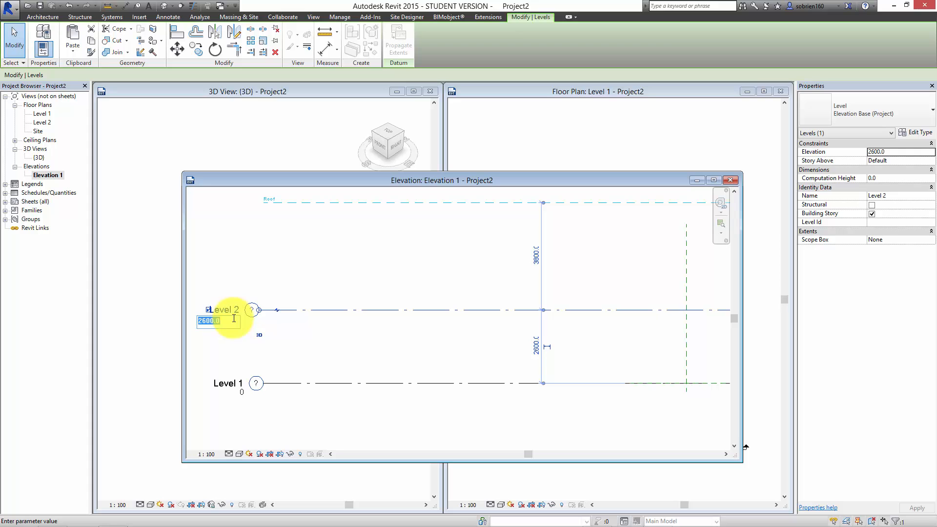
{"action": "type", "text": "2750"}
{"action": "key", "text": "Return"}
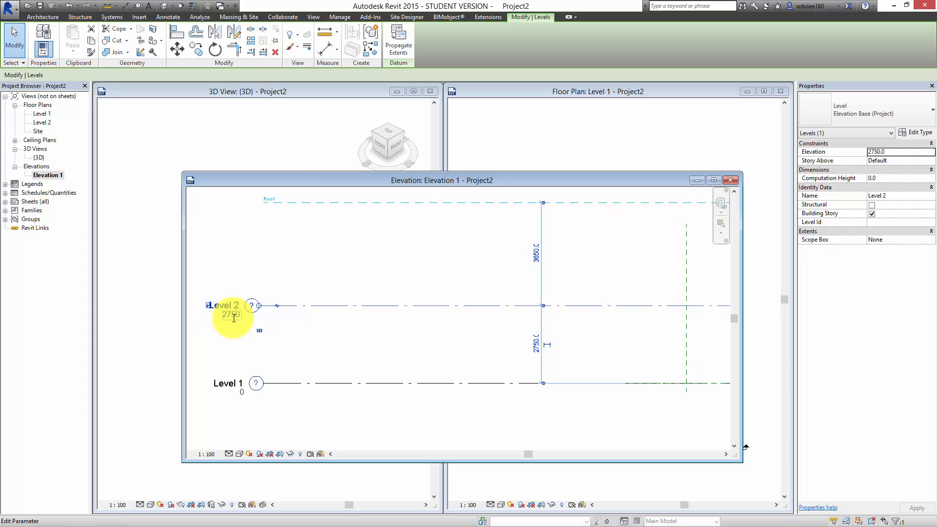
{"action": "left_click", "coordinate": [460, 337]}
{"action": "middle_click_drag", "start_coordinate": [459, 337], "coordinate": [486, 343]}
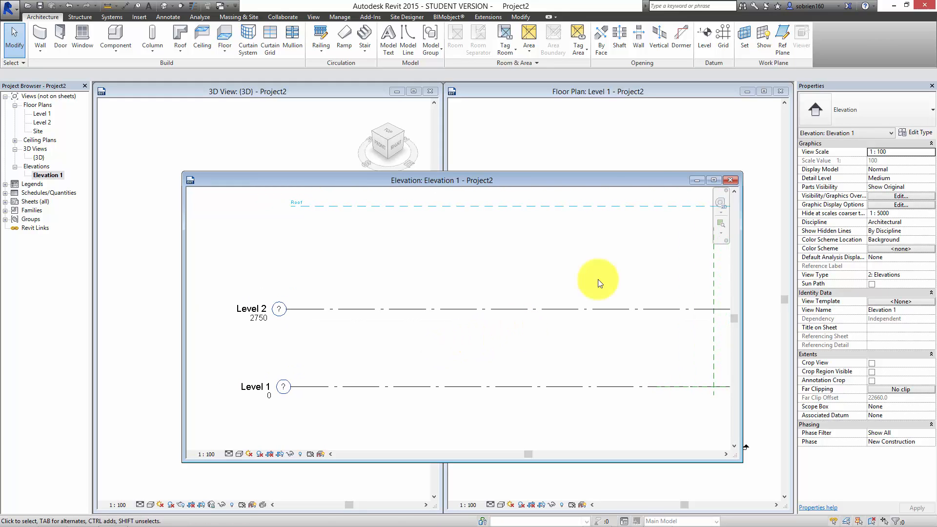
Reposition the Elevation 1 window and minimize it to get back to the Level 1 floor plan
{"action": "mouse_move", "coordinate": [644, 177]}
{"action": "left_mouse_down"}
{"action": "mouse_move", "coordinate": [613, 183]}
{"action": "mouse_move", "coordinate": [637, 175]}
{"action": "left_mouse_up"}
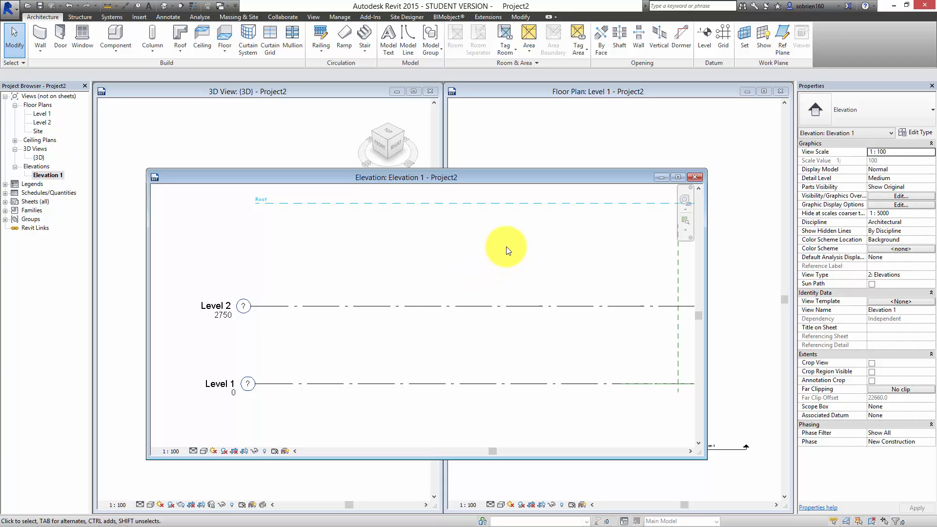
{"action": "left_click_drag", "start_coordinate": [524, 177], "coordinate": [547, 166]}
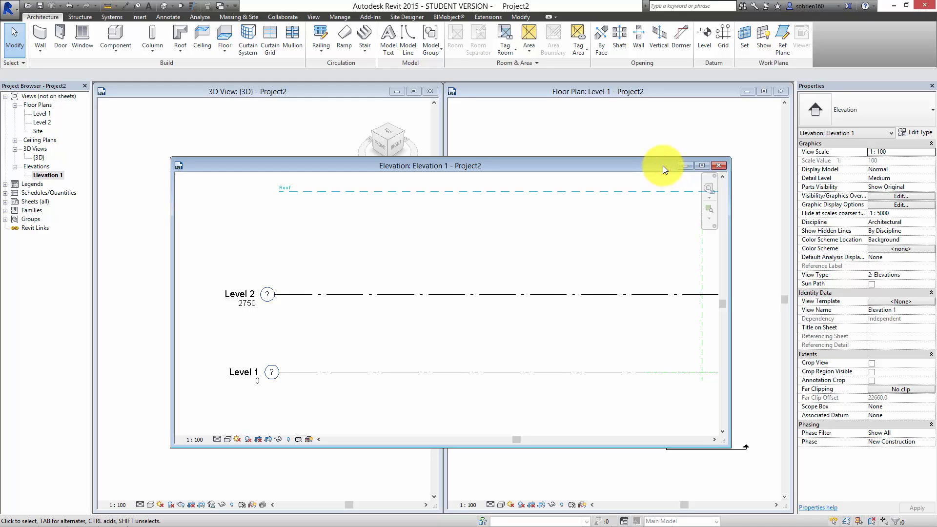
{"action": "left_click_drag", "start_coordinate": [663, 166], "coordinate": [657, 165]}
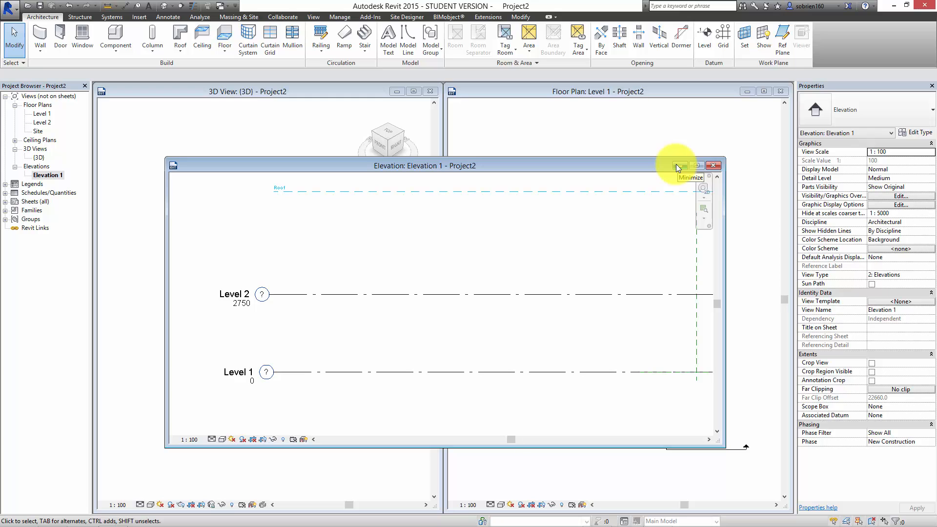
{"action": "left_click", "coordinate": [680, 166]}
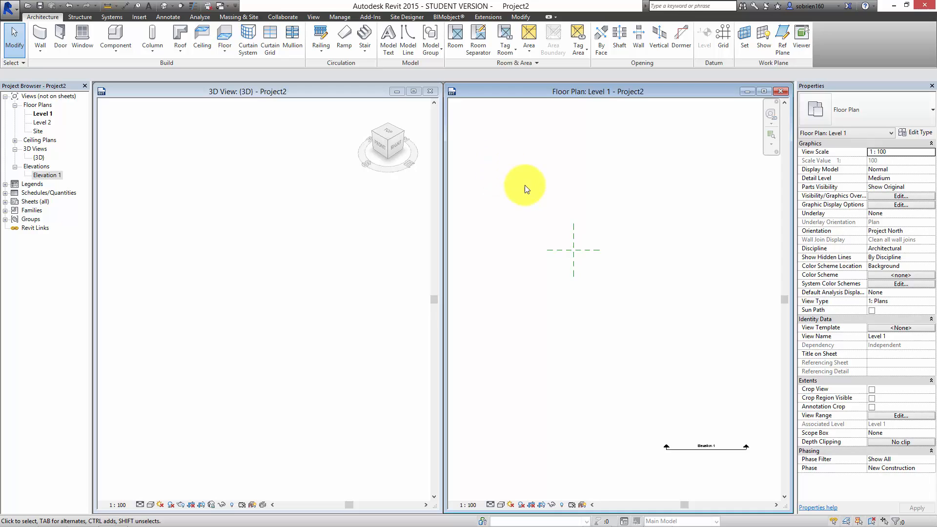
Draw a rectangle of Generic - 400mm walls in the Level 1 floor plan, about 7600 by 9200 mm inside
{"action": "left_click", "coordinate": [43, 37]}
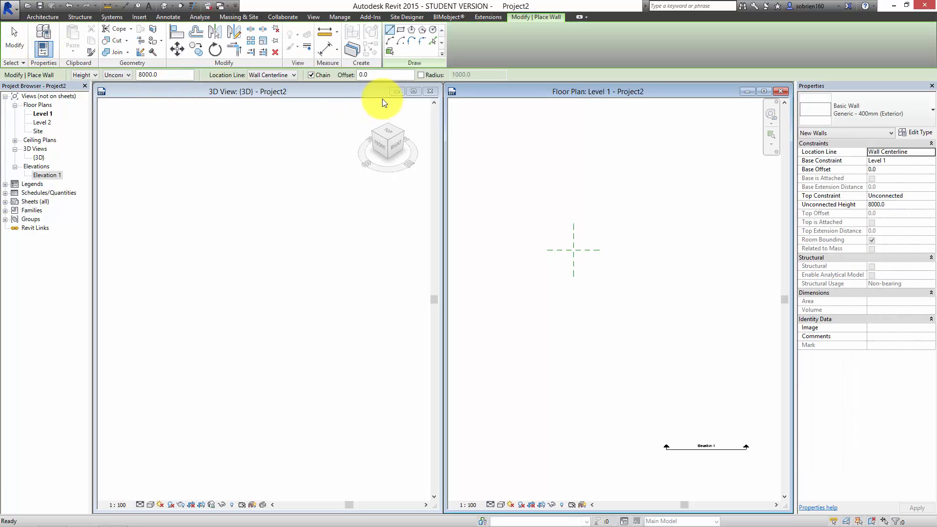
{"action": "left_click", "coordinate": [401, 31]}
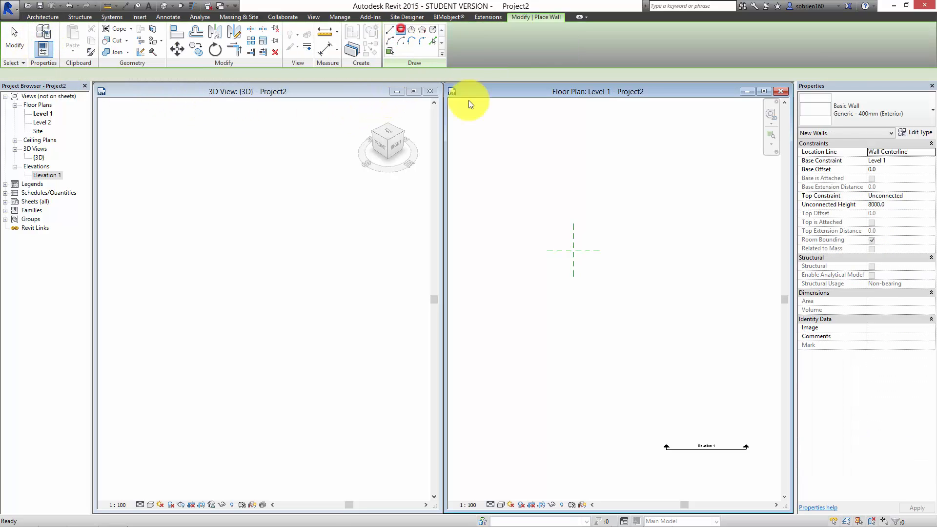
{"action": "left_click", "coordinate": [704, 199]}
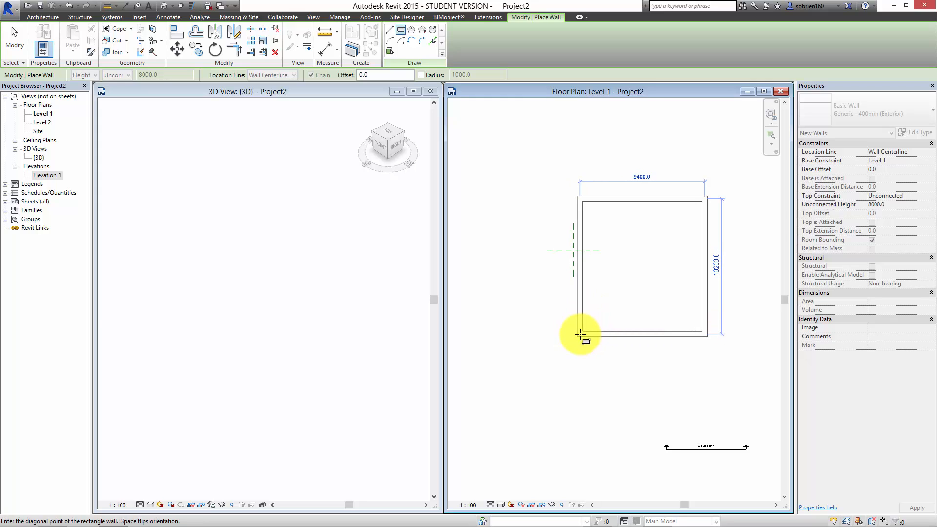
{"action": "left_click", "coordinate": [599, 326]}
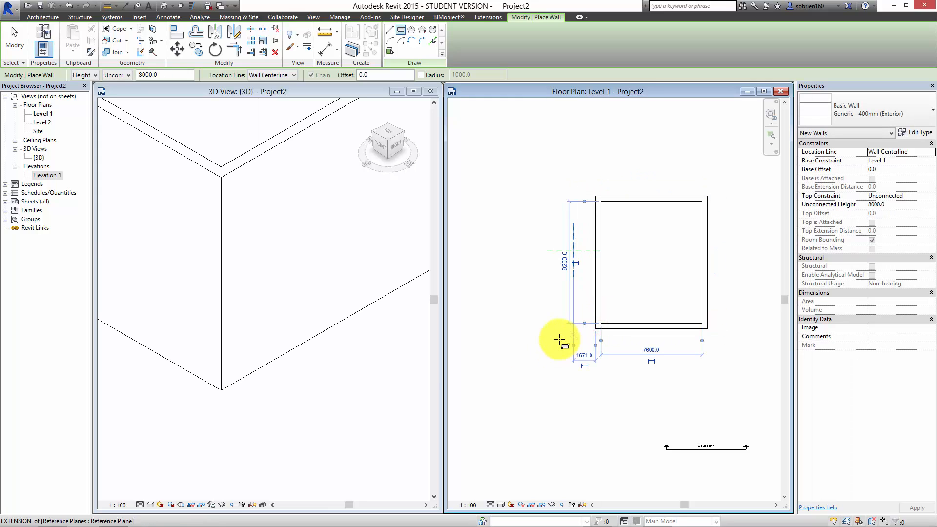
{"action": "key", "text": "Escape"}
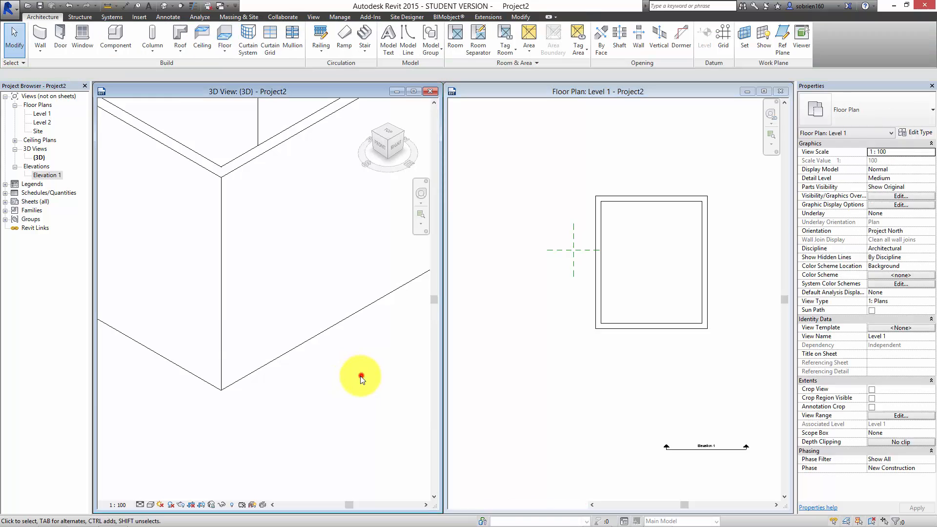
Fit the wall enclosure within the 3D view and display it with a shaded visual style
{"action": "left_click", "coordinate": [354, 375]}
{"action": "scroll", "coordinate": [356, 375], "scroll_direction": "down", "scroll_amount": 4}
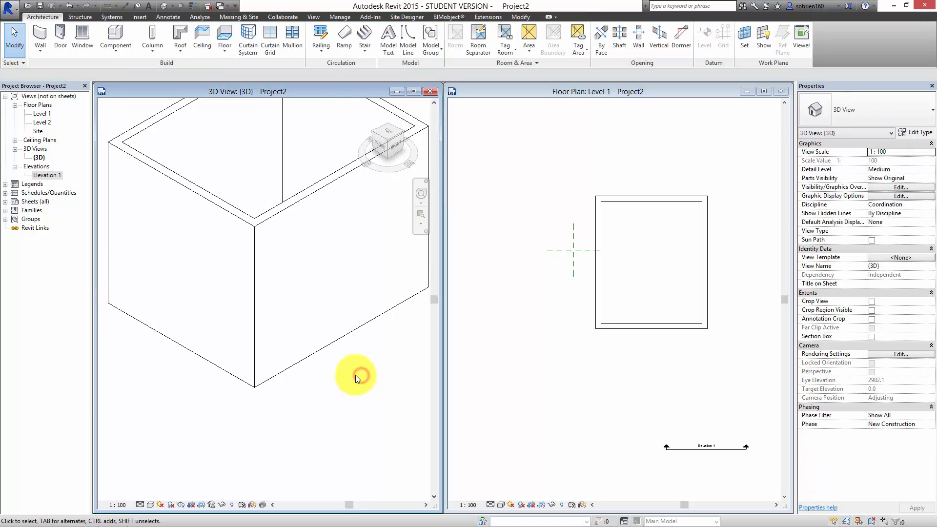
{"action": "left_click", "coordinate": [151, 505]}
{"action": "left_click", "coordinate": [163, 463]}
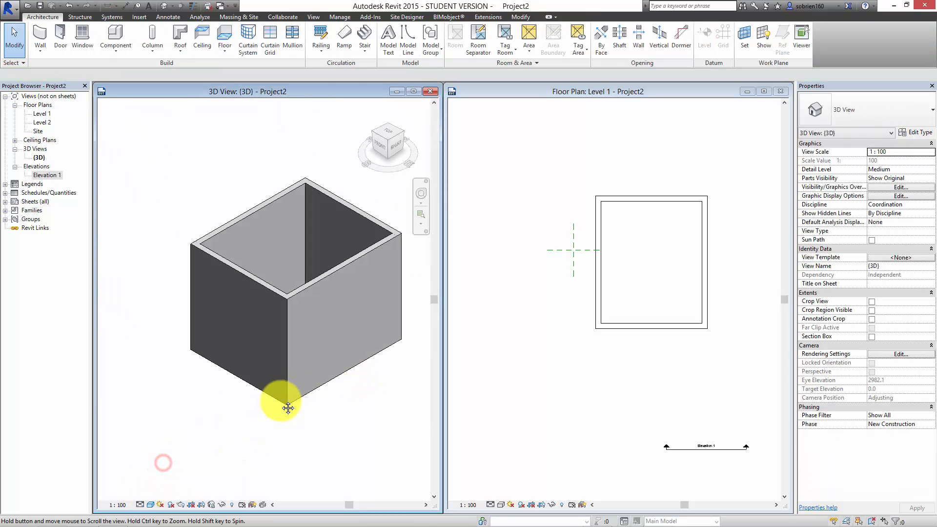
{"action": "middle_click_drag", "start_coordinate": [288, 409], "coordinate": [262, 414]}
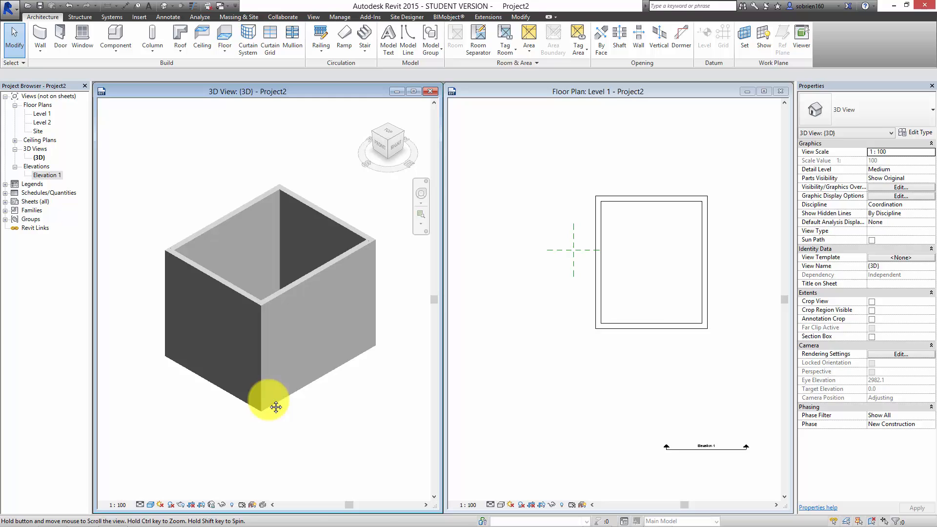
Move the left wall in the Level 1 plan by setting its inside distance to the right wall to 8000 mm
{"action": "left_click", "coordinate": [605, 356]}
{"action": "scroll", "coordinate": [659, 290], "scroll_direction": "up", "scroll_amount": 2}
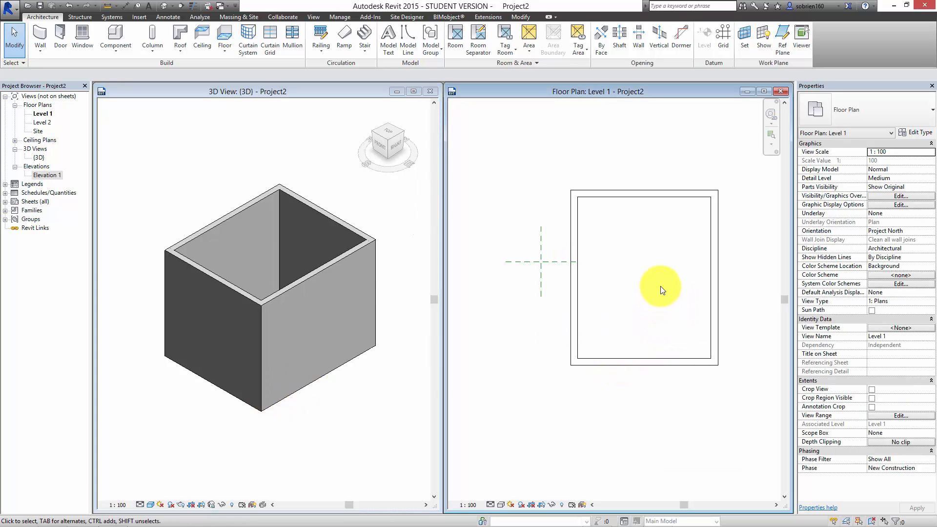
{"action": "middle_click_drag", "start_coordinate": [661, 286], "coordinate": [643, 301]}
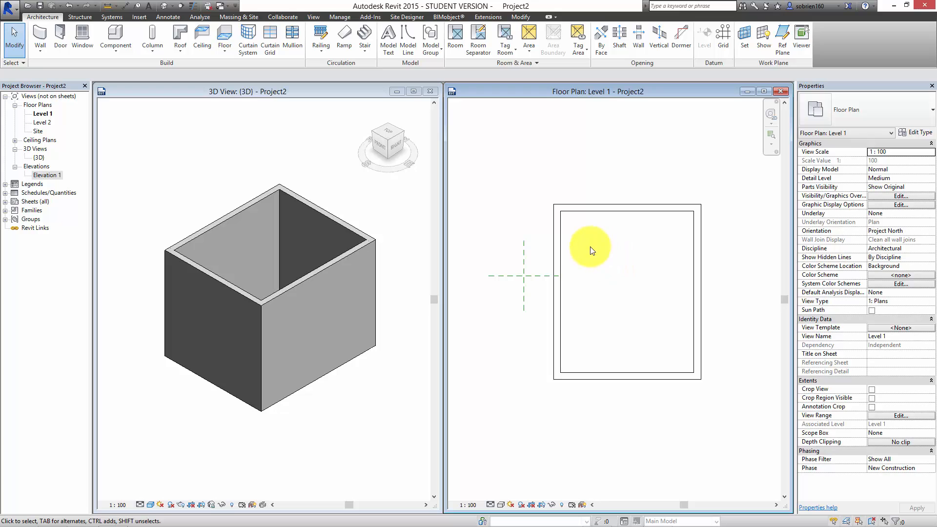
{"action": "left_click", "coordinate": [561, 248]}
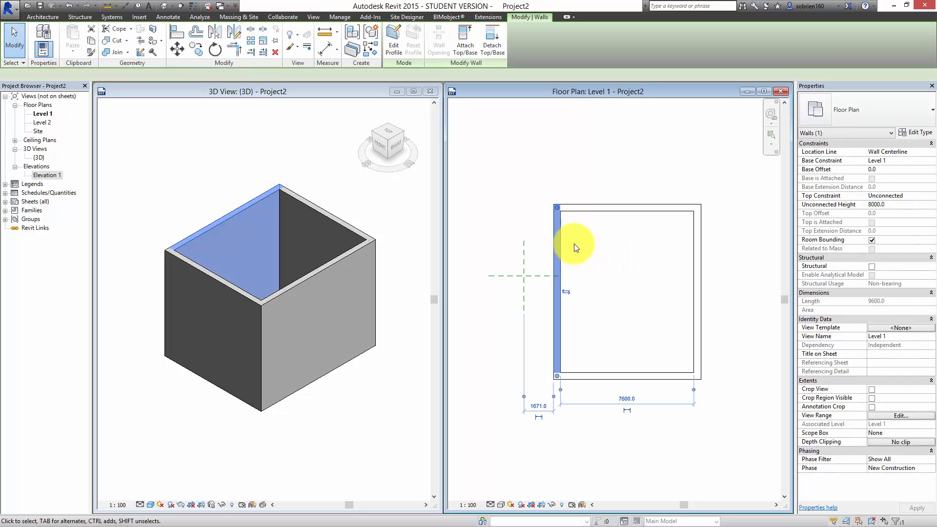
{"action": "scroll", "coordinate": [670, 389], "scroll_direction": "up", "scroll_amount": 1}
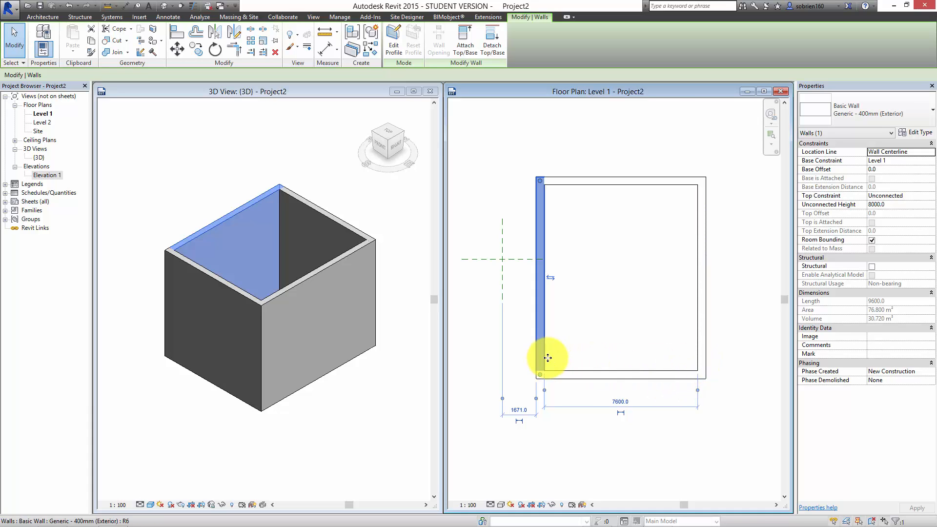
{"action": "left_click", "coordinate": [590, 318]}
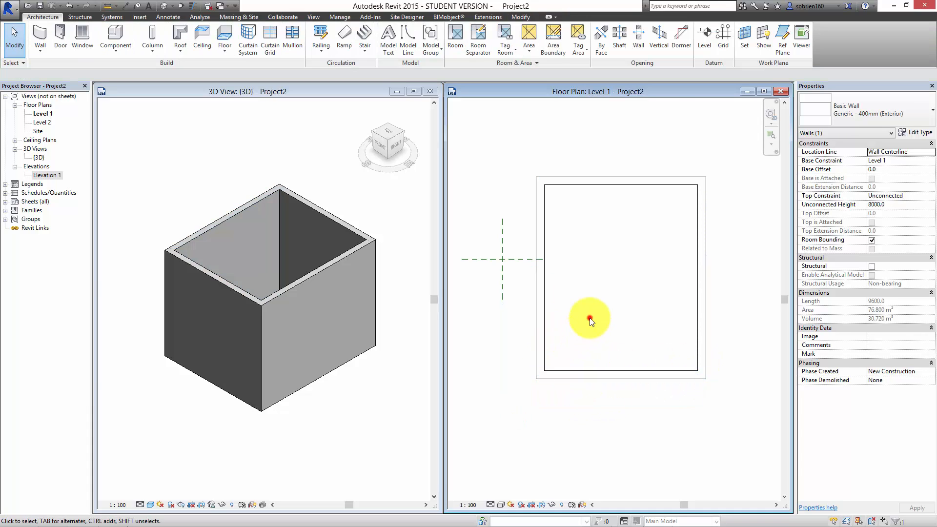
{"action": "left_click", "coordinate": [543, 321]}
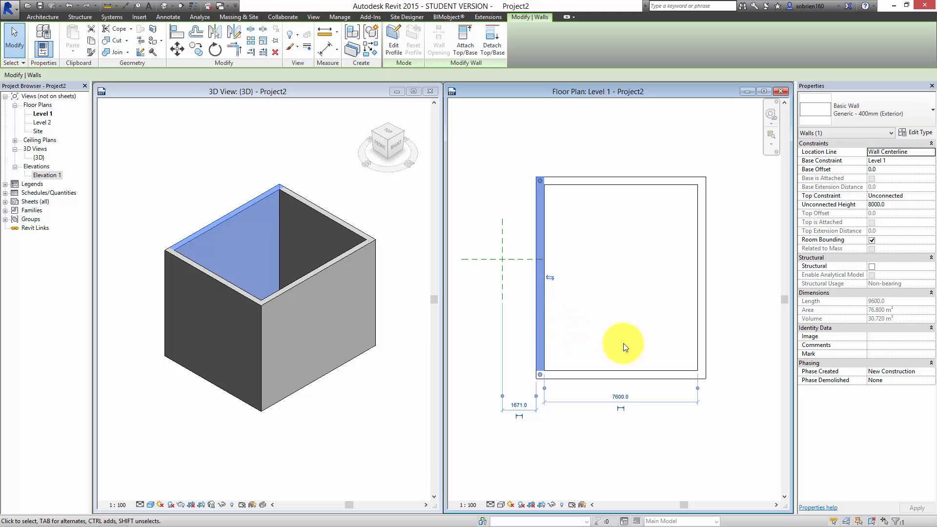
{"action": "left_click", "coordinate": [623, 394]}
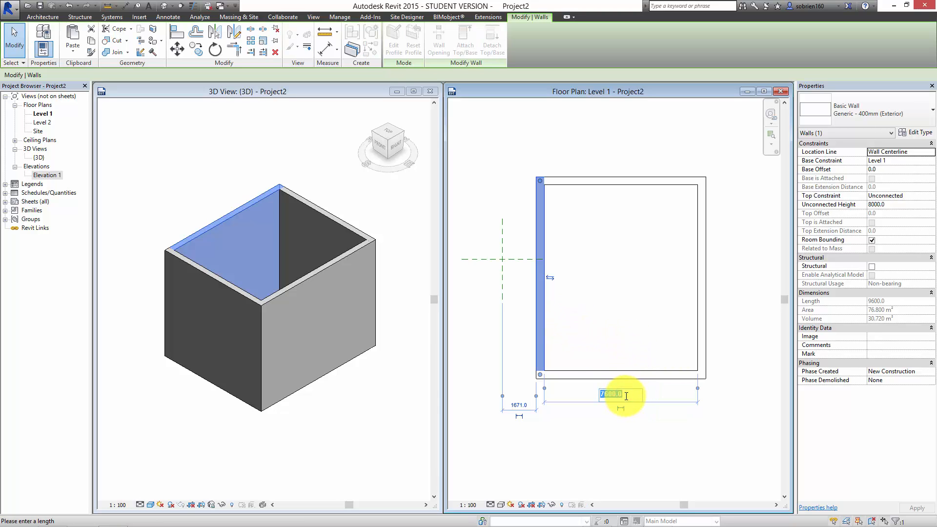
{"action": "type", "text": "8000"}
{"action": "key", "text": "Return"}
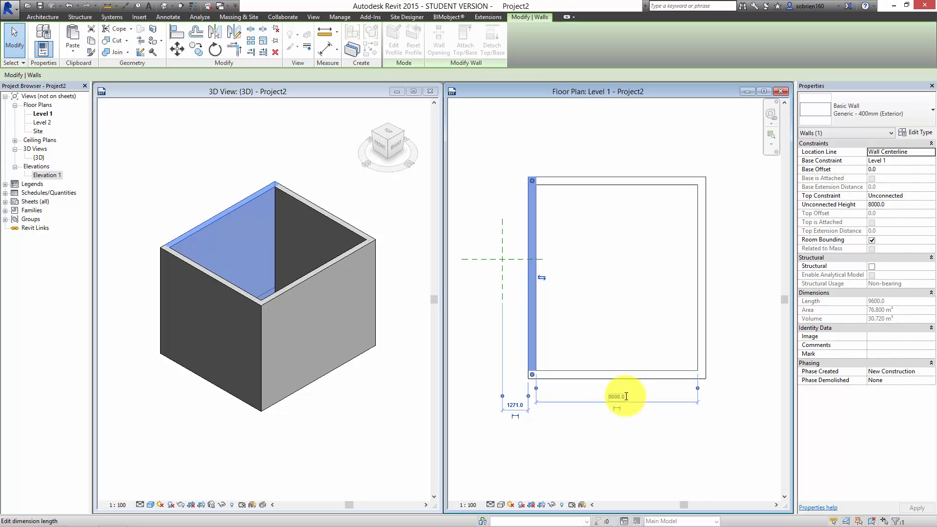
{"action": "left_click", "coordinate": [635, 452]}
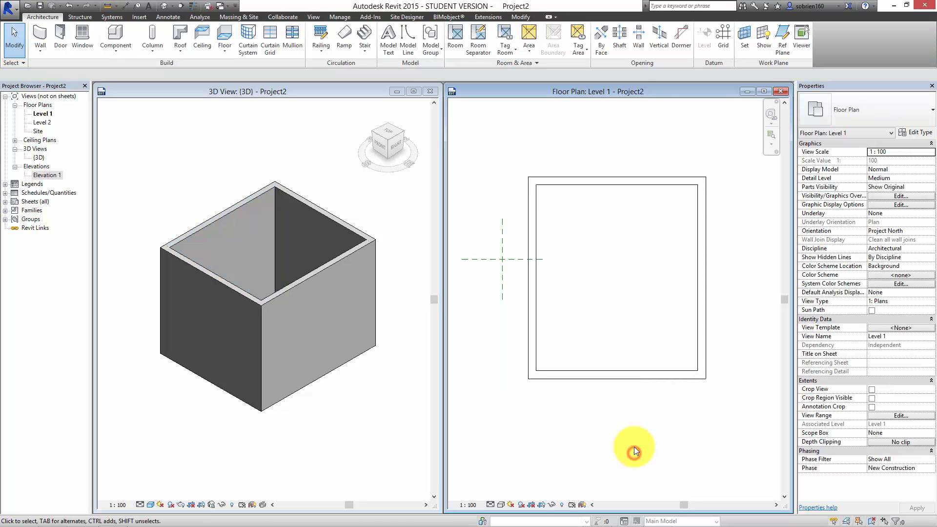
Move the upper wall in the Level 1 plan by setting its inside distance to the lower wall to 9000 mm
{"action": "left_click", "coordinate": [651, 180]}
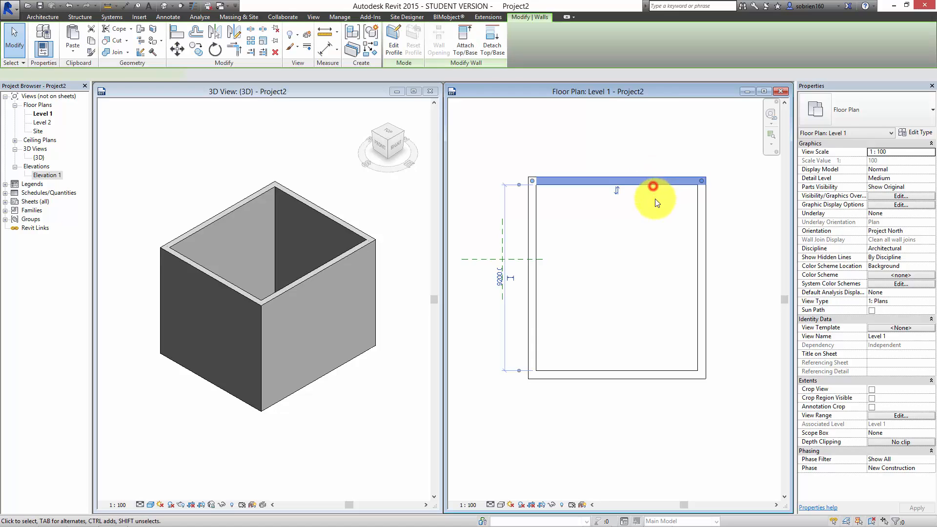
{"action": "left_click", "coordinate": [497, 280]}
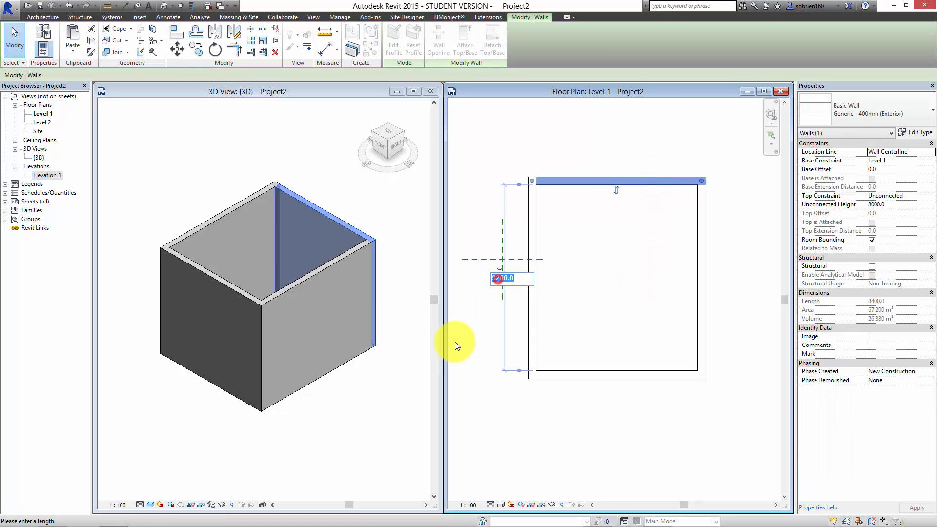
{"action": "type", "text": "900"}
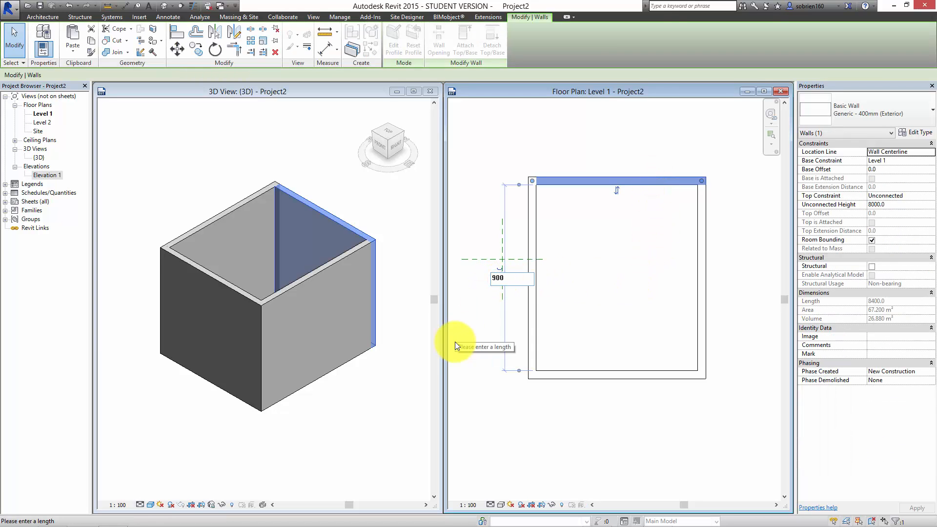
{"action": "type", "text": "0"}
{"action": "key", "text": "Return"}
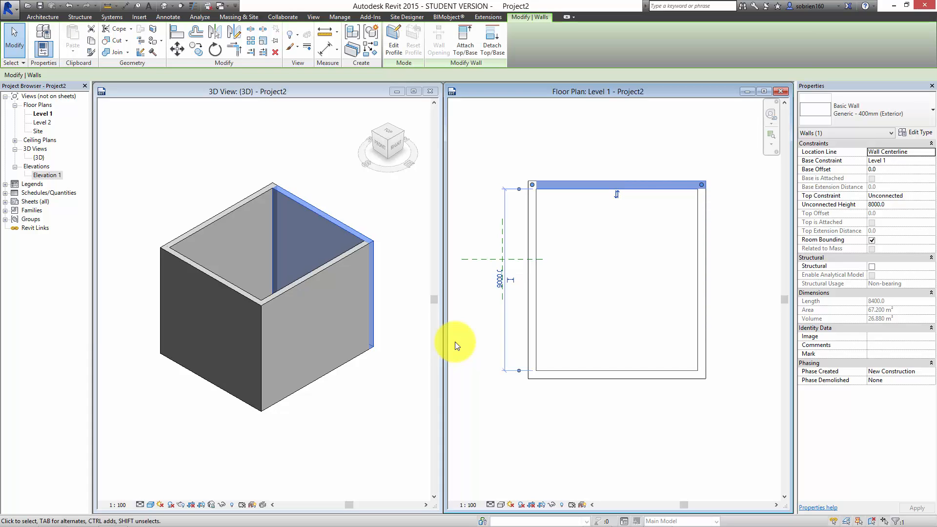
{"action": "left_click", "coordinate": [646, 459]}
Select the lower wall in the Level 1 plan and examine its flip arrows and Location Line property
{"action": "scroll", "coordinate": [634, 444], "scroll_direction": "up", "scroll_amount": 3}
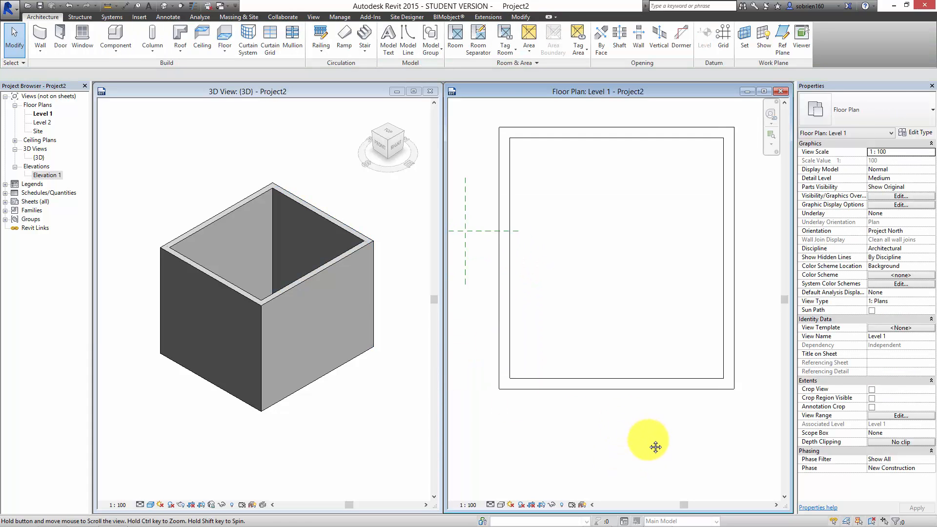
{"action": "left_click", "coordinate": [642, 391]}
{"action": "scroll", "coordinate": [580, 444], "scroll_direction": "down", "scroll_amount": 2}
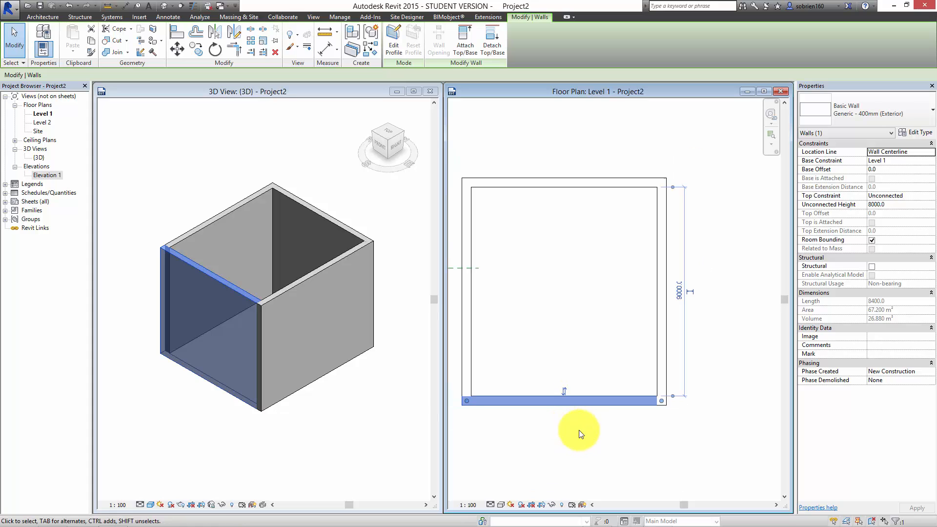
{"action": "left_click", "coordinate": [592, 423]}
{"action": "left_click", "coordinate": [604, 401]}
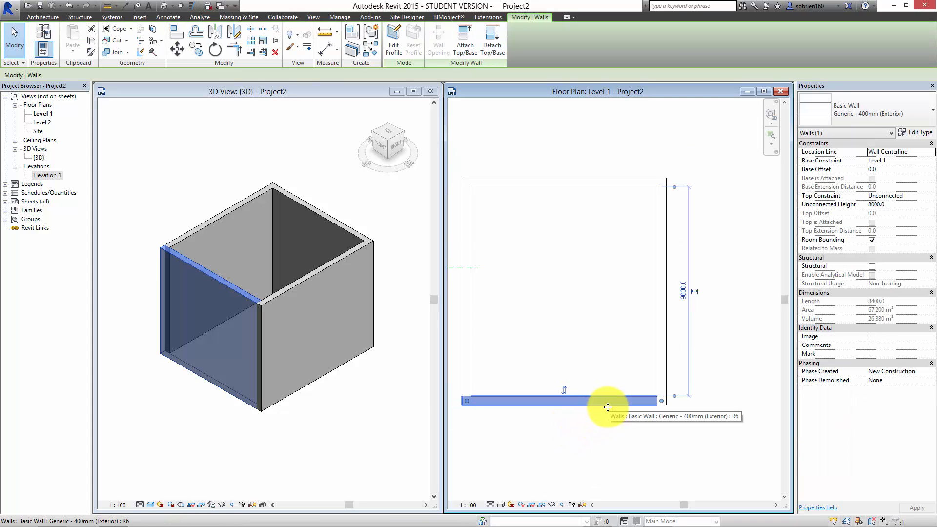
{"action": "middle_click_drag", "start_coordinate": [613, 429], "coordinate": [653, 441]}
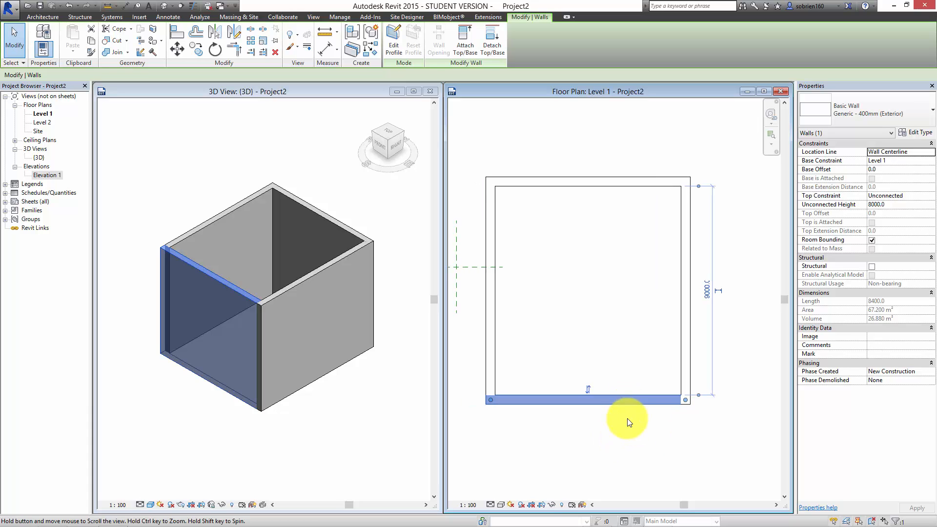
{"action": "scroll", "coordinate": [601, 412], "scroll_direction": "up", "scroll_amount": 1}
{"action": "left_click", "coordinate": [611, 423]}
{"action": "left_click", "coordinate": [593, 398]}
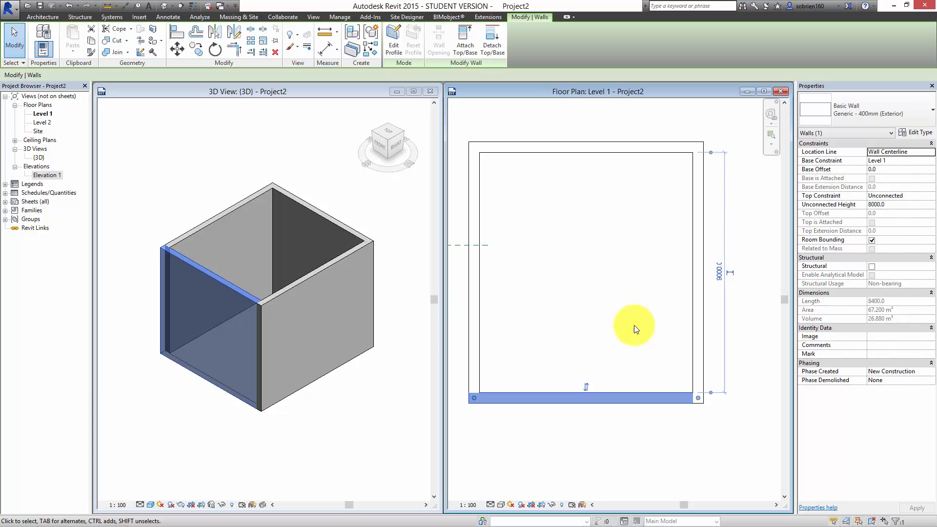
{"action": "left_click", "coordinate": [613, 365]}
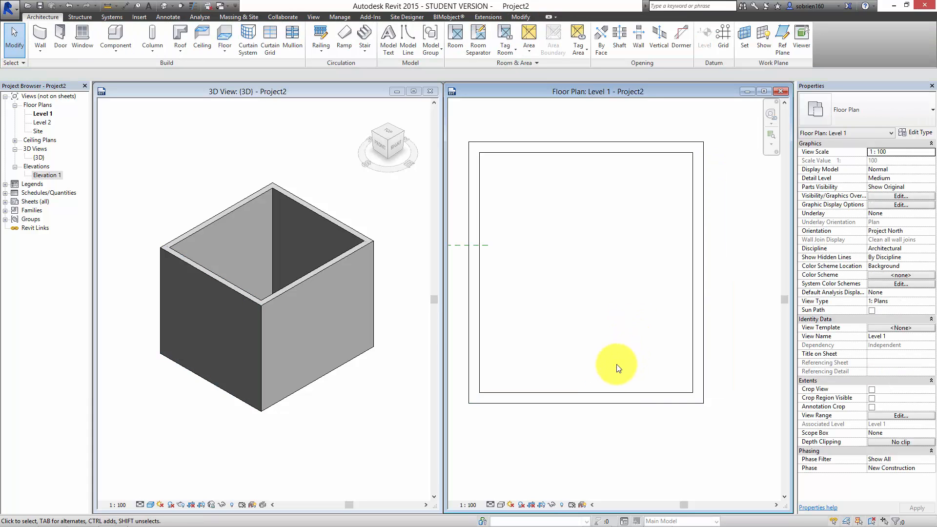
{"action": "left_click", "coordinate": [598, 392]}
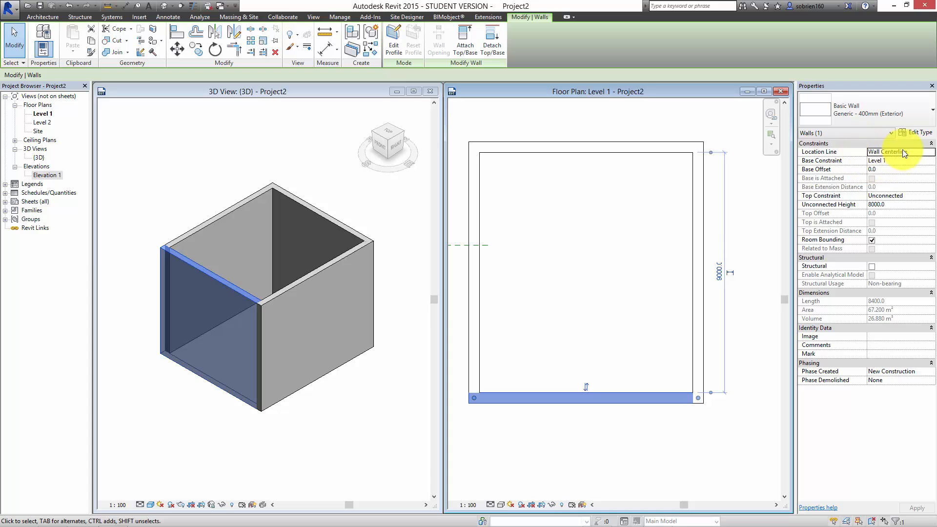
Flip the lower wall's orientation back and forth with its location line at the wall centerline
{"action": "left_click", "coordinate": [755, 284]}
{"action": "left_click", "coordinate": [544, 398]}
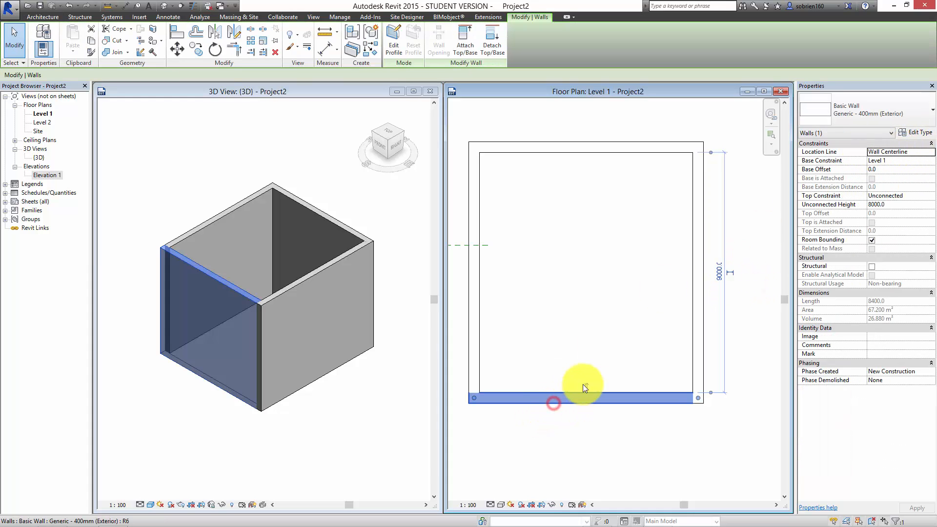
{"action": "left_click", "coordinate": [587, 388]}
{"action": "left_click", "coordinate": [586, 410]}
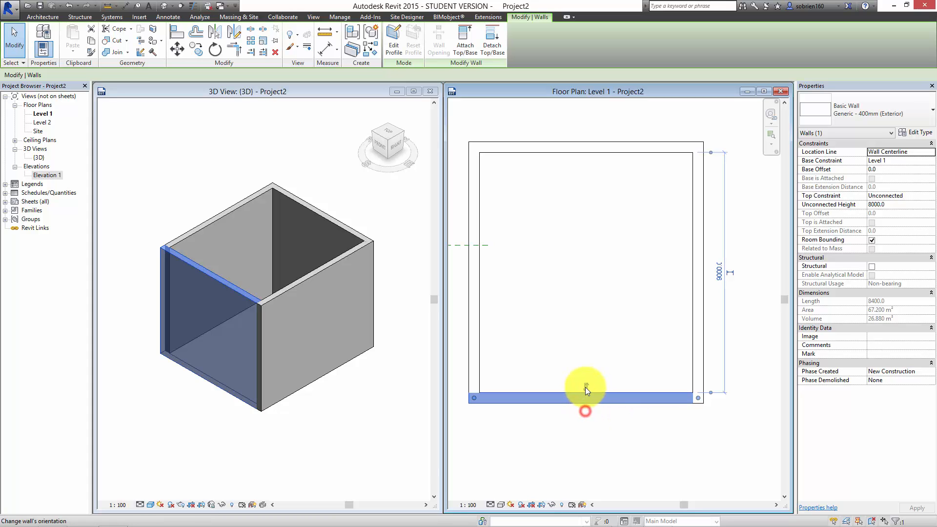
{"action": "left_click", "coordinate": [585, 387]}
{"action": "left_click", "coordinate": [587, 405]}
{"action": "left_click", "coordinate": [611, 365]}
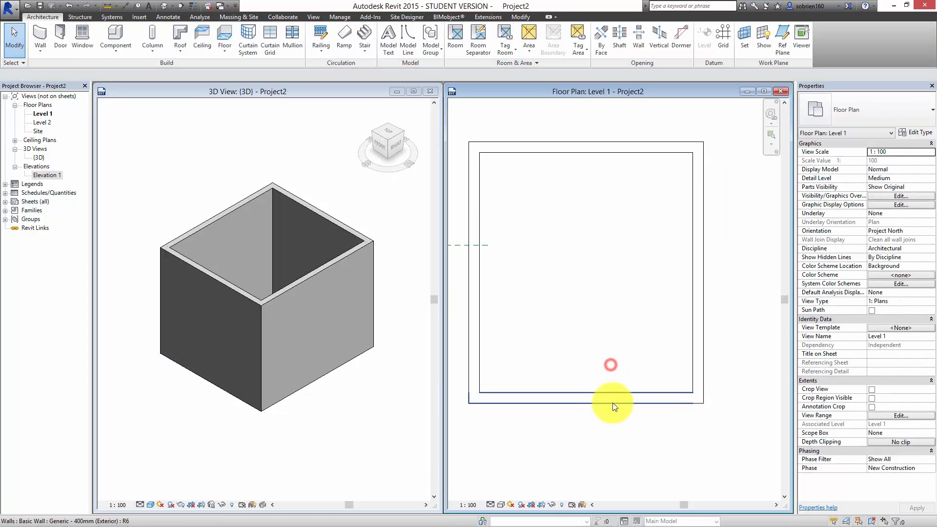
Set the lower wall's Location Line to Finish Face: Exterior
{"action": "left_click", "coordinate": [614, 403]}
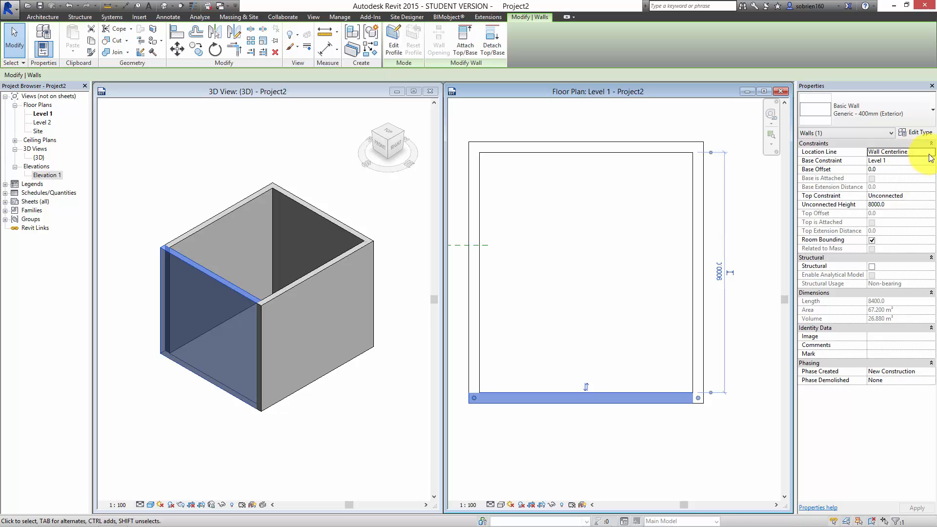
{"action": "left_click", "coordinate": [931, 155]}
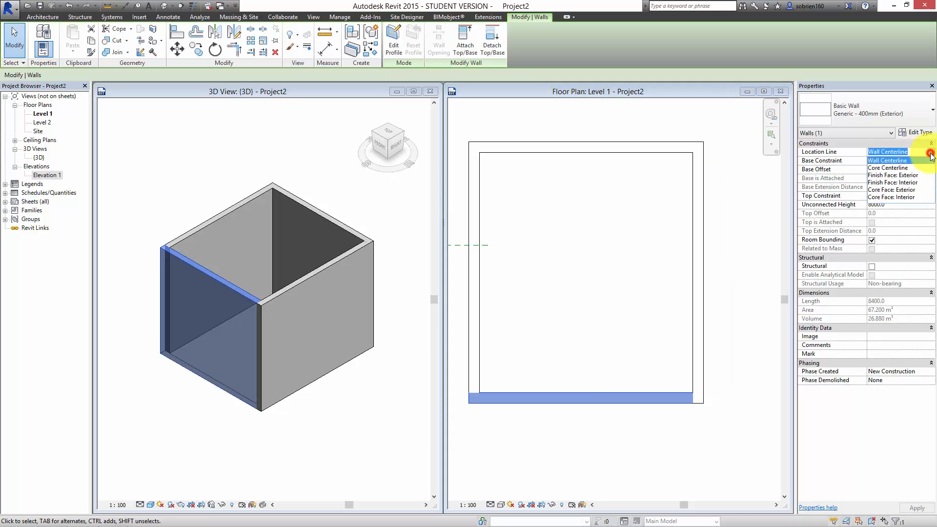
{"action": "left_click", "coordinate": [901, 175]}
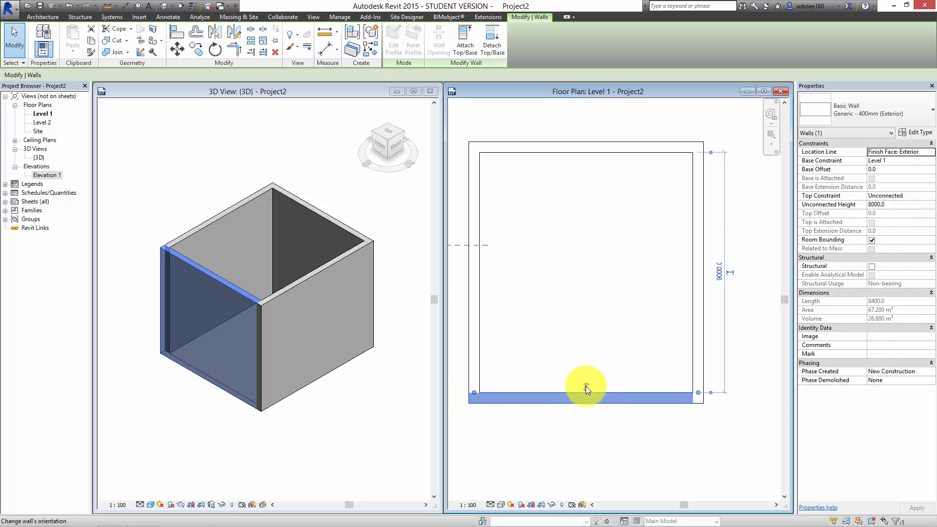
Flip the lower wall's orientation about its exterior finish face so the wall body lies on the inner side
{"action": "left_click", "coordinate": [586, 386]}
{"action": "left_click", "coordinate": [587, 397]}
{"action": "left_click", "coordinate": [587, 389]}
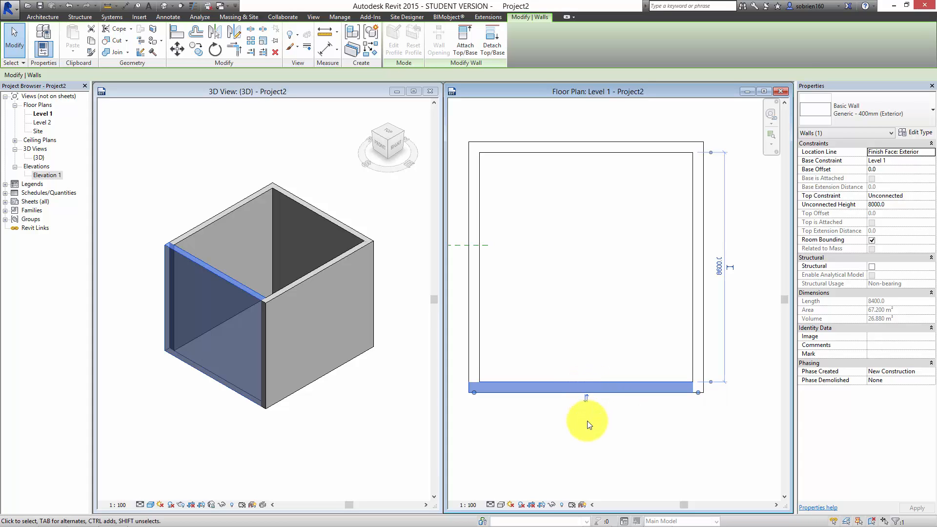
Set the lower wall's Location Line to Wall Centerline and clear the selection
{"action": "left_click", "coordinate": [603, 426]}
{"action": "left_click", "coordinate": [638, 394]}
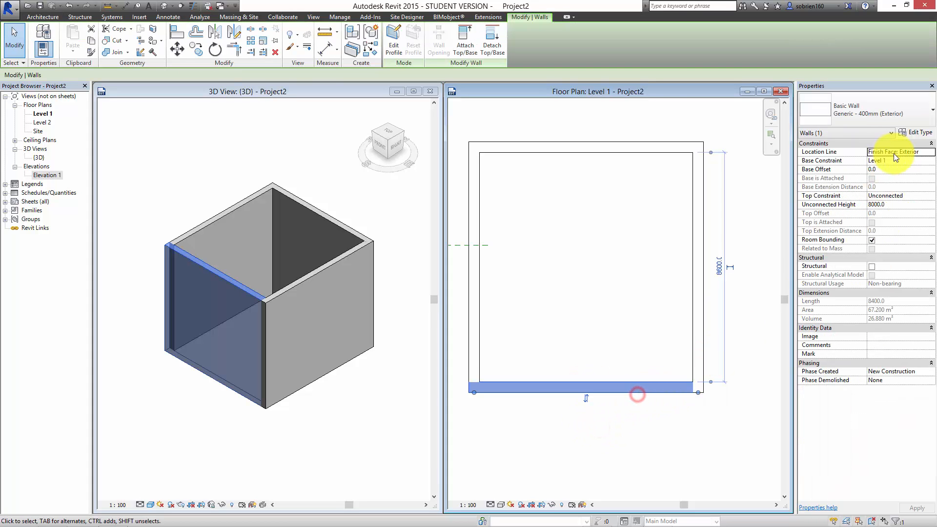
{"action": "left_click", "coordinate": [900, 151]}
{"action": "left_click", "coordinate": [931, 152]}
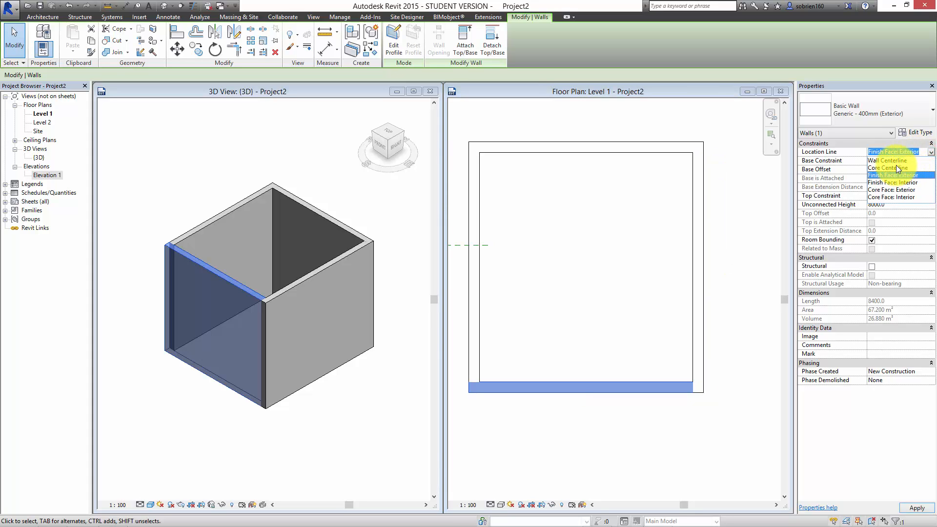
{"action": "left_click", "coordinate": [896, 162]}
{"action": "left_click", "coordinate": [743, 267]}
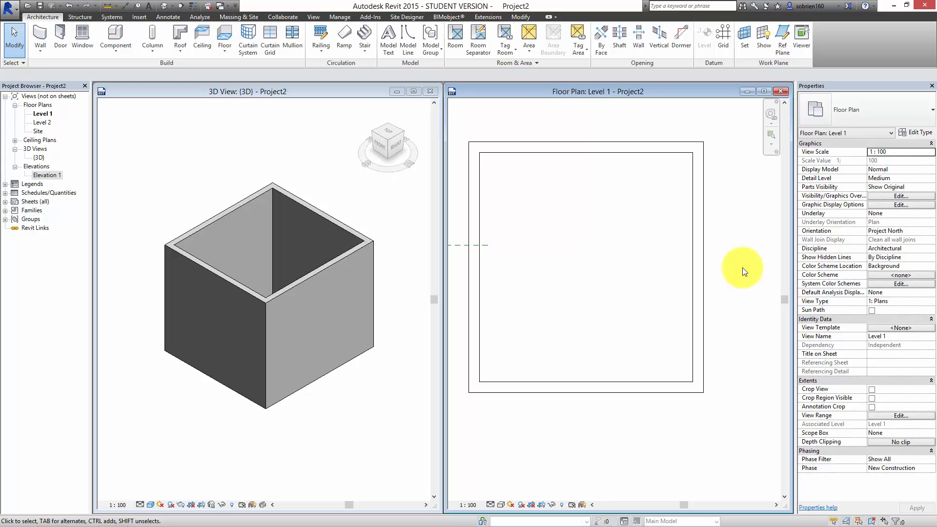
{"action": "left_click", "coordinate": [699, 409]}
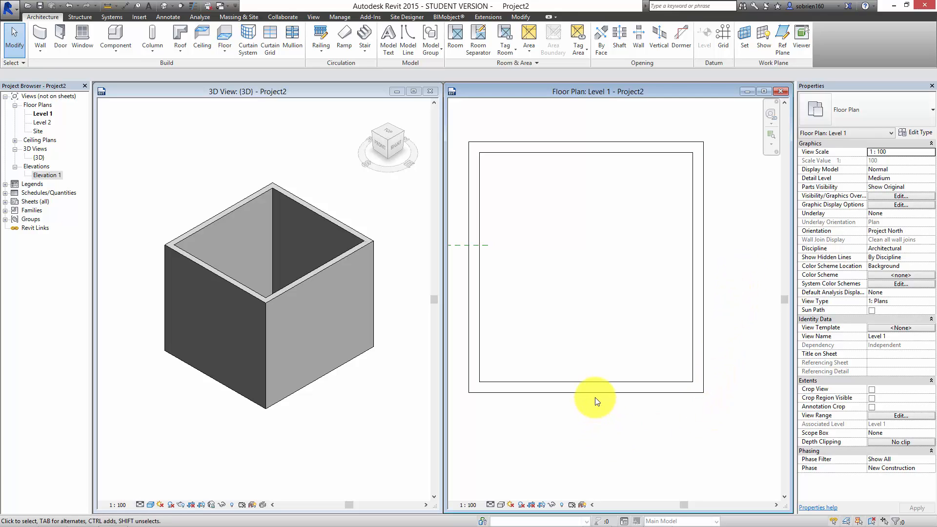
Set the clear inside distance between the lower and upper walls to 9000 mm in the Level 1 plan
{"action": "left_click", "coordinate": [596, 393]}
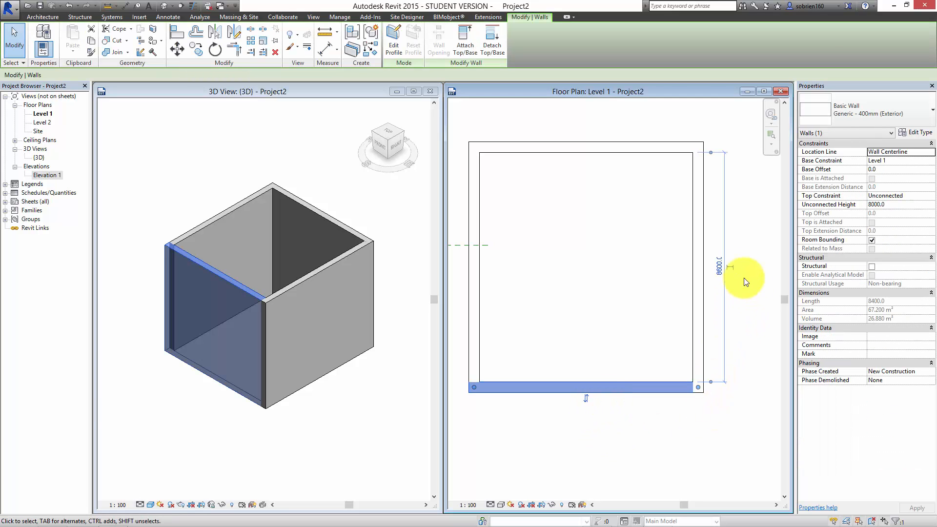
{"action": "left_click", "coordinate": [720, 267]}
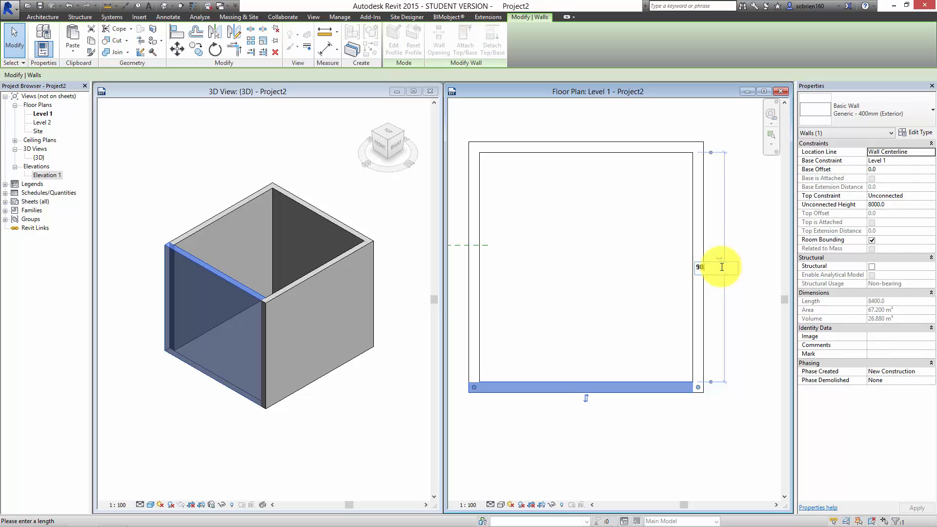
{"action": "type", "text": "9000"}
{"action": "key", "text": "Return"}
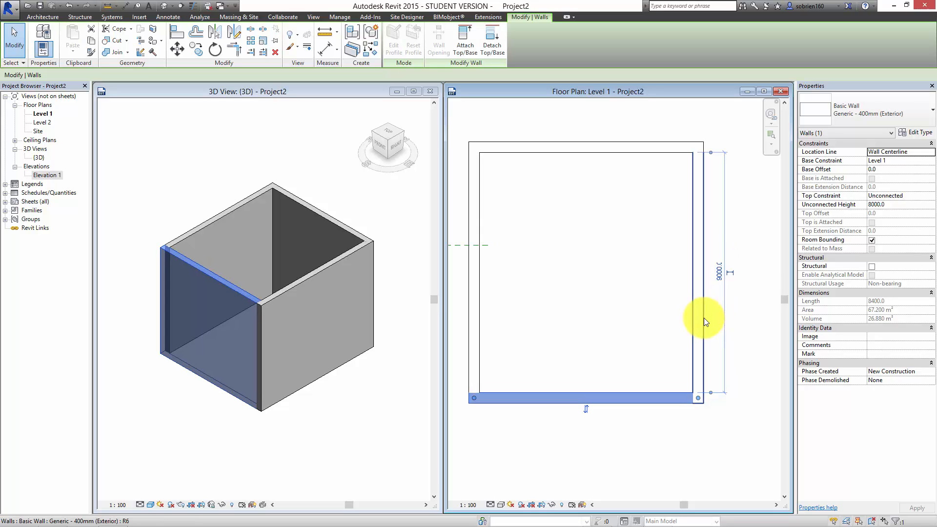
Select the other walls of the rectangle one at a time to check their inside dimensions and properties
{"action": "left_click", "coordinate": [709, 354]}
{"action": "left_click", "coordinate": [693, 359]}
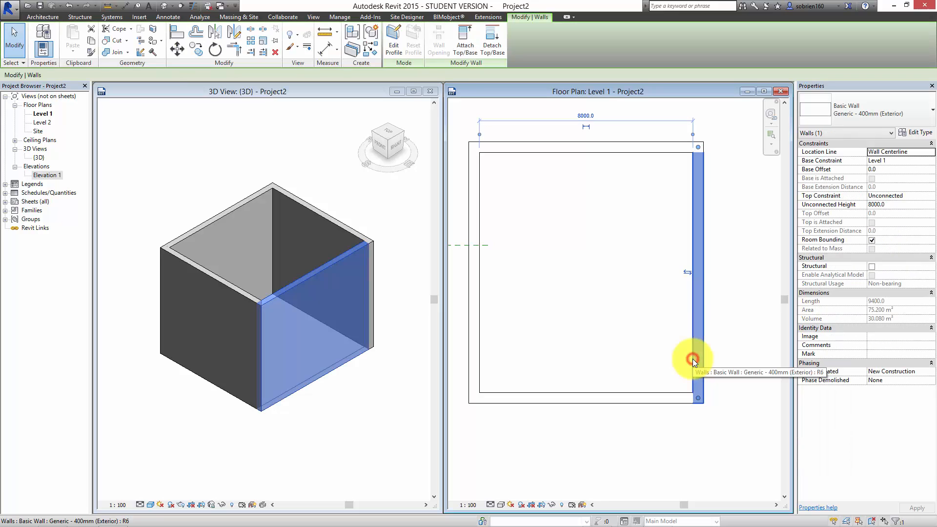
{"action": "left_click", "coordinate": [603, 144]}
{"action": "left_click", "coordinate": [476, 275]}
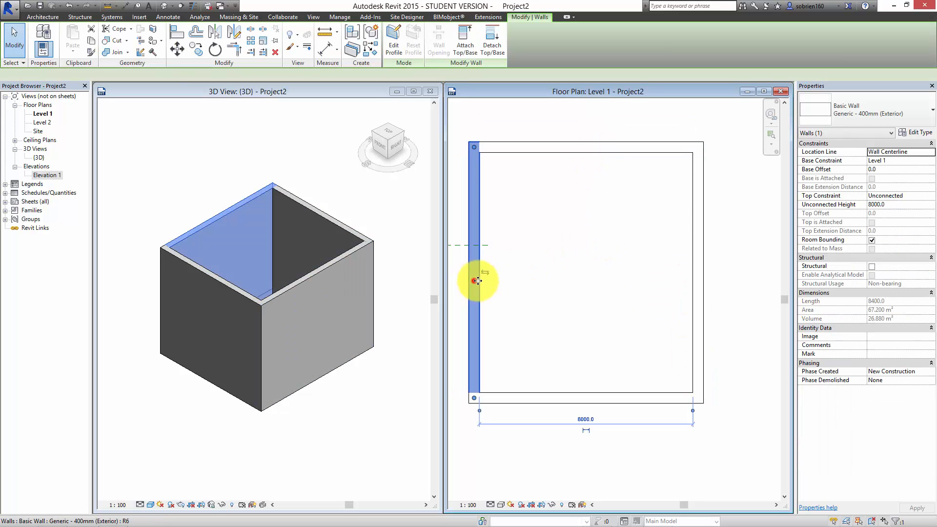
{"action": "left_click", "coordinate": [600, 461]}
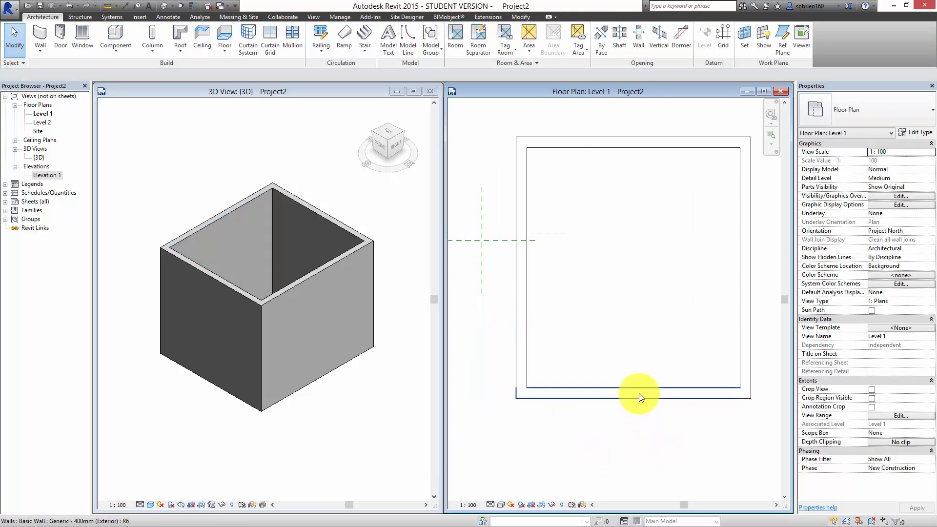
Select the whole chain of four connected walls at once from the lower wall, and clear the selection
{"action": "key", "text": "Tab"}
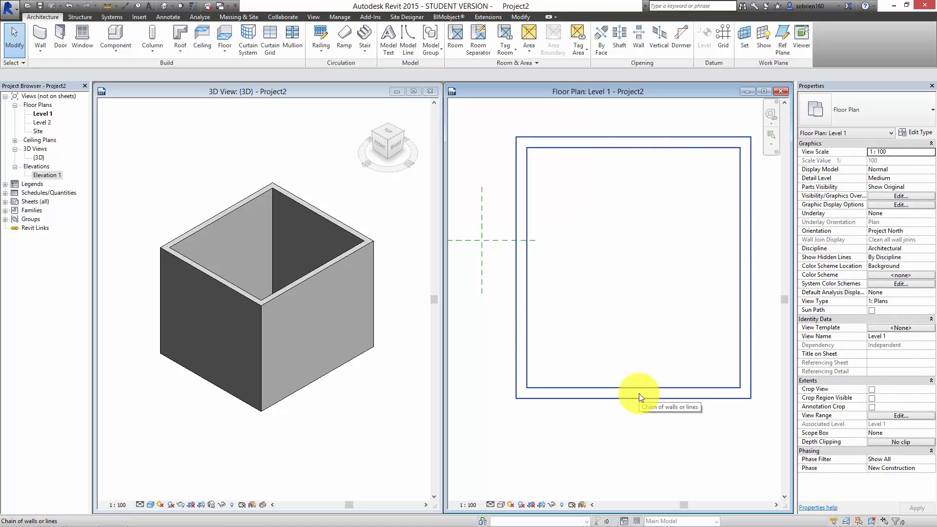
{"action": "left_click", "coordinate": [640, 397]}
{"action": "scroll", "coordinate": [679, 481], "scroll_direction": "up", "scroll_amount": 1}
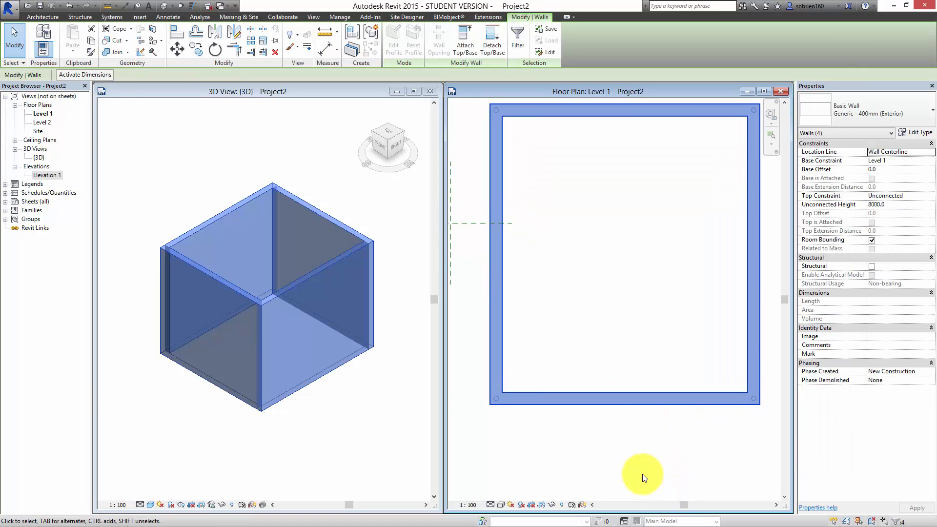
{"action": "middle_click_drag", "start_coordinate": [694, 358], "coordinate": [666, 393]}
{"action": "left_click", "coordinate": [653, 392]}
{"action": "scroll", "coordinate": [644, 410], "scroll_direction": "down", "scroll_amount": 1}
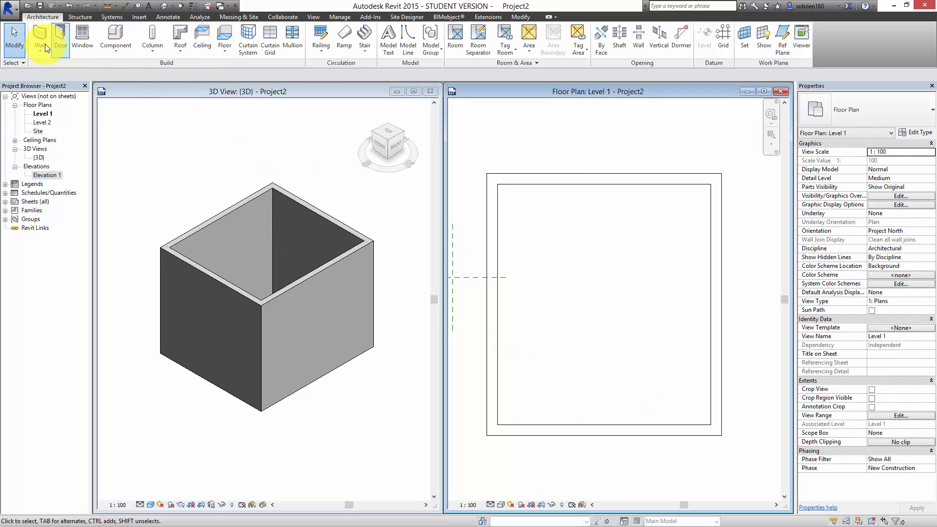
Create an architectural floor on Level 1, using Pick Lines on the four inner wall faces for its boundary, and inspect it in 3D
{"action": "left_click", "coordinate": [225, 54]}
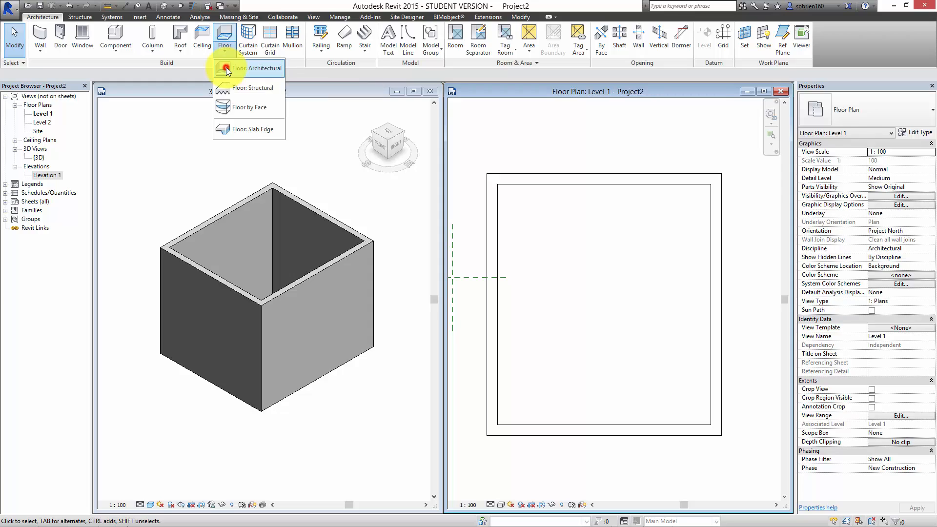
{"action": "left_click", "coordinate": [227, 67]}
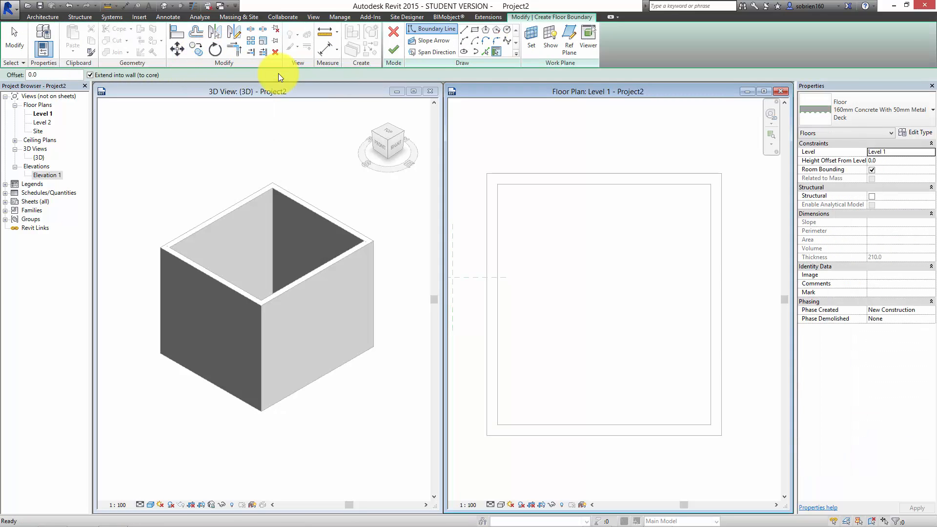
{"action": "left_click", "coordinate": [483, 50]}
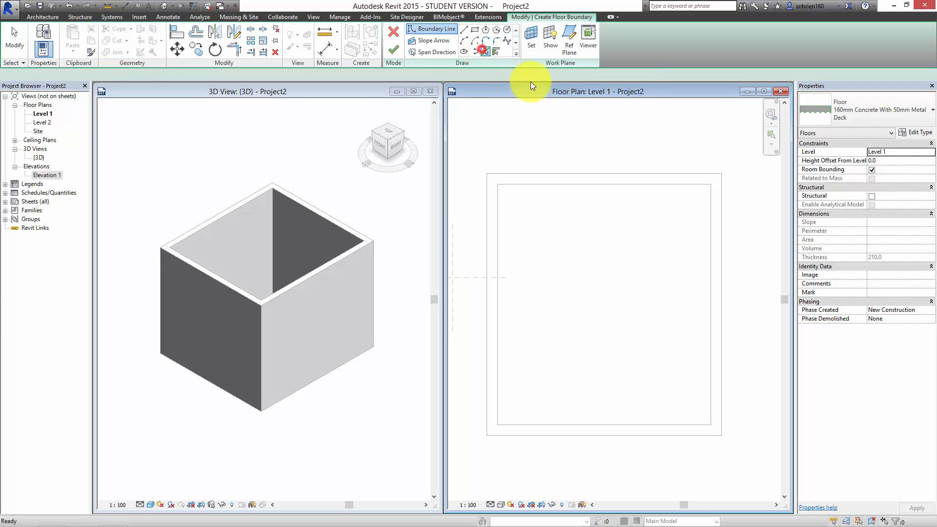
{"action": "left_click", "coordinate": [559, 185]}
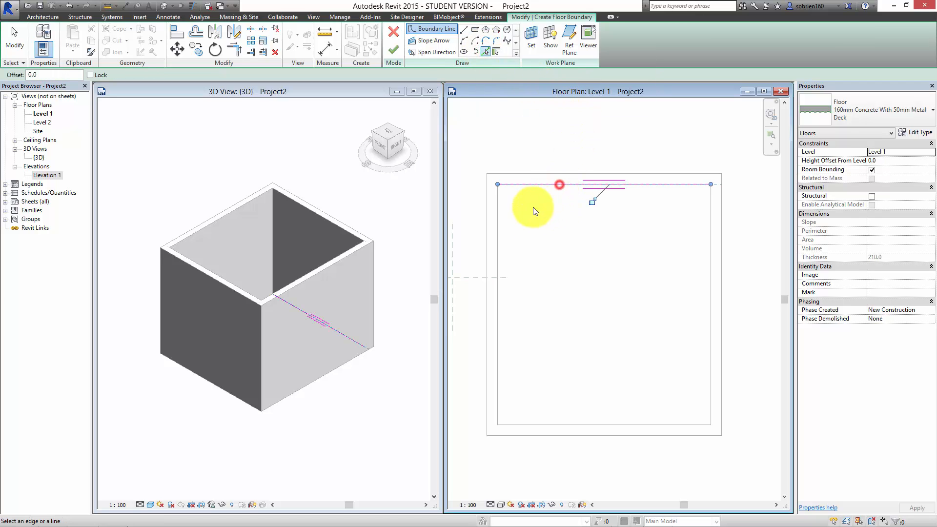
{"action": "left_click", "coordinate": [498, 234]}
{"action": "left_click", "coordinate": [554, 424]}
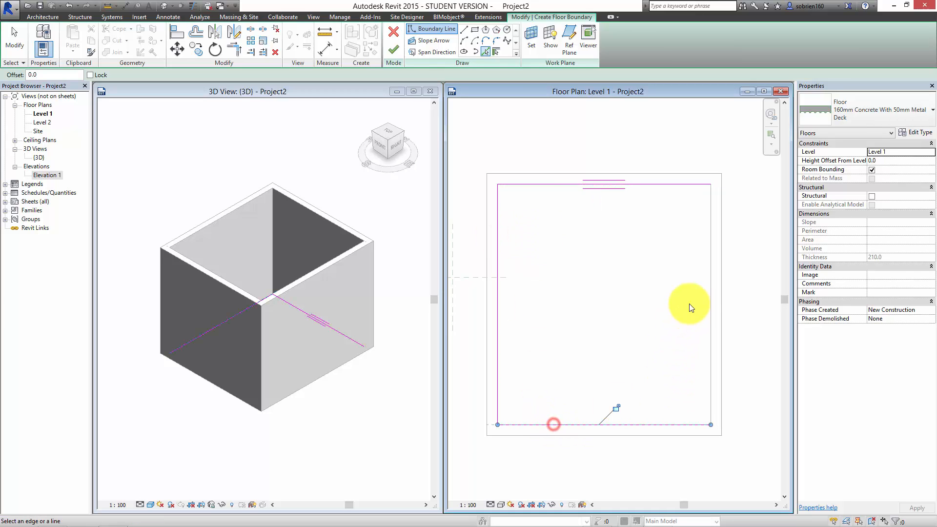
{"action": "left_click", "coordinate": [710, 291]}
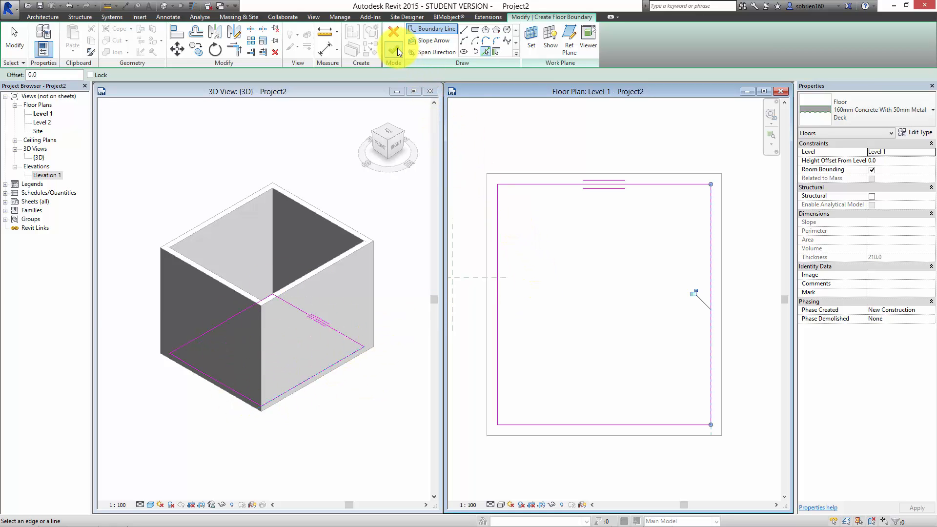
{"action": "left_click", "coordinate": [395, 49]}
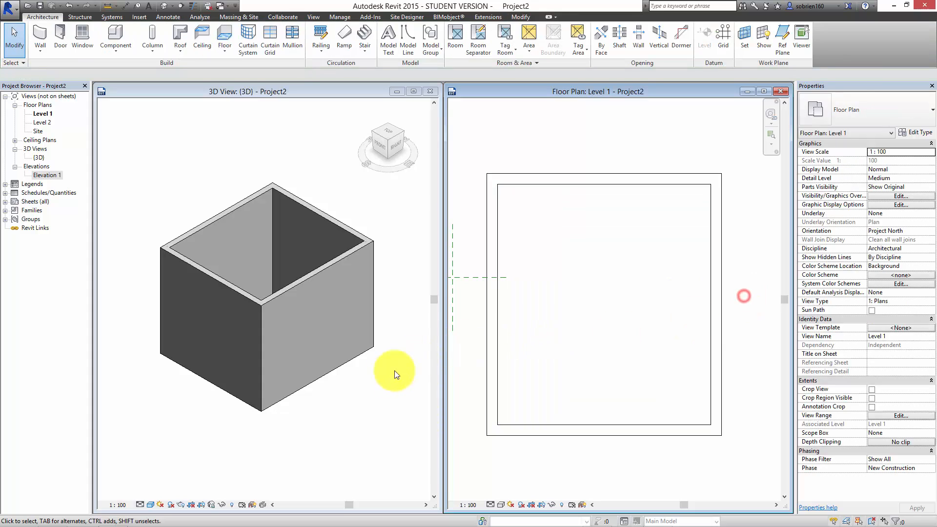
{"action": "left_click", "coordinate": [325, 376]}
{"action": "middle_click_drag", "start_coordinate": [324, 377], "coordinate": [345, 255], "text": "shift"}
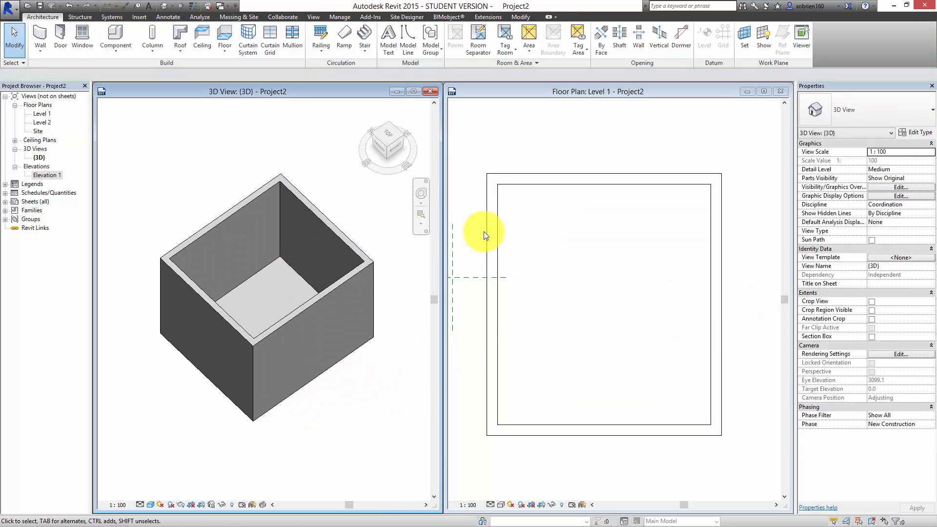
Change the new floor's type to Generic - 300mm (Interior)
{"action": "left_click", "coordinate": [530, 217]}
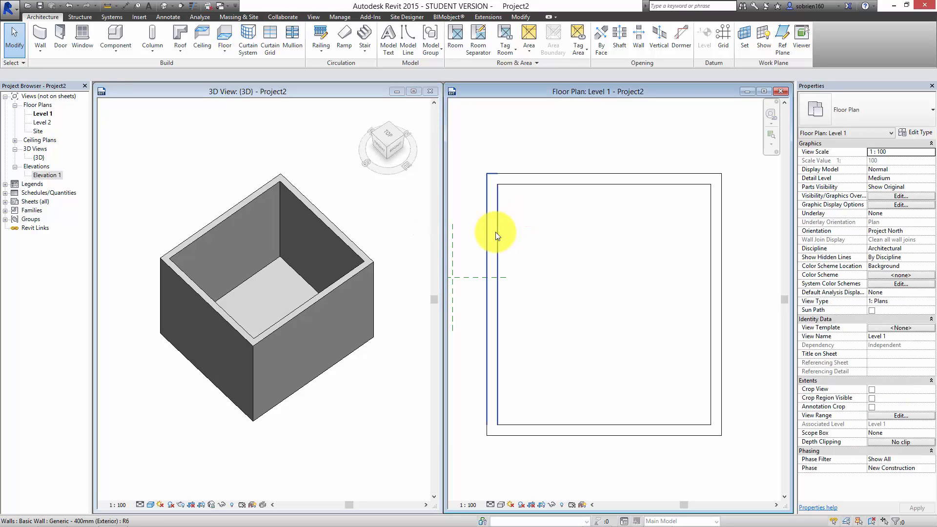
{"action": "key", "text": "Tab"}
{"action": "left_click", "coordinate": [496, 232]}
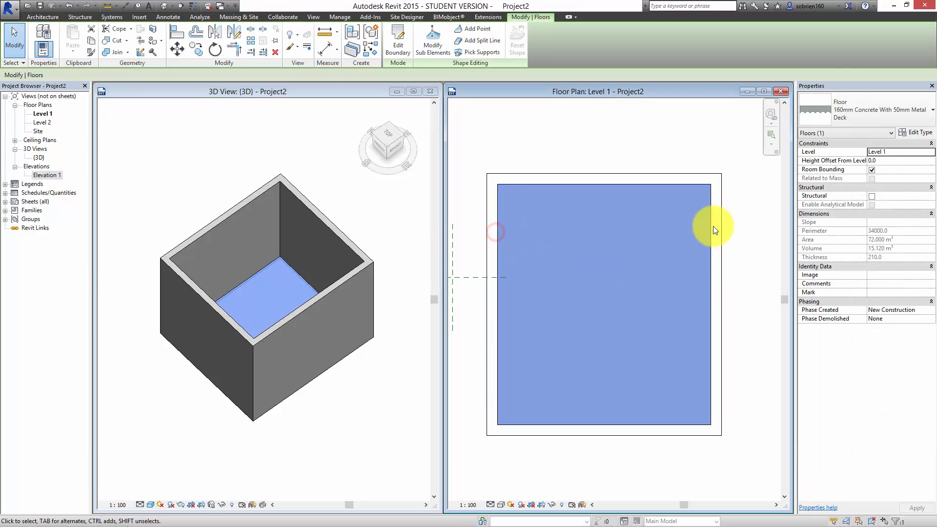
{"action": "left_click", "coordinate": [891, 109]}
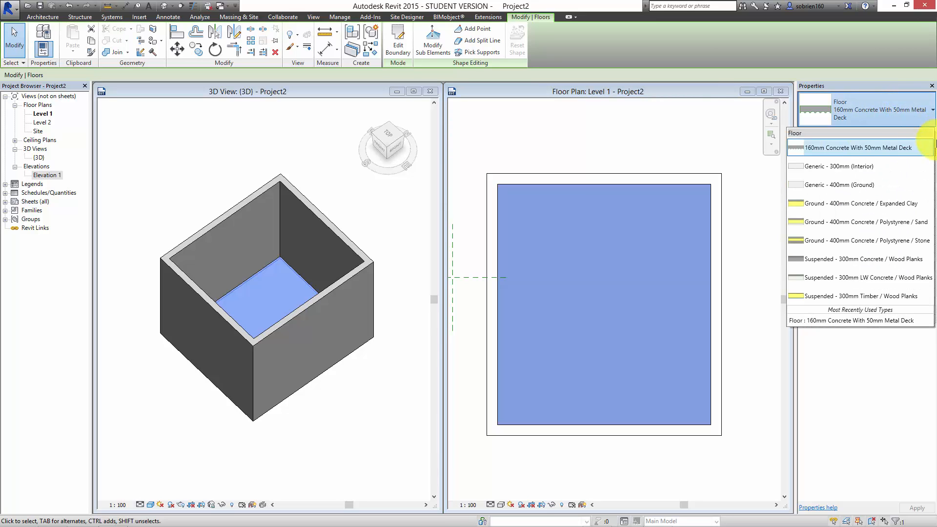
{"action": "left_click", "coordinate": [869, 167]}
{"action": "left_click", "coordinate": [710, 162]}
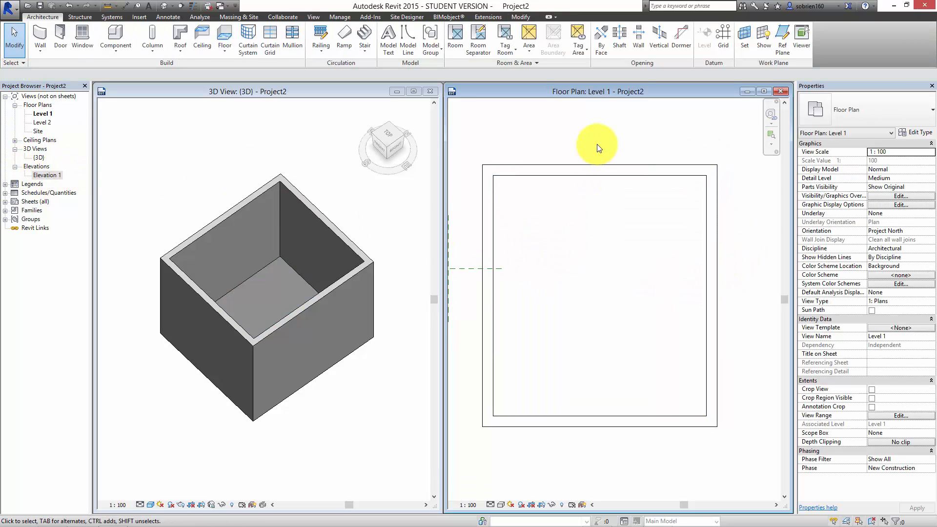
Copy the Level 1 floor to the clipboard and paste it aligned to Level 2
{"action": "middle_click_drag", "start_coordinate": [584, 171], "coordinate": [616, 180]}
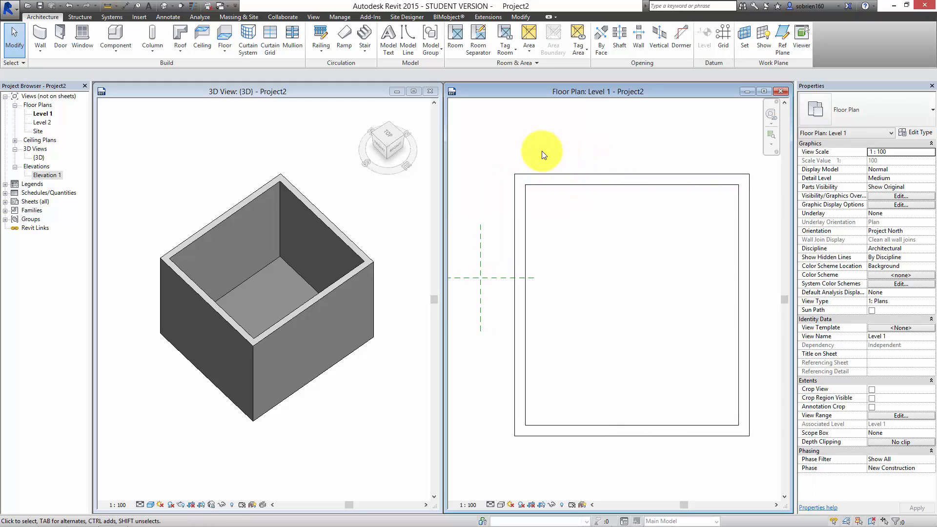
{"action": "middle_click_drag", "start_coordinate": [544, 169], "coordinate": [541, 176]}
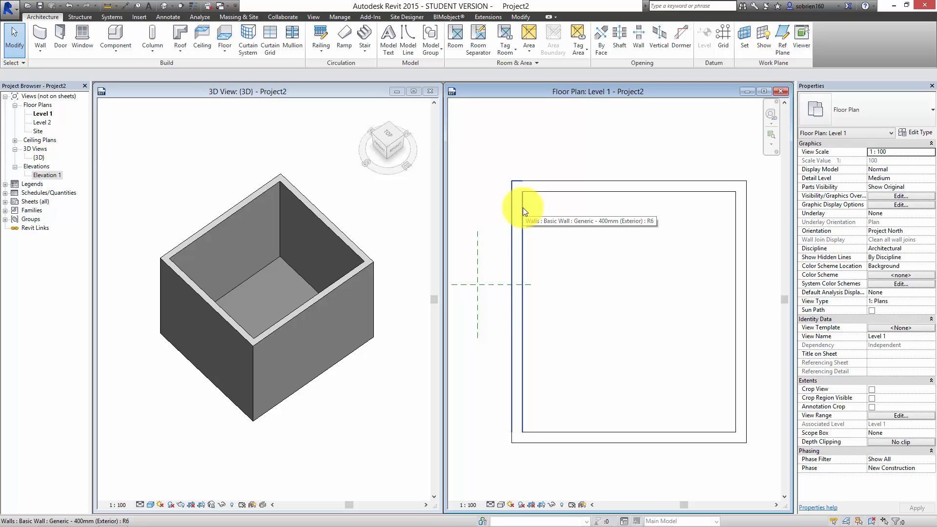
{"action": "key", "text": "Tab"}
{"action": "key", "text": "Tab"}
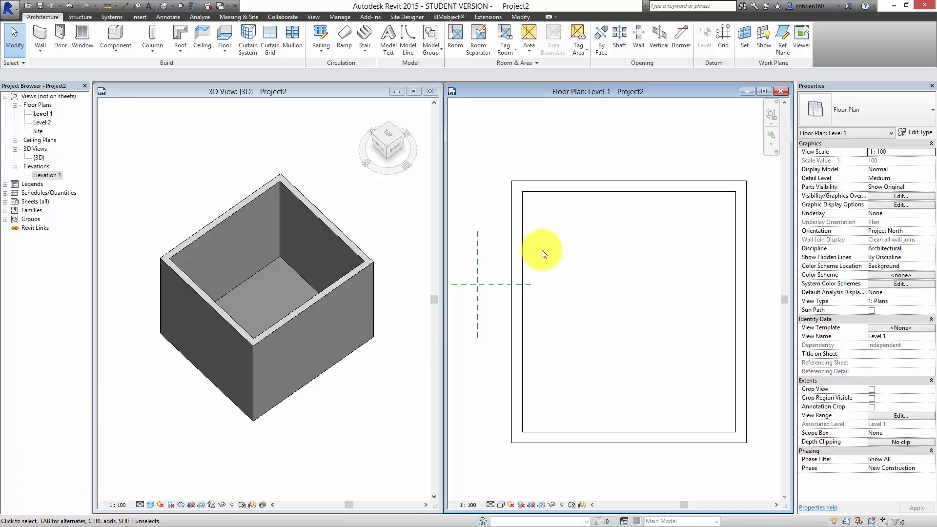
{"action": "key", "text": "Tab"}
{"action": "key", "text": "Tab"}
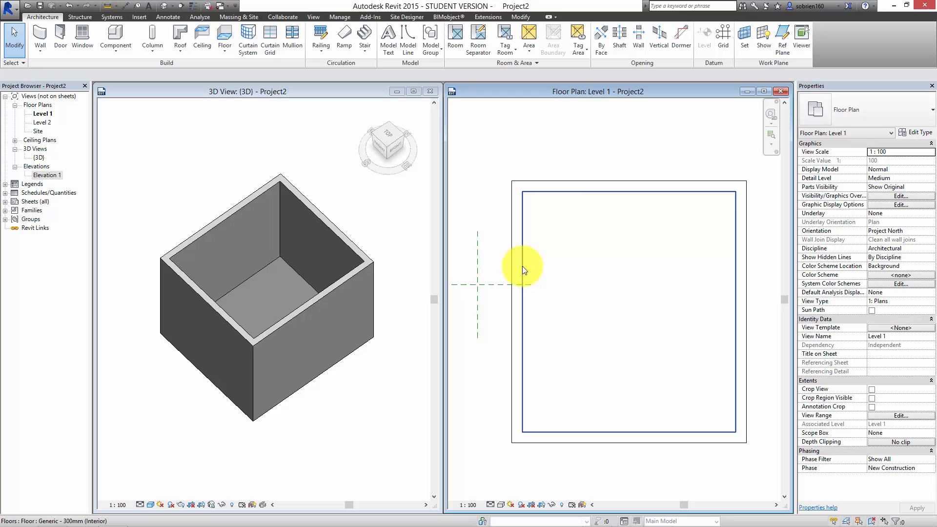
{"action": "left_click", "coordinate": [522, 266]}
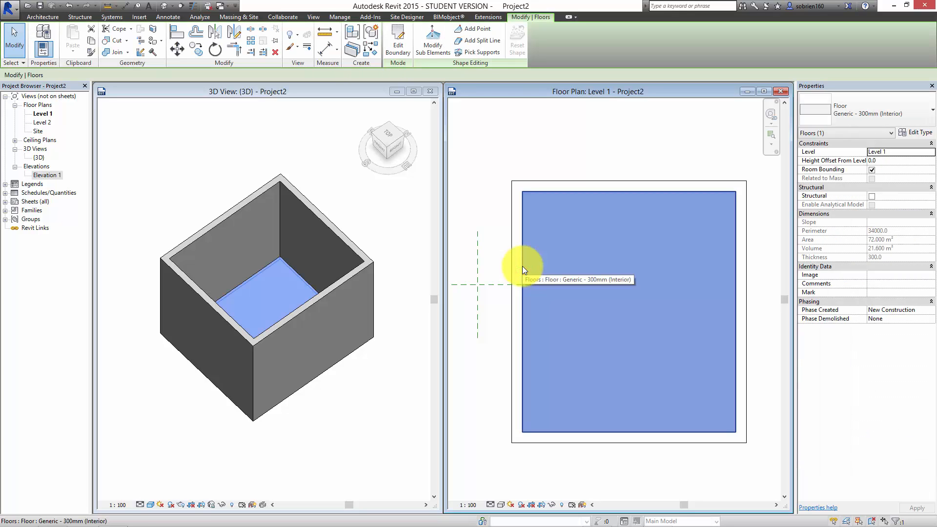
{"action": "left_click", "coordinate": [93, 43]}
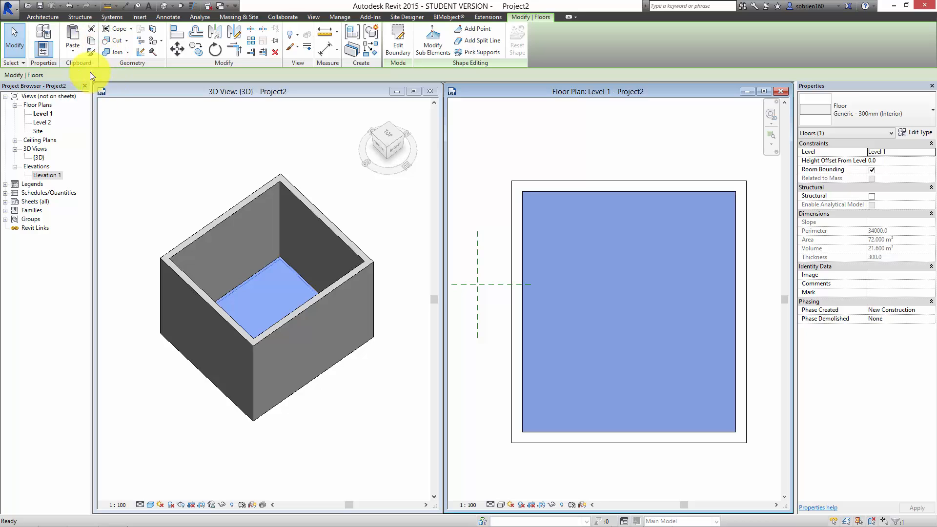
{"action": "left_click", "coordinate": [79, 51]}
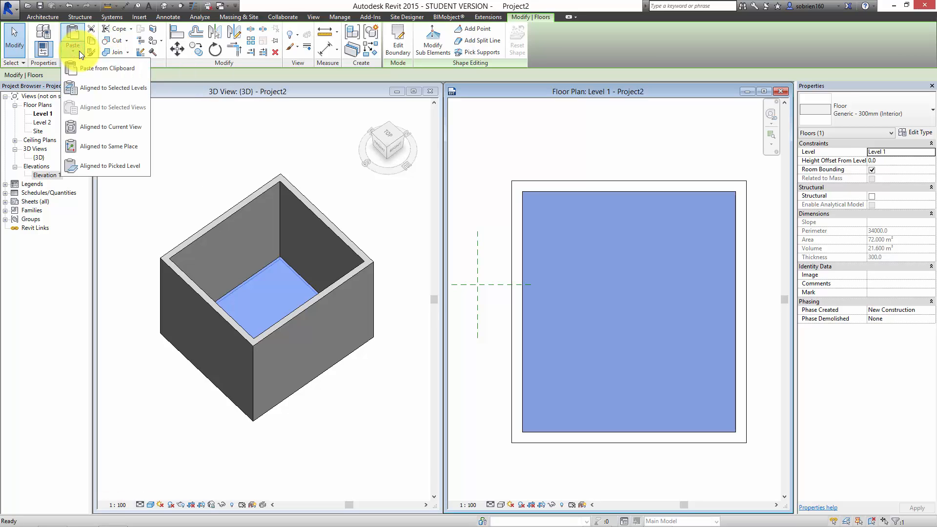
{"action": "left_click", "coordinate": [90, 88]}
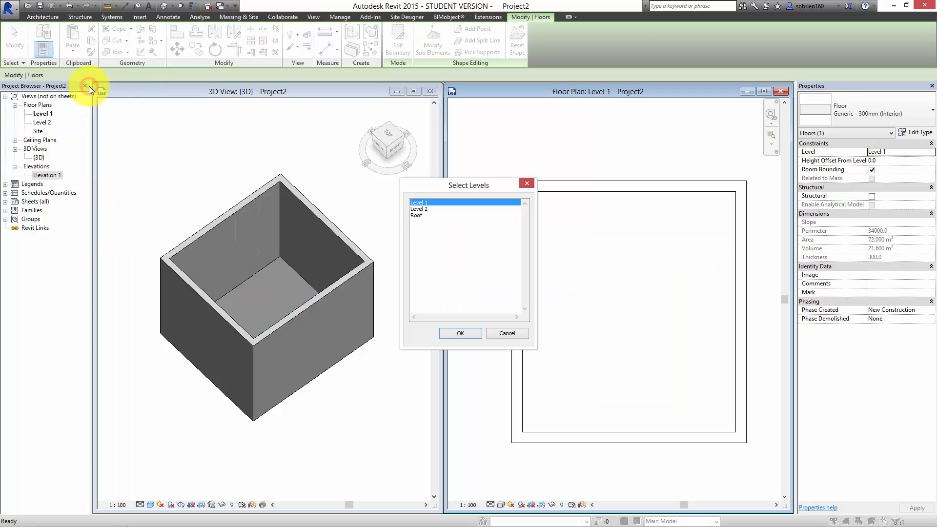
{"action": "left_click", "coordinate": [431, 208]}
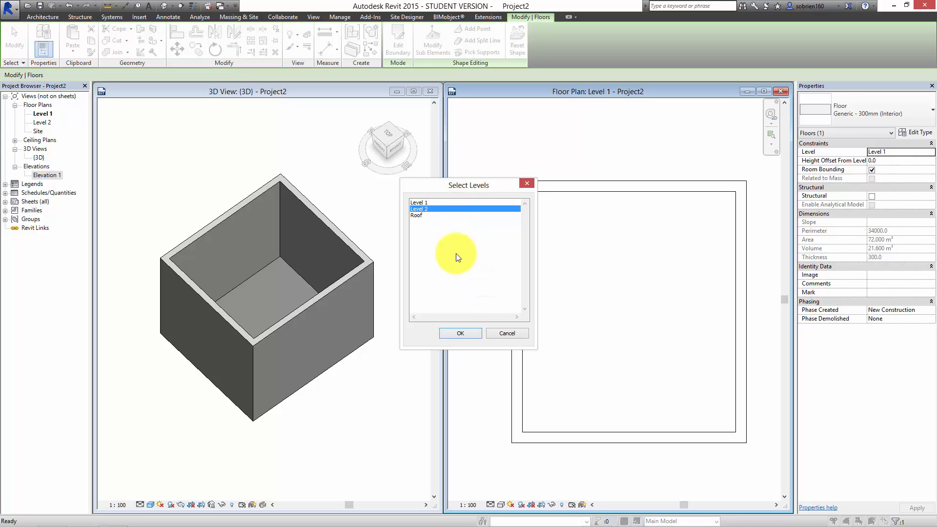
{"action": "left_click", "coordinate": [460, 333]}
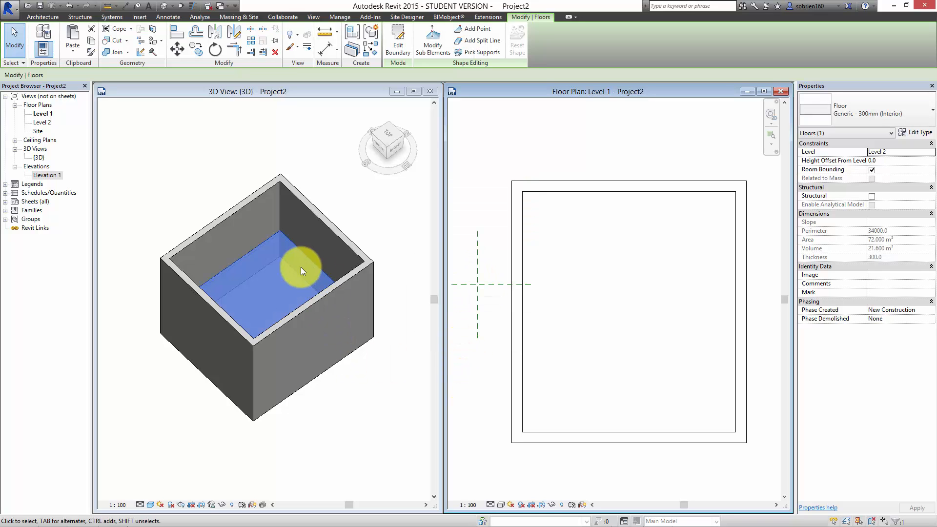
Create a vertical section through the middle of the Level 1 plan, running from beyond the upper wall to beyond the lower wall
{"action": "left_click", "coordinate": [366, 385]}
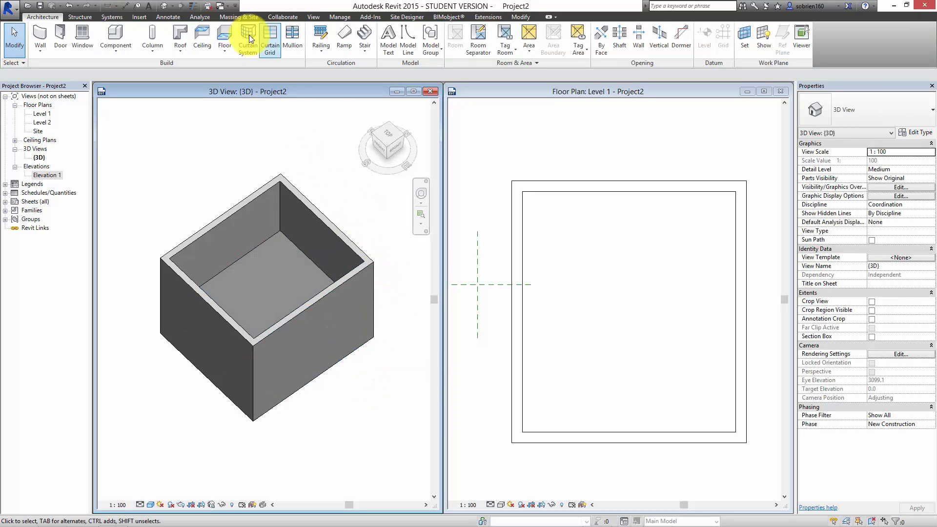
{"action": "left_click", "coordinate": [312, 17]}
{"action": "left_click", "coordinate": [621, 200]}
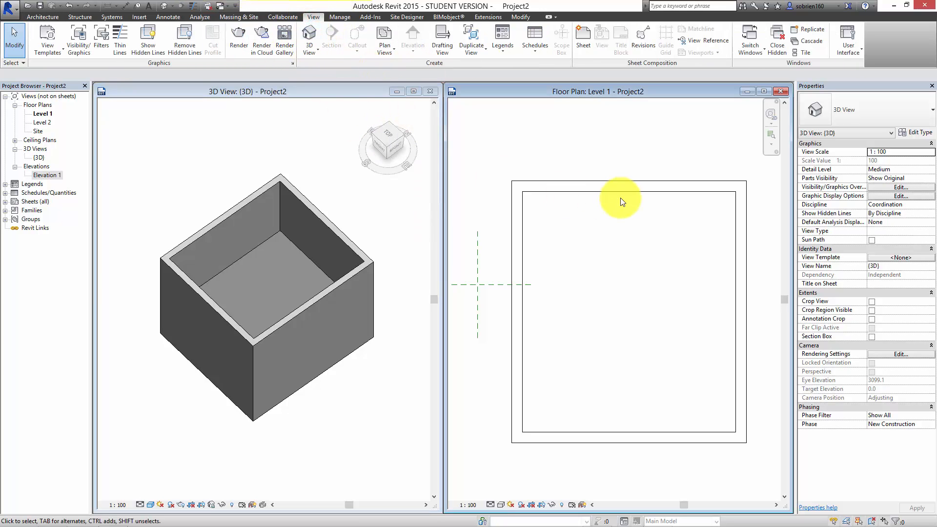
{"action": "left_click", "coordinate": [625, 159]}
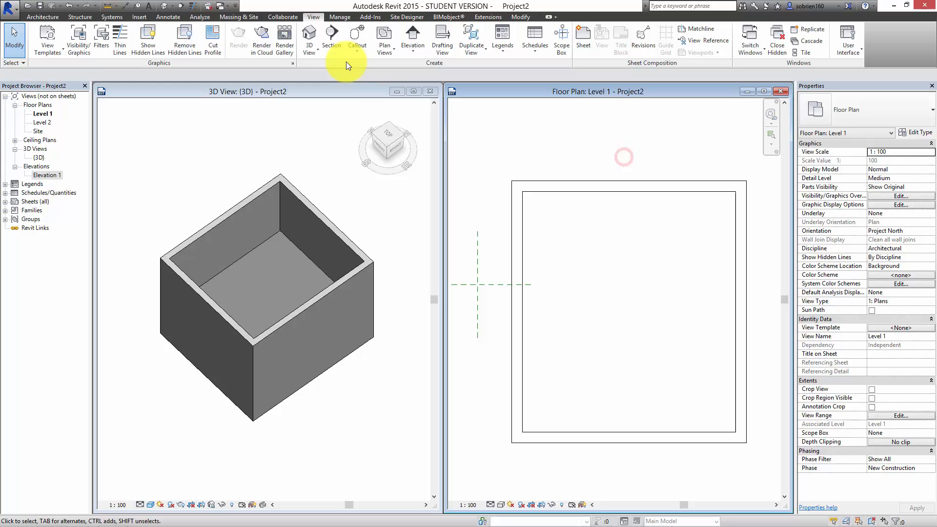
{"action": "left_click", "coordinate": [332, 39]}
{"action": "left_click", "coordinate": [628, 148]}
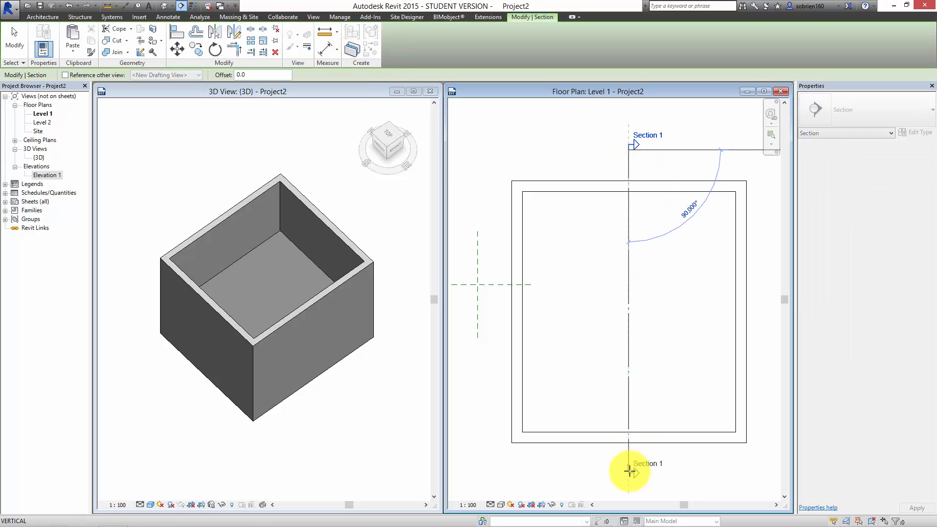
{"action": "left_click", "coordinate": [628, 476]}
{"action": "key", "text": "Escape"}
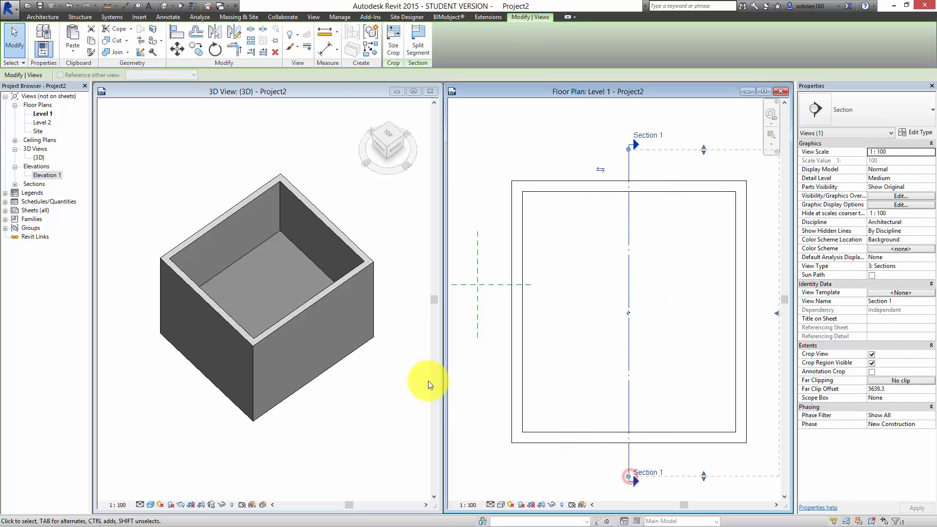
Open the Section 1 view and maximize its window
{"action": "left_click", "coordinate": [15, 184]}
{"action": "double_click", "coordinate": [45, 192]}
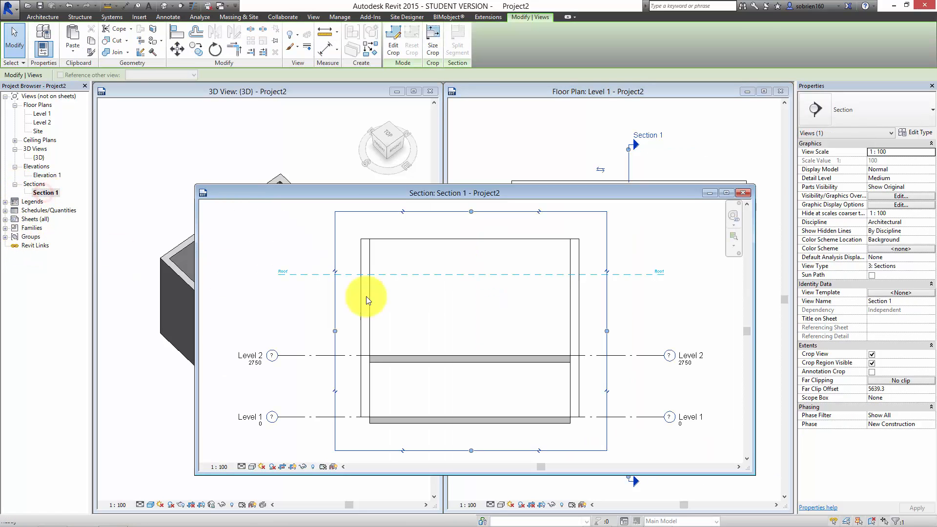
{"action": "left_click", "coordinate": [672, 317]}
{"action": "scroll", "coordinate": [550, 444], "scroll_direction": "up", "scroll_amount": 2}
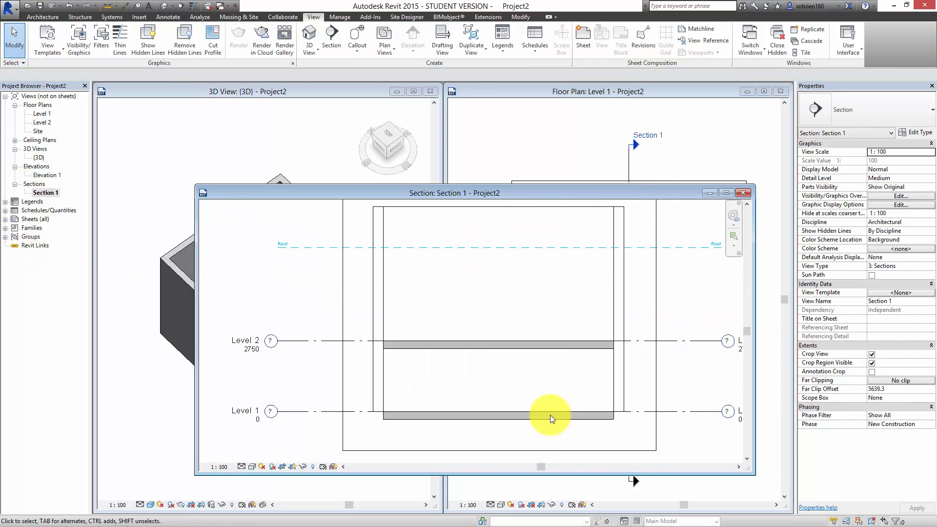
{"action": "mouse_move", "coordinate": [550, 415]}
{"action": "middle_mouse_down"}
{"action": "mouse_move", "coordinate": [537, 444]}
{"action": "mouse_move", "coordinate": [527, 418]}
{"action": "mouse_move", "coordinate": [541, 407]}
{"action": "middle_mouse_up"}
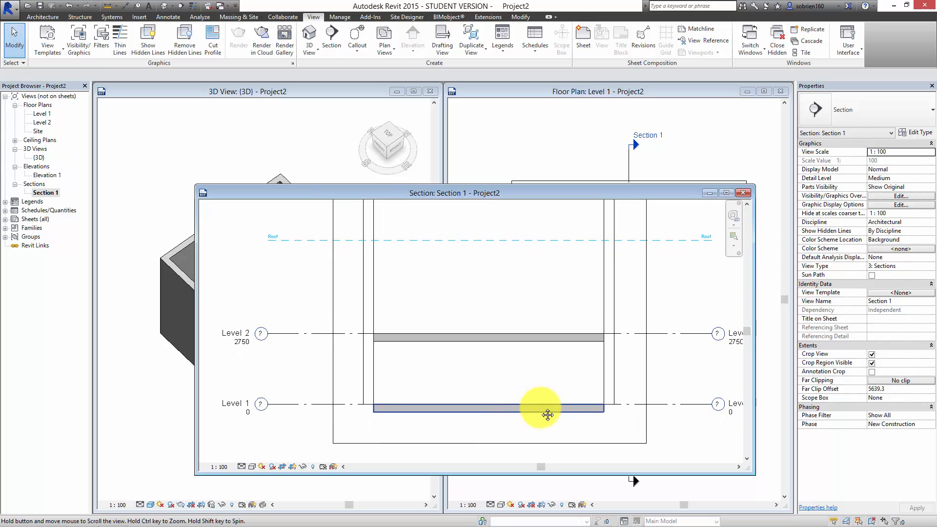
{"action": "left_click", "coordinate": [727, 192]}
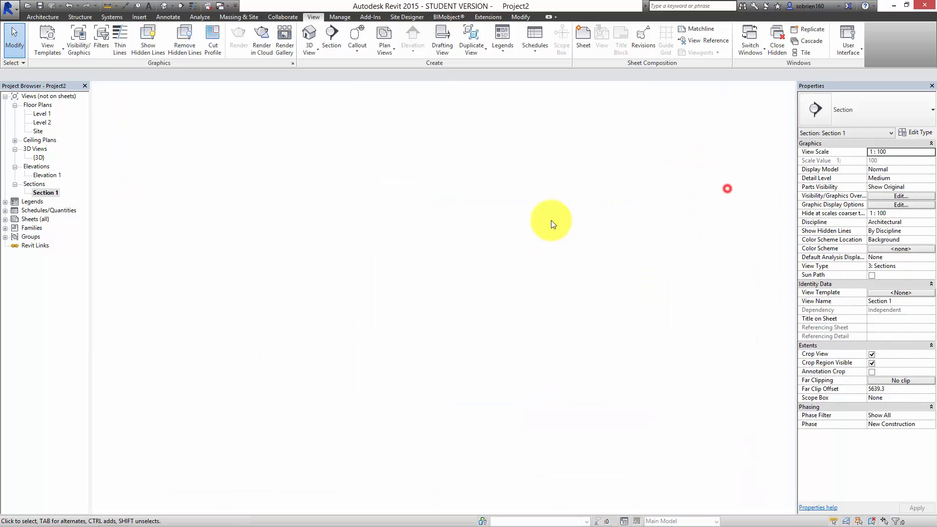
Examine in section how the walls and the Level 1 and Level 2 floors sit relative to their levels
{"action": "middle_click_drag", "start_coordinate": [501, 254], "coordinate": [504, 275]}
{"action": "scroll", "coordinate": [392, 322], "scroll_direction": "up", "scroll_amount": 1}
{"action": "middle_click_drag", "start_coordinate": [391, 321], "coordinate": [443, 416]}
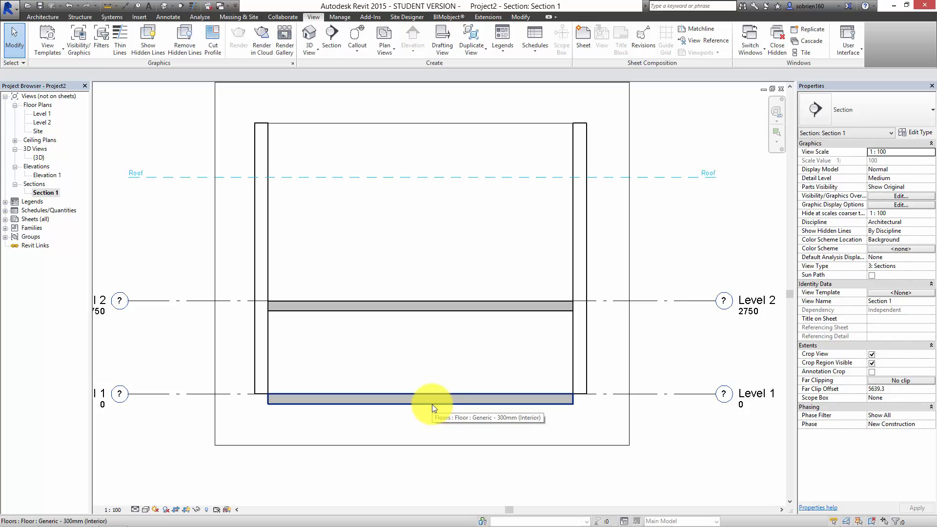
{"action": "middle_click_drag", "start_coordinate": [467, 309], "coordinate": [488, 318]}
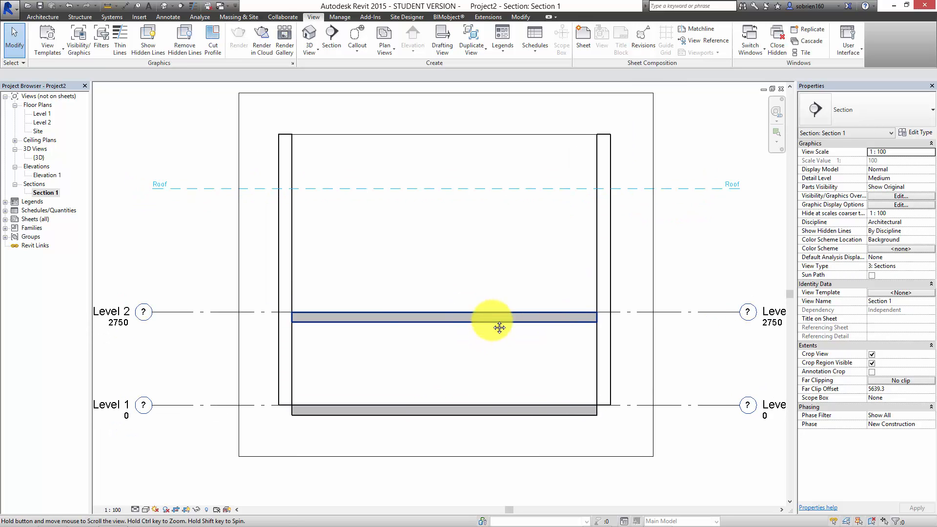
{"action": "left_click", "coordinate": [290, 293]}
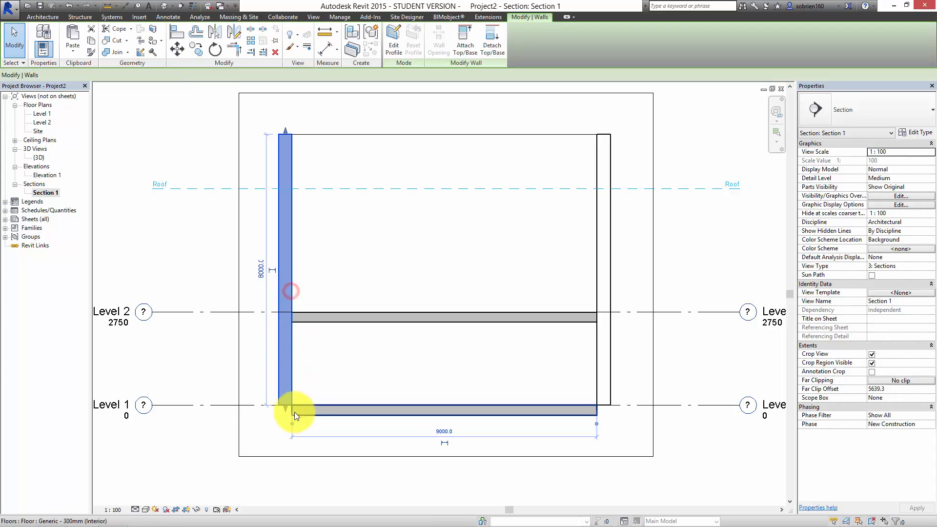
{"action": "left_click", "coordinate": [686, 431]}
{"action": "left_click", "coordinate": [513, 419]}
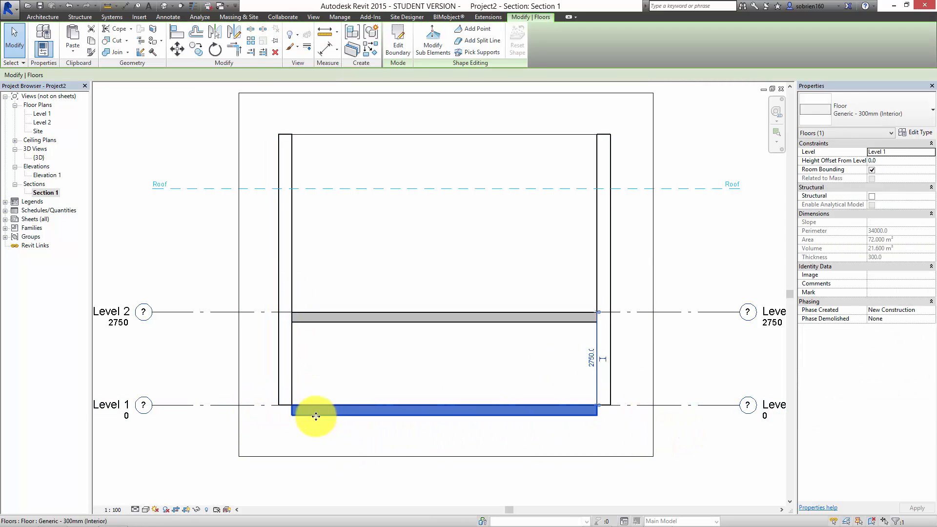
{"action": "scroll", "coordinate": [314, 415], "scroll_direction": "up", "scroll_amount": 2}
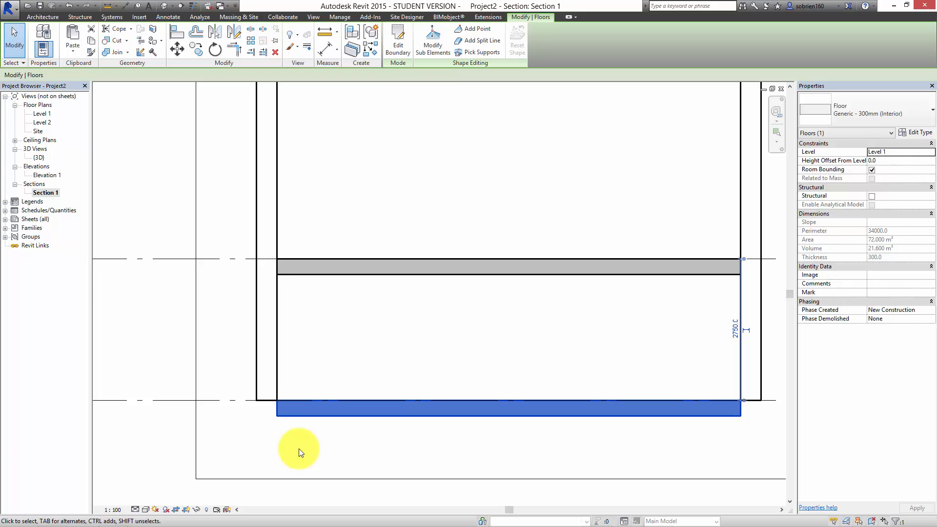
{"action": "left_click", "coordinate": [300, 493]}
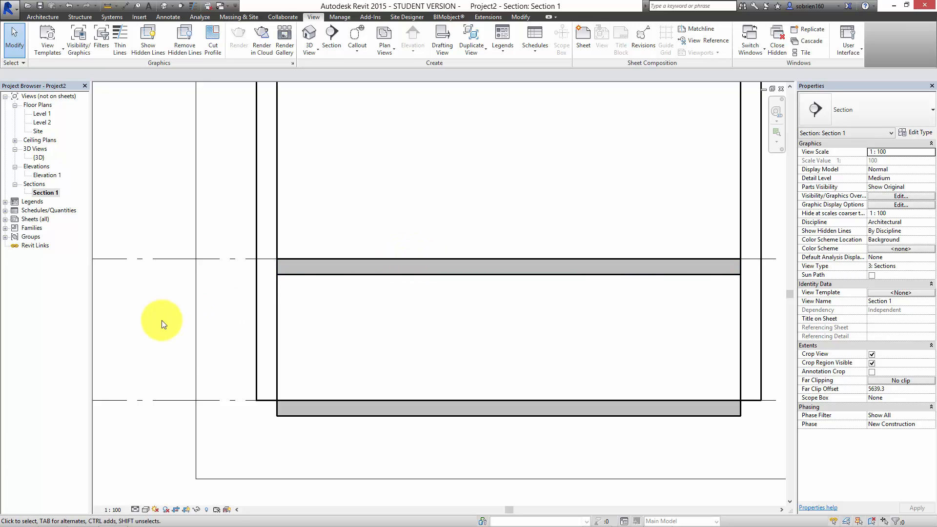
Set the Level 2 floor's height offset from its level to 300 mm and clear the selection
{"action": "middle_click_drag", "start_coordinate": [163, 324], "coordinate": [366, 314]}
{"action": "left_click", "coordinate": [373, 283]}
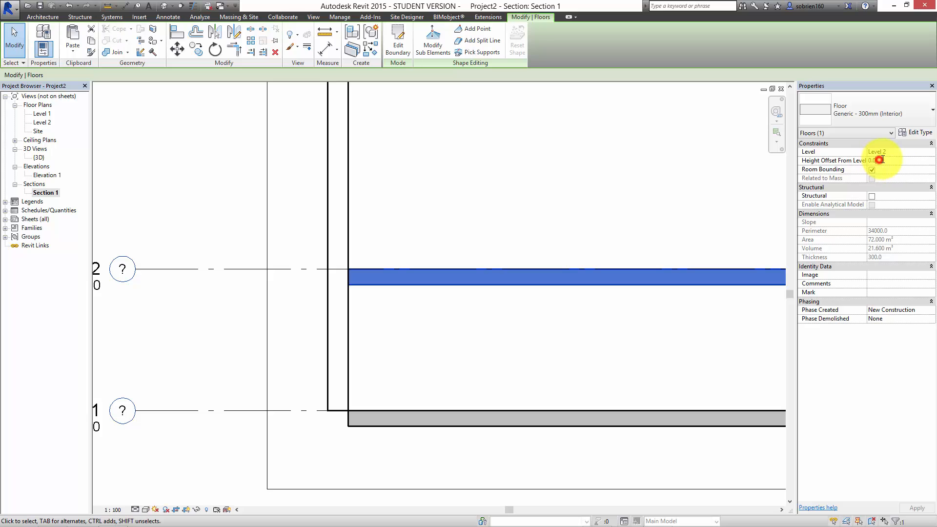
{"action": "left_click", "coordinate": [871, 160]}
{"action": "type", "text": "300"}
{"action": "left_click", "coordinate": [917, 508]}
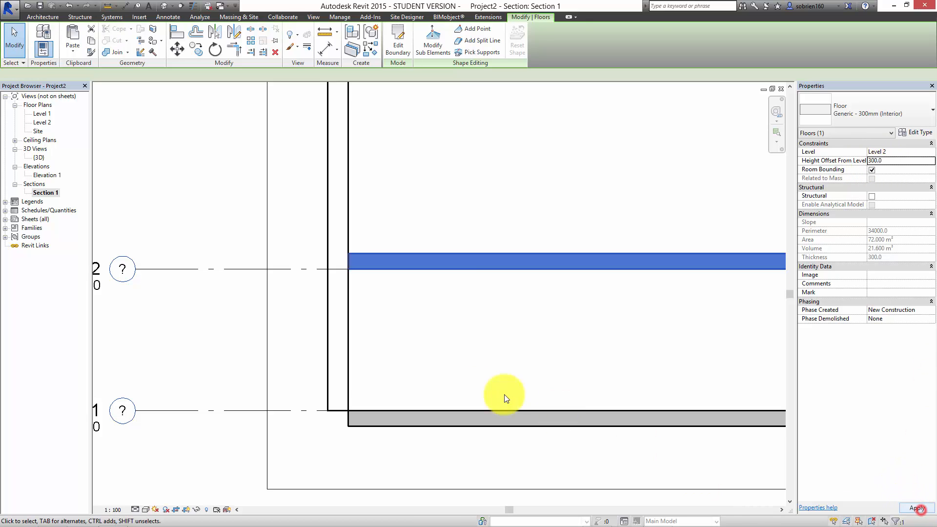
{"action": "left_click", "coordinate": [203, 373]}
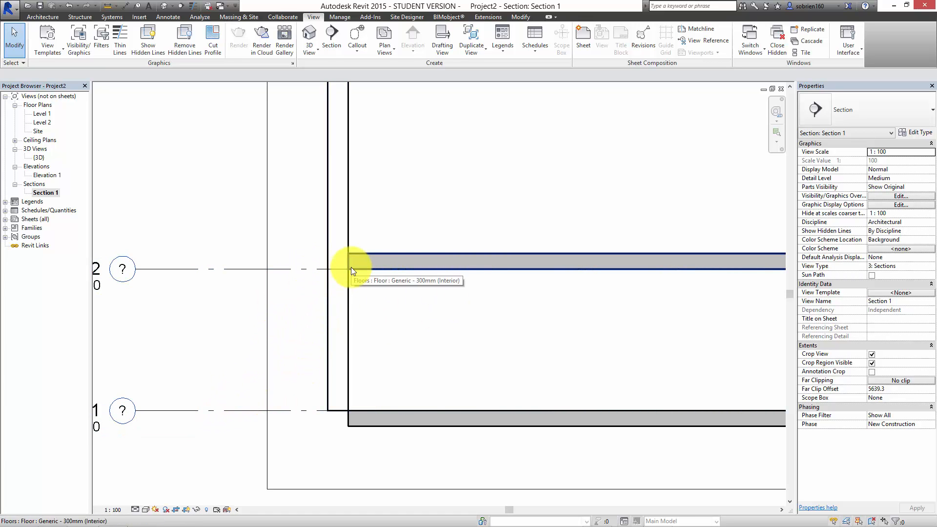
Reset the Level 2 floor's height offset from its level to 0 and clear the selection
{"action": "left_click", "coordinate": [530, 253]}
{"action": "left_click", "coordinate": [911, 160]}
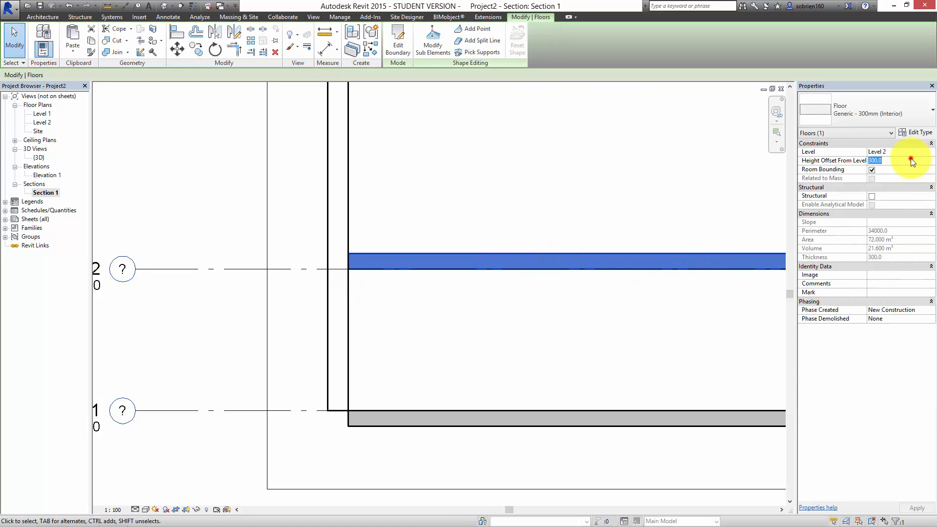
{"action": "type", "text": "0"}
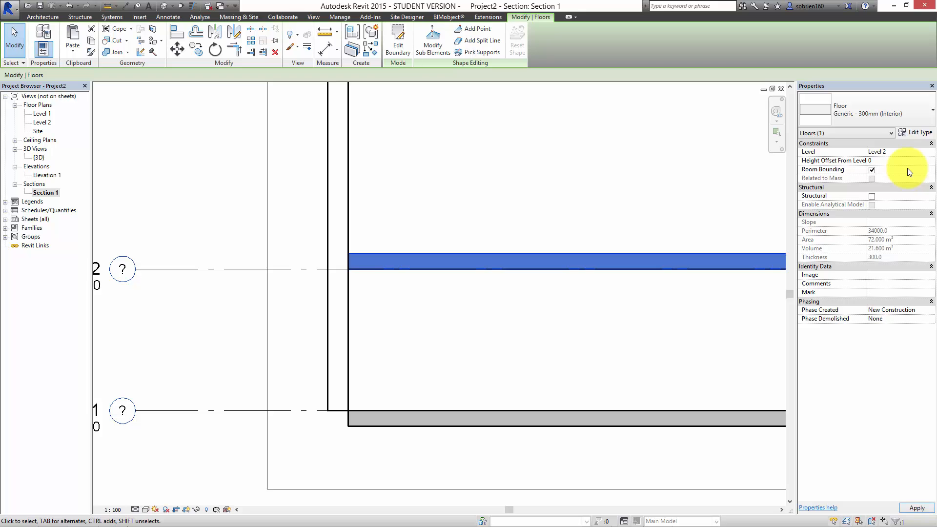
{"action": "left_click", "coordinate": [917, 508]}
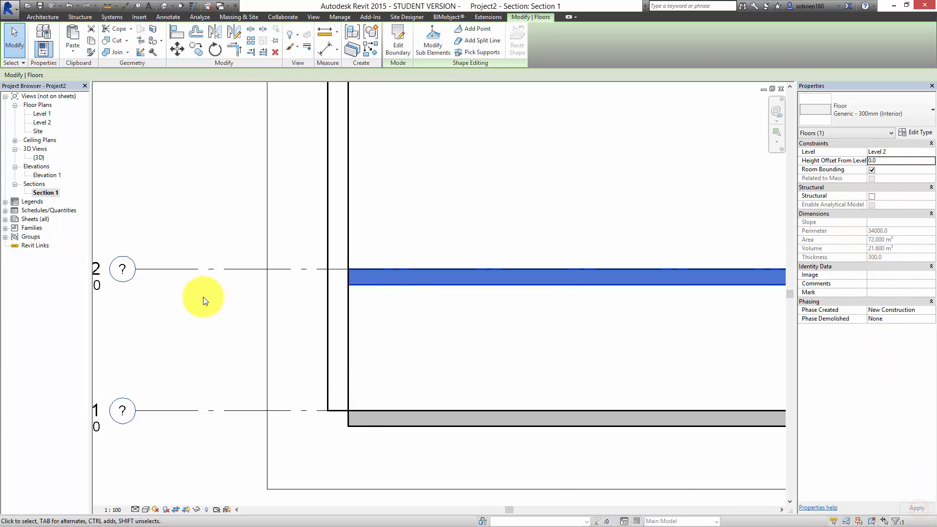
{"action": "middle_click_drag", "start_coordinate": [229, 319], "coordinate": [374, 325]}
{"action": "scroll", "coordinate": [372, 324], "scroll_direction": "down", "scroll_amount": 1}
{"action": "middle_click_drag", "start_coordinate": [468, 352], "coordinate": [358, 374]}
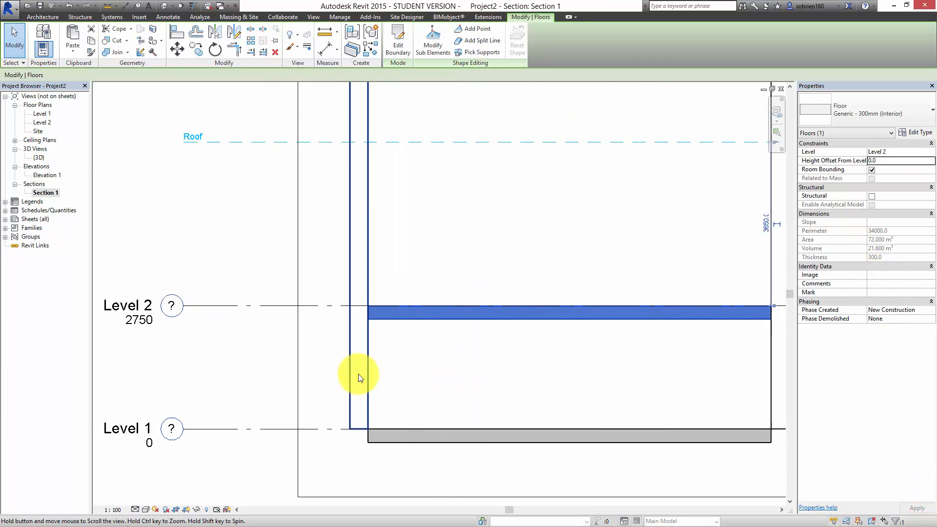
{"action": "scroll", "coordinate": [358, 374], "scroll_direction": "down", "scroll_amount": 1}
{"action": "left_click", "coordinate": [484, 382]}
Try to copy the Level 2 line upwards by the distance from Level 1 to Level 2, and undo the copy
{"action": "middle_click_drag", "start_coordinate": [721, 372], "coordinate": [645, 375]}
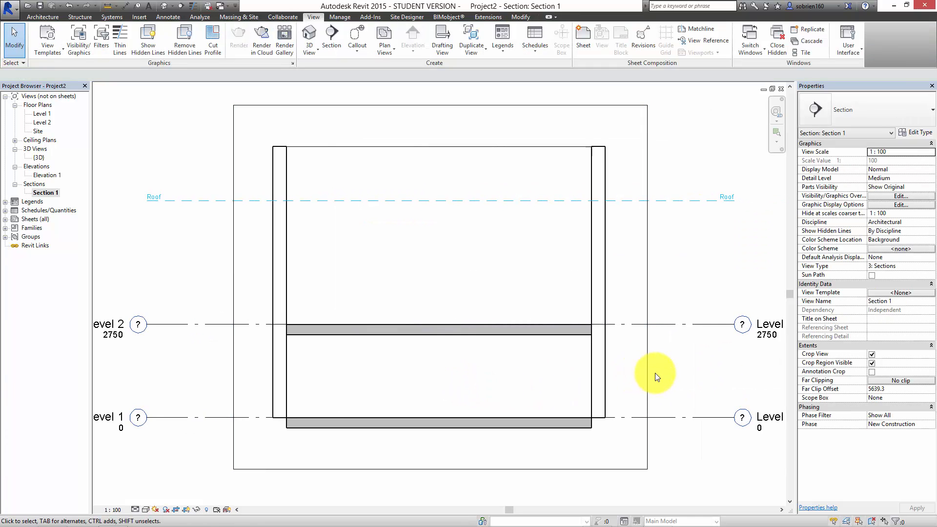
{"action": "middle_click_drag", "start_coordinate": [655, 373], "coordinate": [596, 355]}
{"action": "middle_click_drag", "start_coordinate": [565, 318], "coordinate": [559, 340]}
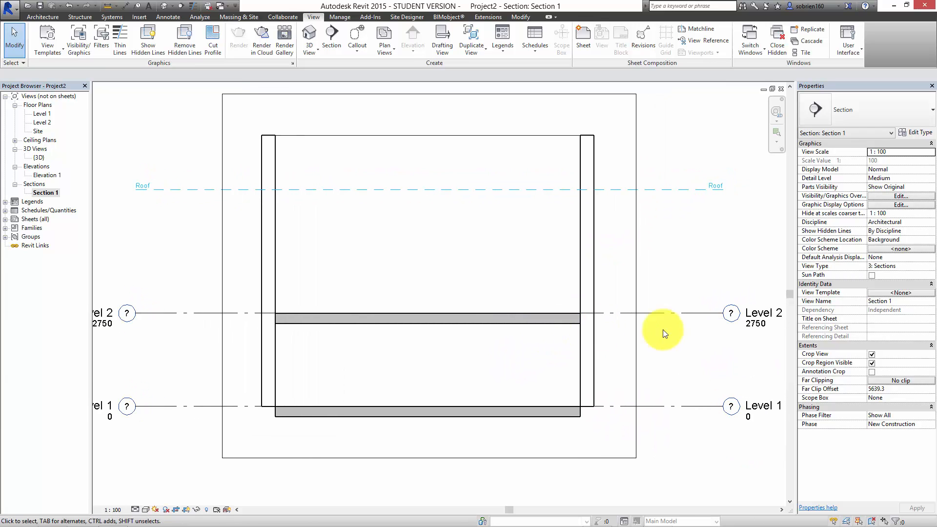
{"action": "left_click", "coordinate": [690, 314]}
{"action": "middle_click_drag", "start_coordinate": [686, 345], "coordinate": [619, 342]}
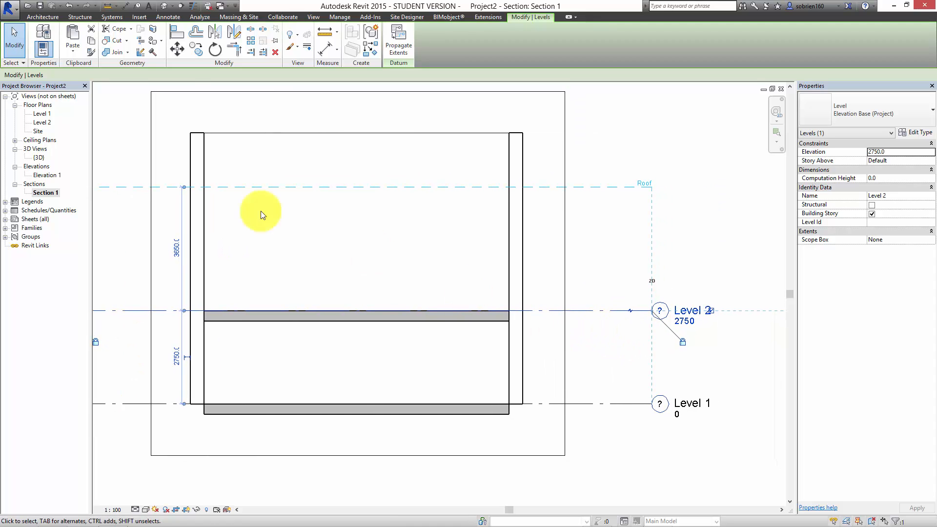
{"action": "left_click", "coordinate": [194, 49]}
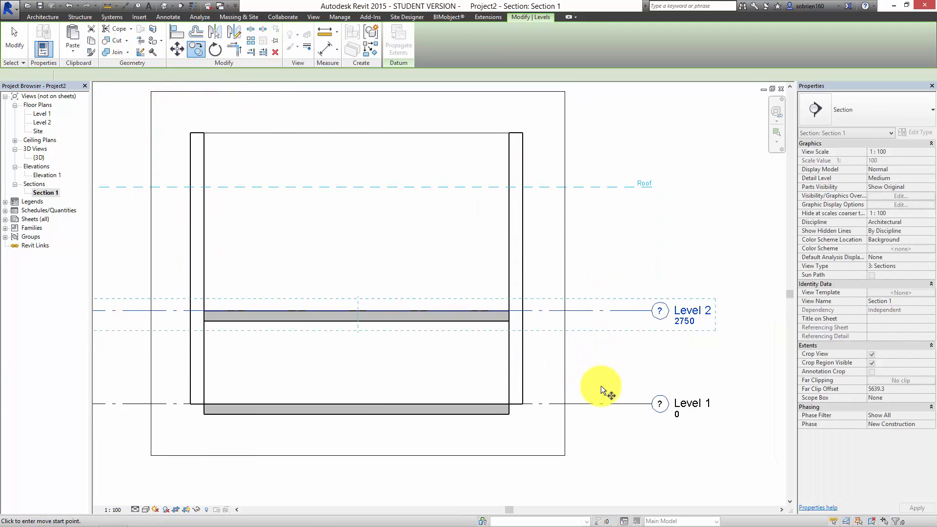
{"action": "left_click", "coordinate": [619, 404]}
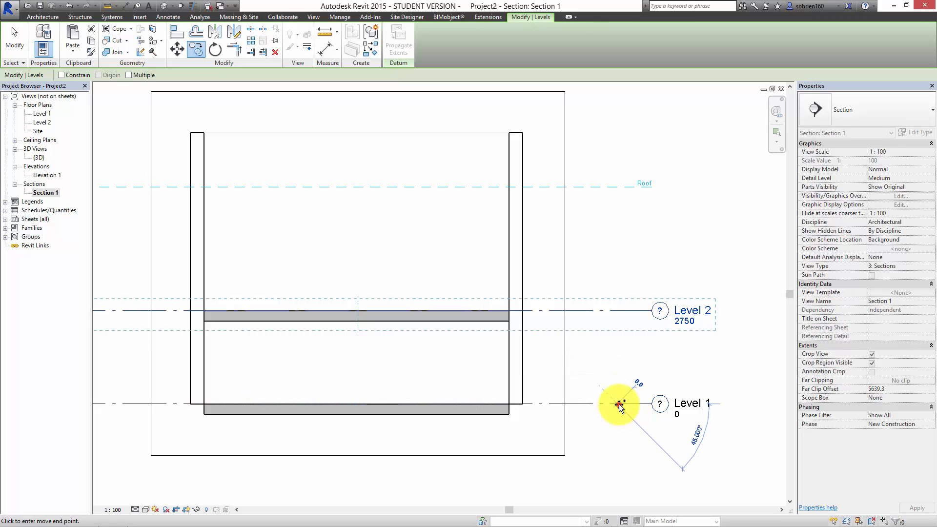
{"action": "left_click", "coordinate": [614, 311]}
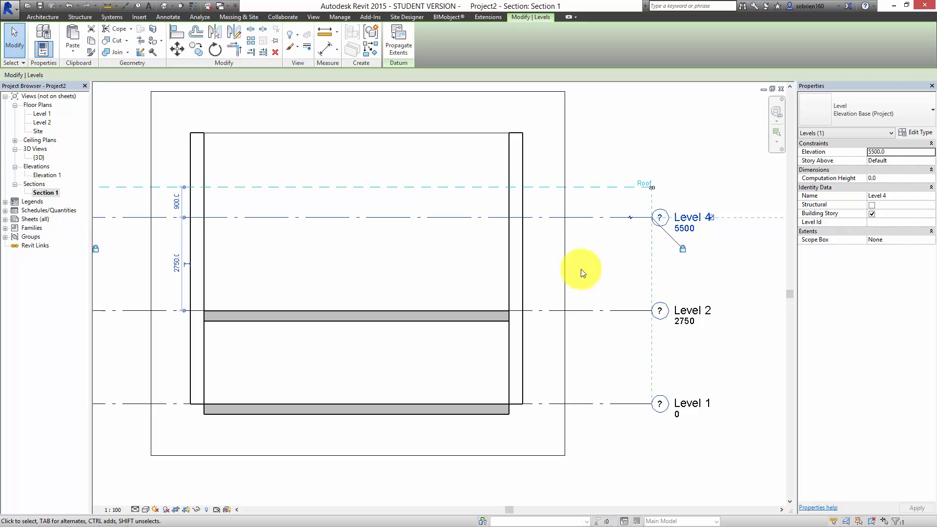
{"action": "left_click", "coordinate": [68, 6]}
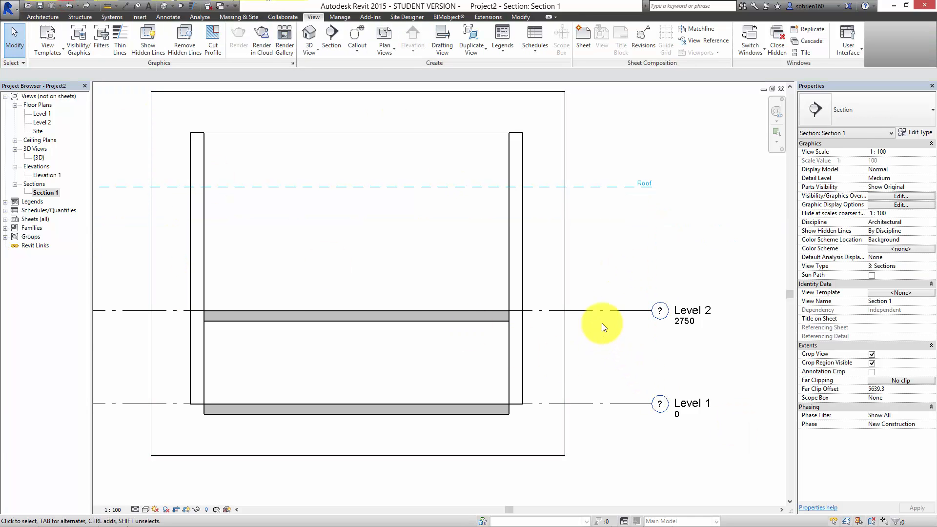
Copy the Level 2 line vertically from a point on Level 1 to Level 2, placing the new level at 5500
{"action": "left_click", "coordinate": [617, 310]}
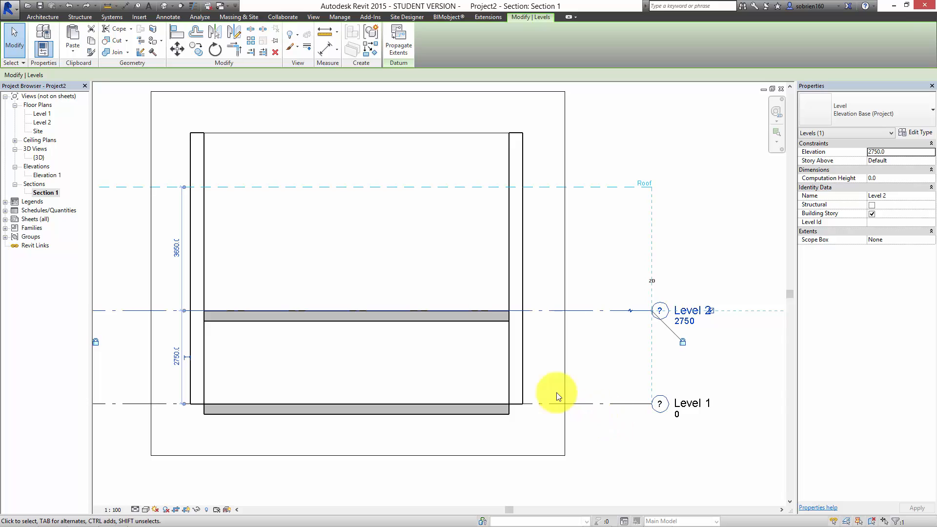
{"action": "left_click", "coordinate": [196, 51]}
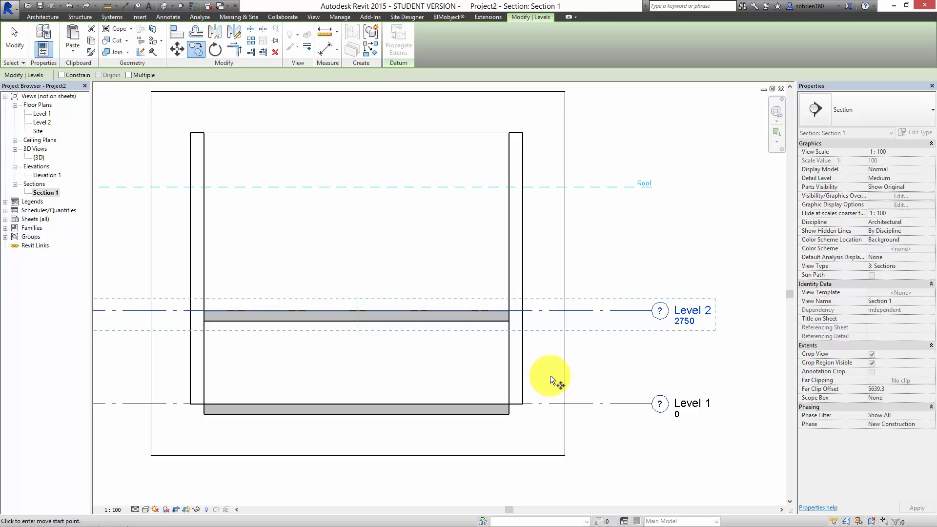
{"action": "left_click", "coordinate": [630, 403]}
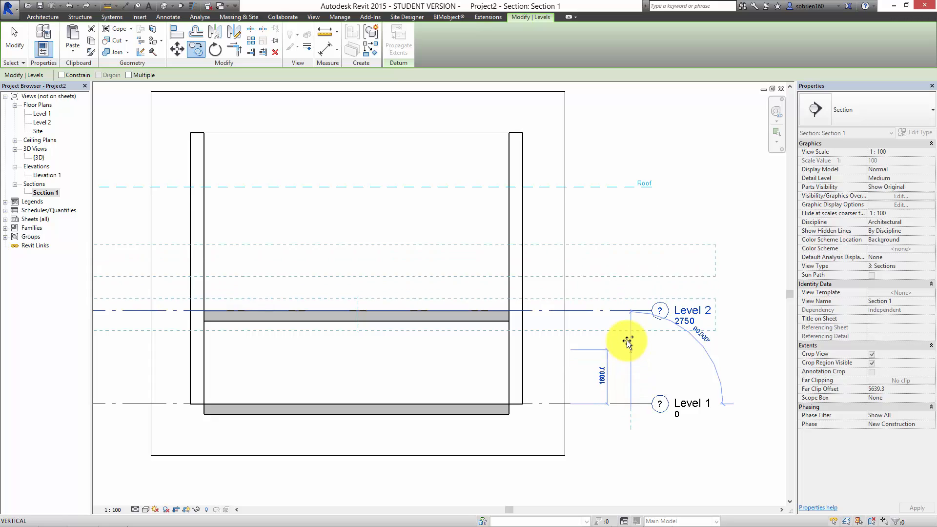
{"action": "left_click", "coordinate": [632, 310]}
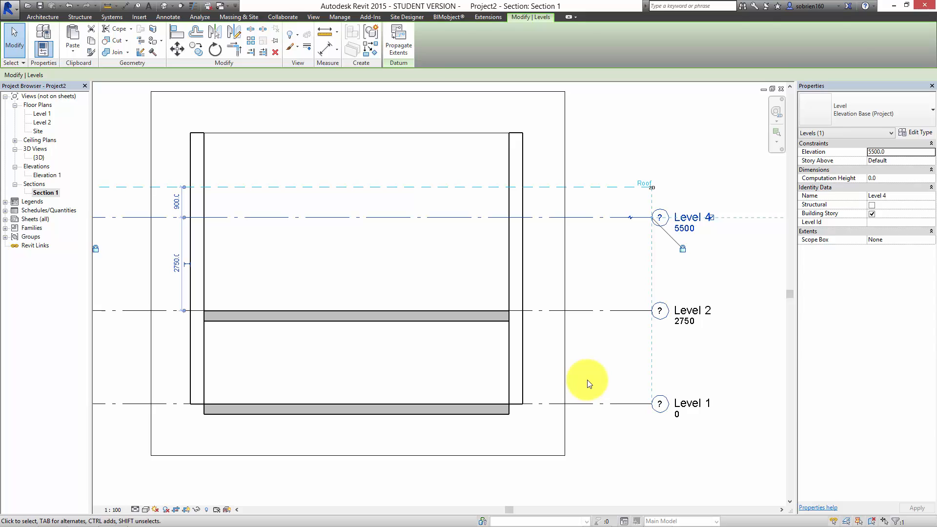
Rename the new level at elevation 5500 as Second Floor Plan
{"action": "left_click", "coordinate": [587, 383]}
{"action": "middle_click_drag", "start_coordinate": [585, 387], "coordinate": [554, 398]}
{"action": "left_click", "coordinate": [661, 215]}
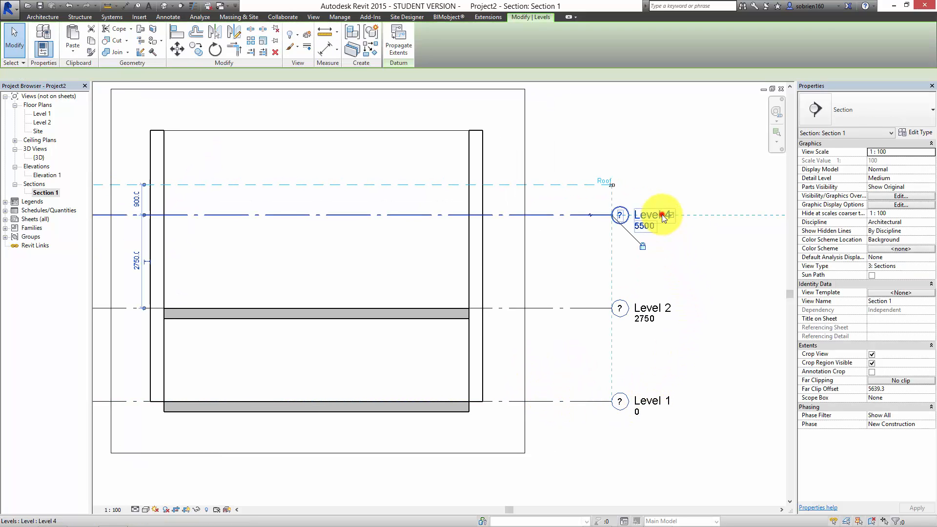
{"action": "left_click", "coordinate": [661, 216]}
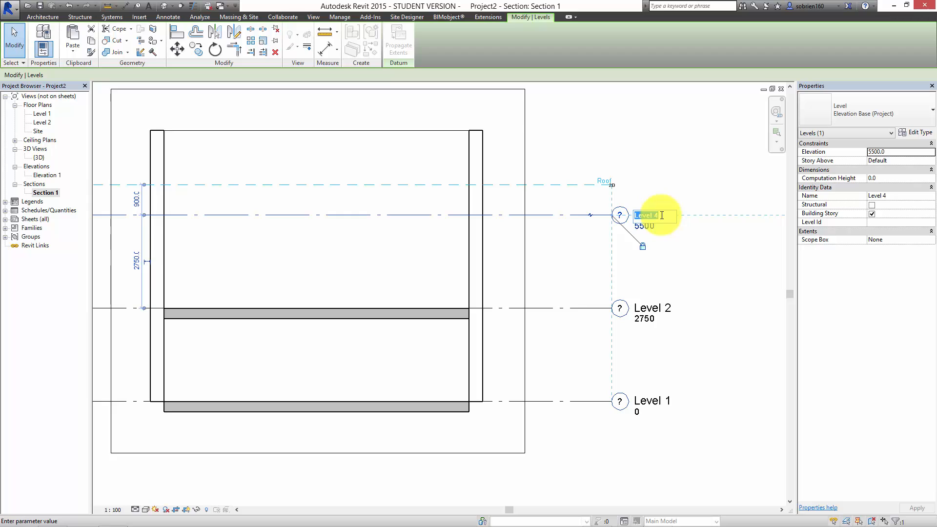
{"action": "type", "text": "Se"}
{"action": "type", "text": "co"}
{"action": "type", "text": "nd Floor"}
{"action": "type", "text": " Plan"}
{"action": "left_click", "coordinate": [738, 313]}
Rename Level 2 as First Floor Plan, including its corresponding views, and clear the selection
{"action": "left_click", "coordinate": [660, 308]}
{"action": "left_click", "coordinate": [655, 310]}
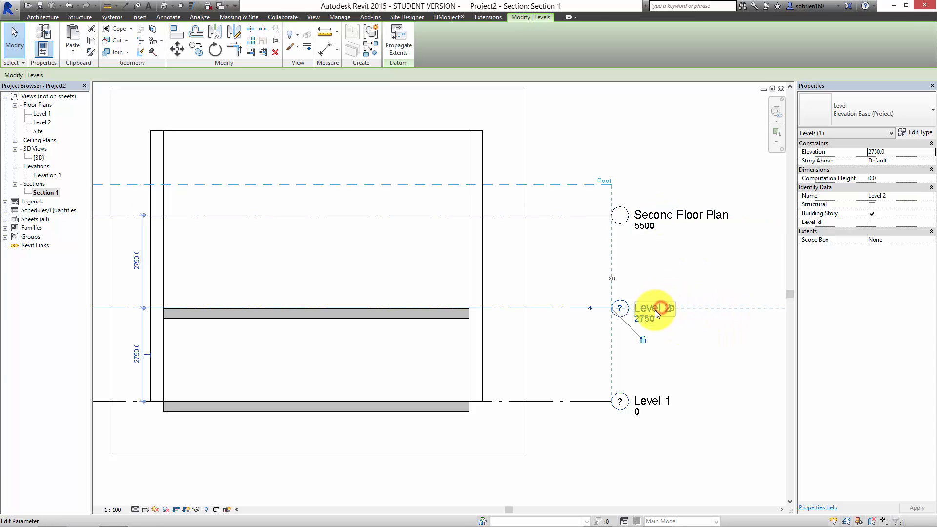
{"action": "type", "text": "Fir"}
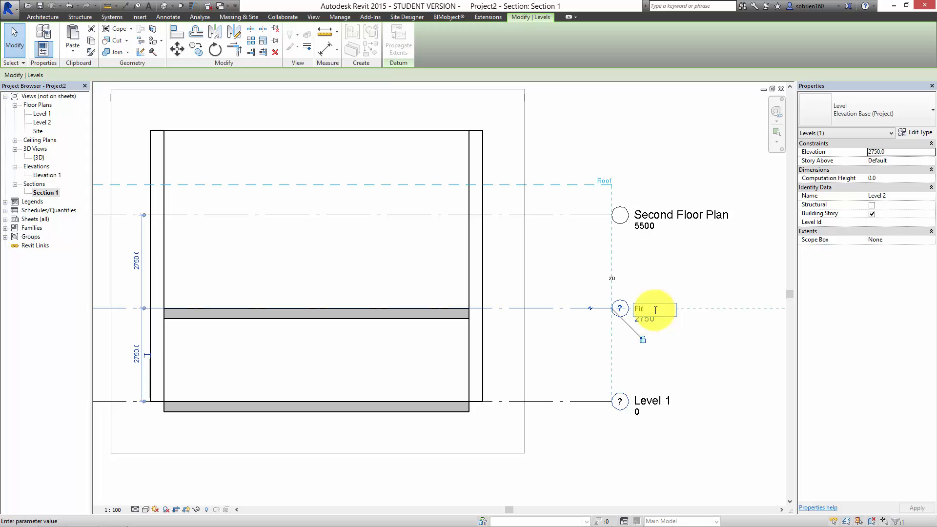
{"action": "type", "text": "st Floor Plan"}
{"action": "left_click", "coordinate": [724, 349]}
{"action": "left_click", "coordinate": [491, 275]}
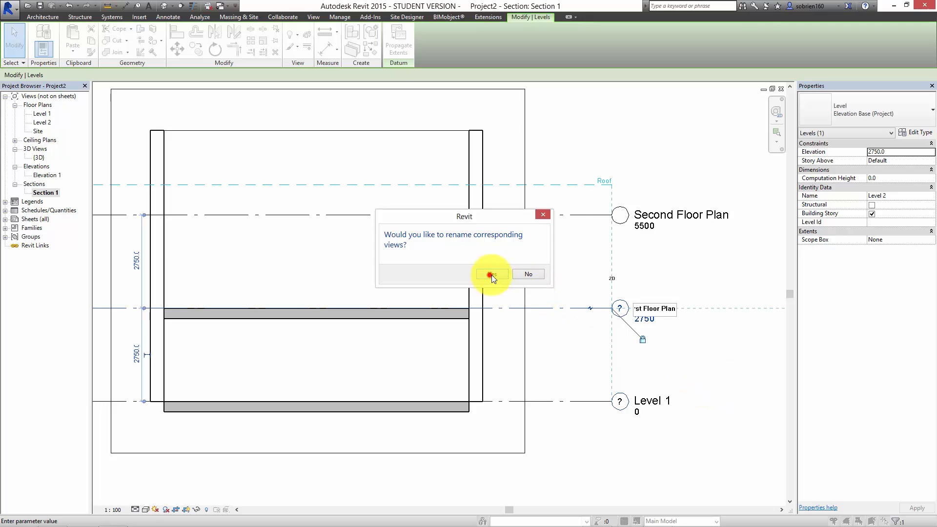
{"action": "left_click", "coordinate": [729, 359]}
Rename Level 1 as Ground Floor Plan, including its corresponding views, and clear the selection
{"action": "left_click", "coordinate": [654, 399]}
{"action": "left_click", "coordinate": [654, 400]}
{"action": "type", "text": "Ground"}
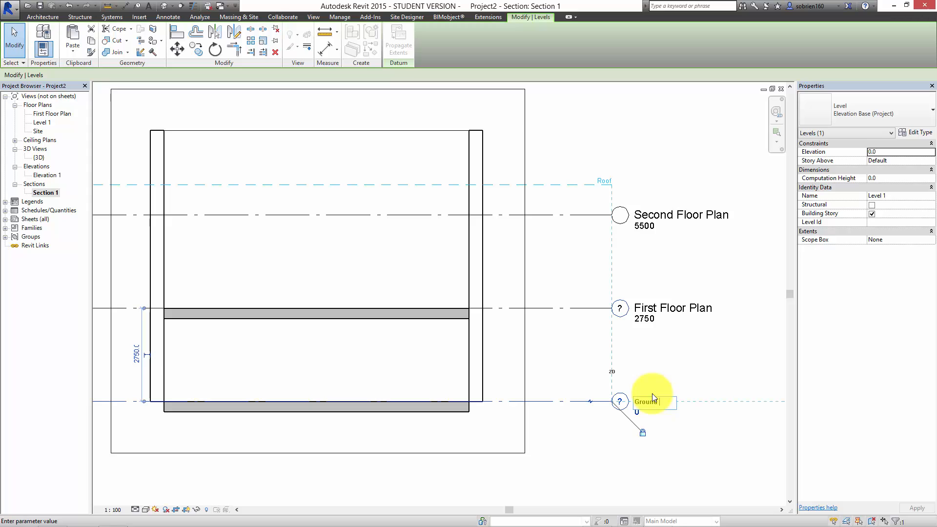
{"action": "type", "text": " Floor Plan"}
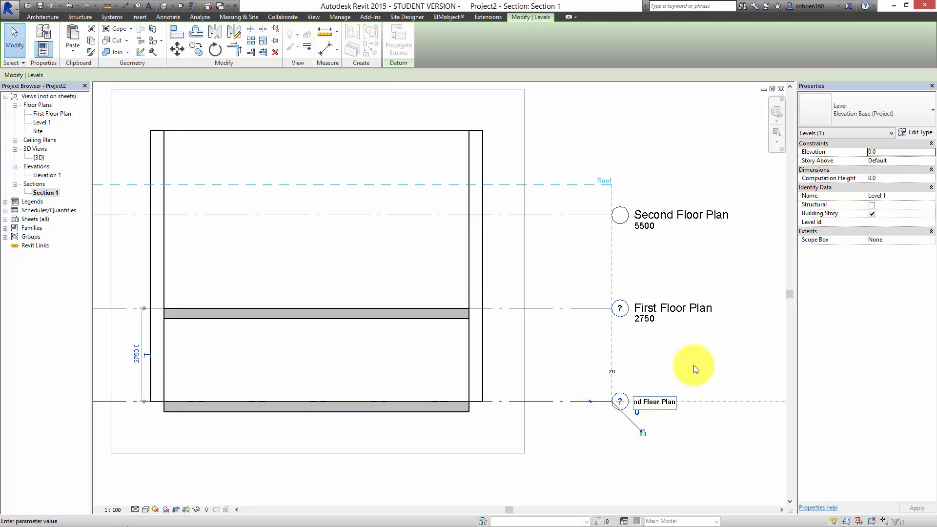
{"action": "left_click", "coordinate": [739, 351]}
{"action": "left_click", "coordinate": [489, 274]}
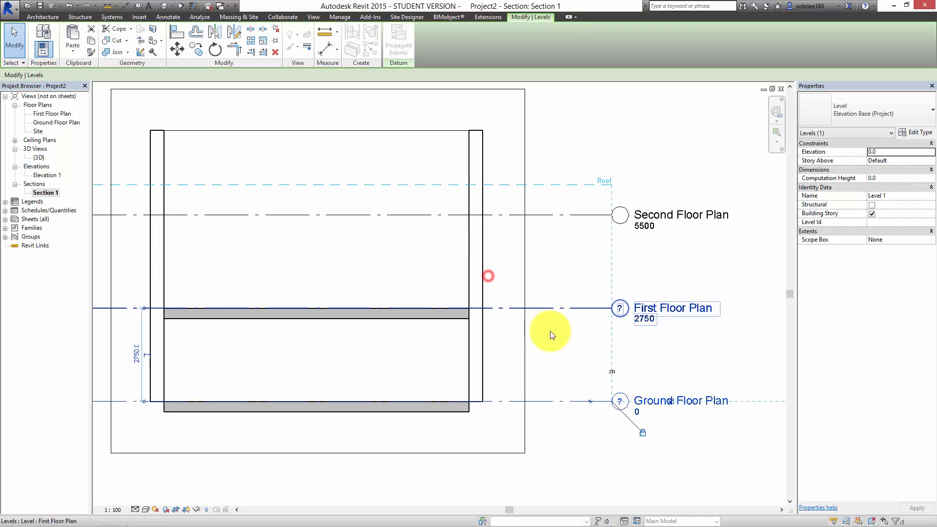
{"action": "left_click", "coordinate": [684, 338]}
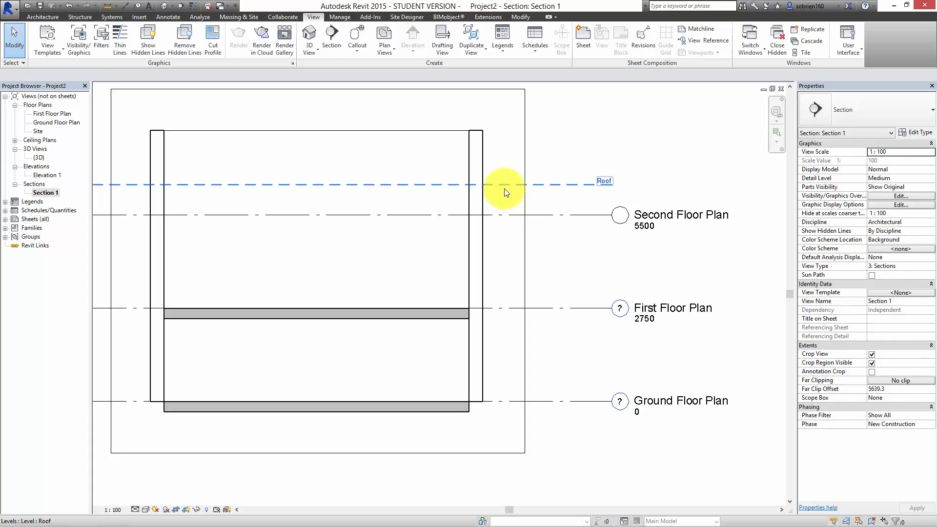
{"action": "left_click", "coordinate": [659, 215]}
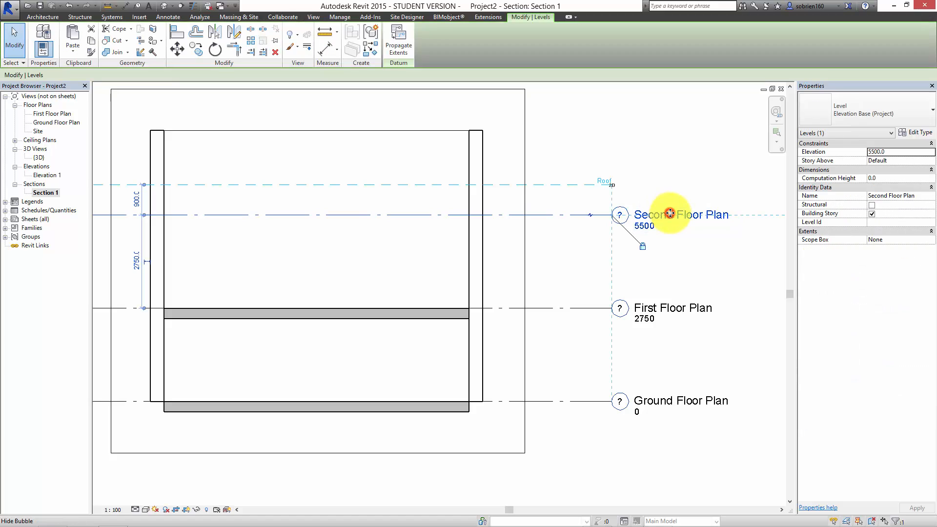
{"action": "left_click", "coordinate": [671, 216]}
{"action": "left_click", "coordinate": [657, 271]}
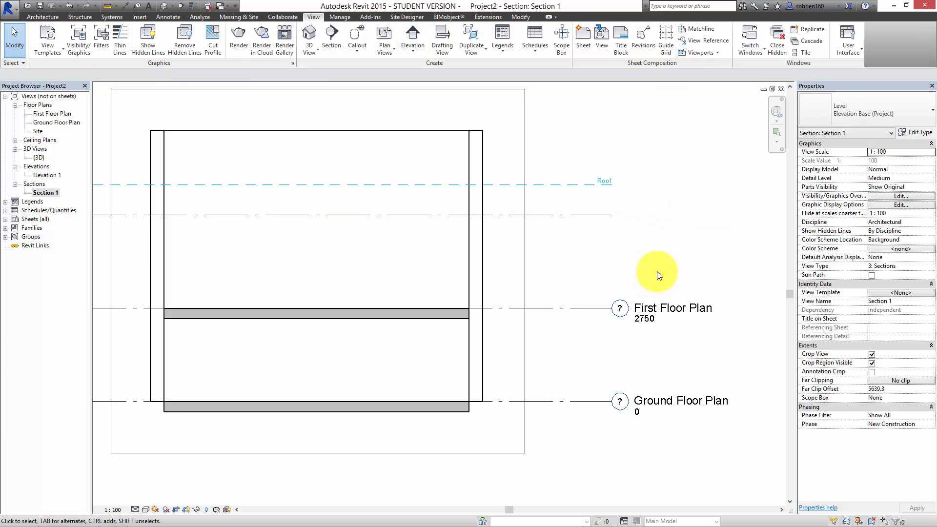
{"action": "left_click", "coordinate": [68, 6]}
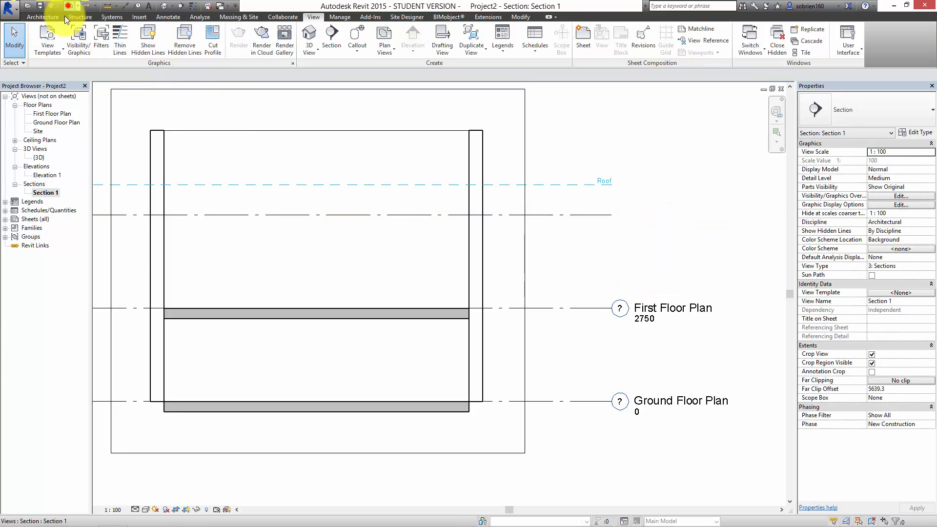
{"action": "left_click", "coordinate": [710, 216]}
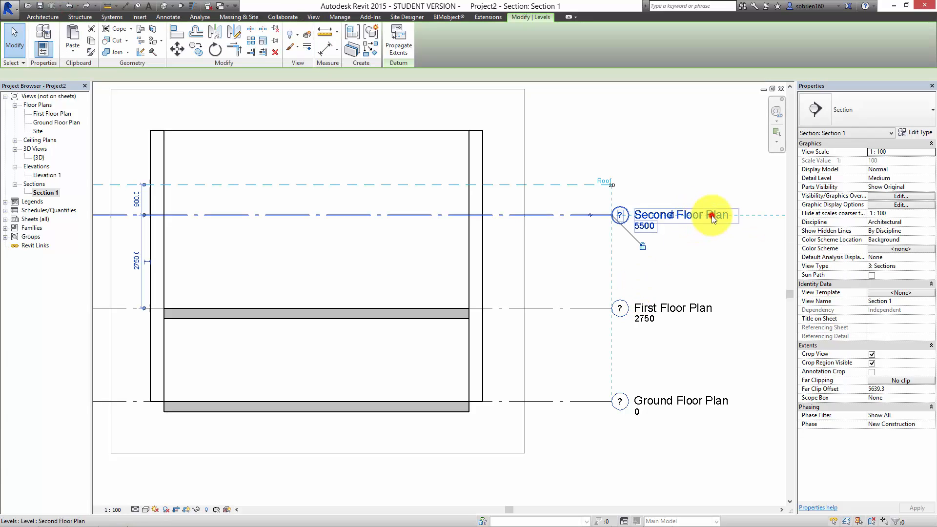
{"action": "left_click", "coordinate": [714, 215]}
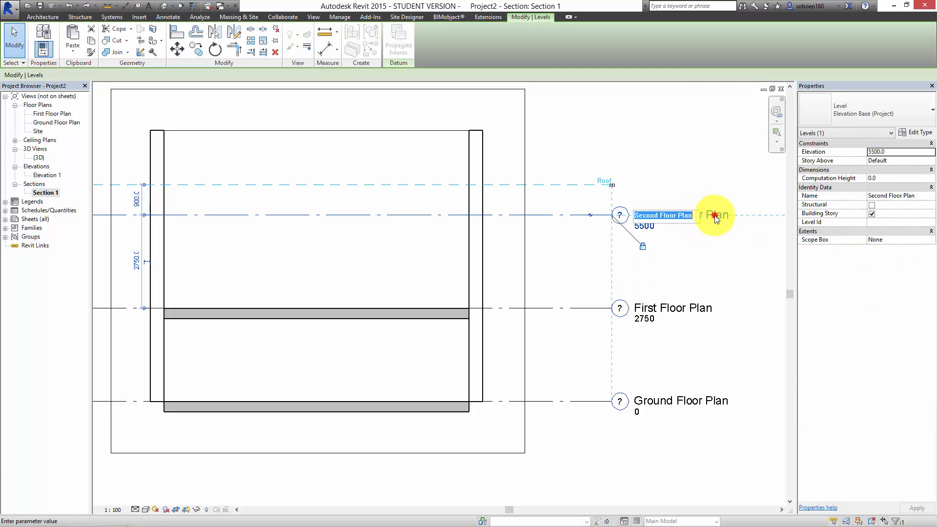
{"action": "left_click", "coordinate": [707, 256]}
{"action": "left_click", "coordinate": [709, 263]}
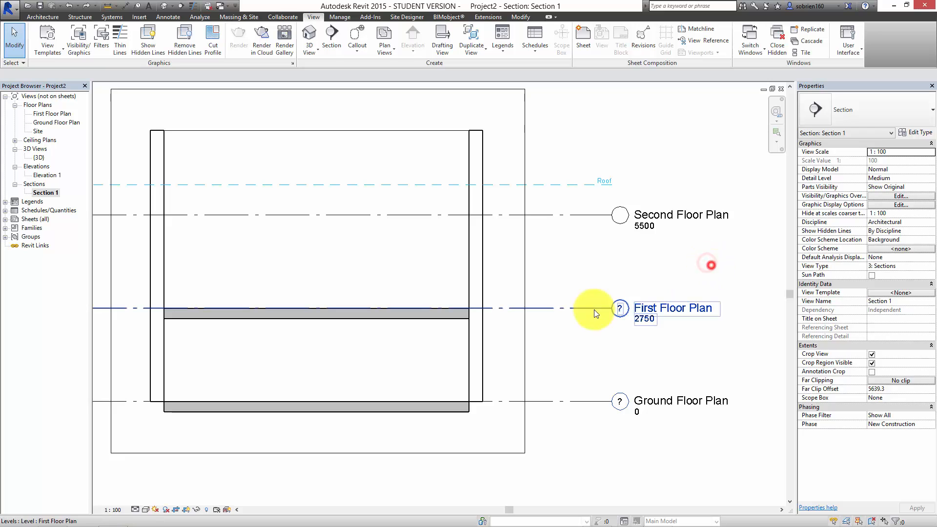
Set the Second Floor Plan level's elevation to 6000
{"action": "left_click", "coordinate": [646, 225]}
{"action": "left_click", "coordinate": [648, 227]}
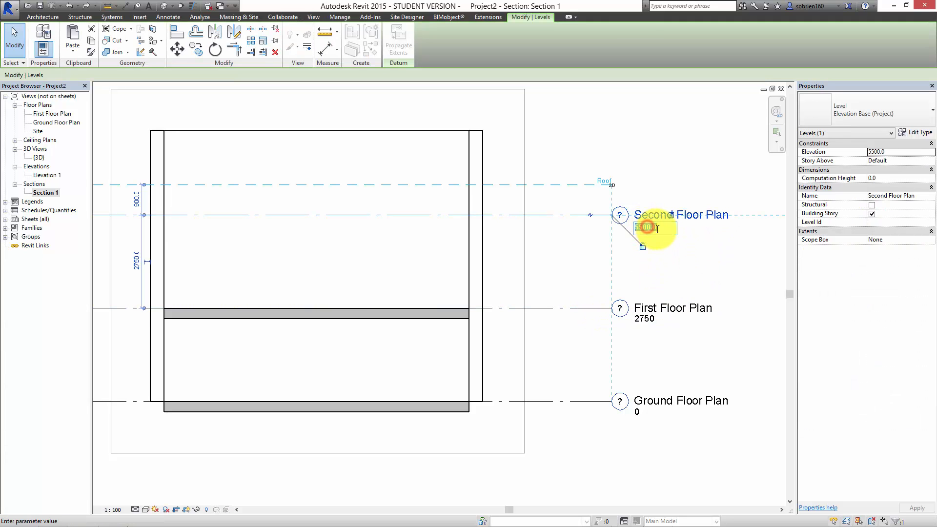
{"action": "type", "text": "6000"}
{"action": "left_click", "coordinate": [751, 283]}
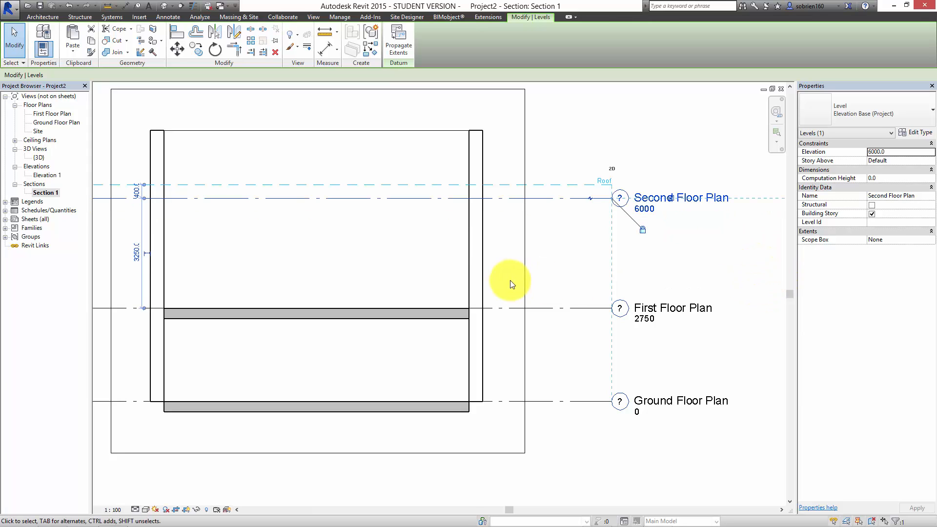
Reset the Second Floor Plan level's elevation to 5500 and clear the selection
{"action": "left_click", "coordinate": [644, 209]}
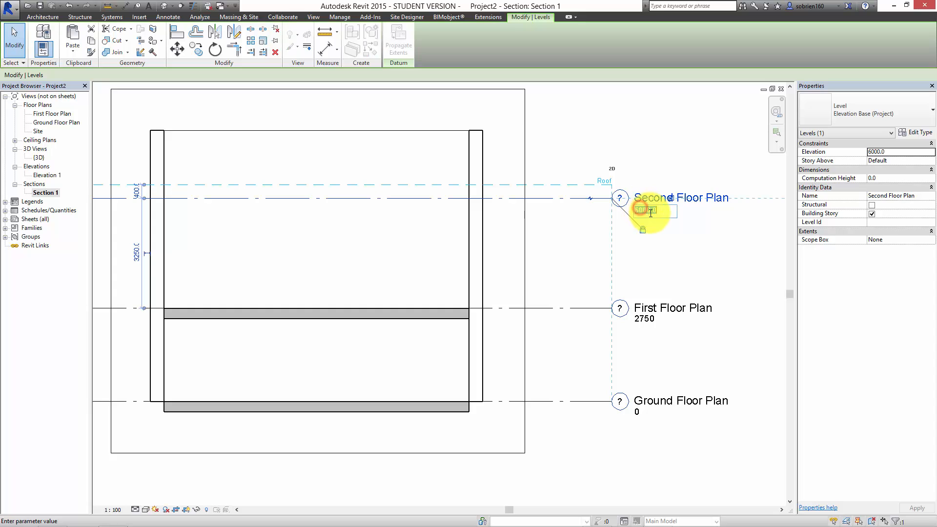
{"action": "type", "text": "5500"}
{"action": "left_click", "coordinate": [721, 264]}
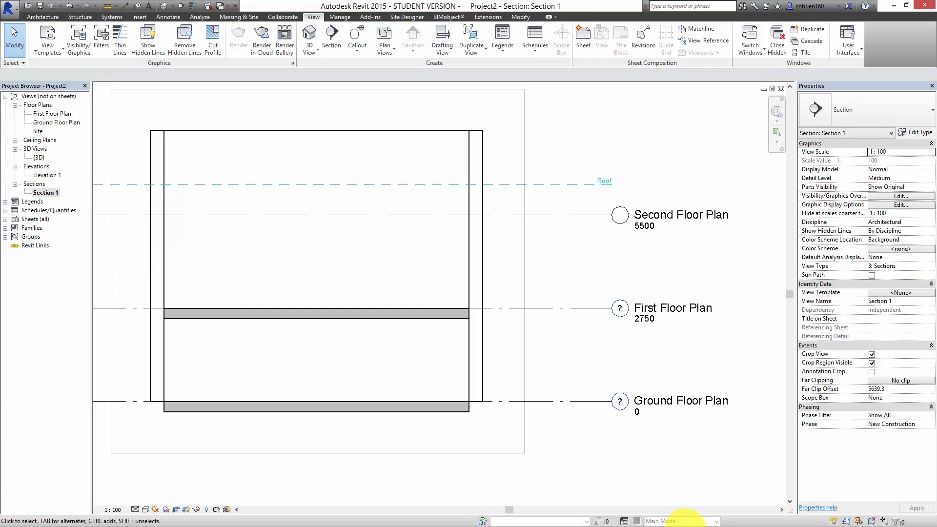
{"action": "left_click", "coordinate": [649, 515]}
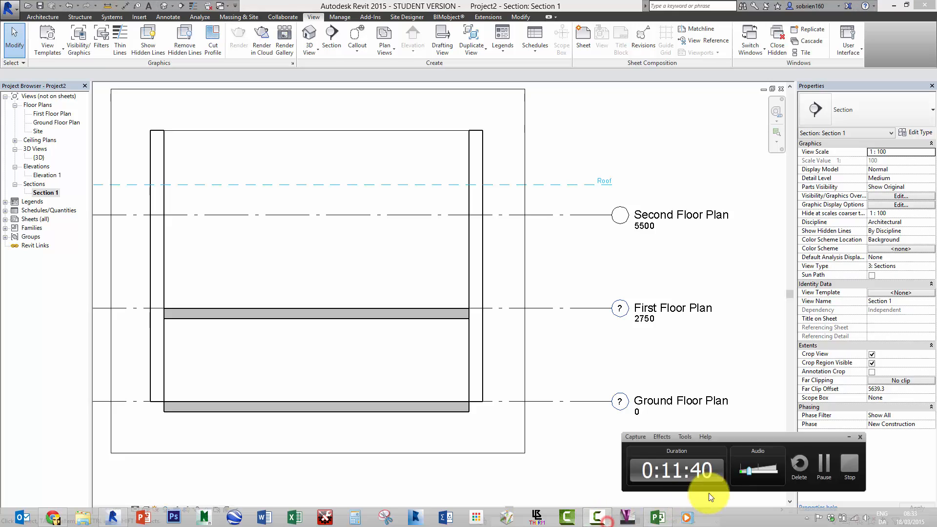
{"action": "left_click", "coordinate": [831, 472]}
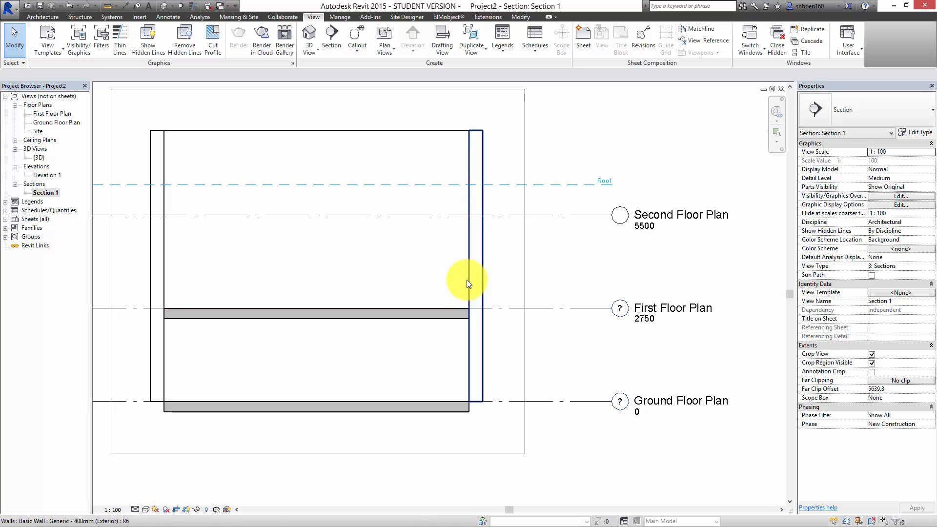
{"action": "left_click", "coordinate": [579, 333]}
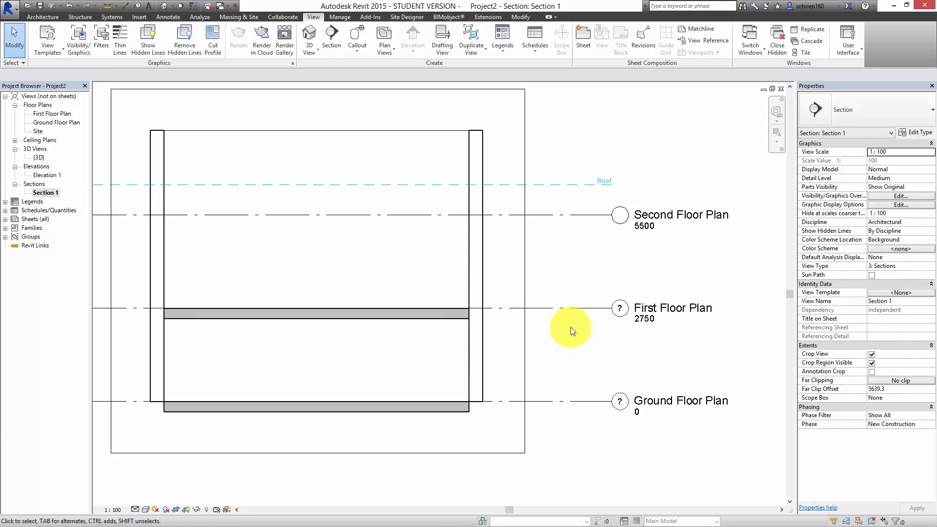
Close the Section 1 view and tile the Ground Floor Plan and 3D views side by side
{"action": "key", "text": "w"}
{"action": "key", "text": "t"}
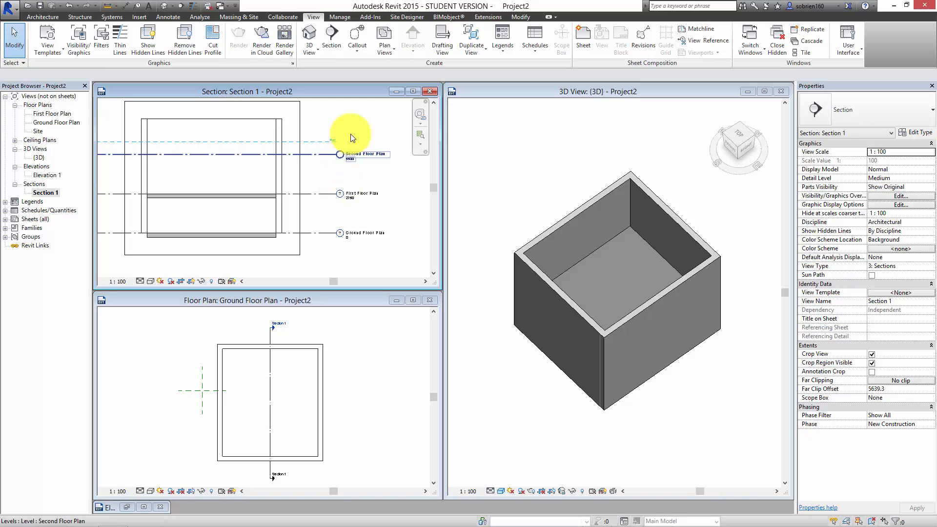
{"action": "left_click", "coordinate": [431, 93]}
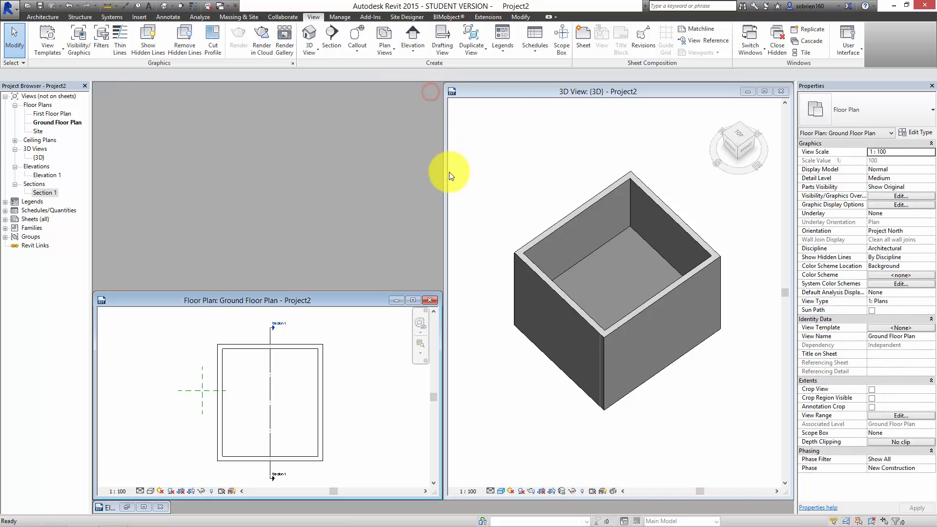
{"action": "key", "text": "w"}
{"action": "key", "text": "t"}
{"action": "middle_click_drag", "start_coordinate": [341, 287], "coordinate": [345, 376]}
{"action": "middle_click_drag", "start_coordinate": [352, 330], "coordinate": [312, 360]}
{"action": "scroll", "coordinate": [350, 317], "scroll_direction": "up", "scroll_amount": 1}
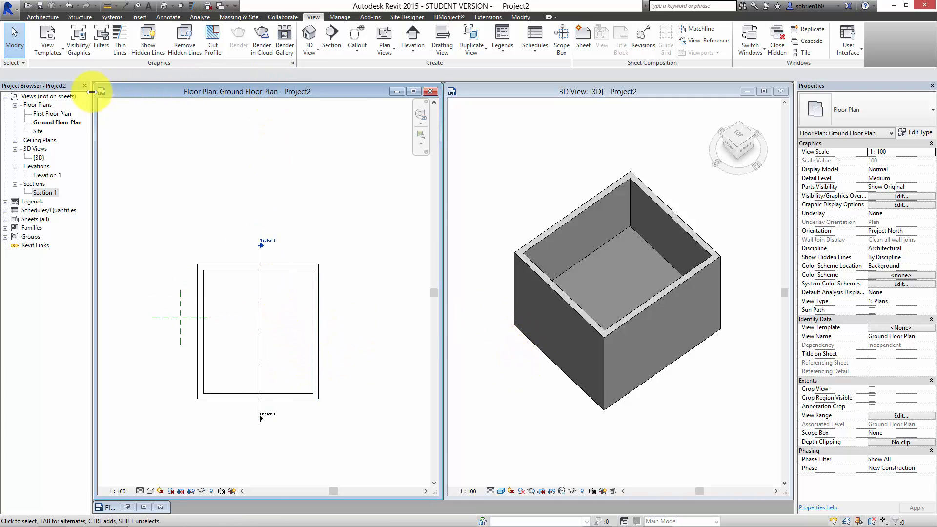
{"action": "left_click", "coordinate": [52, 123]}
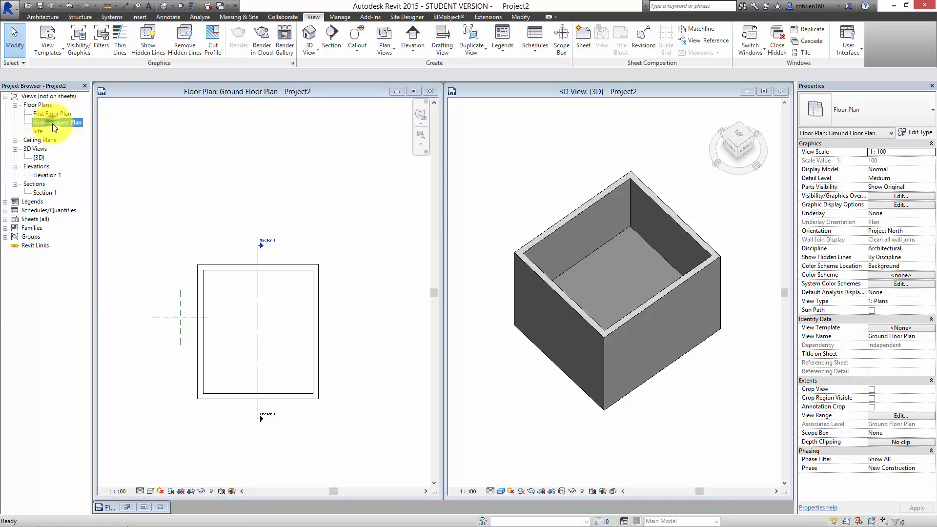
{"action": "right_click", "coordinate": [51, 124]}
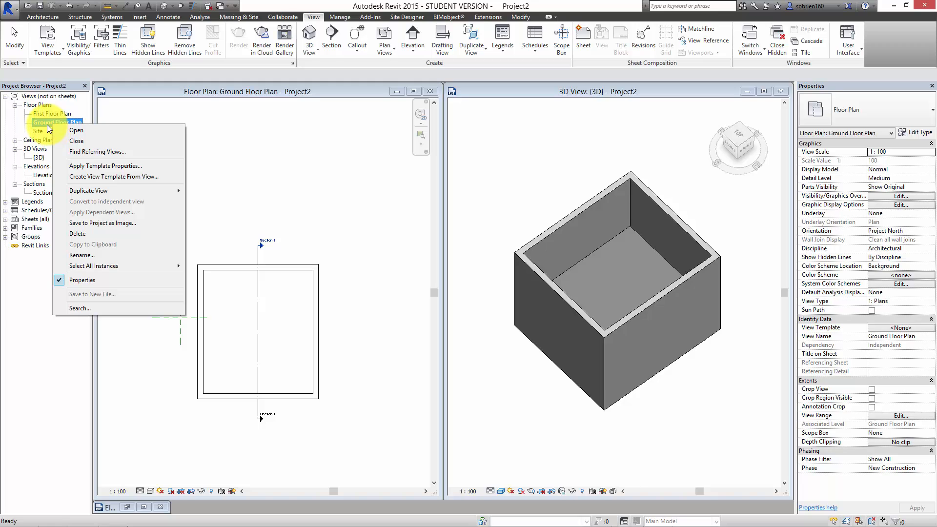
{"action": "left_click", "coordinate": [89, 255]}
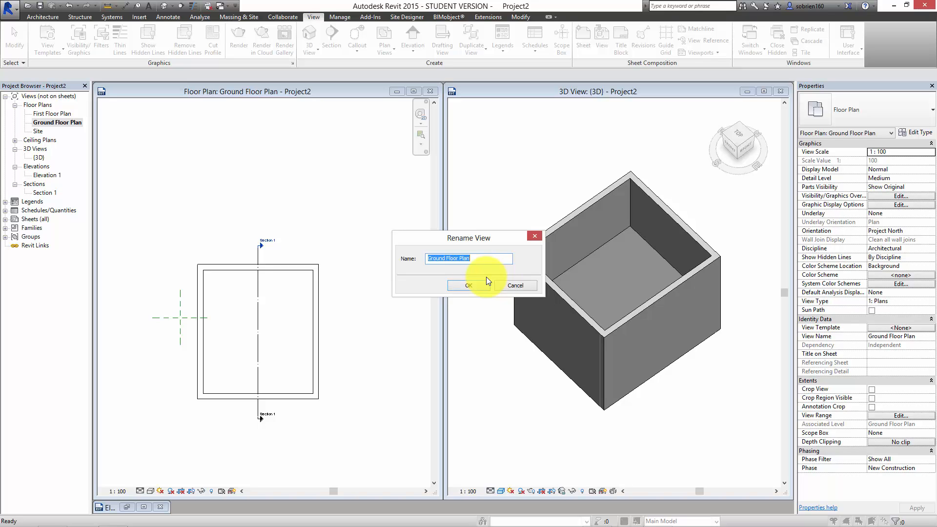
{"action": "left_click", "coordinate": [520, 286]}
{"action": "right_click", "coordinate": [59, 118]}
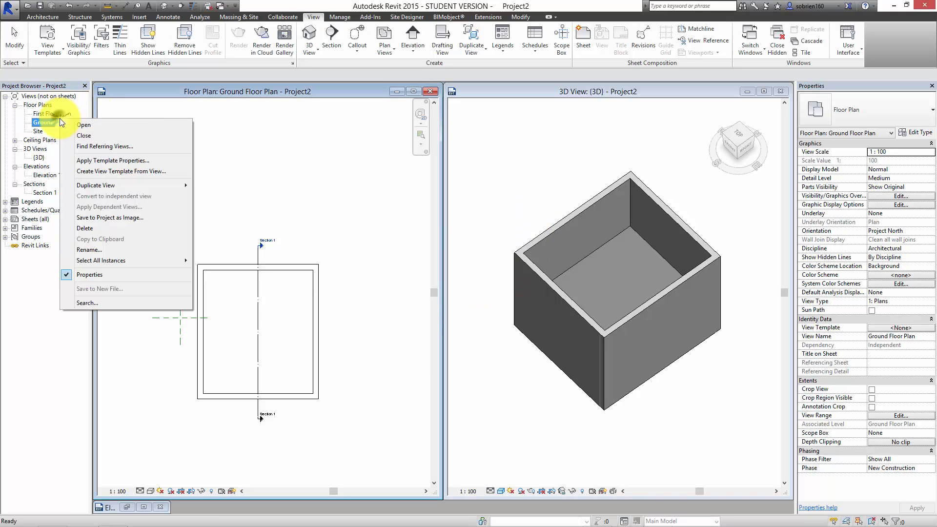
{"action": "left_click", "coordinate": [59, 112]}
{"action": "right_click", "coordinate": [58, 115]}
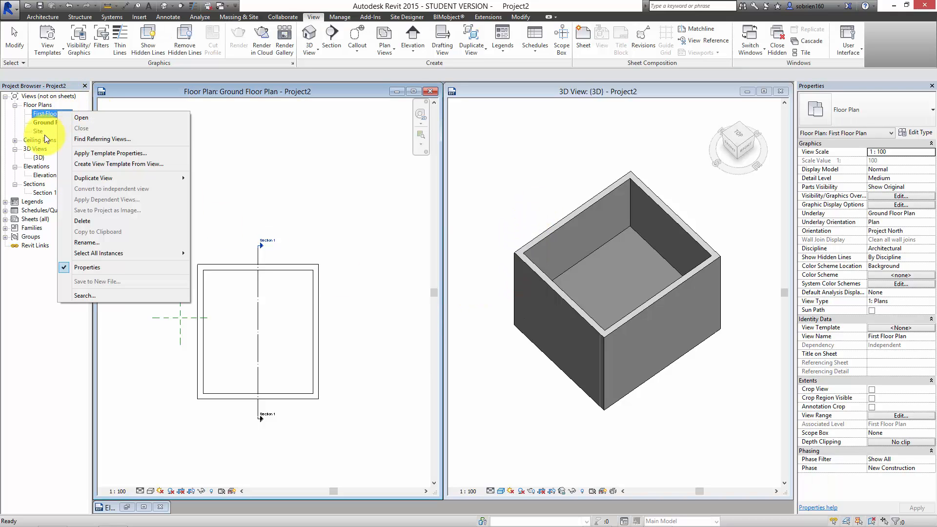
{"action": "left_click", "coordinate": [42, 131]}
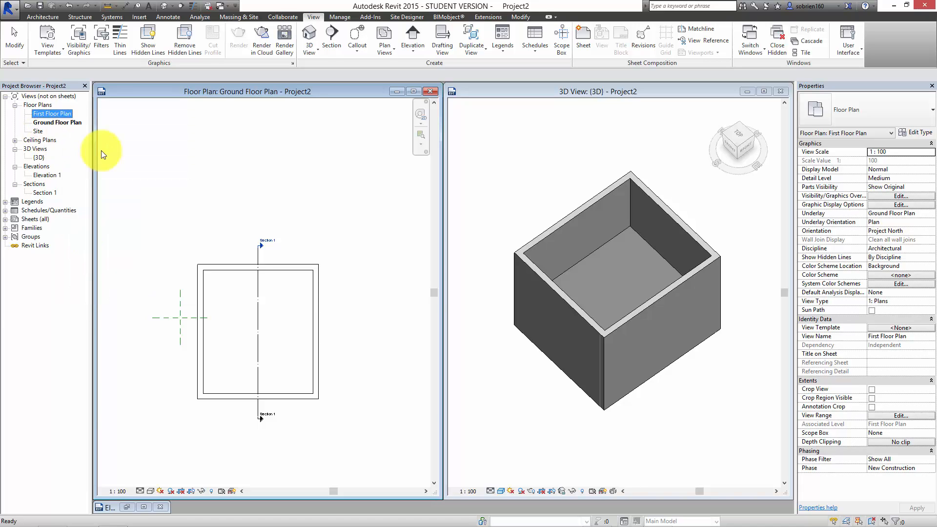
{"action": "left_click", "coordinate": [164, 165]}
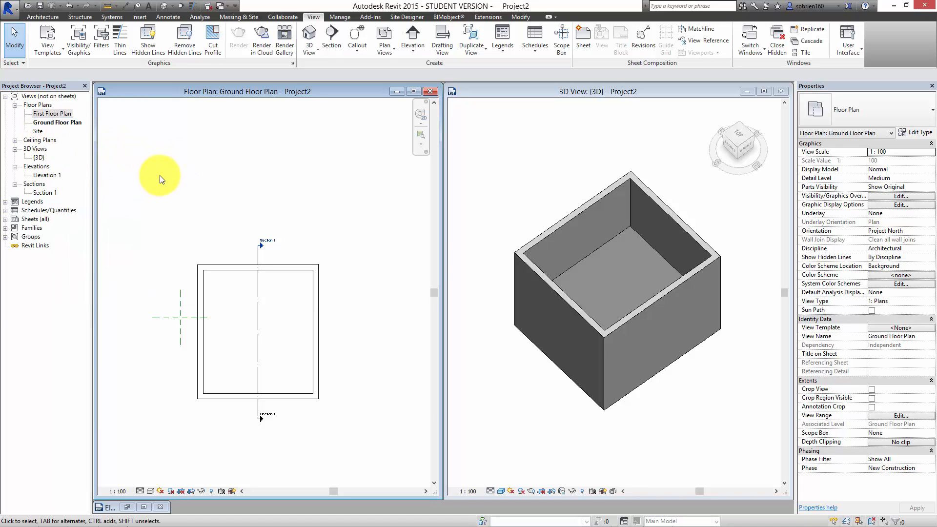
Create a stair by sketch in the ground floor plan, drawing one straight vertical run between the west wall and the section line
{"action": "left_click", "coordinate": [38, 18]}
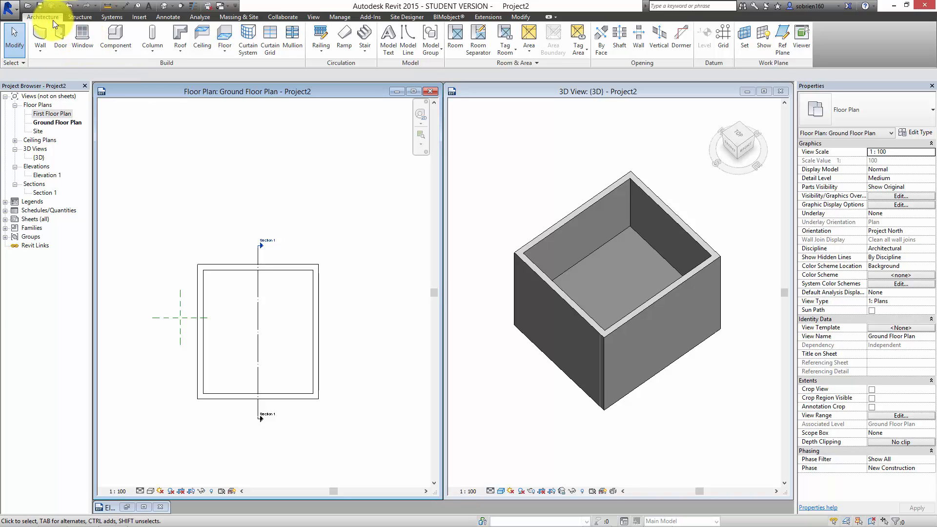
{"action": "left_click", "coordinate": [363, 53]}
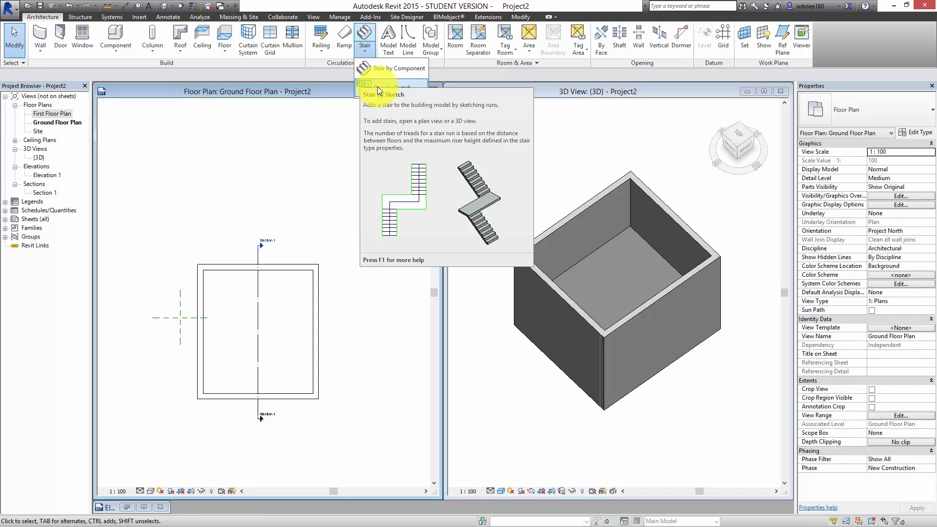
{"action": "left_click", "coordinate": [379, 89]}
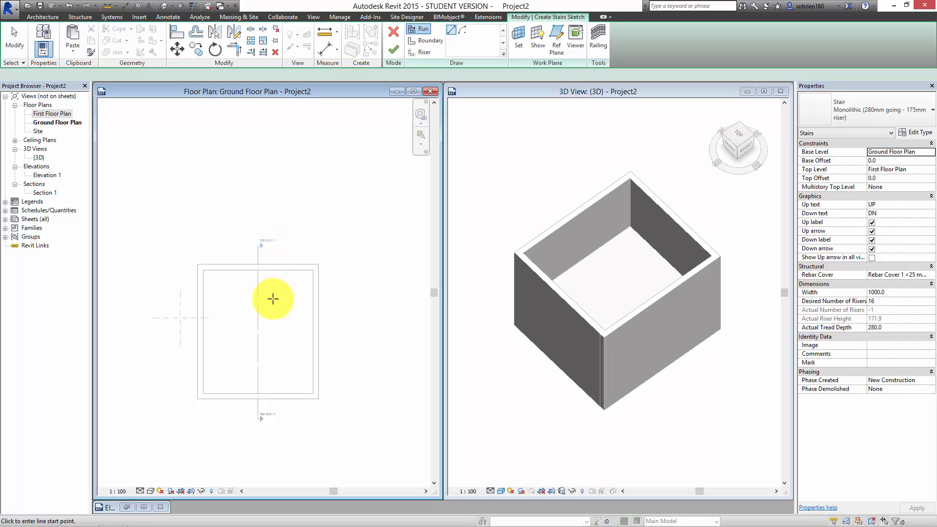
{"action": "mouse_move", "coordinate": [273, 352]}
{"action": "middle_mouse_down"}
{"action": "mouse_move", "coordinate": [307, 298]}
{"action": "mouse_move", "coordinate": [307, 347]}
{"action": "middle_mouse_up"}
{"action": "scroll", "coordinate": [308, 298], "scroll_direction": "up", "scroll_amount": 1}
{"action": "scroll", "coordinate": [308, 297], "scroll_direction": "up", "scroll_amount": 1}
{"action": "scroll", "coordinate": [303, 332], "scroll_direction": "up", "scroll_amount": 1}
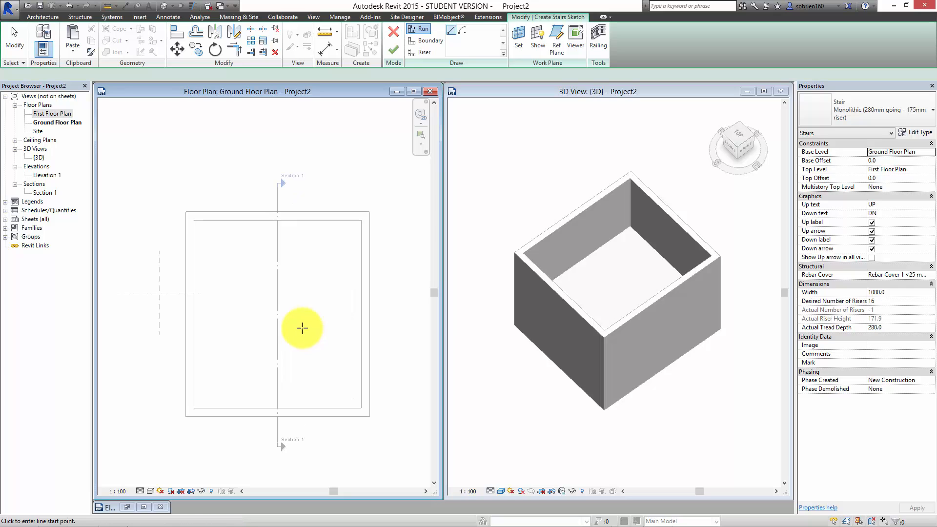
{"action": "left_click", "coordinate": [227, 367]}
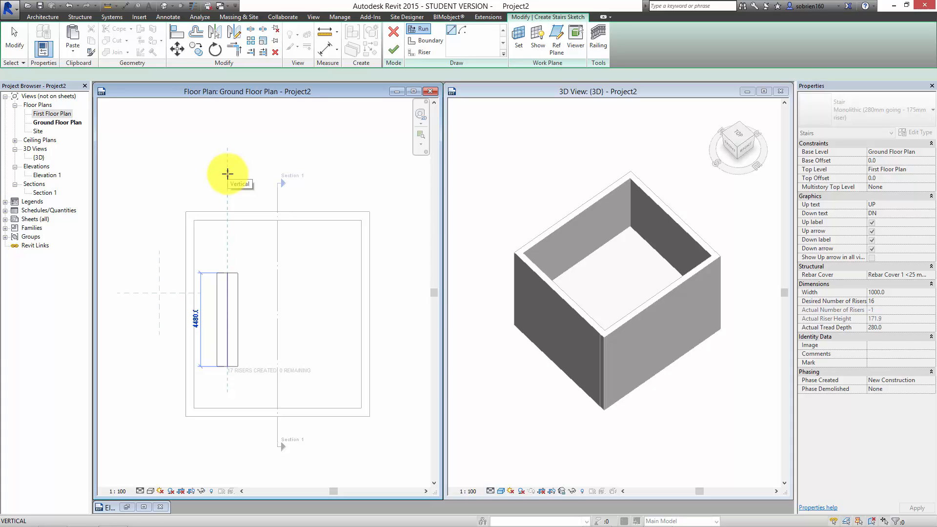
{"action": "left_click", "coordinate": [227, 174]}
{"action": "key", "text": "Escape"}
Check the sketched treads and risers, finish the stair sketch and clear the selection
{"action": "scroll", "coordinate": [268, 421], "scroll_direction": "up", "scroll_amount": 2}
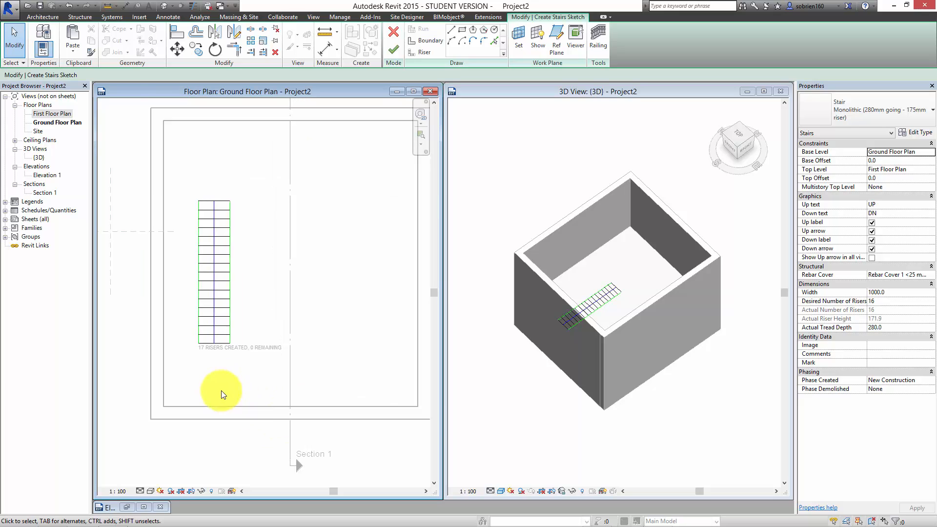
{"action": "scroll", "coordinate": [222, 395], "scroll_direction": "up", "scroll_amount": 1}
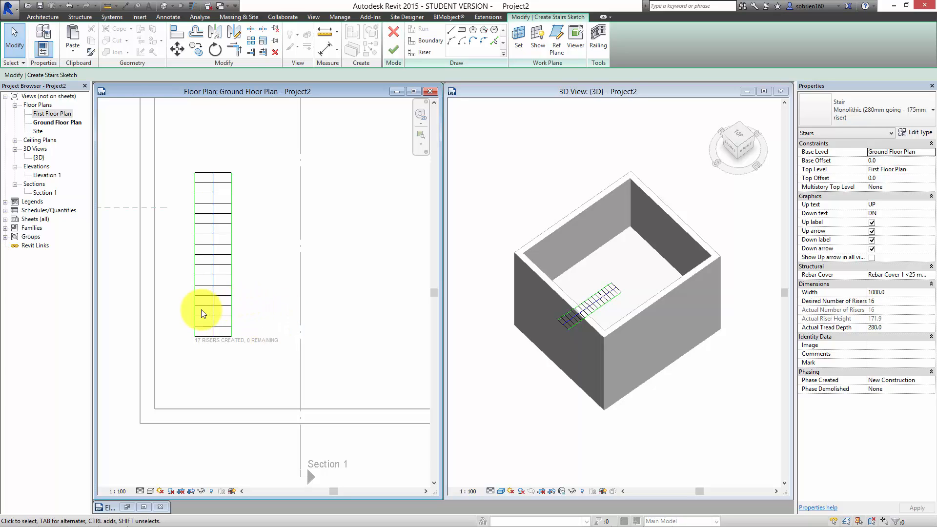
{"action": "scroll", "coordinate": [195, 314], "scroll_direction": "up", "scroll_amount": 3}
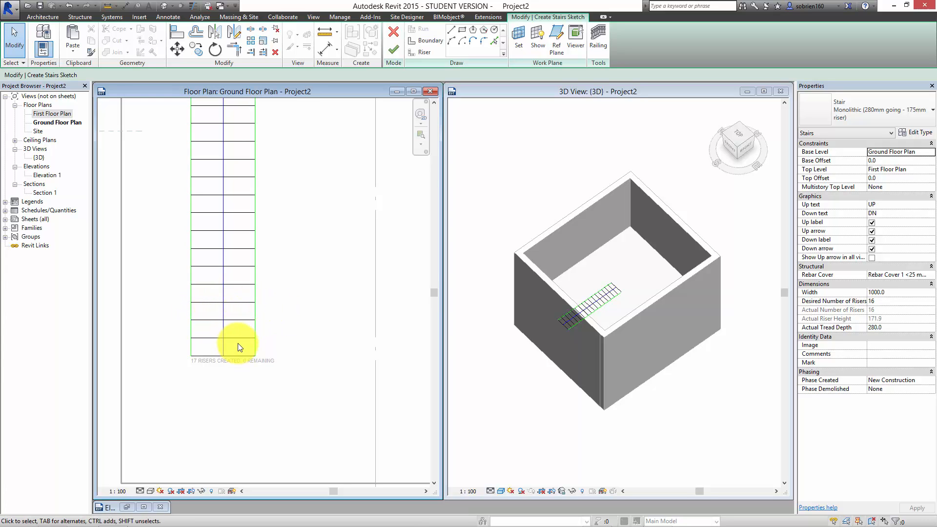
{"action": "mouse_move", "coordinate": [251, 345]}
{"action": "middle_mouse_down"}
{"action": "mouse_move", "coordinate": [300, 412]}
{"action": "mouse_move", "coordinate": [267, 355]}
{"action": "middle_mouse_up"}
{"action": "scroll", "coordinate": [285, 393], "scroll_direction": "down", "scroll_amount": 3}
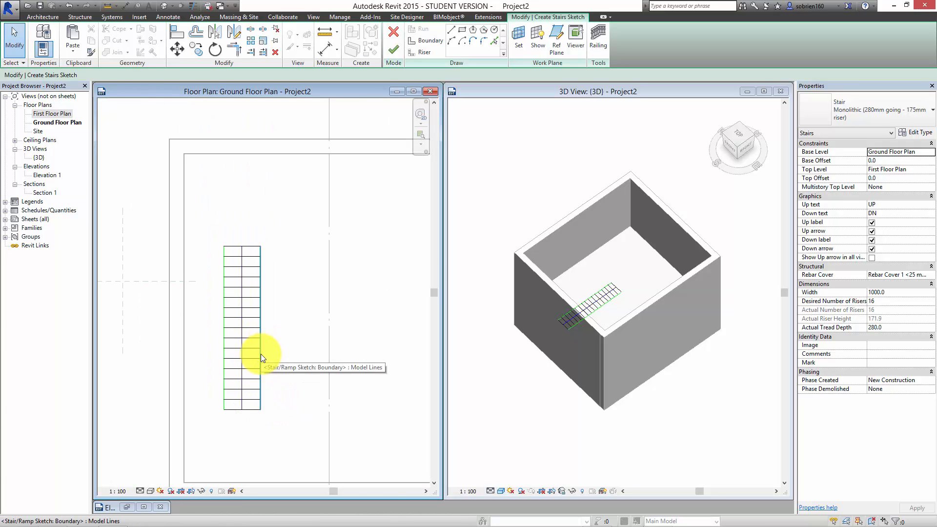
{"action": "scroll", "coordinate": [257, 362], "scroll_direction": "up", "scroll_amount": 2}
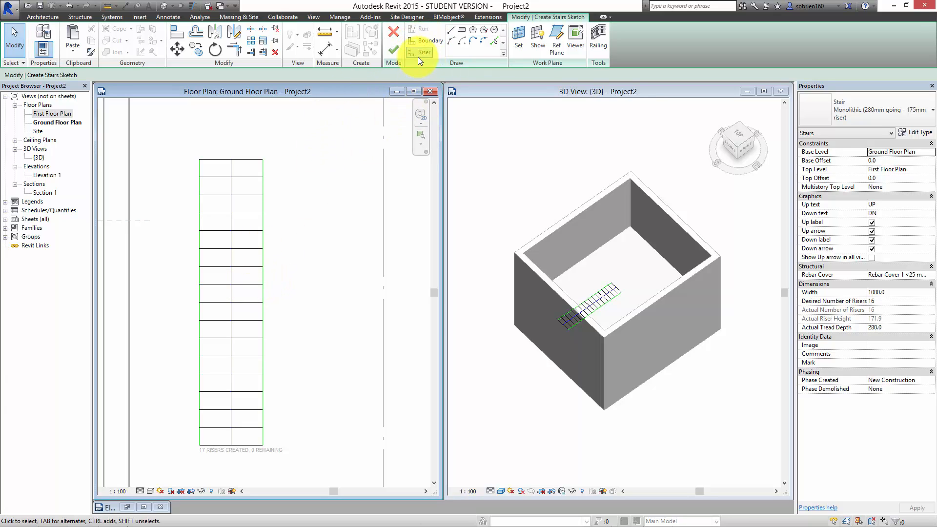
{"action": "scroll", "coordinate": [361, 192], "scroll_direction": "down", "scroll_amount": 1}
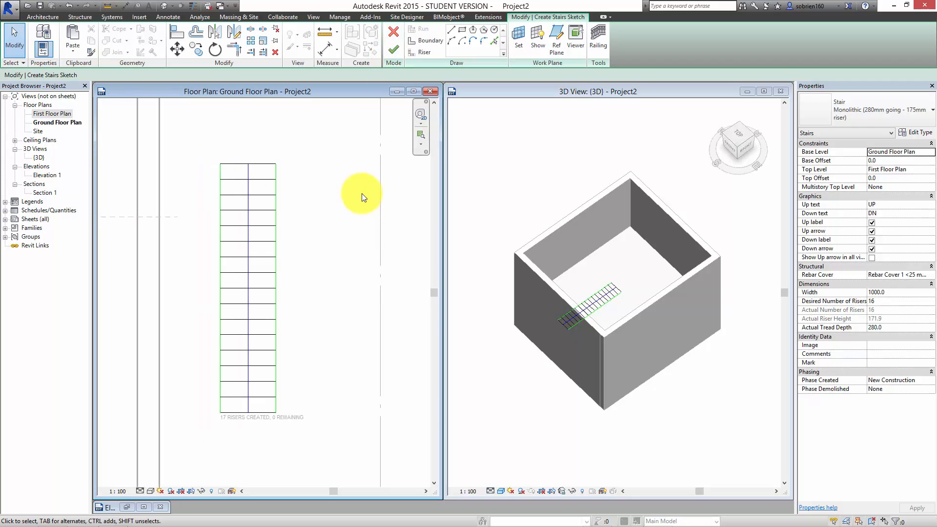
{"action": "left_click", "coordinate": [398, 54]}
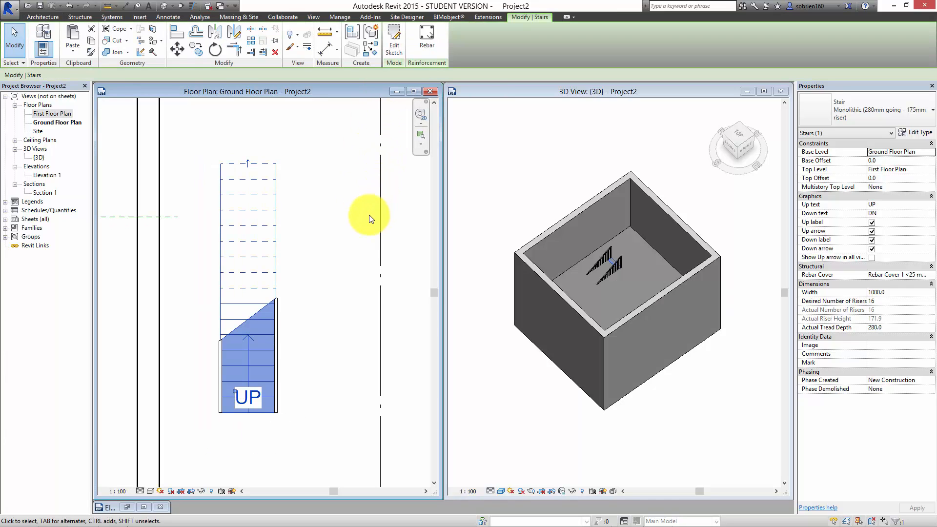
{"action": "left_click", "coordinate": [293, 376]}
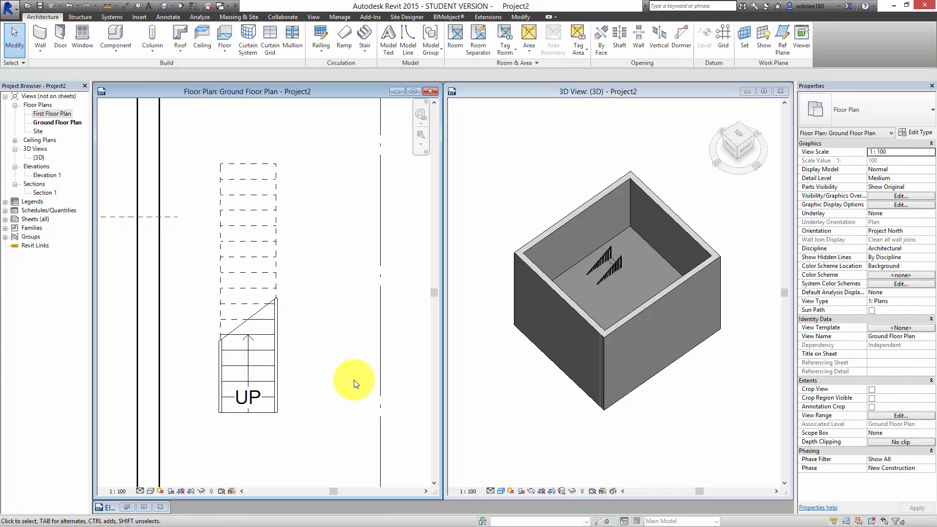
{"action": "scroll", "coordinate": [356, 380], "scroll_direction": "up", "scroll_amount": 1}
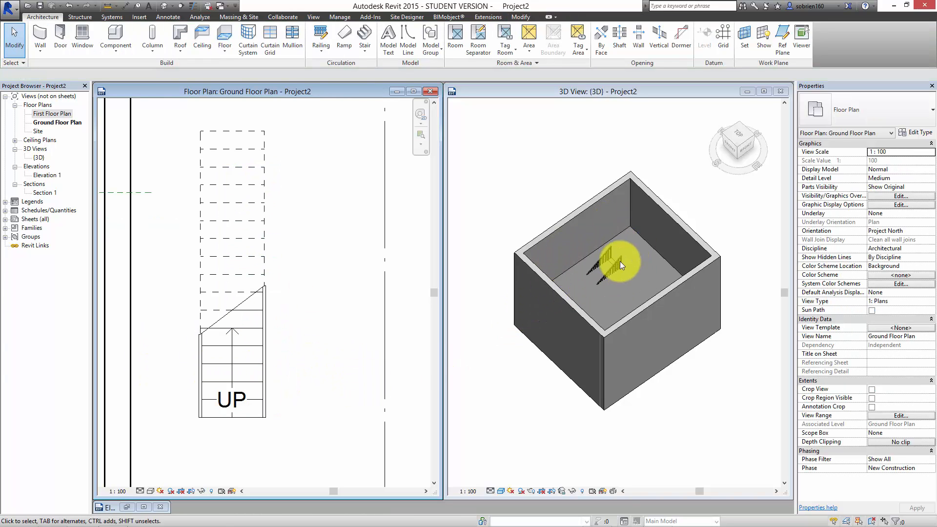
Turn on the 3D view's section box and pull its right-side face inward to expose the stair
{"action": "left_click", "coordinate": [638, 396]}
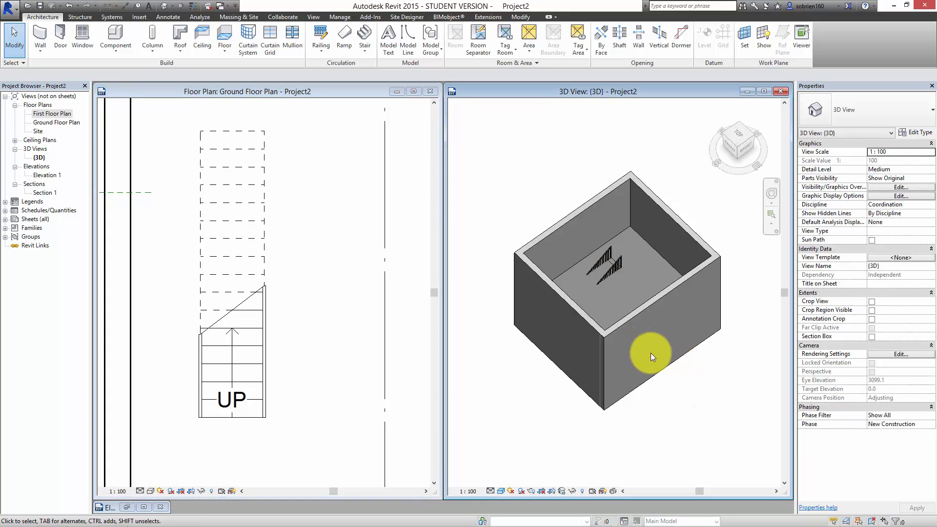
{"action": "left_click", "coordinate": [872, 337]}
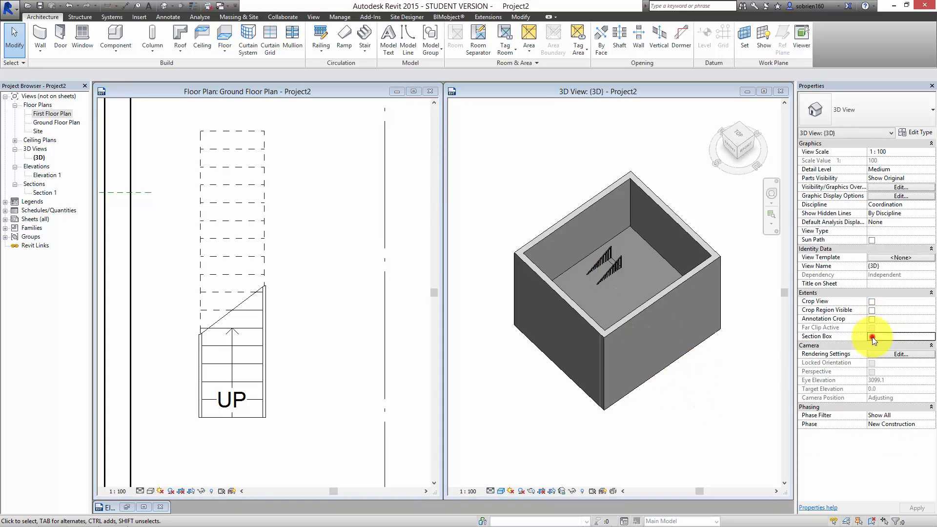
{"action": "left_click", "coordinate": [709, 396]}
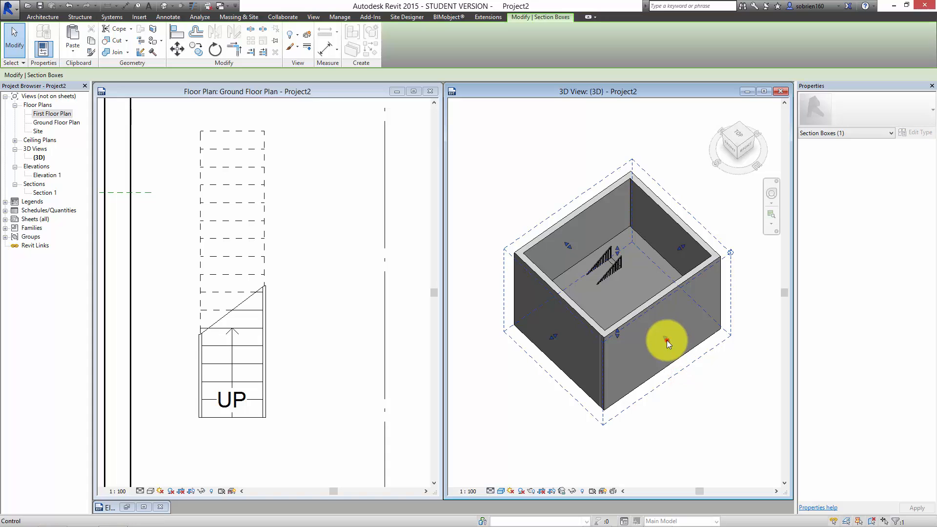
{"action": "left_click_drag", "start_coordinate": [667, 340], "coordinate": [597, 288]}
{"action": "left_click", "coordinate": [724, 383]}
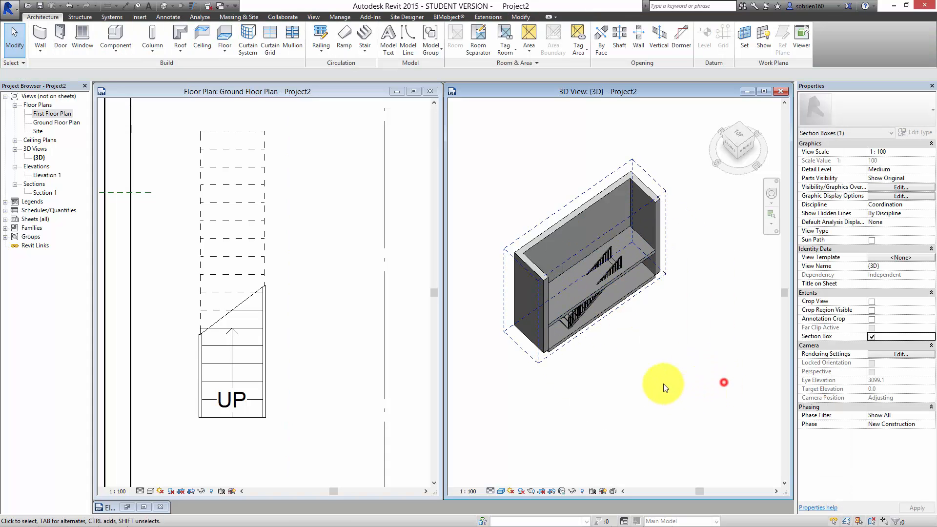
{"action": "scroll", "coordinate": [654, 373], "scroll_direction": "up", "scroll_amount": 5}
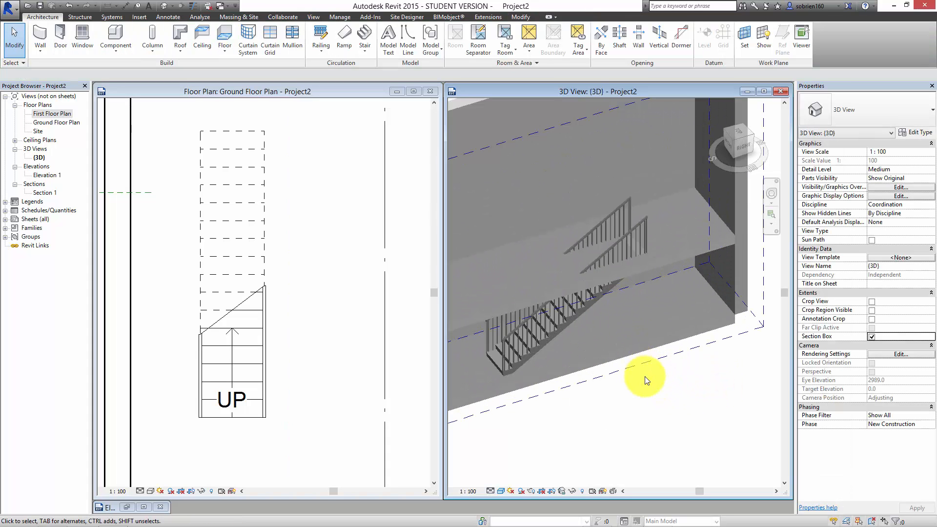
Pull the section box's right-side face further inward so that it cuts through the stair, and view the result
{"action": "left_click", "coordinate": [641, 371]}
{"action": "left_click_drag", "start_coordinate": [591, 248], "coordinate": [569, 224]}
{"action": "left_click", "coordinate": [666, 400]}
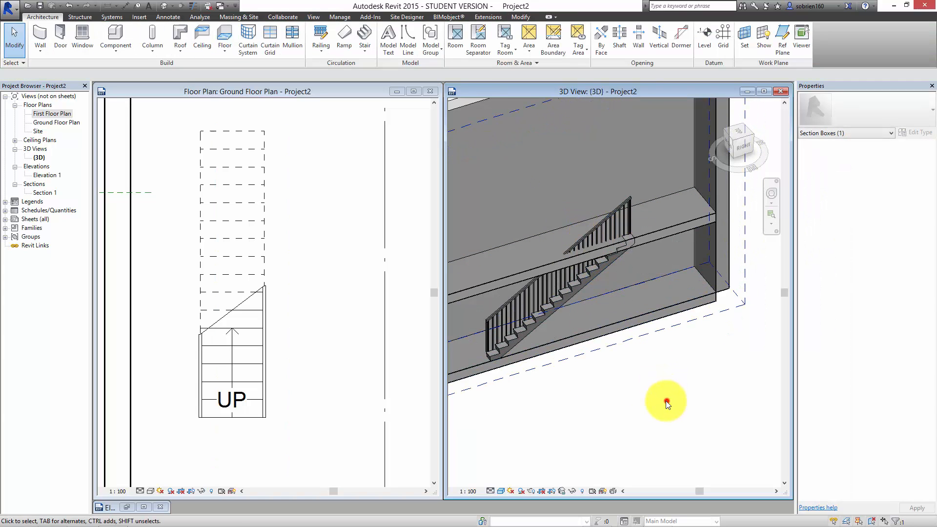
{"action": "middle_click_drag", "start_coordinate": [661, 397], "coordinate": [649, 366]}
{"action": "scroll", "coordinate": [643, 365], "scroll_direction": "down", "scroll_amount": 5}
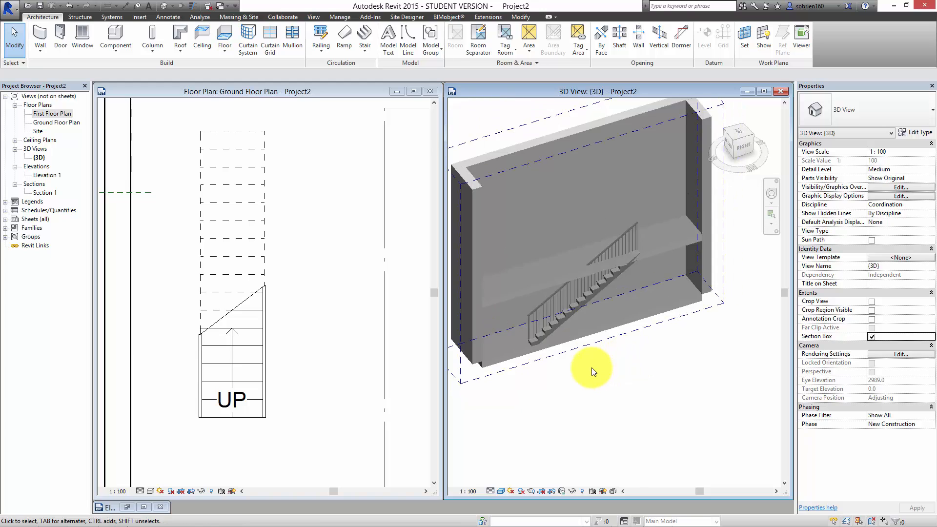
{"action": "middle_click_drag", "start_coordinate": [600, 379], "coordinate": [607, 406]}
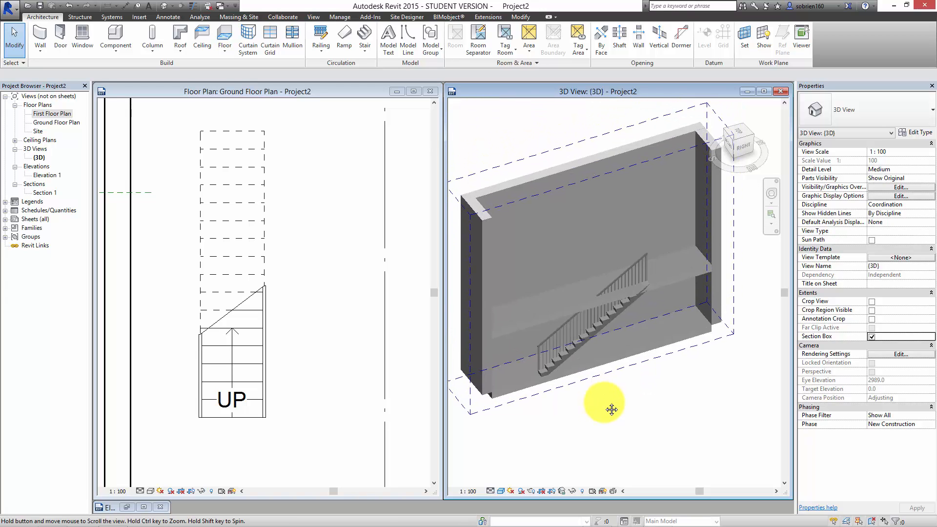
Undo the section box adjustments and the section box itself to restore the full 3D model
{"action": "left_click", "coordinate": [70, 5]}
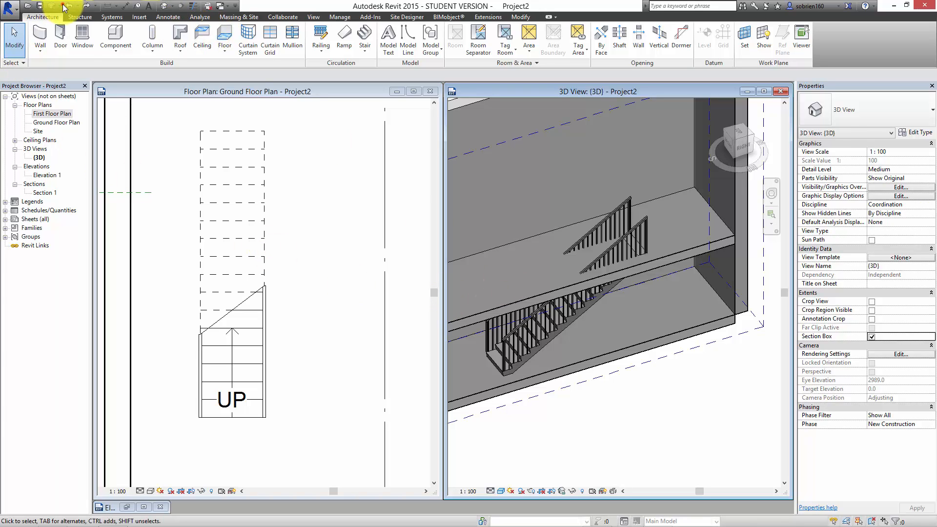
{"action": "left_click", "coordinate": [65, 6]}
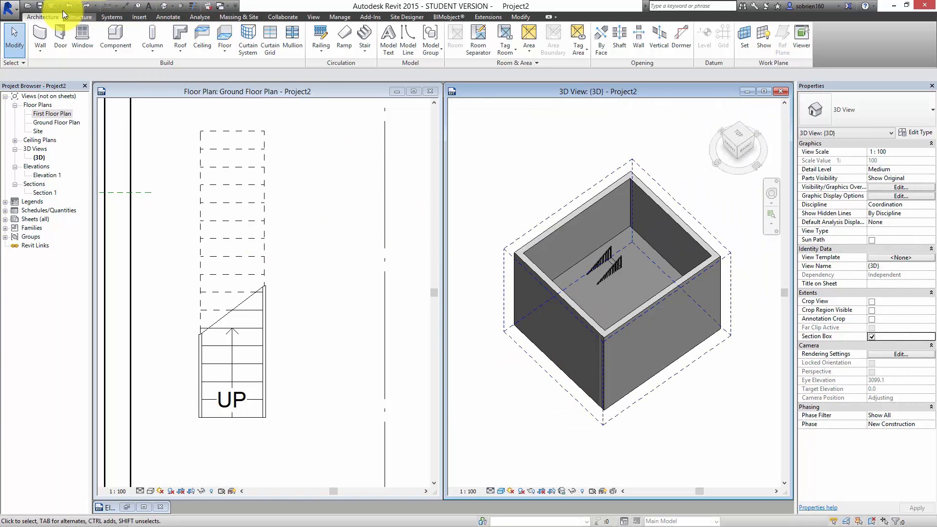
{"action": "left_click", "coordinate": [529, 428]}
{"action": "middle_click_drag", "start_coordinate": [669, 397], "coordinate": [659, 399]}
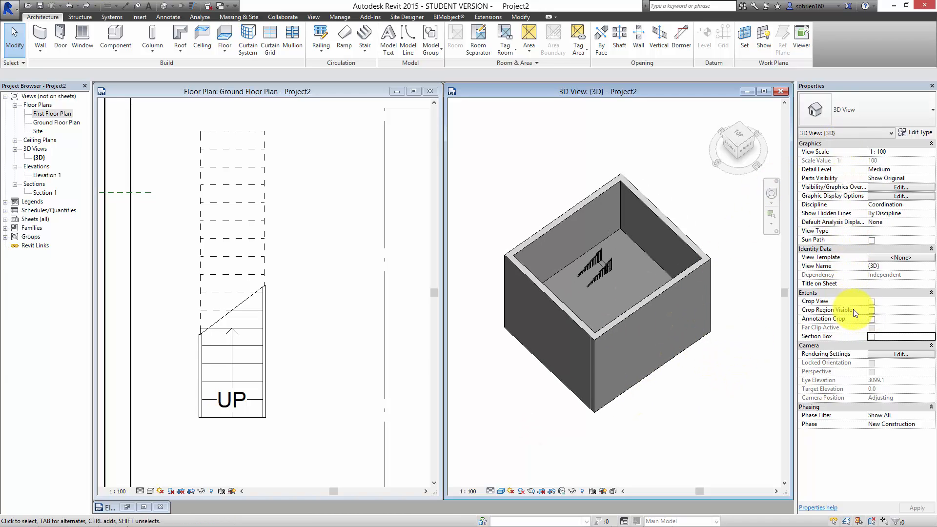
Turn on the 3D view's section box again and move its right-side face inward to a cut beside the stair
{"action": "left_click", "coordinate": [871, 337]}
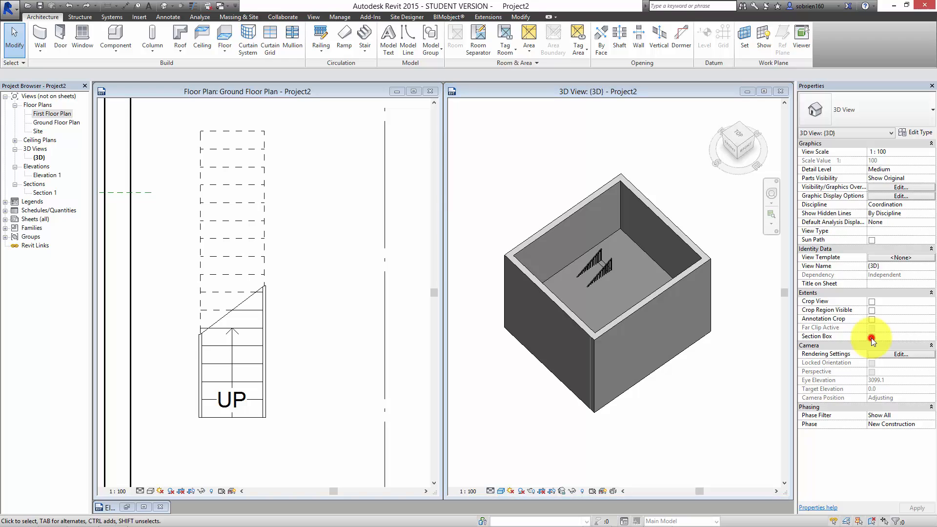
{"action": "left_click", "coordinate": [673, 378]}
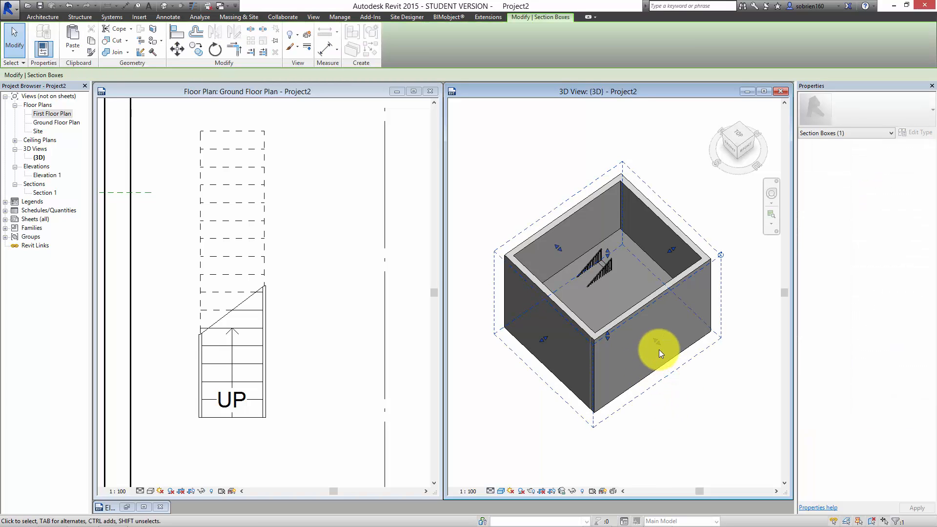
{"action": "left_click_drag", "start_coordinate": [651, 339], "coordinate": [613, 304]}
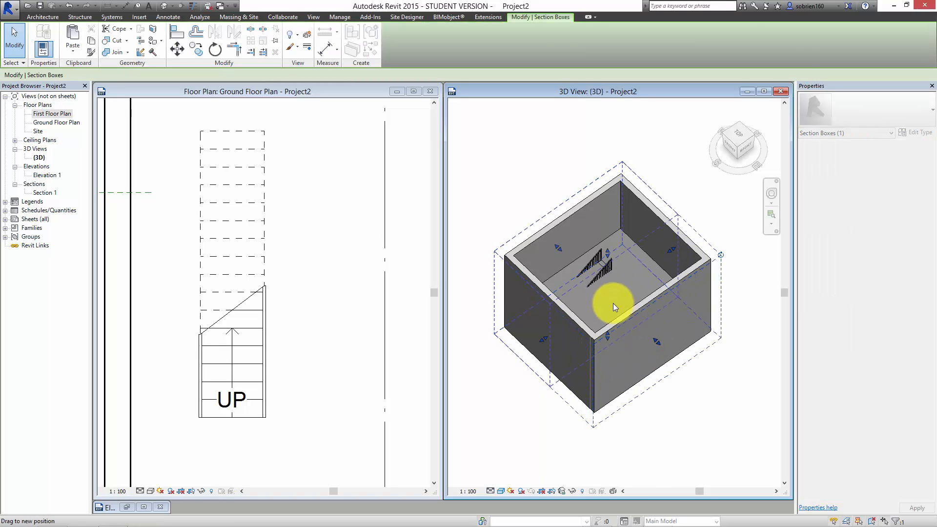
{"action": "left_click", "coordinate": [700, 413]}
Examine the stair and its railings in 3D, especially where they pass through the first floor slab
{"action": "middle_click_drag", "start_coordinate": [656, 364], "coordinate": [589, 314], "text": "shift"}
{"action": "scroll", "coordinate": [620, 318], "scroll_direction": "up", "scroll_amount": 3}
{"action": "scroll", "coordinate": [635, 368], "scroll_direction": "down", "scroll_amount": 2}
{"action": "scroll", "coordinate": [580, 337], "scroll_direction": "up", "scroll_amount": 3}
{"action": "scroll", "coordinate": [571, 376], "scroll_direction": "up", "scroll_amount": 3}
{"action": "scroll", "coordinate": [566, 391], "scroll_direction": "up", "scroll_amount": 1}
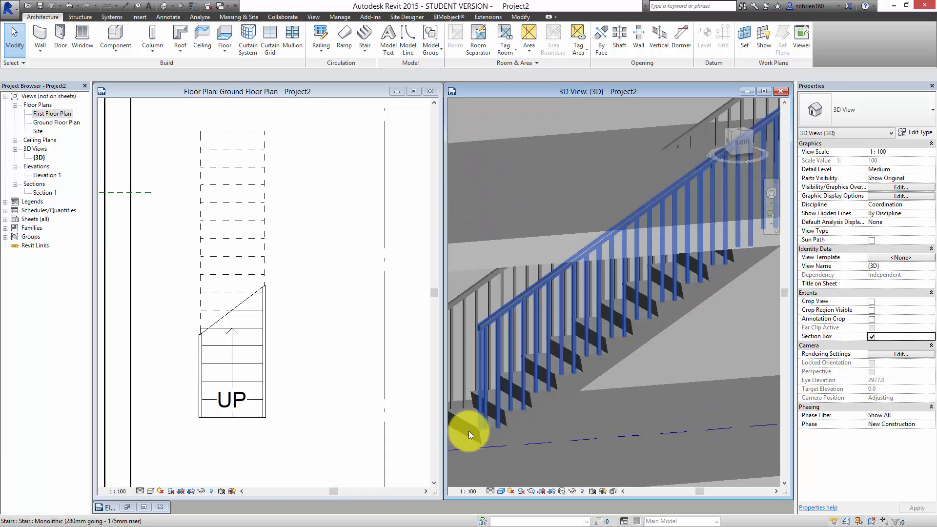
{"action": "scroll", "coordinate": [469, 431], "scroll_direction": "up", "scroll_amount": 2}
{"action": "scroll", "coordinate": [569, 417], "scroll_direction": "down", "scroll_amount": 3}
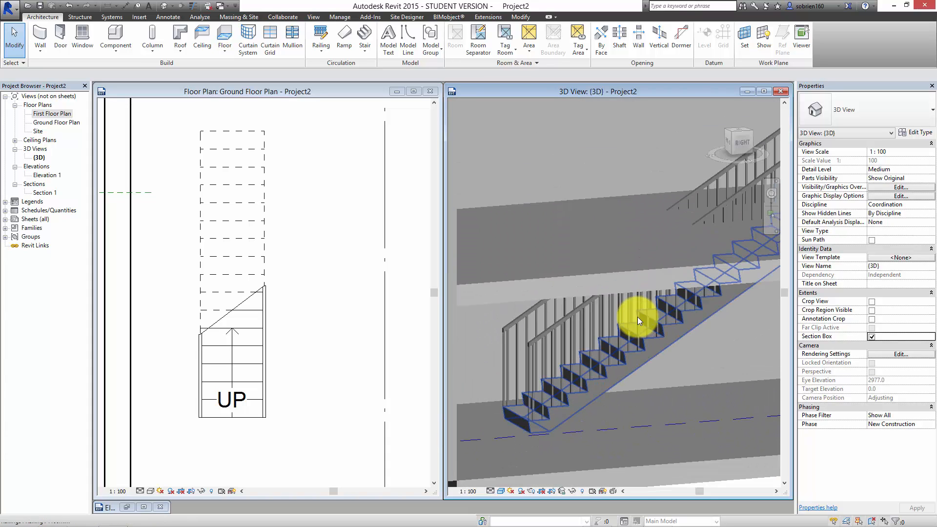
{"action": "middle_click_drag", "start_coordinate": [616, 342], "coordinate": [586, 405]}
{"action": "scroll", "coordinate": [536, 370], "scroll_direction": "down", "scroll_amount": 1}
{"action": "scroll", "coordinate": [569, 359], "scroll_direction": "down", "scroll_amount": 1}
{"action": "scroll", "coordinate": [627, 364], "scroll_direction": "down", "scroll_amount": 3}
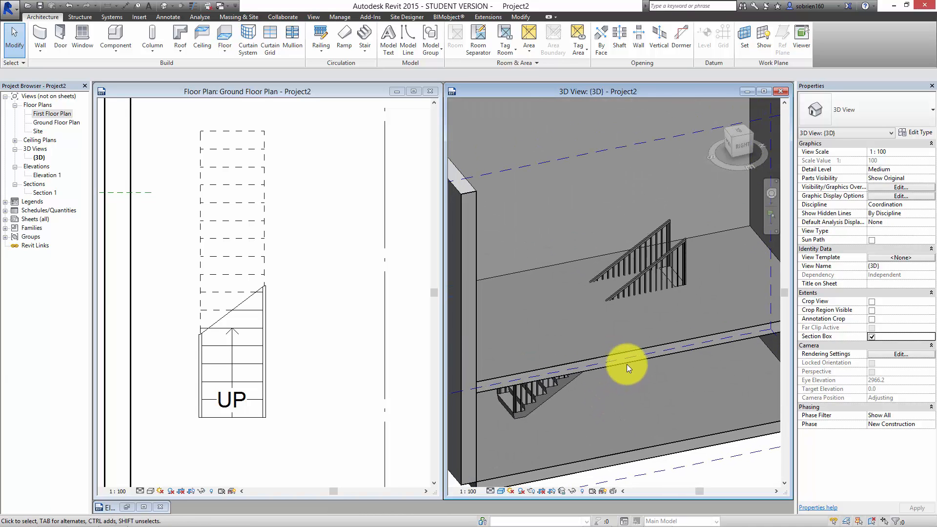
{"action": "scroll", "coordinate": [627, 364], "scroll_direction": "down", "scroll_amount": 2}
{"action": "scroll", "coordinate": [624, 365], "scroll_direction": "down", "scroll_amount": 2}
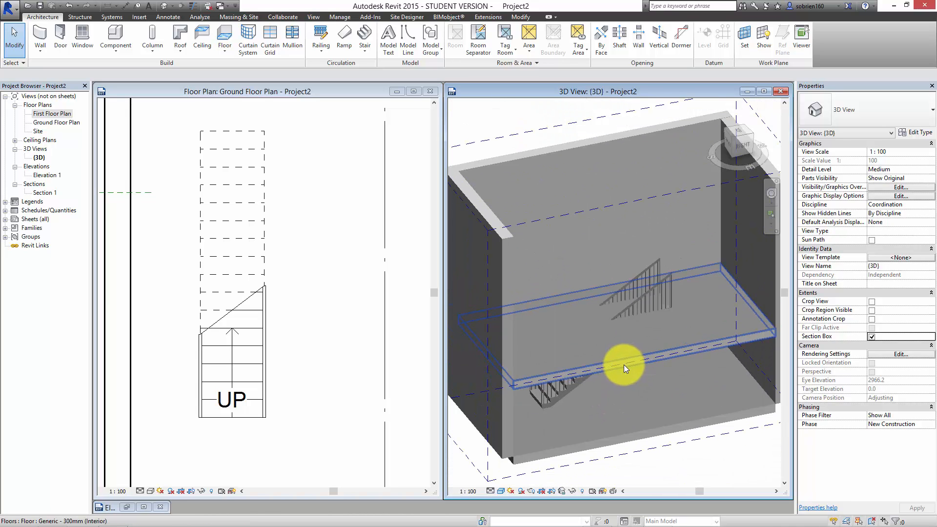
{"action": "scroll", "coordinate": [646, 362], "scroll_direction": "up", "scroll_amount": 2}
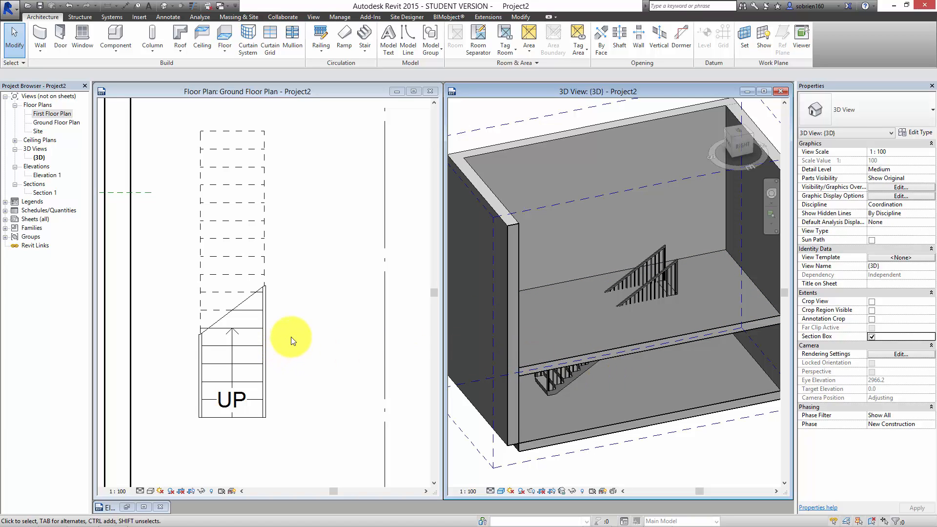
Start a shaft opening in the ground floor plan, based at Ground Floor Plan with its top constraint up to level Roof
{"action": "left_click", "coordinate": [293, 350]}
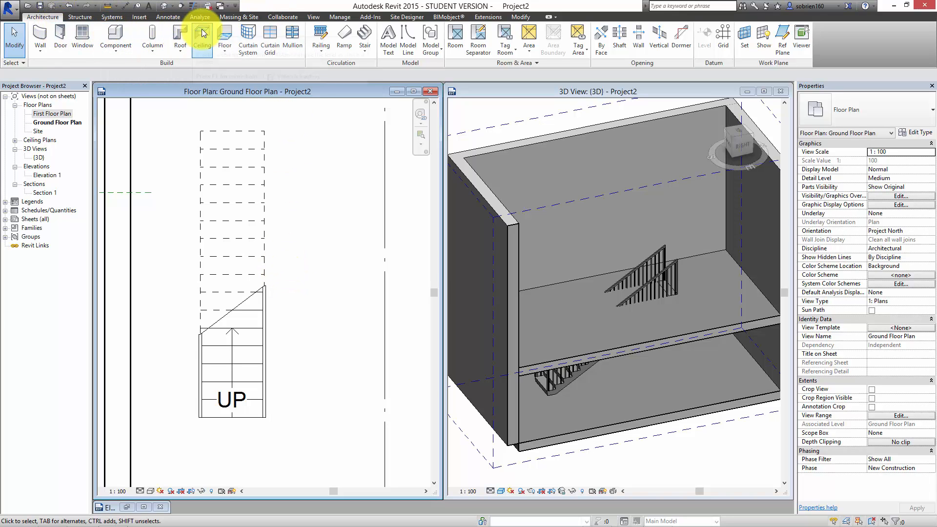
{"action": "left_click", "coordinate": [616, 43]}
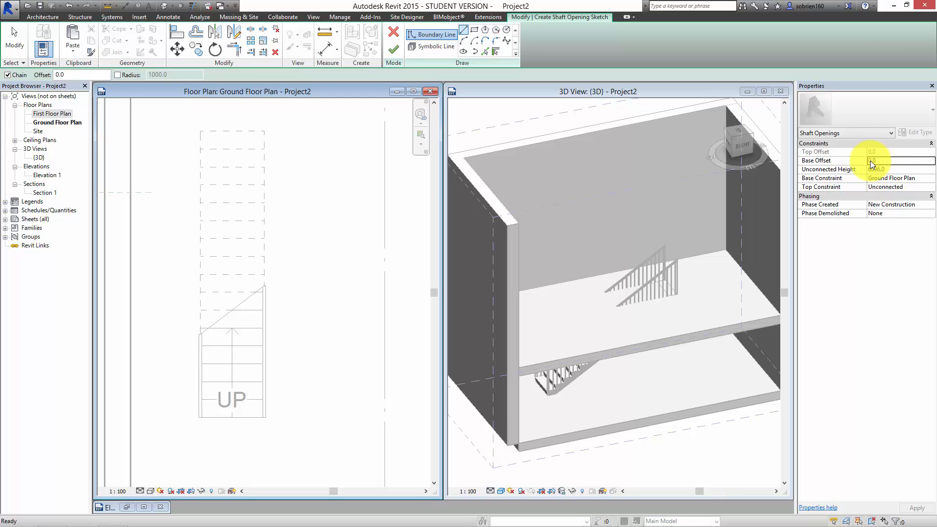
{"action": "left_click", "coordinate": [892, 186]}
{"action": "left_click", "coordinate": [932, 191]}
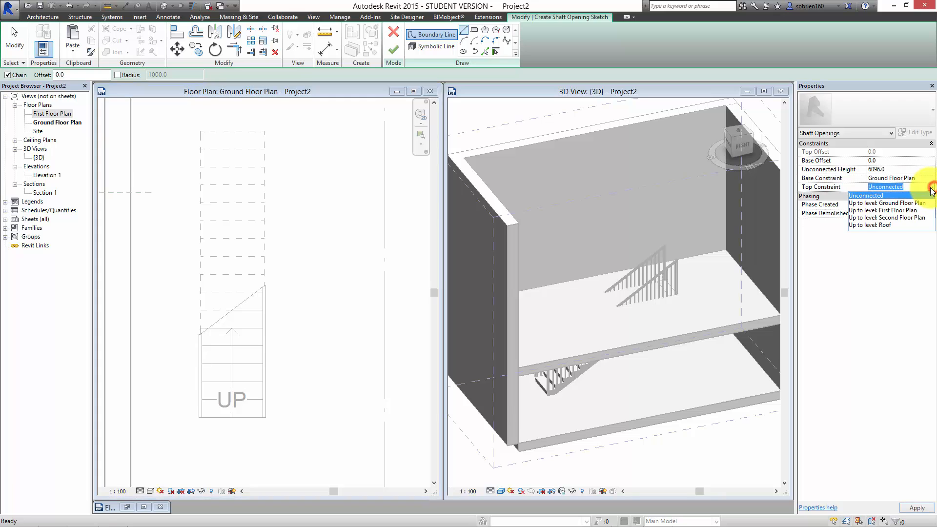
{"action": "left_click", "coordinate": [881, 225]}
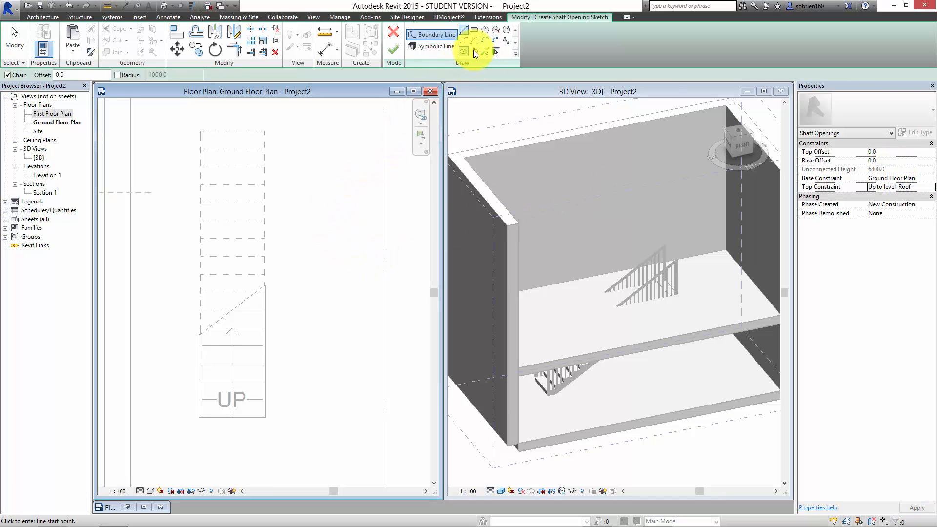
Sketch a rectangular shaft boundary about 3364 mm long over the stair's upper part, outer railing edge to outer railing edge, and finish the opening
{"action": "left_click", "coordinate": [474, 30]}
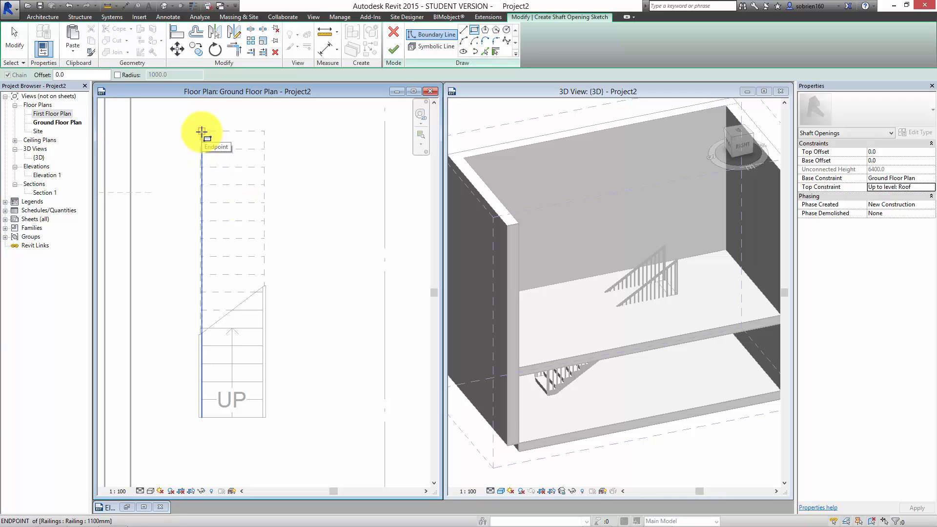
{"action": "left_click", "coordinate": [199, 131]}
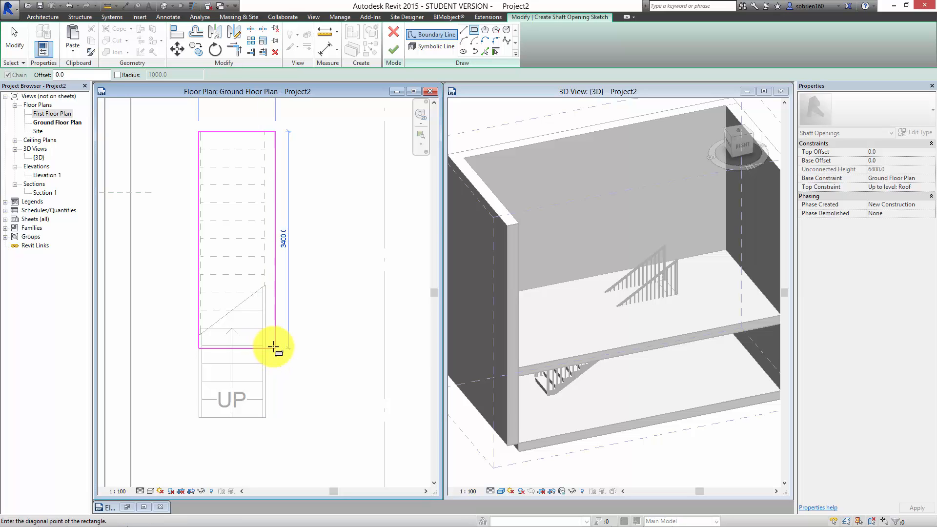
{"action": "scroll", "coordinate": [262, 347], "scroll_direction": "up", "scroll_amount": 2}
{"action": "scroll", "coordinate": [263, 347], "scroll_direction": "up", "scroll_amount": 2}
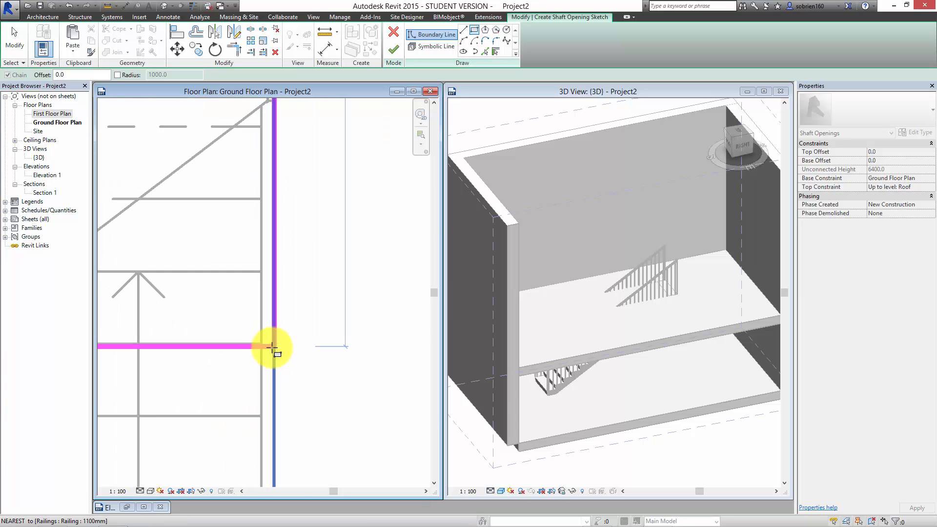
{"action": "left_click", "coordinate": [272, 345]}
{"action": "scroll", "coordinate": [309, 351], "scroll_direction": "down", "scroll_amount": 4}
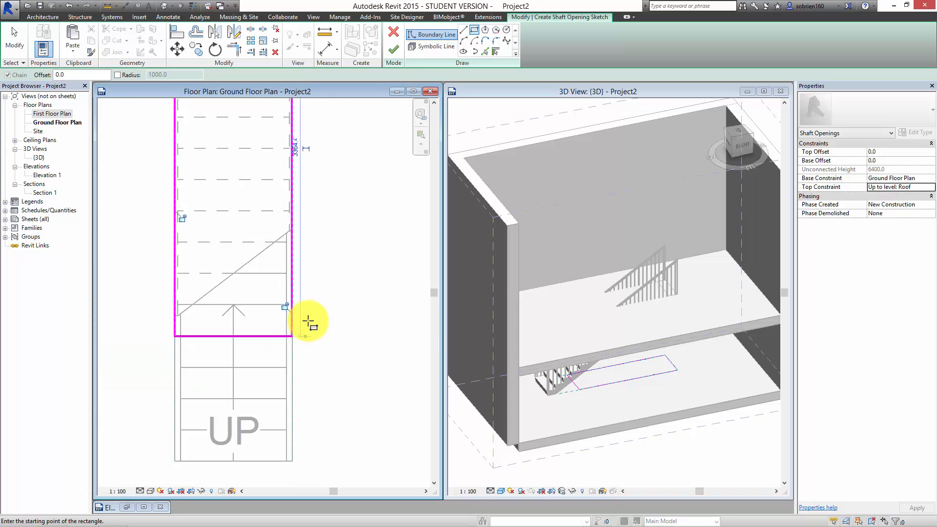
{"action": "left_click", "coordinate": [394, 49]}
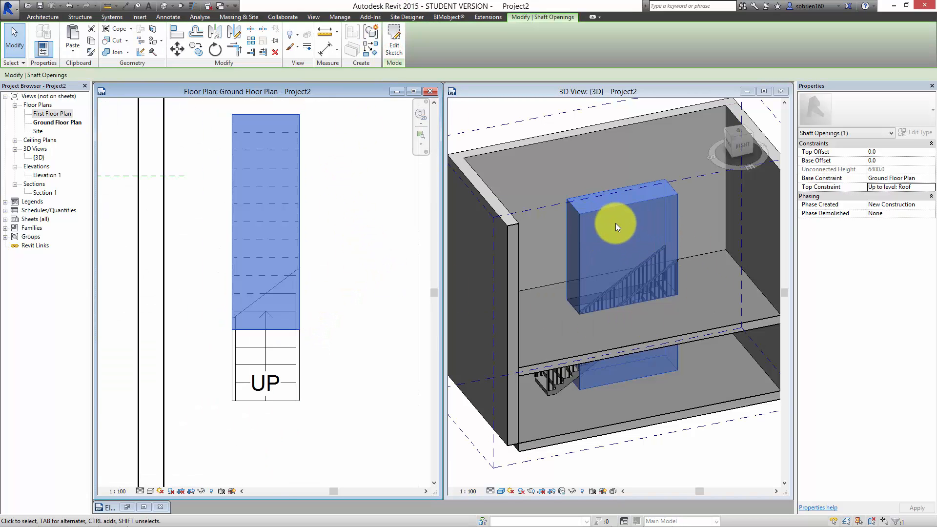
{"action": "left_click", "coordinate": [656, 453]}
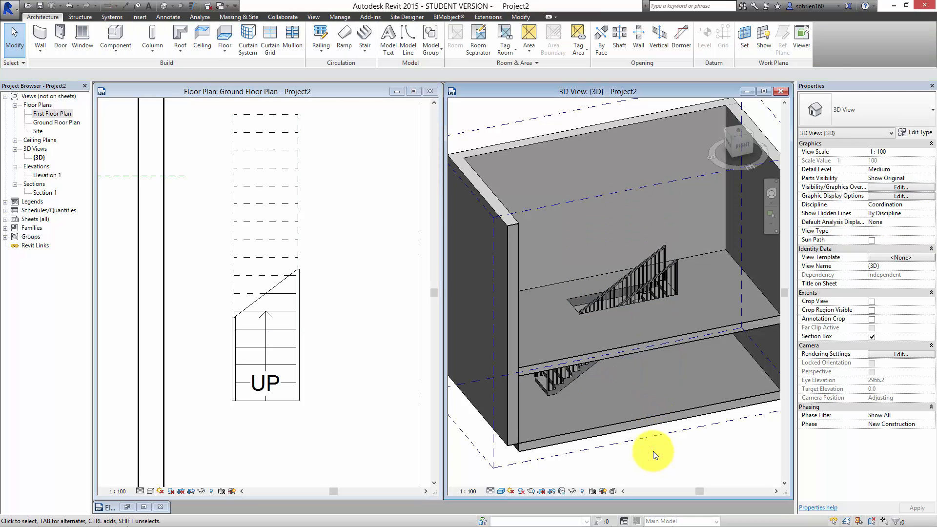
Select the shaft opening in 3D to inspect its extent through the first floor slab, and deselect it
{"action": "left_click", "coordinate": [580, 251]}
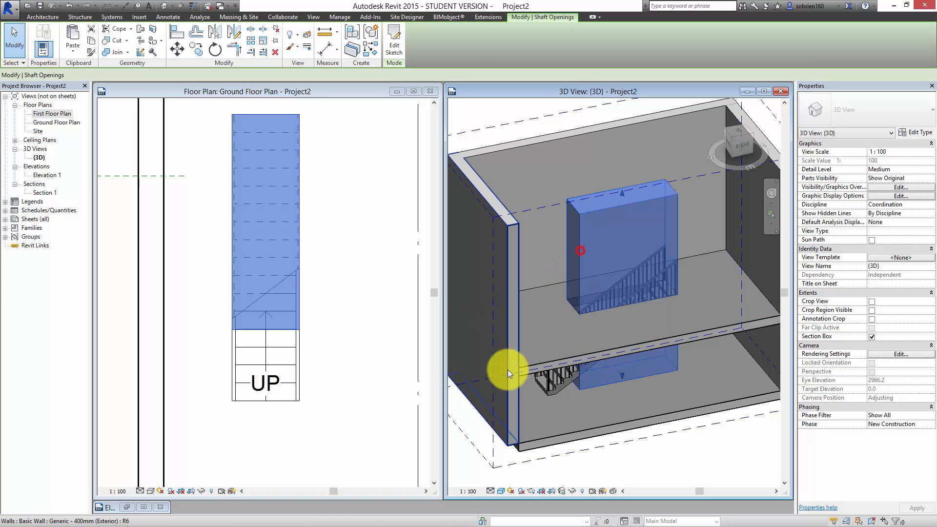
{"action": "middle_click_drag", "start_coordinate": [563, 339], "coordinate": [562, 329]}
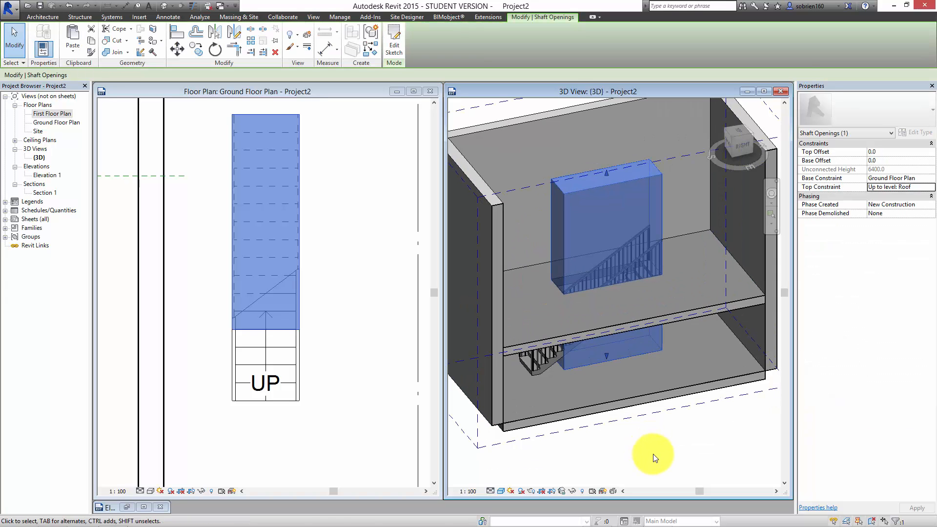
{"action": "left_click", "coordinate": [625, 452]}
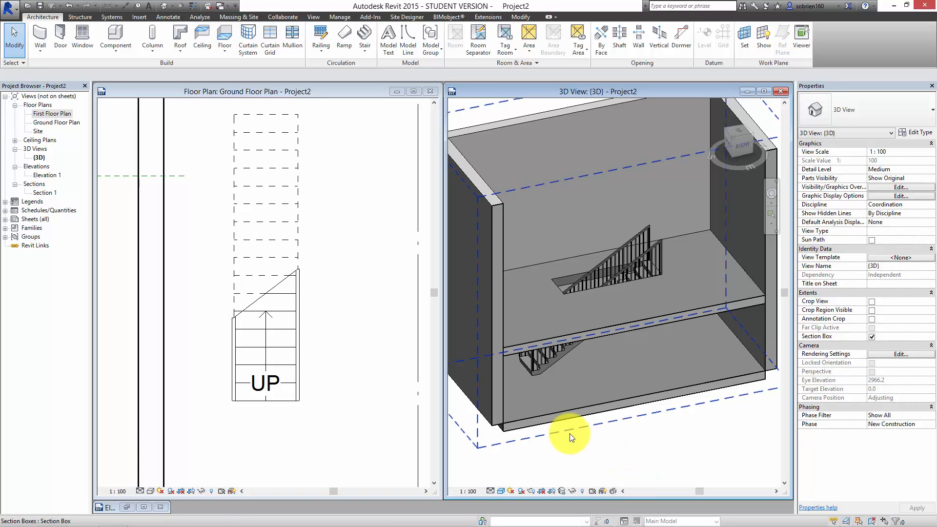
Open the shaft opening's boundary sketch for editing from the ground floor plan
{"action": "left_click", "coordinate": [315, 242]}
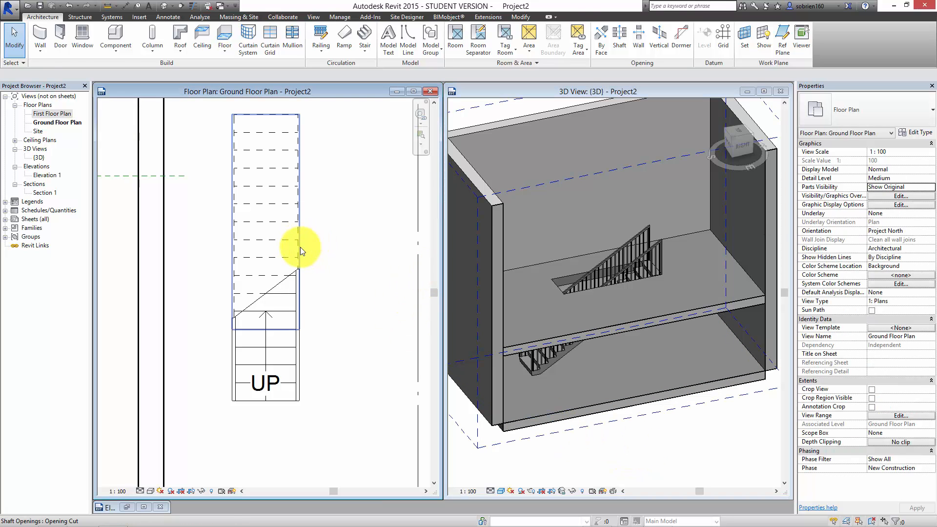
{"action": "left_click", "coordinate": [299, 247]}
{"action": "left_click", "coordinate": [400, 41]}
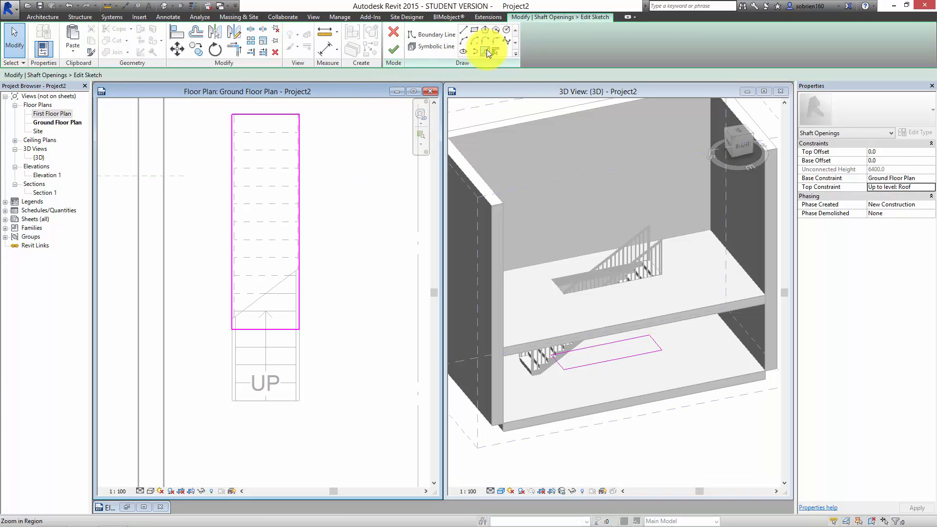
{"action": "left_click", "coordinate": [464, 53]}
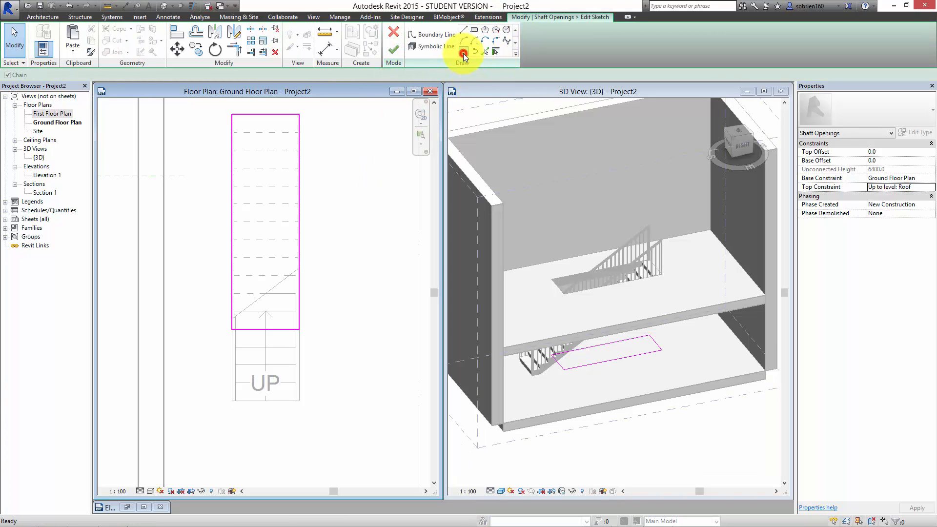
{"action": "left_click", "coordinate": [475, 51]}
{"action": "left_click", "coordinate": [298, 115]}
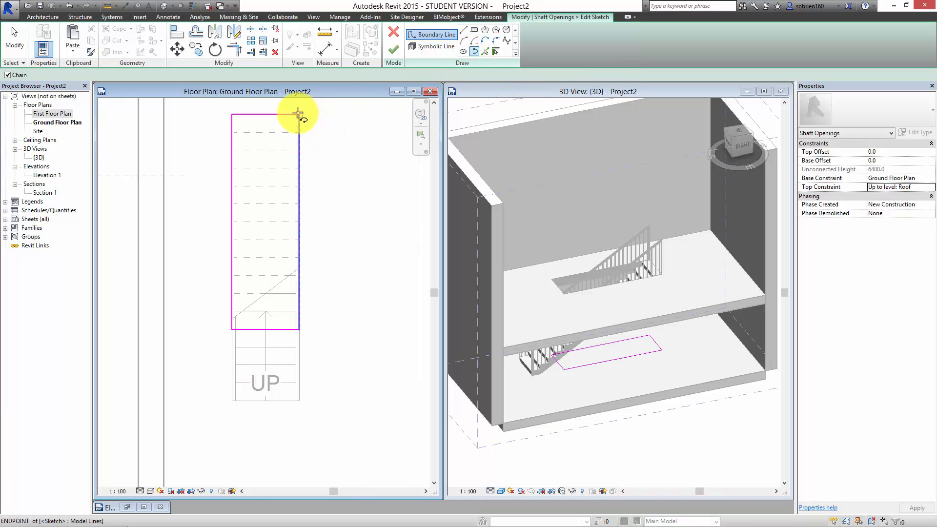
{"action": "left_click", "coordinate": [343, 161]}
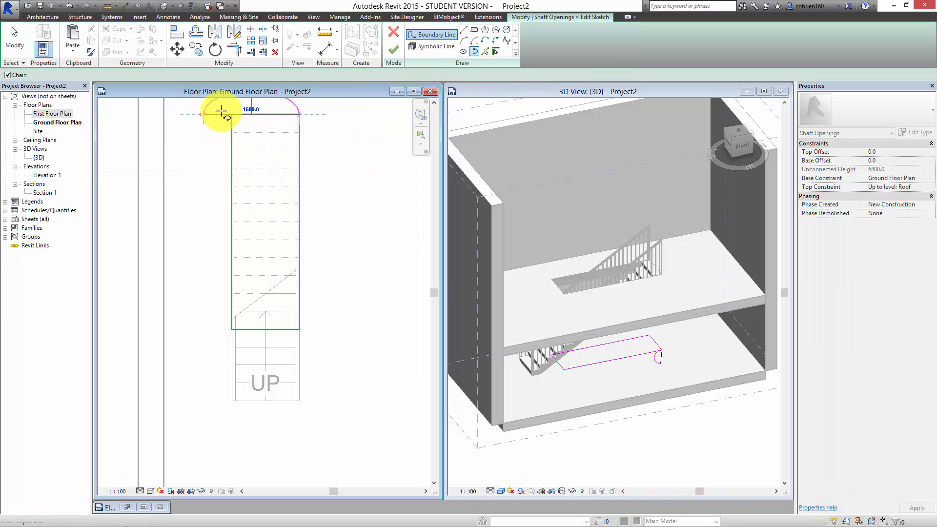
{"action": "scroll", "coordinate": [234, 118], "scroll_direction": "up", "scroll_amount": 1}
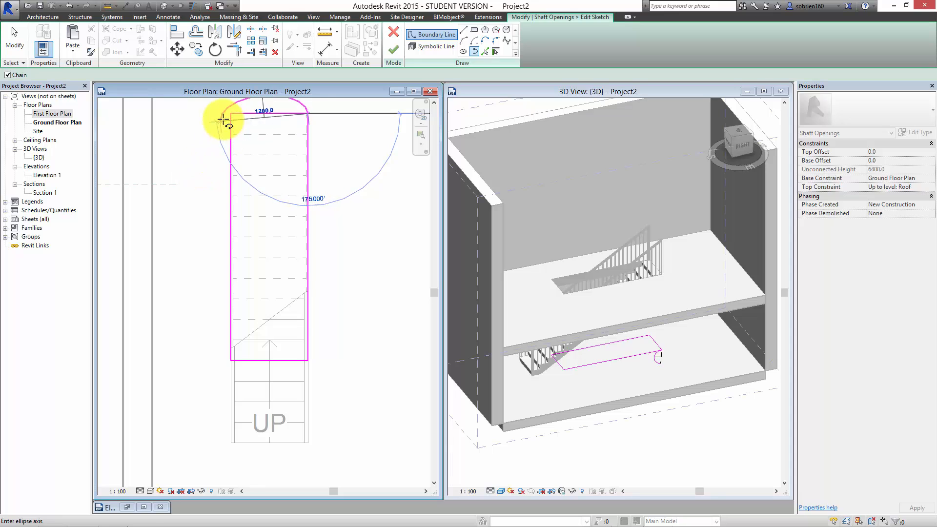
{"action": "scroll", "coordinate": [222, 116], "scroll_direction": "up", "scroll_amount": 6}
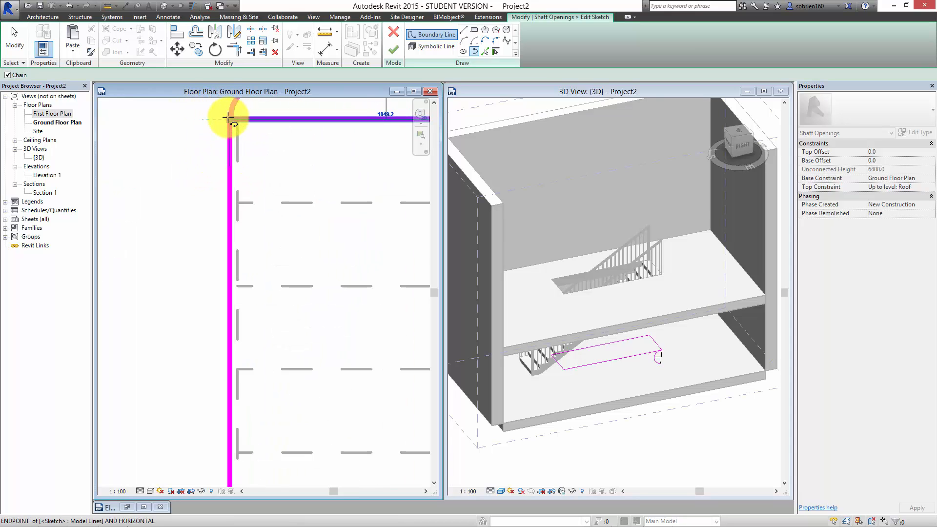
{"action": "key", "text": "Escape"}
{"action": "key", "text": "Escape"}
{"action": "scroll", "coordinate": [228, 118], "scroll_direction": "down", "scroll_amount": 6}
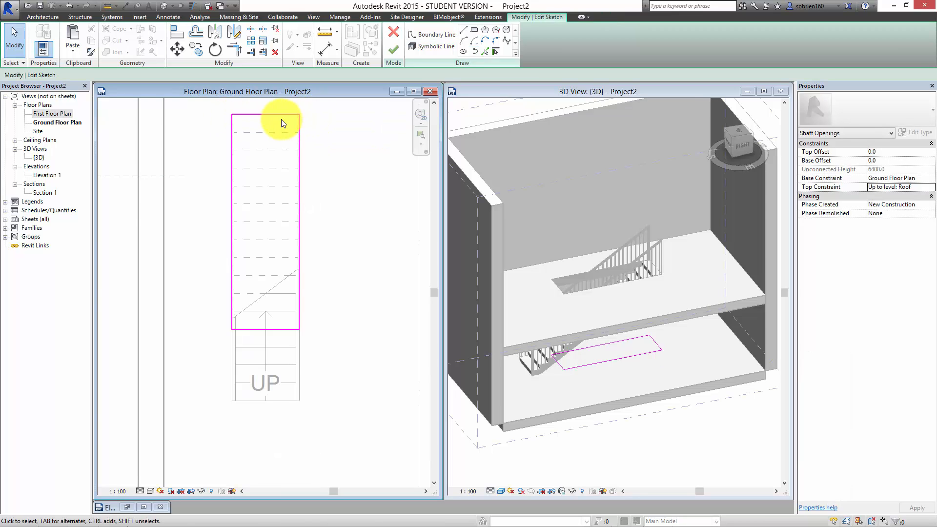
Draw a semicircular arc of about 525 mm radius outward from the shaft boundary's lower end, joining its two lower corners
{"action": "scroll", "coordinate": [281, 119], "scroll_direction": "up", "scroll_amount": 1}
{"action": "middle_click_drag", "start_coordinate": [282, 119], "coordinate": [284, 156]}
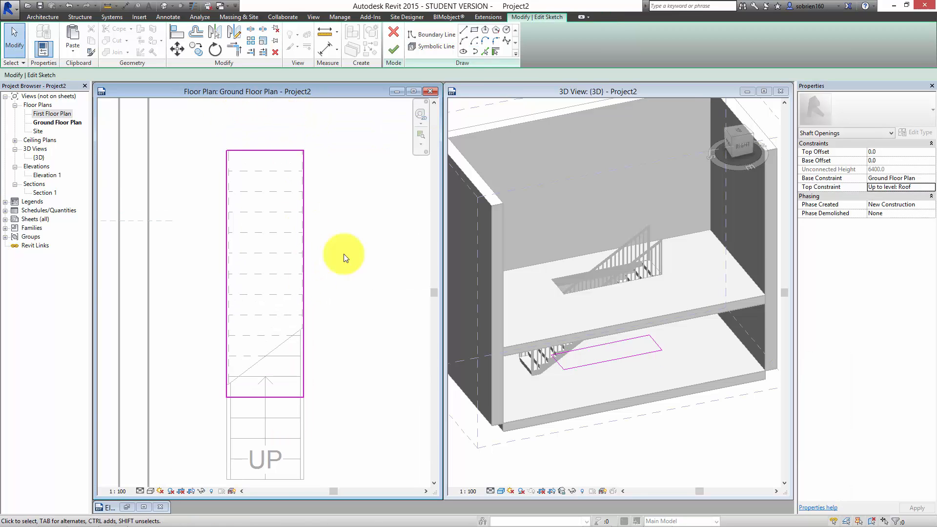
{"action": "left_click", "coordinate": [464, 41]}
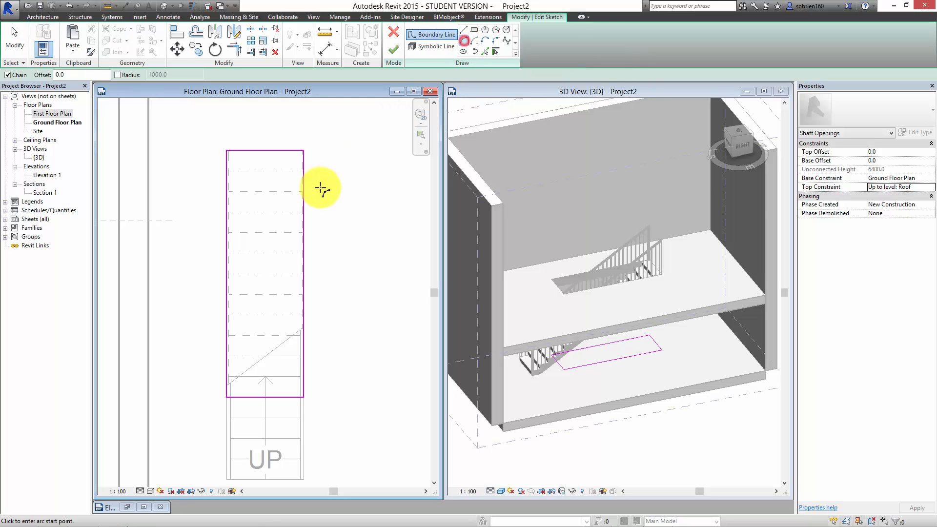
{"action": "left_click", "coordinate": [304, 150]}
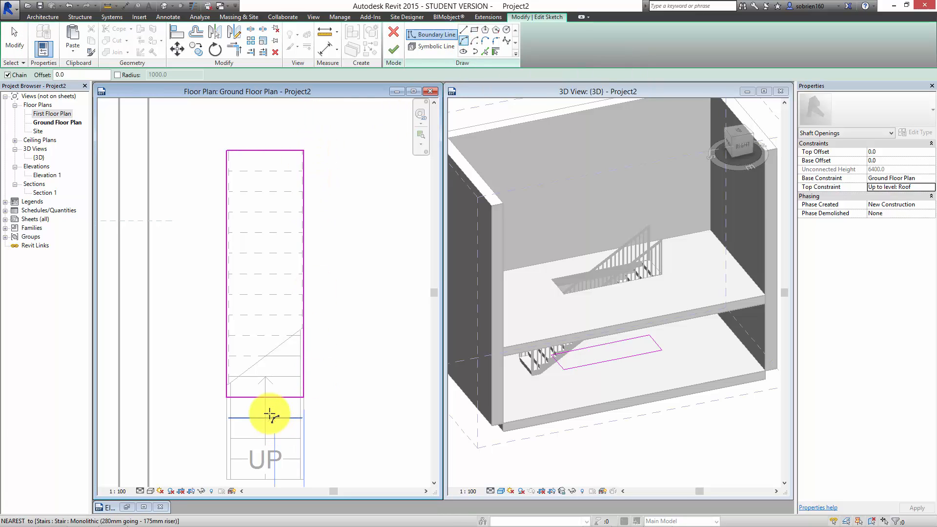
{"action": "left_click", "coordinate": [303, 397]}
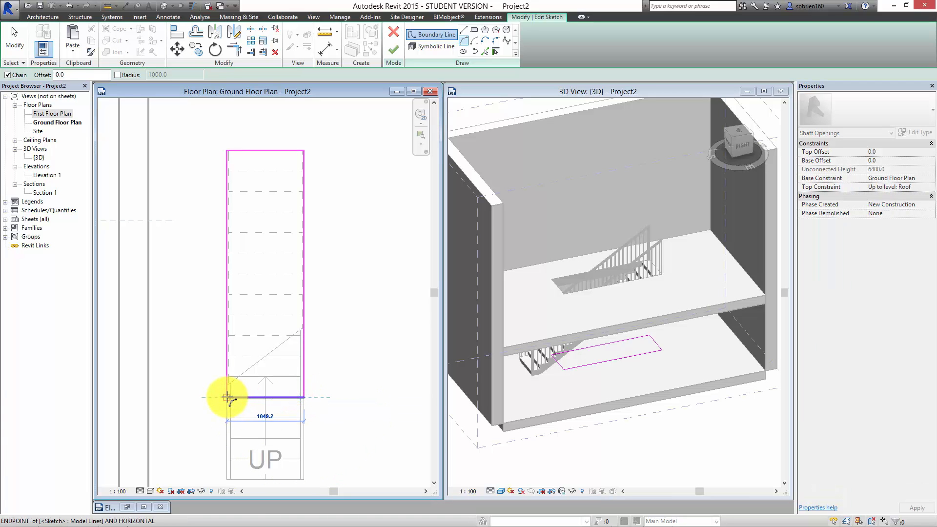
{"action": "left_click", "coordinate": [223, 400]}
{"action": "scroll", "coordinate": [226, 393], "scroll_direction": "up", "scroll_amount": 2}
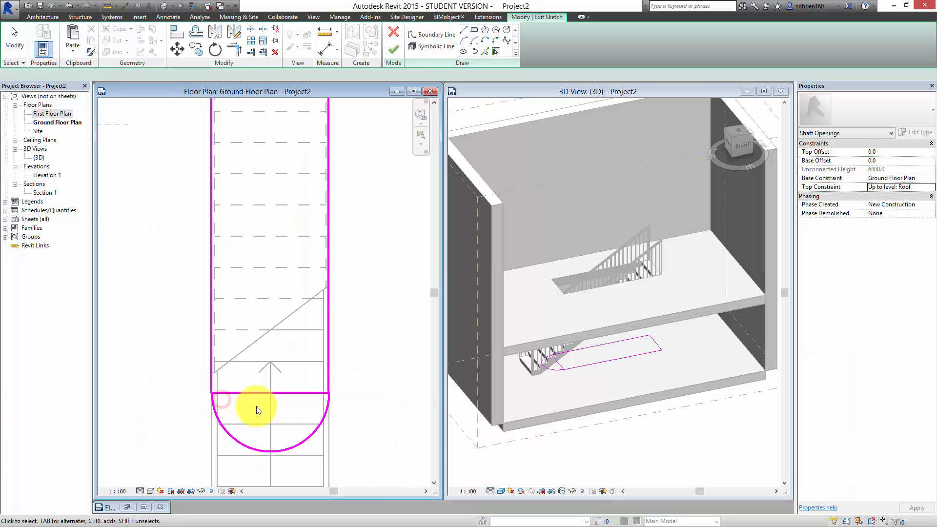
{"action": "key", "text": "Escape"}
{"action": "key", "text": "Escape"}
Delete the straight boundary line across the arc's ends, check the arc's join with the side line, and finish the shaft sketch
{"action": "left_click", "coordinate": [258, 393]}
{"action": "key", "text": "Delete"}
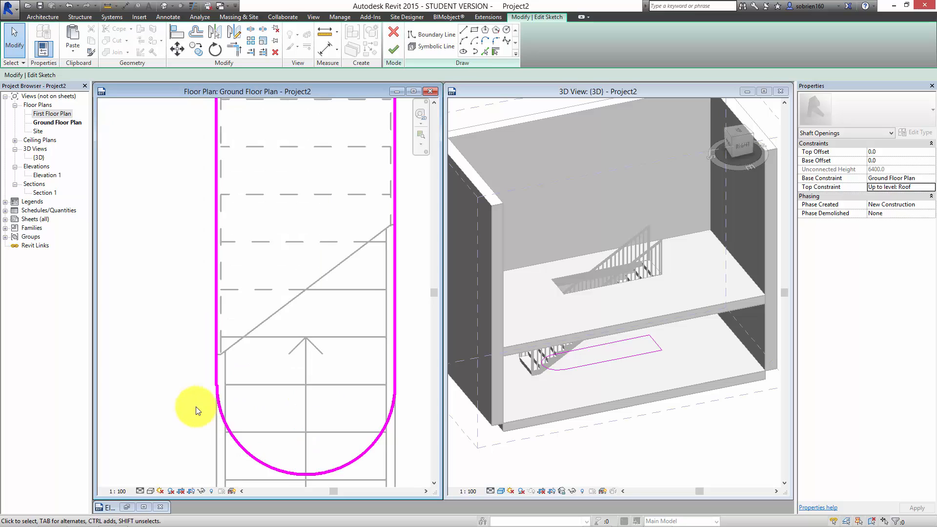
{"action": "scroll", "coordinate": [236, 376], "scroll_direction": "up", "scroll_amount": 5}
{"action": "left_click", "coordinate": [238, 376]}
{"action": "scroll", "coordinate": [238, 376], "scroll_direction": "down", "scroll_amount": 5}
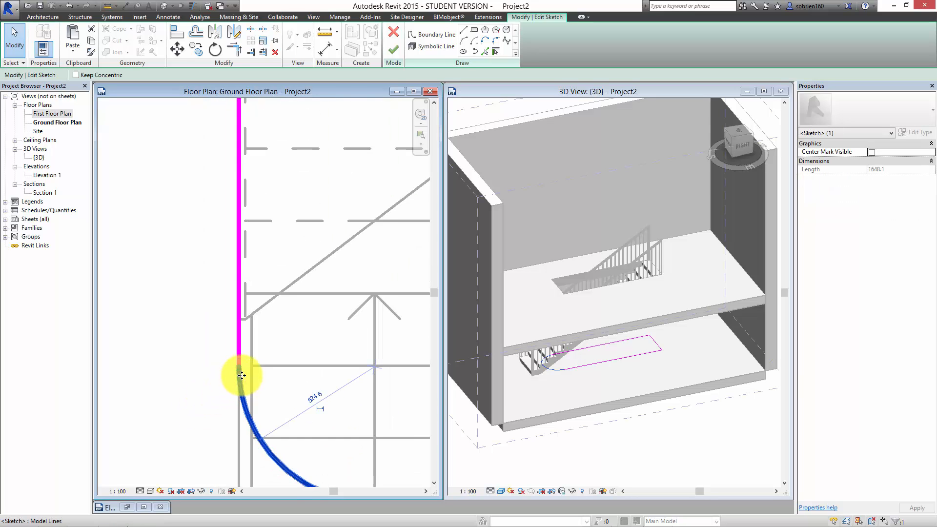
{"action": "key", "text": "Escape"}
{"action": "left_click", "coordinate": [393, 51]}
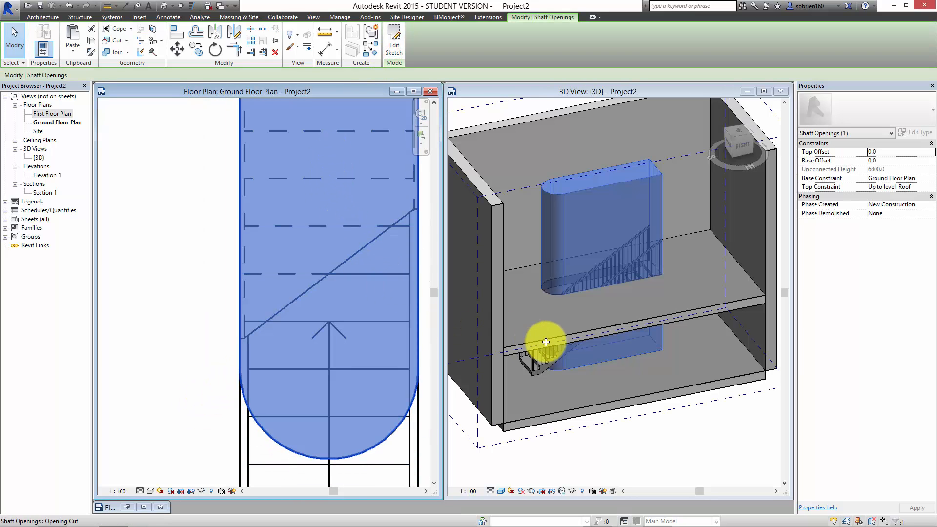
{"action": "left_click", "coordinate": [637, 412]}
{"action": "left_click", "coordinate": [669, 444]}
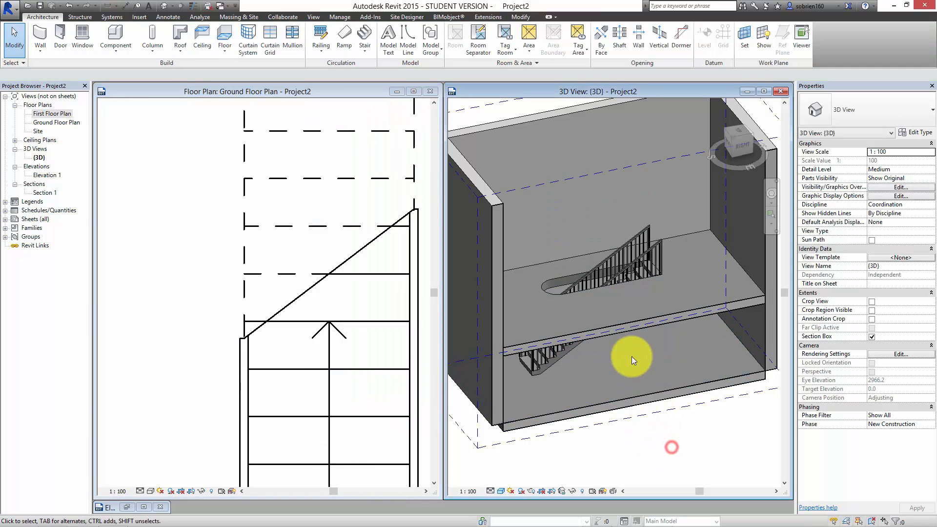
Reopen the round-ended shaft's boundary sketch from the 3D view to review it, and finish the sketch
{"action": "scroll", "coordinate": [528, 248], "scroll_direction": "up", "scroll_amount": 6}
{"action": "scroll", "coordinate": [506, 327], "scroll_direction": "down", "scroll_amount": 5}
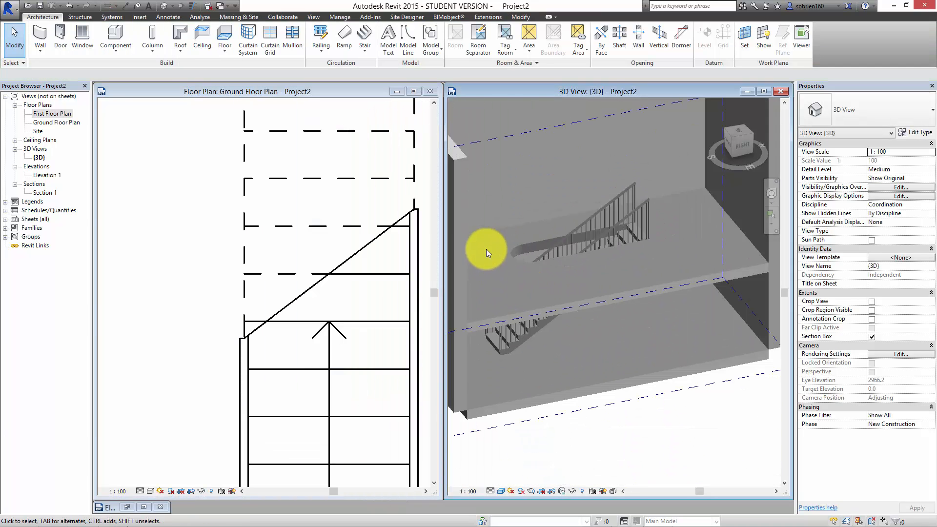
{"action": "left_click", "coordinate": [519, 233]}
{"action": "scroll", "coordinate": [485, 264], "scroll_direction": "down", "scroll_amount": 3}
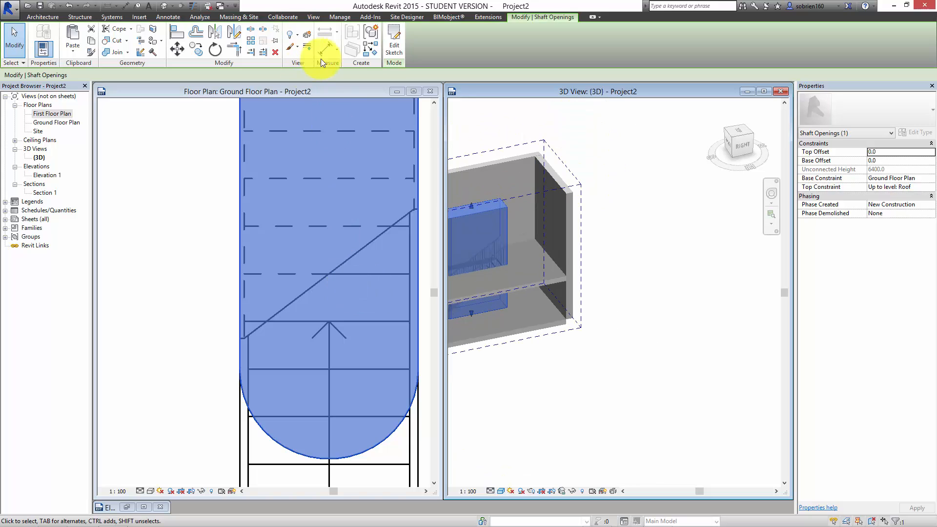
{"action": "left_click", "coordinate": [394, 45]}
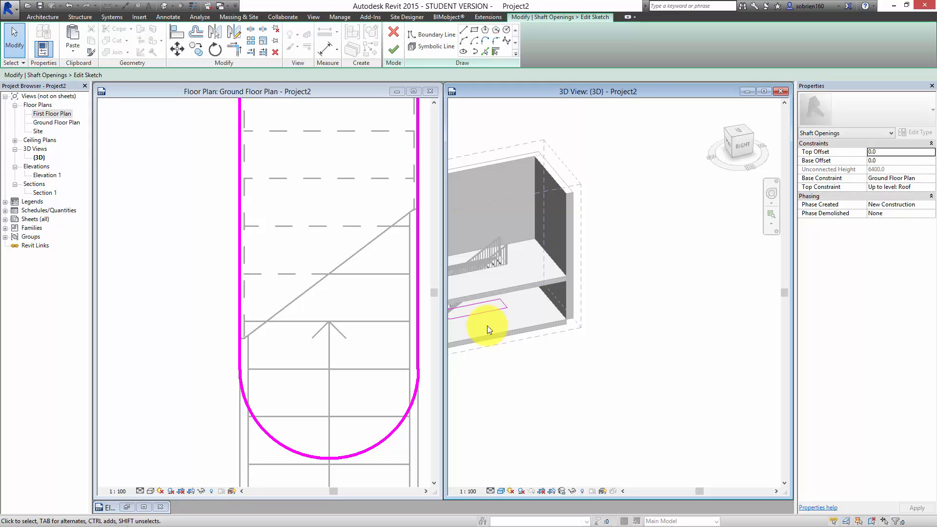
{"action": "middle_click_drag", "start_coordinate": [567, 386], "coordinate": [711, 401]}
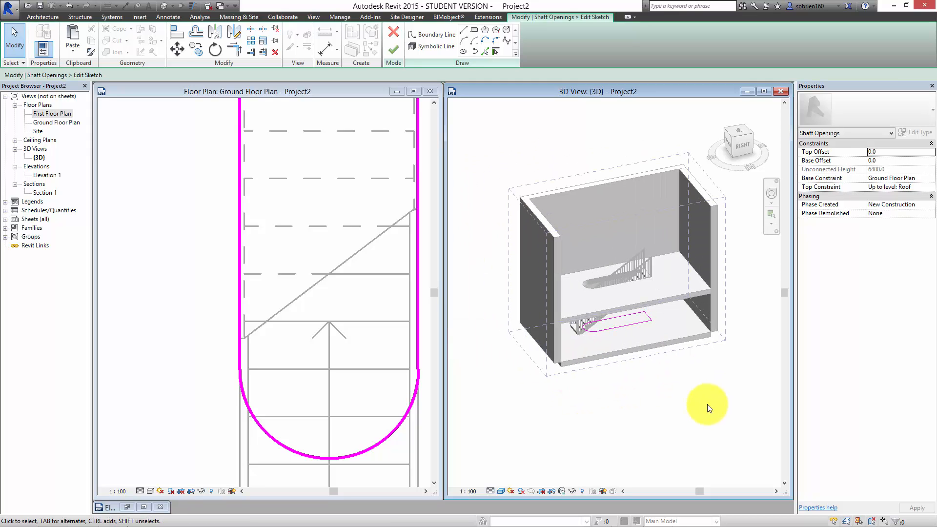
{"action": "left_click", "coordinate": [393, 51]}
{"action": "left_click", "coordinate": [586, 429]}
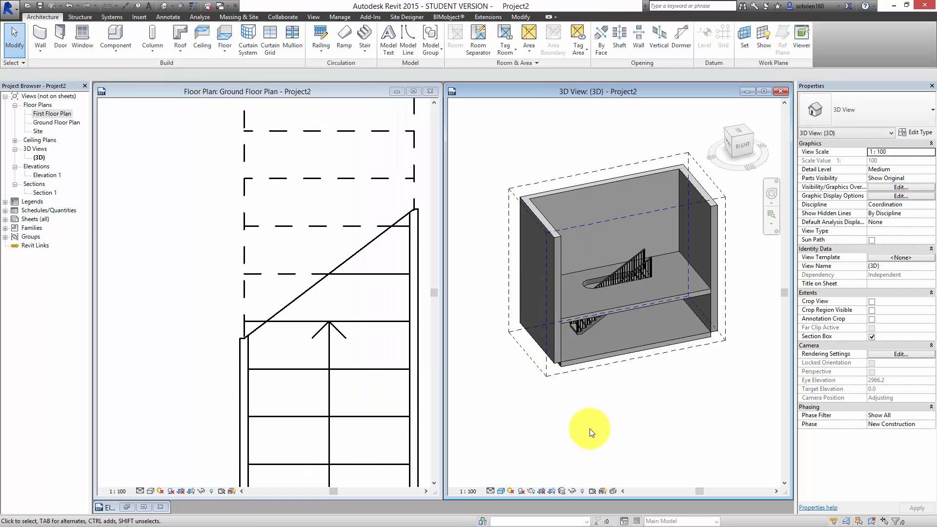
Lower the top of the shaft opening in the 3D view to a top offset of about -155 mm
{"action": "scroll", "coordinate": [433, 361], "scroll_direction": "down", "scroll_amount": 1}
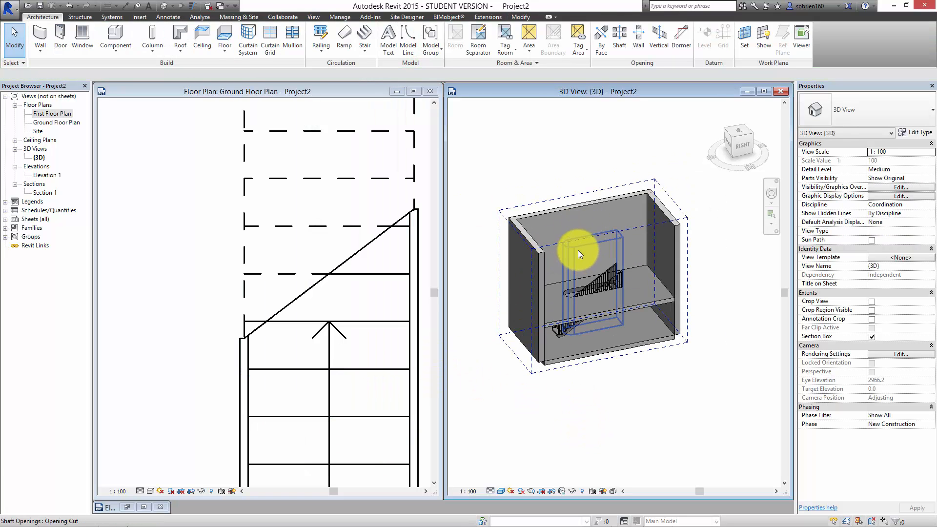
{"action": "left_click", "coordinate": [578, 250]}
{"action": "mouse_move", "coordinate": [592, 236]}
{"action": "left_mouse_down"}
{"action": "mouse_move", "coordinate": [597, 2]}
{"action": "mouse_move", "coordinate": [564, 266]}
{"action": "mouse_move", "coordinate": [582, 239]}
{"action": "left_mouse_up"}
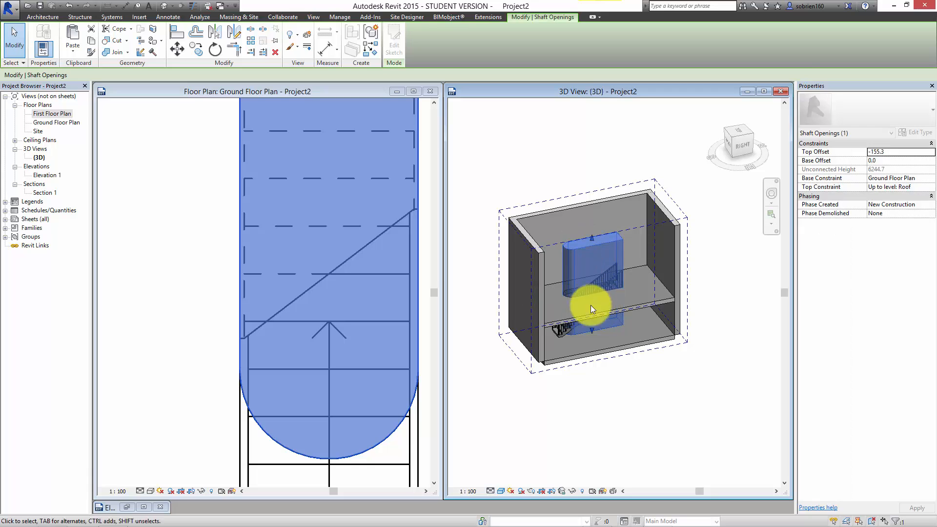
Examine in 3D how the shaft opening cuts the upper floor slab around the stair and its railings
{"action": "left_click", "coordinate": [625, 384]}
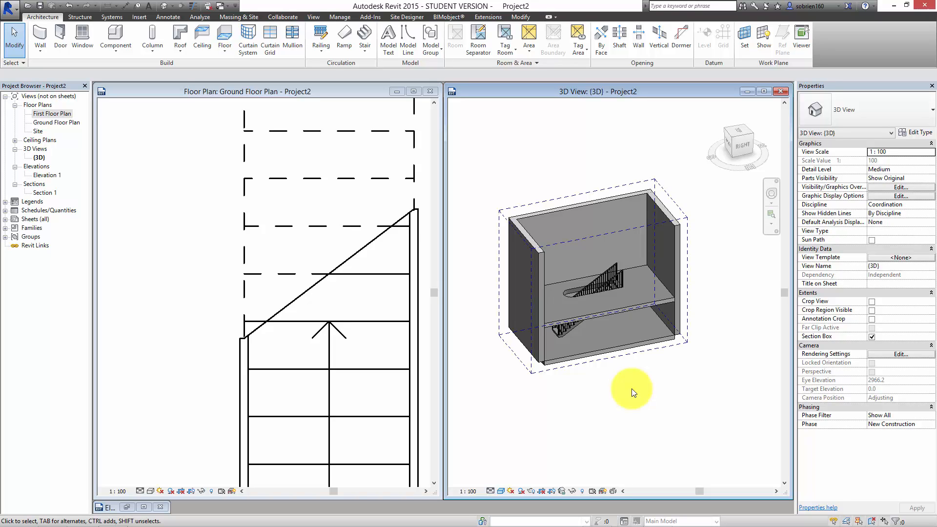
{"action": "left_click", "coordinate": [632, 389]}
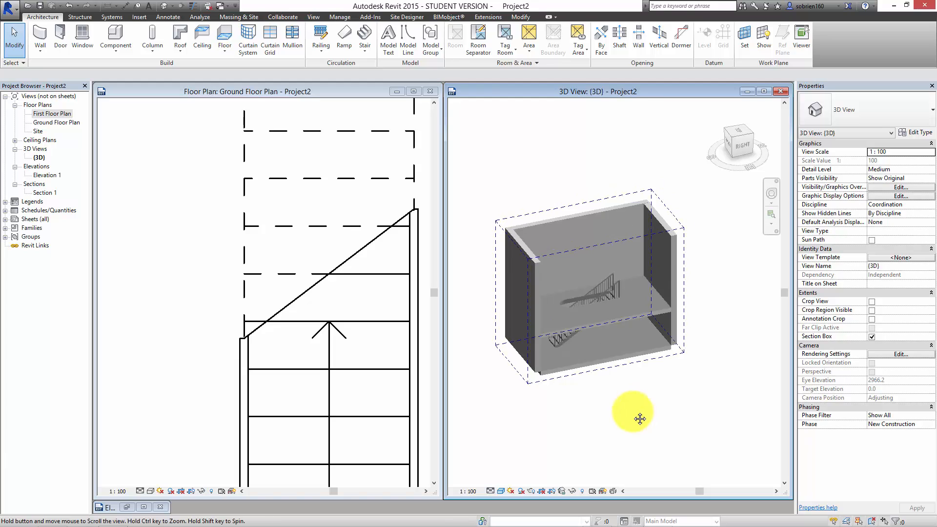
{"action": "scroll", "coordinate": [566, 294], "scroll_direction": "up", "scroll_amount": 3}
{"action": "left_click", "coordinate": [571, 283]}
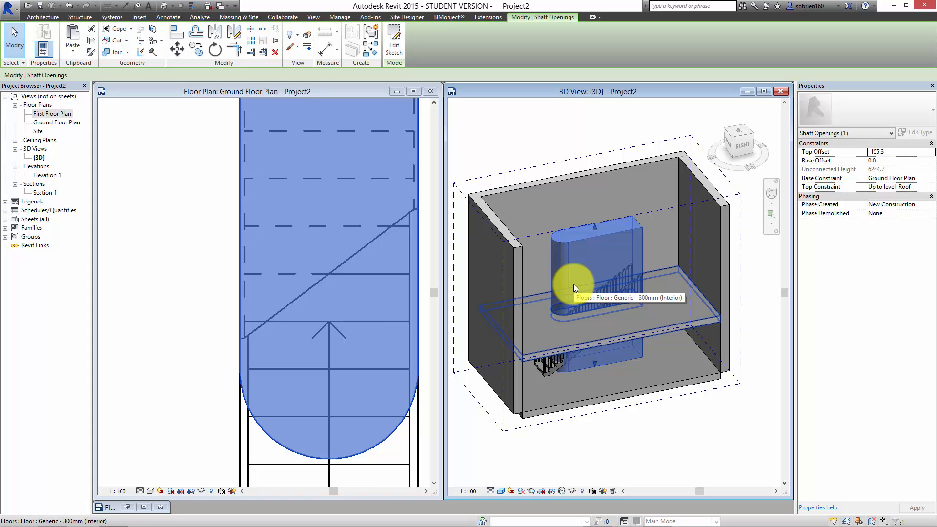
{"action": "left_click", "coordinate": [711, 436]}
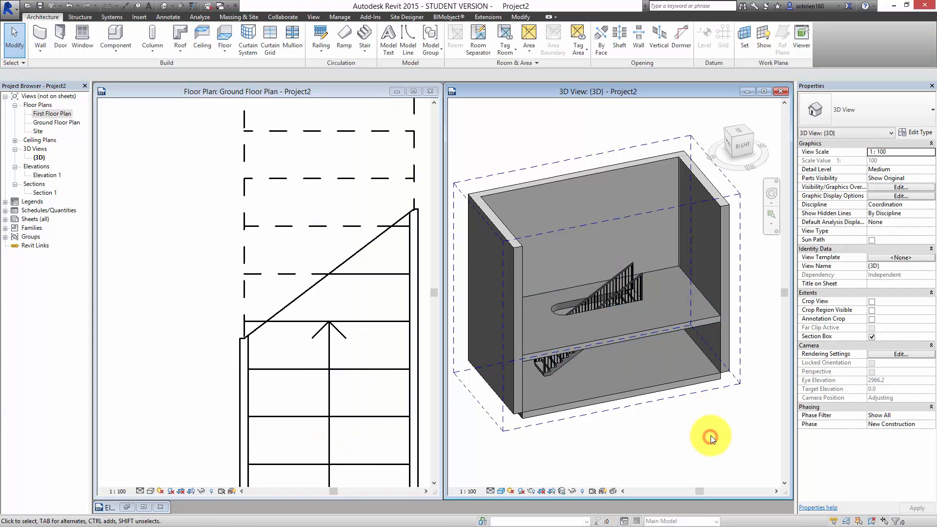
{"action": "middle_click_drag", "start_coordinate": [711, 436], "coordinate": [645, 438]}
{"action": "scroll", "coordinate": [530, 260], "scroll_direction": "up", "scroll_amount": 3}
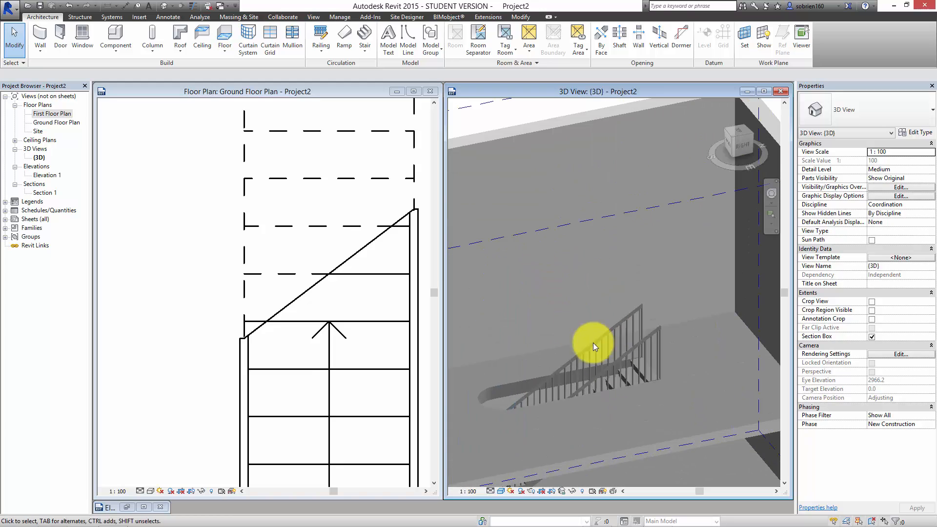
{"action": "middle_click_drag", "start_coordinate": [594, 344], "coordinate": [666, 368], "text": "shift"}
{"action": "scroll", "coordinate": [569, 366], "scroll_direction": "up", "scroll_amount": 5}
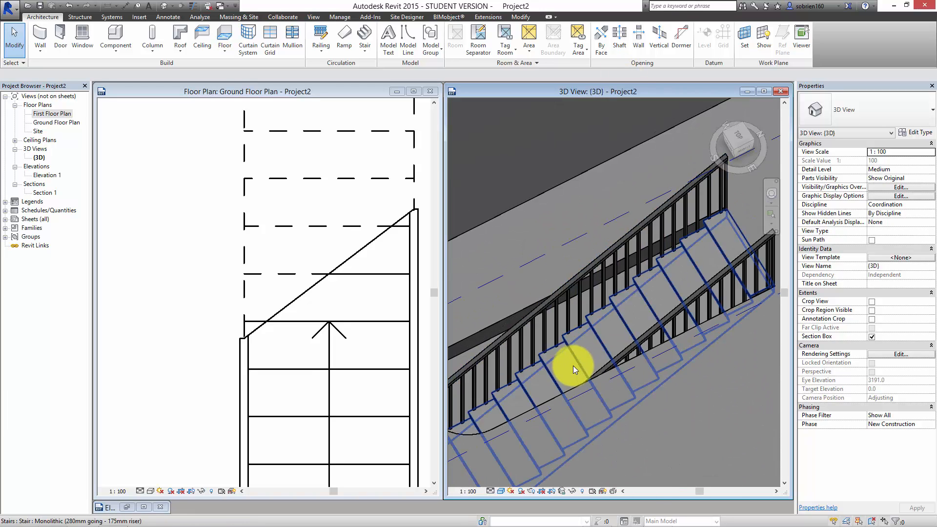
{"action": "middle_click_drag", "start_coordinate": [584, 292], "coordinate": [596, 351], "text": "shift"}
{"action": "scroll", "coordinate": [627, 336], "scroll_direction": "down", "scroll_amount": 2}
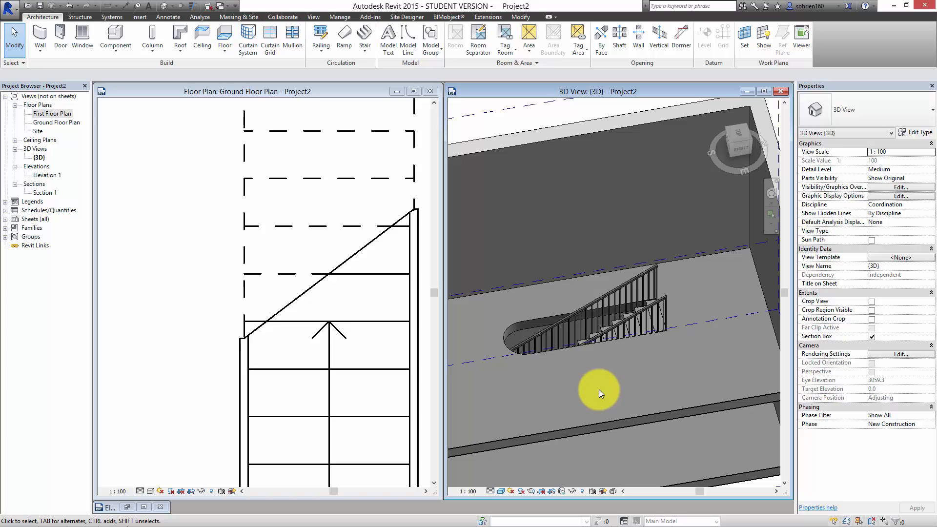
{"action": "middle_click_drag", "start_coordinate": [601, 394], "coordinate": [577, 374], "text": "shift"}
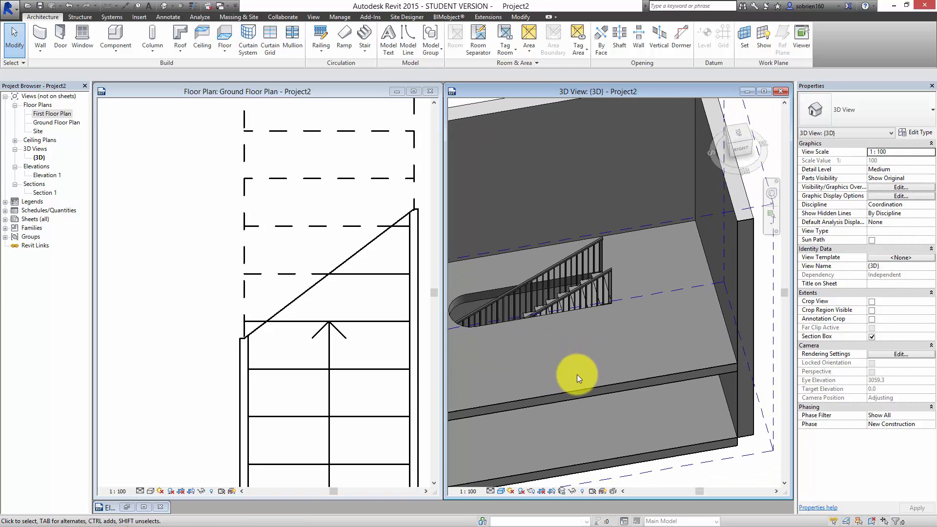
{"action": "scroll", "coordinate": [611, 474], "scroll_direction": "down", "scroll_amount": 2}
{"action": "scroll", "coordinate": [620, 464], "scroll_direction": "down", "scroll_amount": 2}
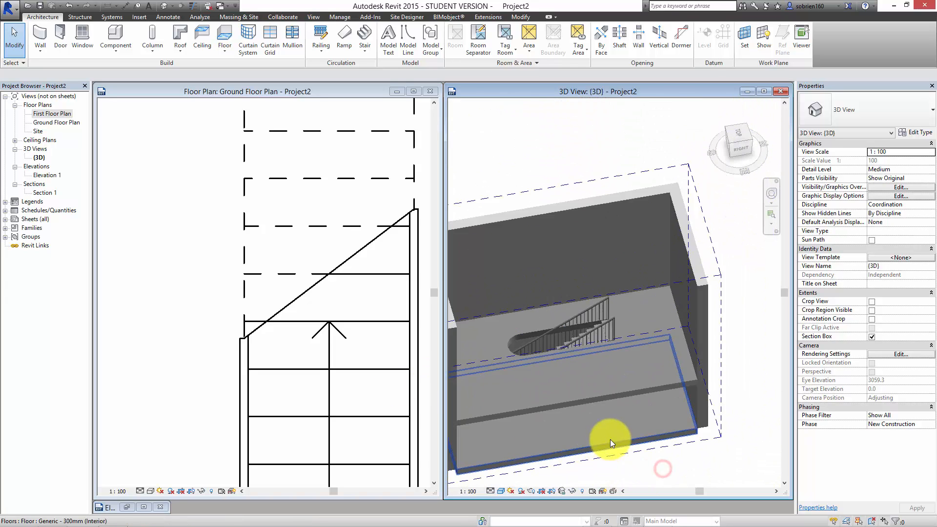
{"action": "scroll", "coordinate": [610, 440], "scroll_direction": "down", "scroll_amount": 2}
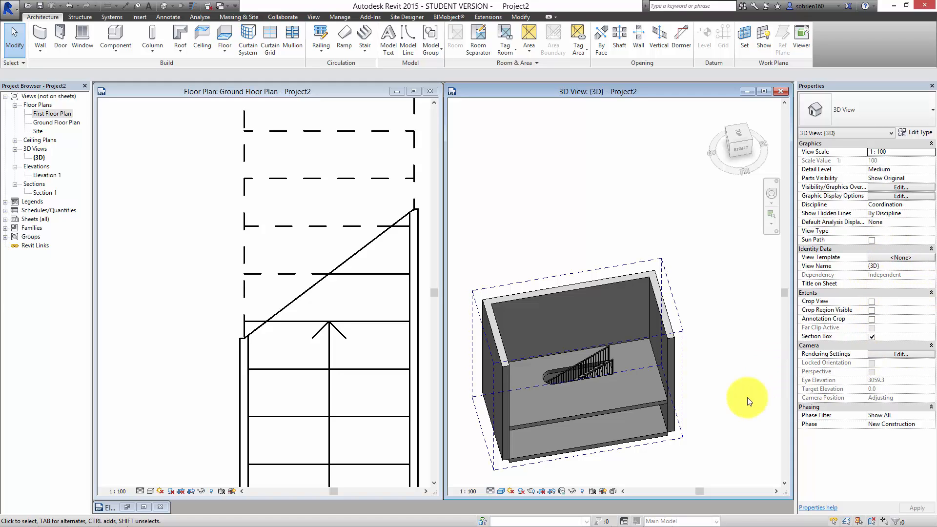
Turn off the section box in the 3D view to show the whole building
{"action": "left_click", "coordinate": [872, 337]}
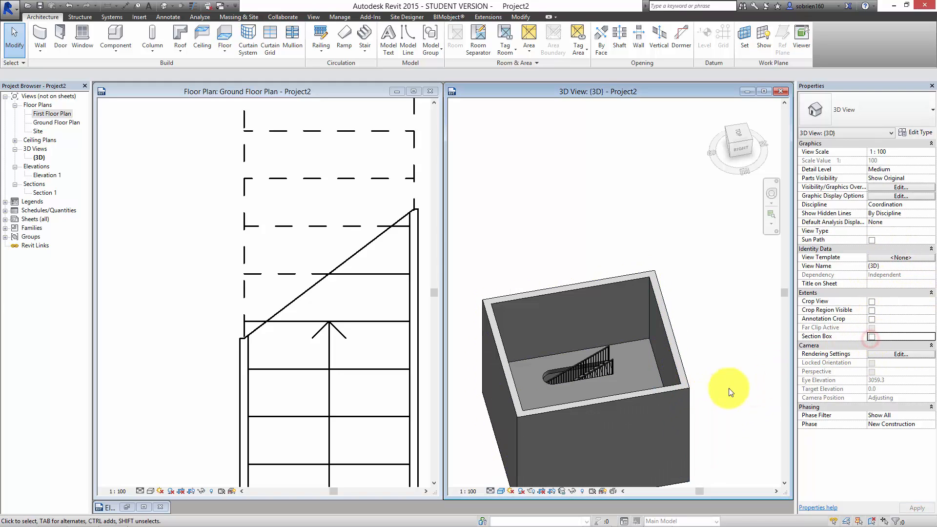
{"action": "scroll", "coordinate": [537, 419], "scroll_direction": "down", "scroll_amount": 1}
{"action": "middle_click_drag", "start_coordinate": [514, 415], "coordinate": [533, 410]}
In the ground floor plan, start a Stair by Sketch and draw an upward straight run 2240 mm long outside the building's right-hand wall
{"action": "left_click", "coordinate": [184, 365]}
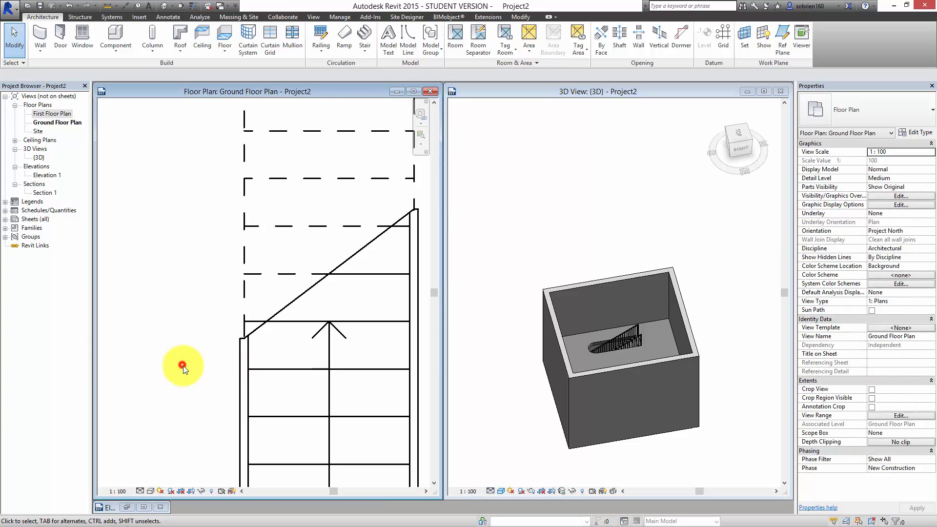
{"action": "scroll", "coordinate": [184, 365], "scroll_direction": "down", "scroll_amount": 3}
{"action": "middle_click_drag", "start_coordinate": [296, 382], "coordinate": [315, 384]}
{"action": "scroll", "coordinate": [315, 384], "scroll_direction": "down", "scroll_amount": 5}
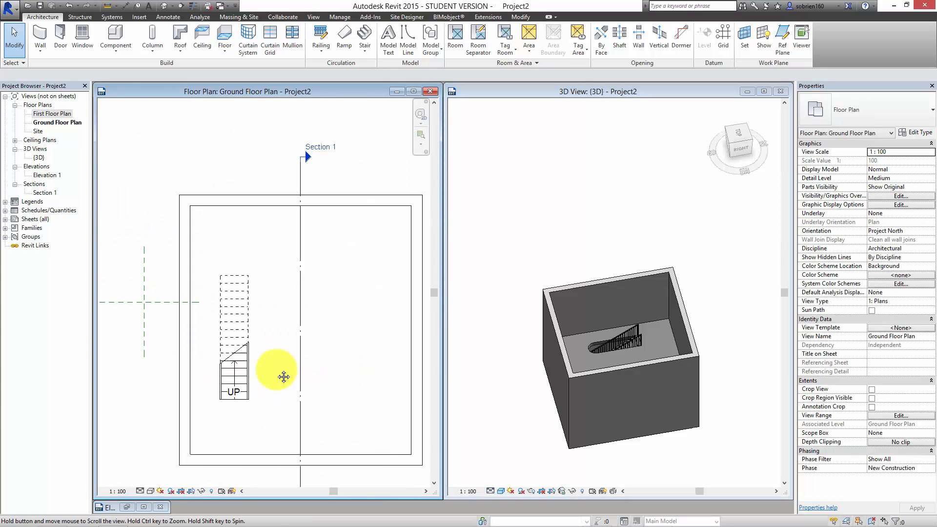
{"action": "scroll", "coordinate": [249, 366], "scroll_direction": "down", "scroll_amount": 3}
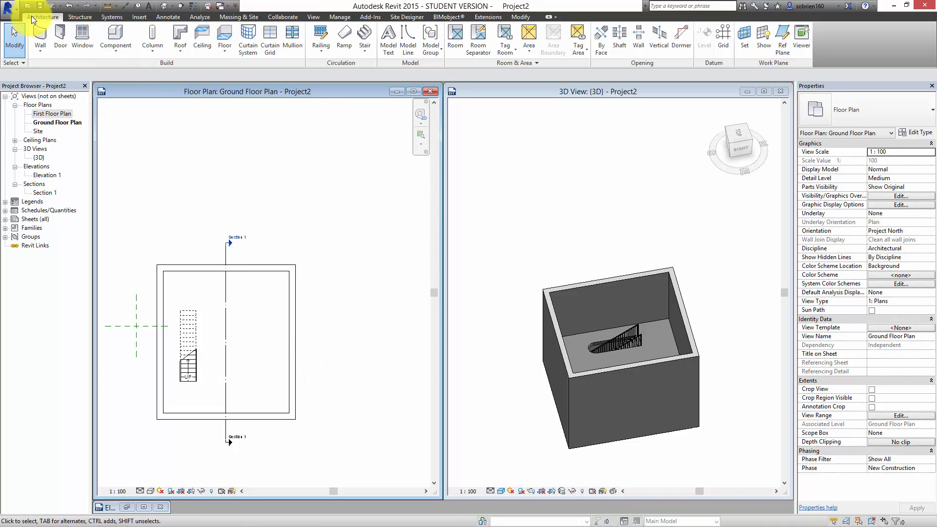
{"action": "left_click", "coordinate": [365, 52]}
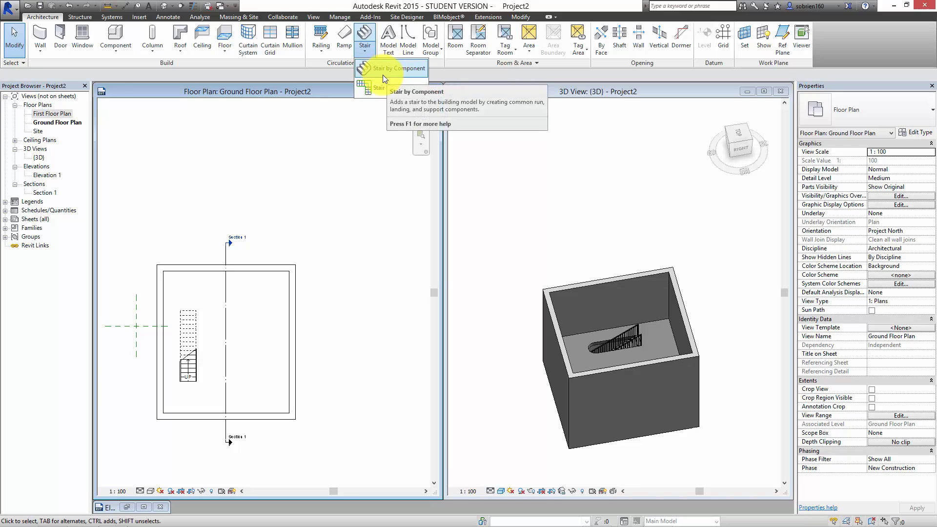
{"action": "left_click", "coordinate": [382, 89]}
{"action": "scroll", "coordinate": [379, 211], "scroll_direction": "down", "scroll_amount": 2}
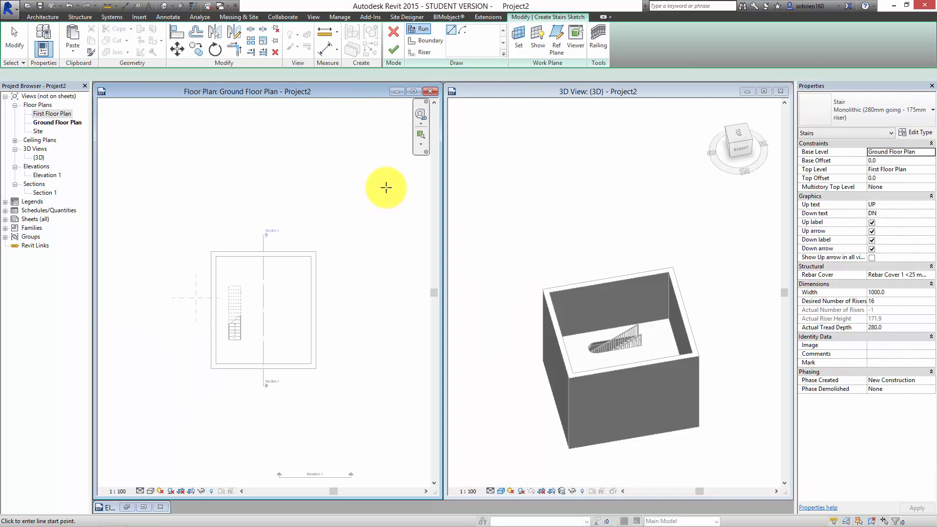
{"action": "mouse_move", "coordinate": [361, 200]}
{"action": "middle_mouse_down"}
{"action": "mouse_move", "coordinate": [321, 221]}
{"action": "mouse_move", "coordinate": [258, 203]}
{"action": "middle_mouse_up"}
{"action": "scroll", "coordinate": [301, 172], "scroll_direction": "down", "scroll_amount": 1}
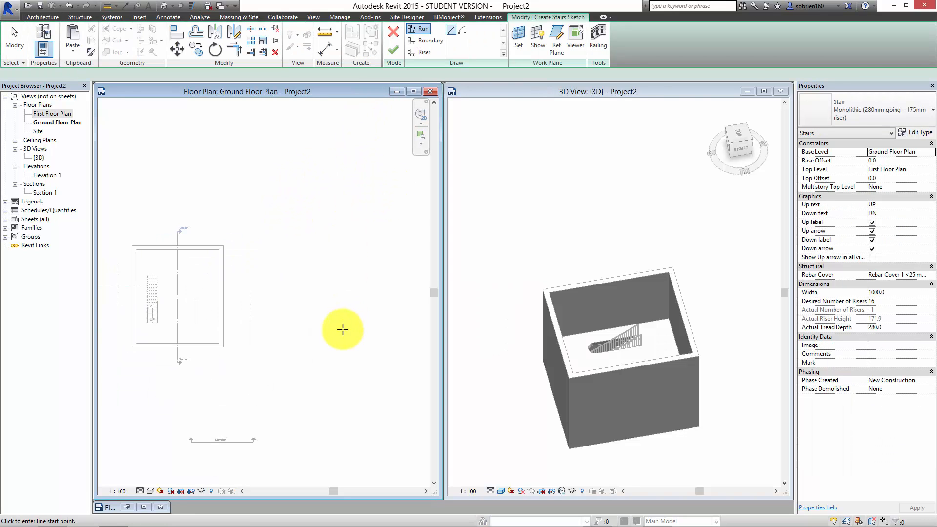
{"action": "left_click", "coordinate": [311, 337]}
{"action": "scroll", "coordinate": [309, 311], "scroll_direction": "up", "scroll_amount": 3}
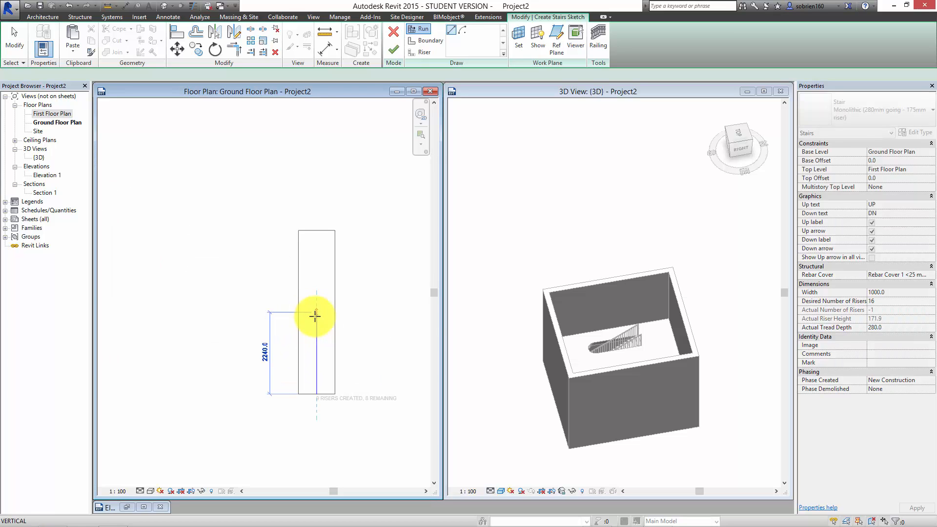
{"action": "left_click", "coordinate": [315, 317]}
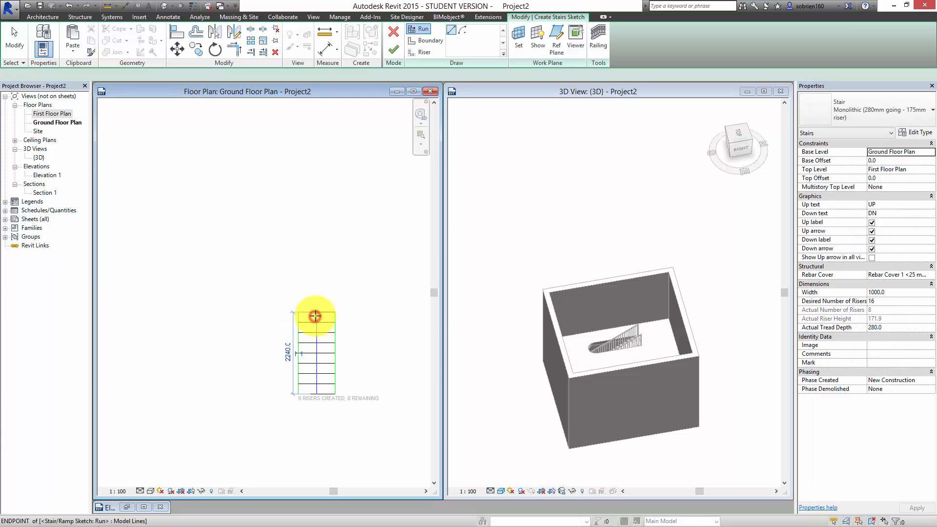
Draw a second run 1960 mm long in line with the first, leaving a gap for a landing, and finish the stair
{"action": "left_click", "coordinate": [318, 275]}
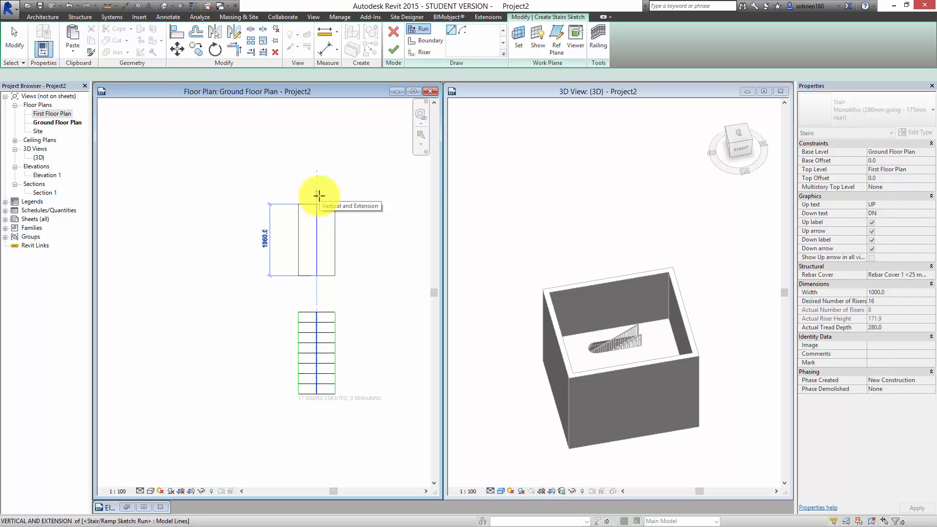
{"action": "left_click", "coordinate": [319, 195]}
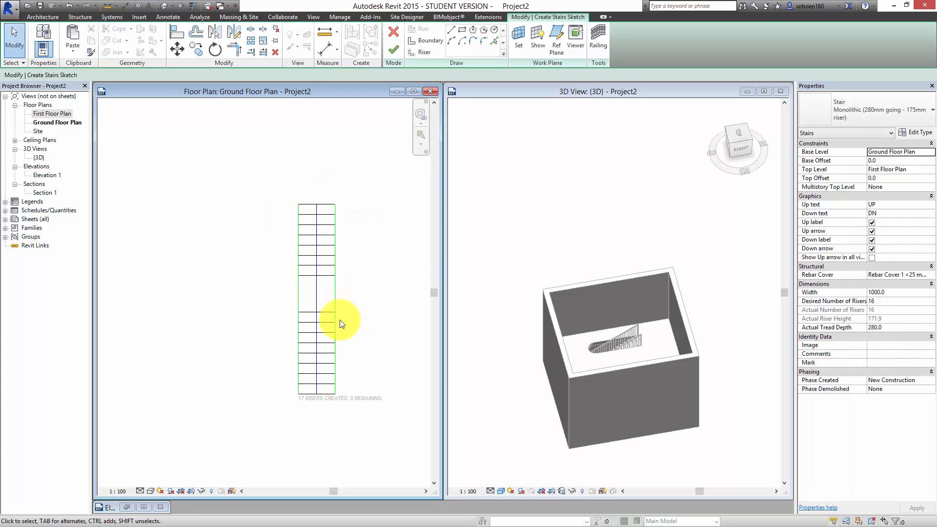
{"action": "scroll", "coordinate": [340, 320], "scroll_direction": "up", "scroll_amount": 5}
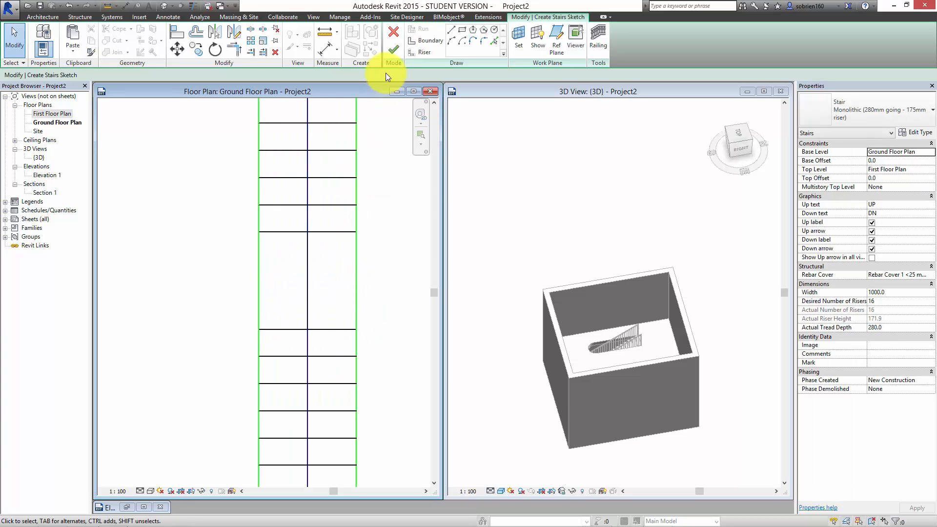
{"action": "left_click", "coordinate": [393, 50]}
{"action": "left_click", "coordinate": [207, 335]}
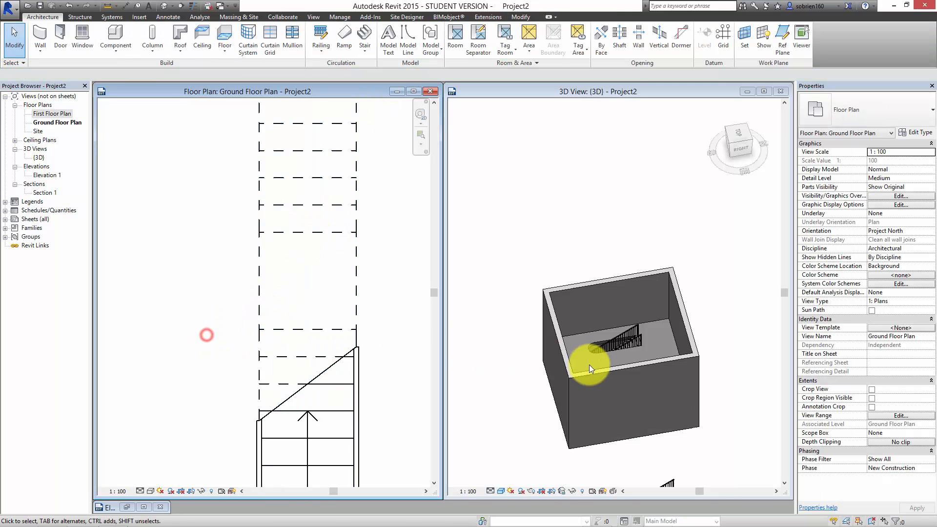
{"action": "middle_click_drag", "start_coordinate": [733, 310], "coordinate": [694, 239]}
{"action": "scroll", "coordinate": [613, 379], "scroll_direction": "up", "scroll_amount": 8}
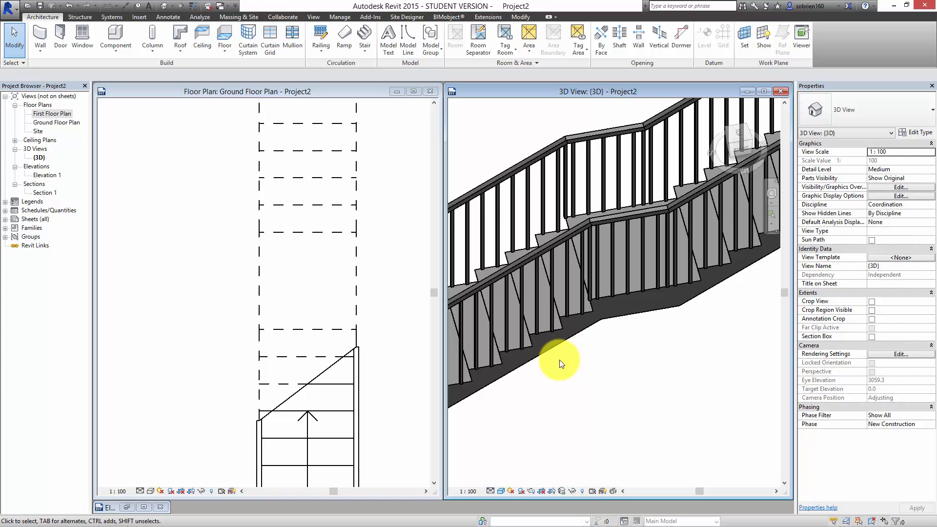
{"action": "scroll", "coordinate": [561, 364], "scroll_direction": "down", "scroll_amount": 8}
Start another Stair by Sketch in the ground floor plan and draw an upward run 1680 mm long beside the straight landing stair
{"action": "left_click", "coordinate": [377, 309]}
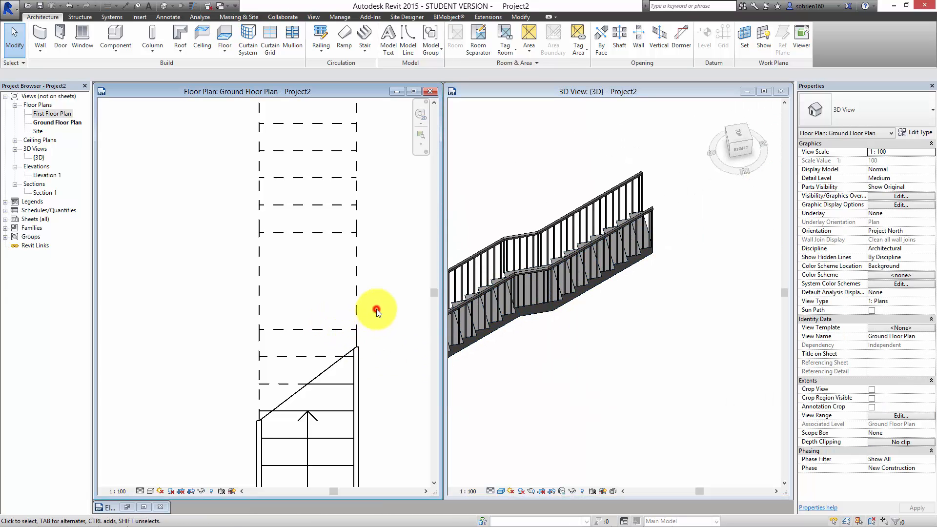
{"action": "scroll", "coordinate": [377, 309], "scroll_direction": "down", "scroll_amount": 6}
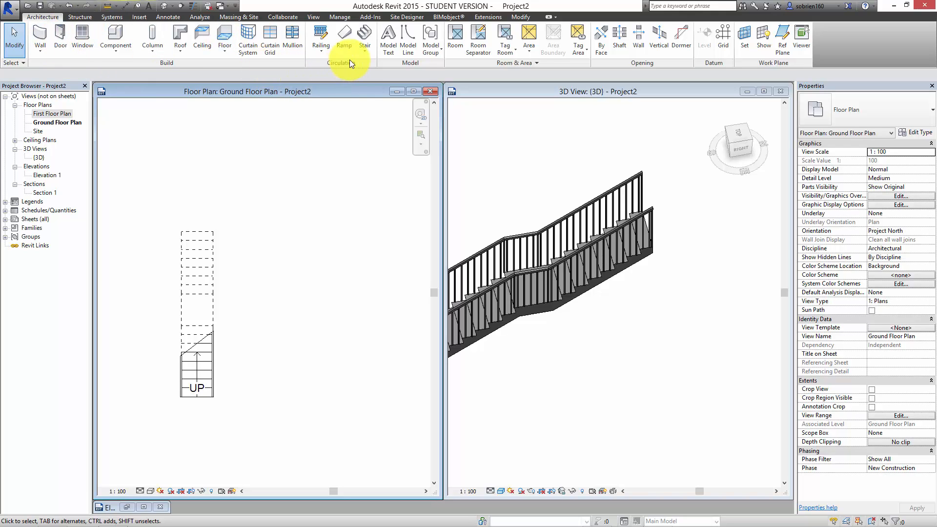
{"action": "left_click", "coordinate": [365, 51]}
{"action": "left_click", "coordinate": [370, 86]}
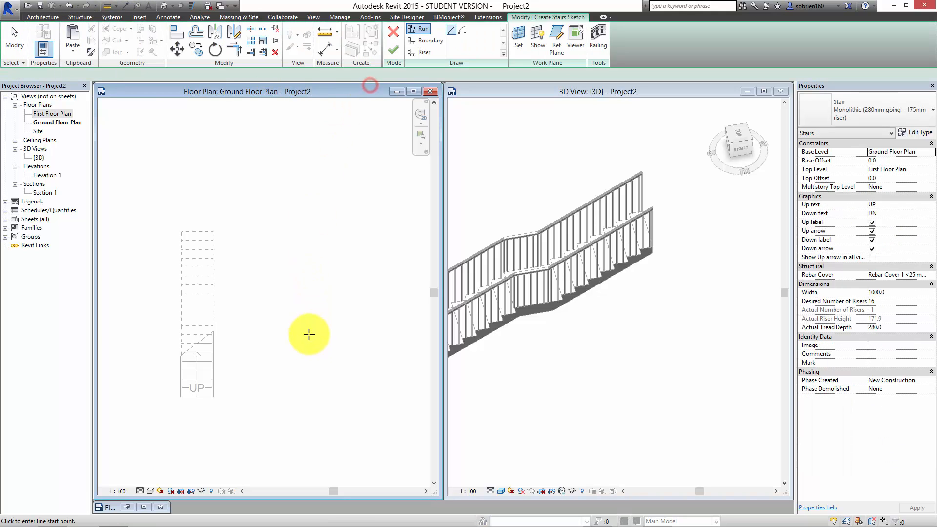
{"action": "left_click", "coordinate": [297, 384]}
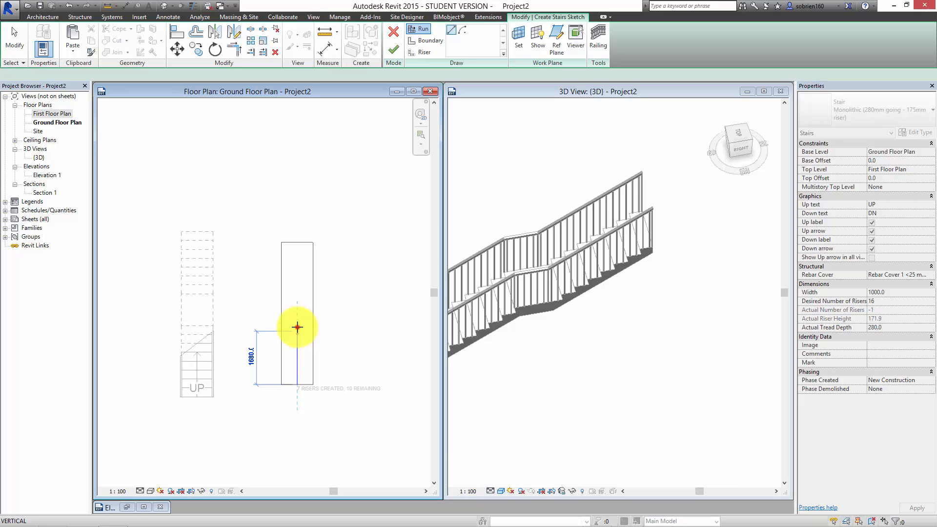
{"action": "left_click", "coordinate": [297, 328]}
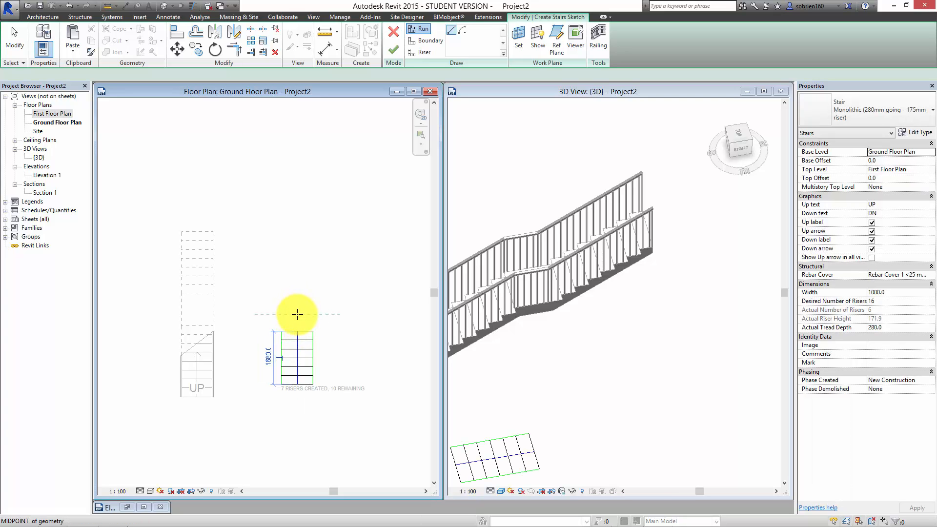
Draw a parallel run back in the opposite direction with the remaining risers, forming a U-shaped stair with a landing, and finish the sketch
{"action": "left_click", "coordinate": [298, 314]}
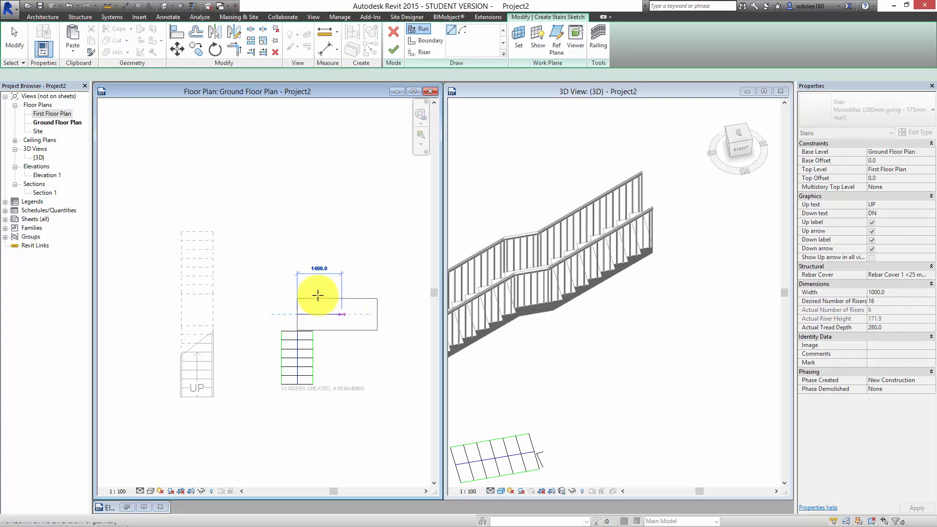
{"action": "key", "text": "Escape"}
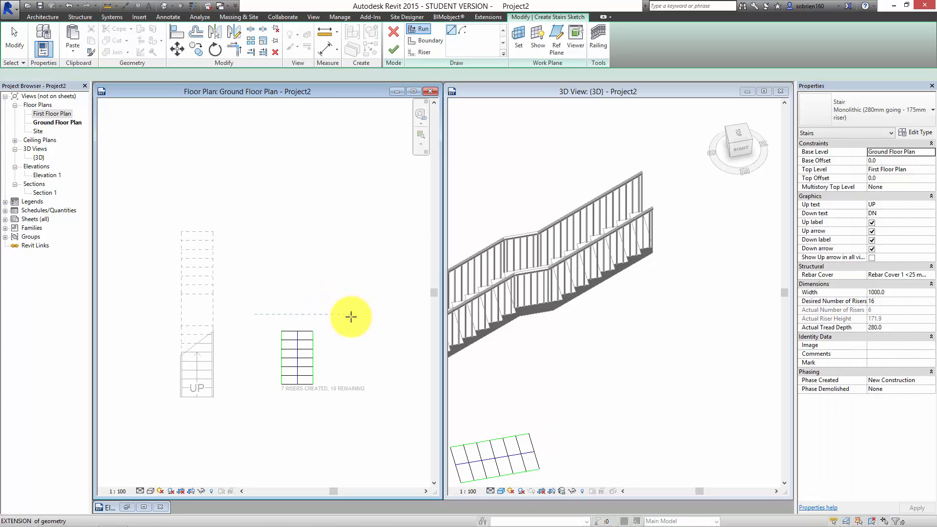
{"action": "left_click", "coordinate": [351, 315]}
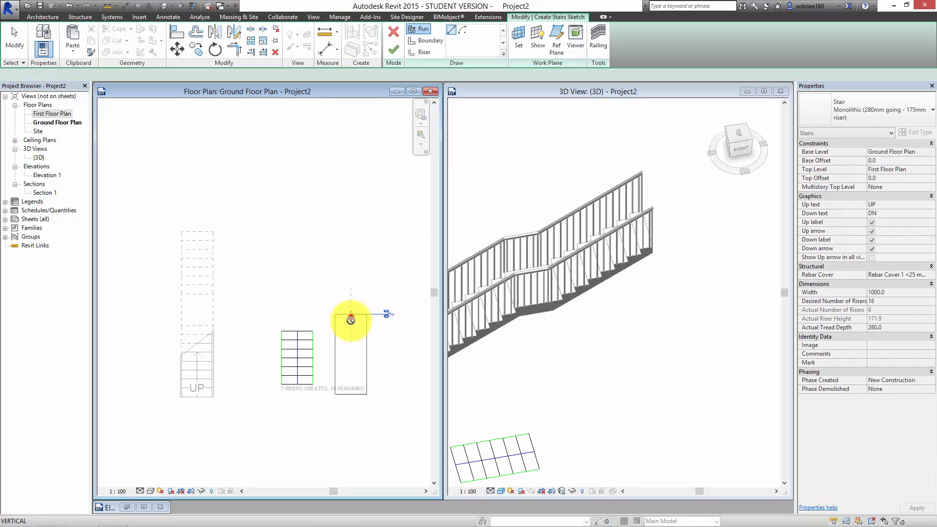
{"action": "left_click", "coordinate": [351, 407]}
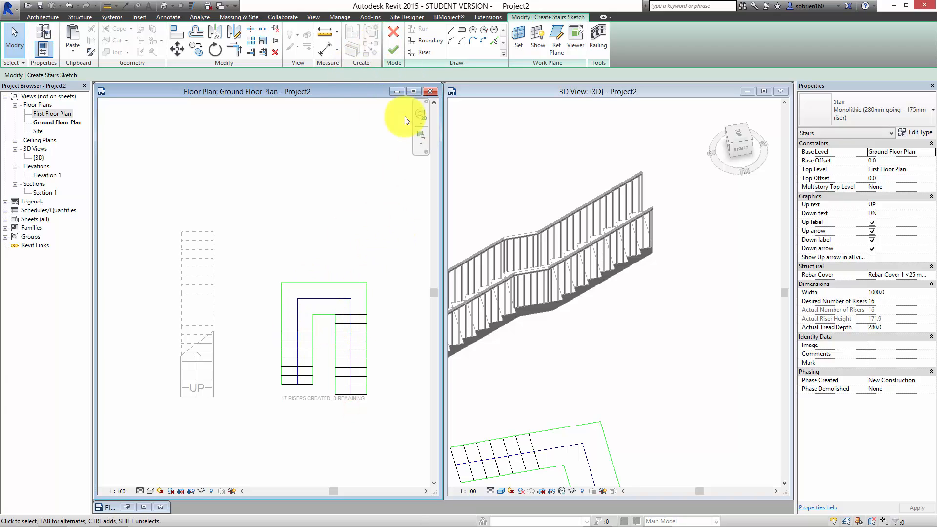
{"action": "left_click", "coordinate": [388, 47]}
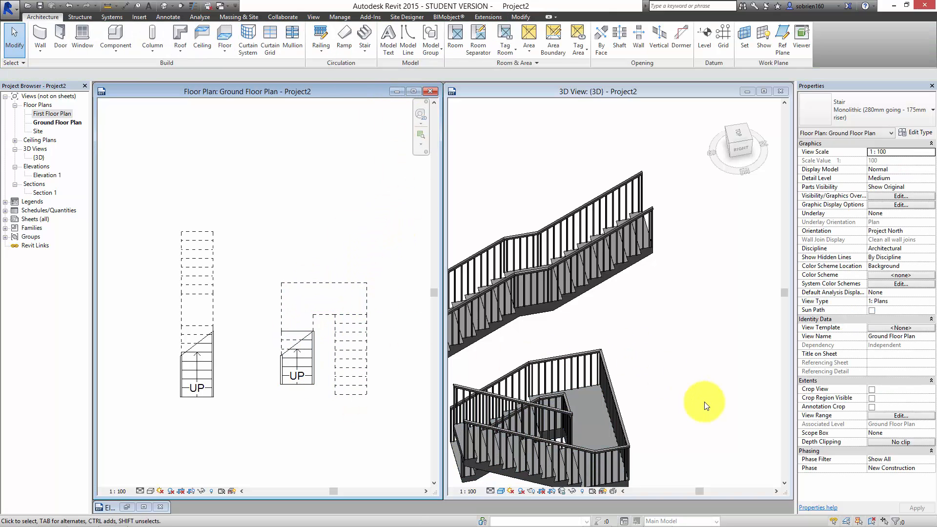
{"action": "left_click", "coordinate": [663, 398]}
{"action": "middle_click_drag", "start_coordinate": [555, 405], "coordinate": [531, 389], "text": "shift"}
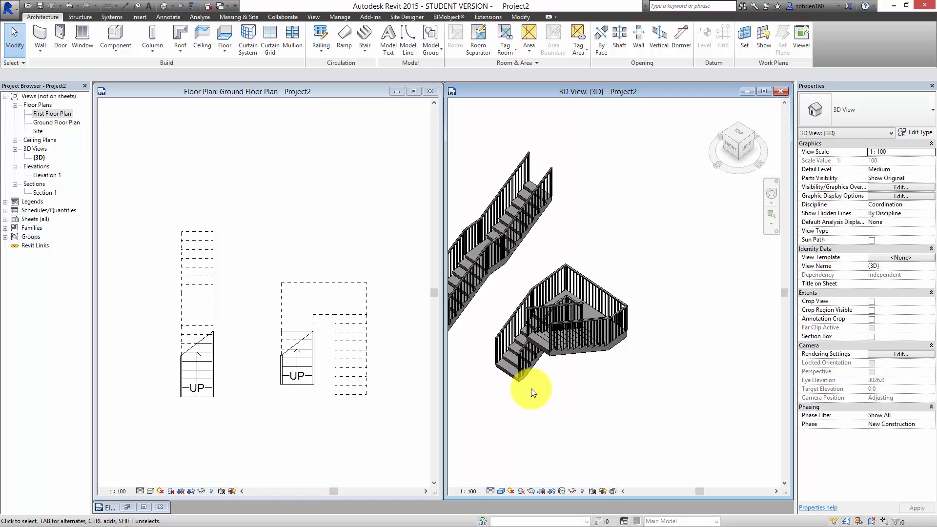
{"action": "middle_click_drag", "start_coordinate": [540, 397], "coordinate": [585, 421]}
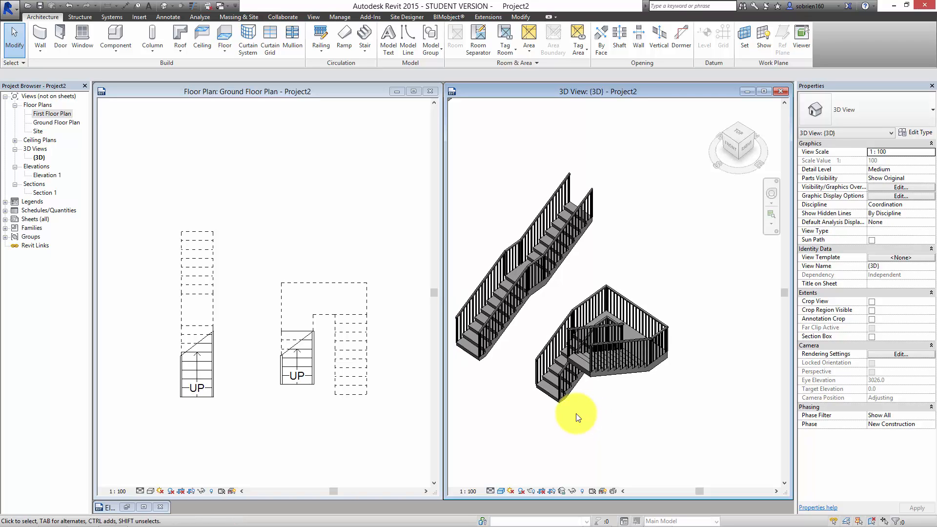
{"action": "left_click", "coordinate": [598, 518]}
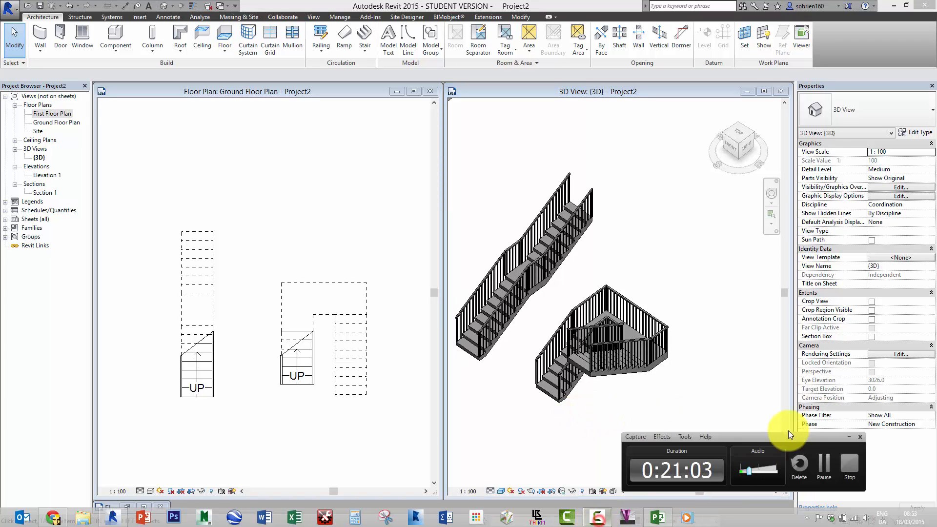
{"action": "left_click", "coordinate": [824, 464]}
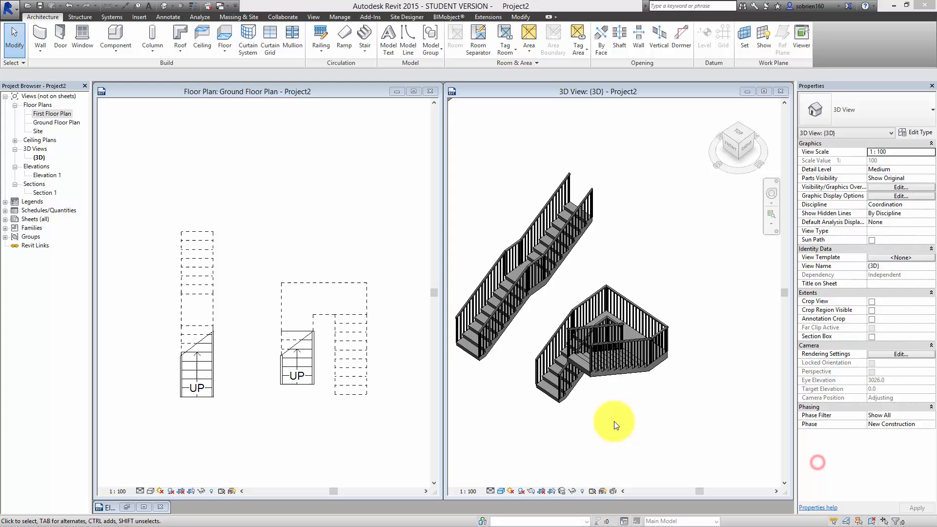
{"action": "left_click", "coordinate": [614, 423]}
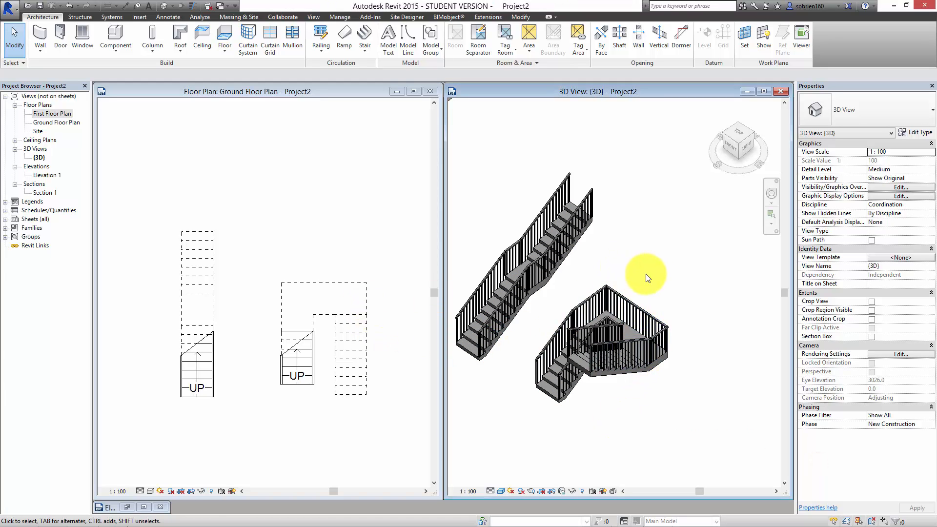
{"action": "middle_click_drag", "start_coordinate": [638, 284], "coordinate": [665, 269]}
{"action": "scroll", "coordinate": [643, 267], "scroll_direction": "down", "scroll_amount": 1}
{"action": "middle_click_drag", "start_coordinate": [583, 333], "coordinate": [571, 368]}
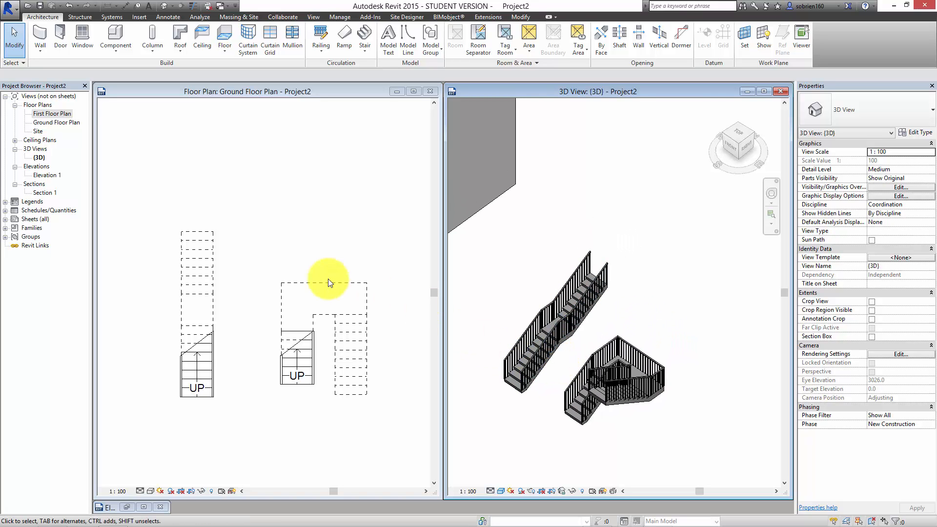
Open the U-shaped stair's sketch for editing from the ground floor plan and check the landing's outer boundary line
{"action": "left_click", "coordinate": [384, 267]}
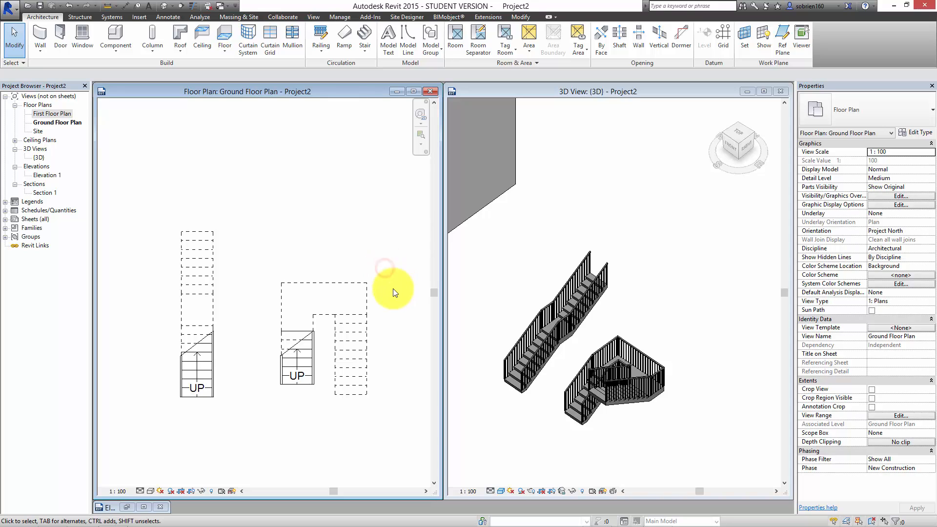
{"action": "left_click", "coordinate": [367, 291]}
{"action": "left_click", "coordinate": [379, 307]}
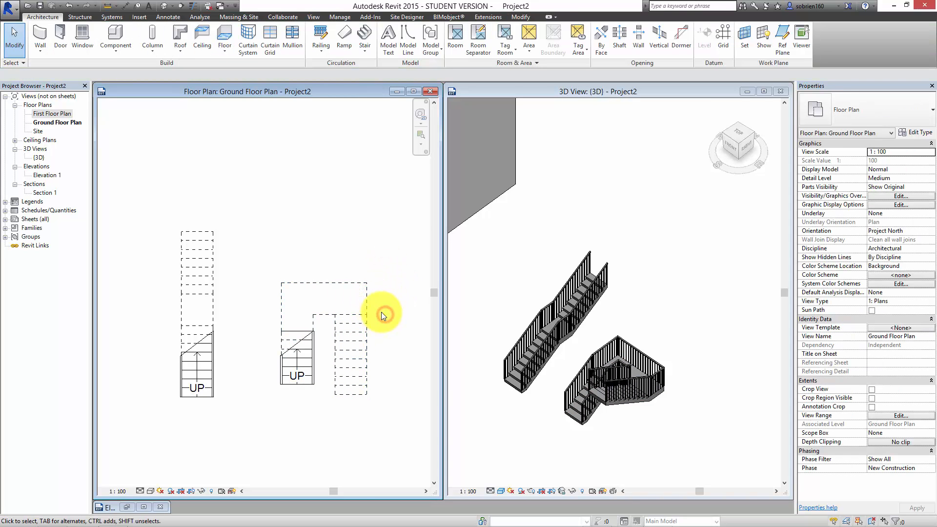
{"action": "middle_click_drag", "start_coordinate": [376, 224], "coordinate": [362, 257]}
{"action": "left_click", "coordinate": [343, 292]}
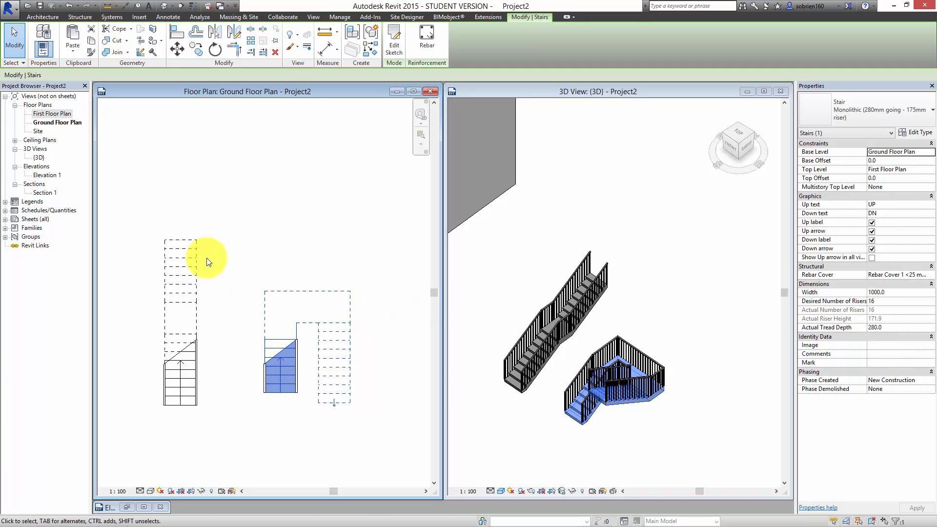
{"action": "left_click", "coordinate": [388, 40]}
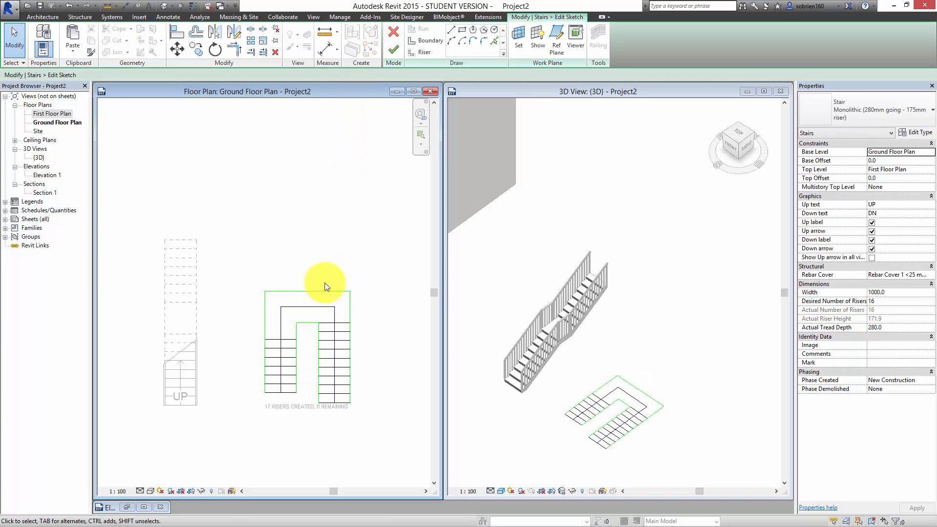
{"action": "scroll", "coordinate": [325, 292], "scroll_direction": "up", "scroll_amount": 2}
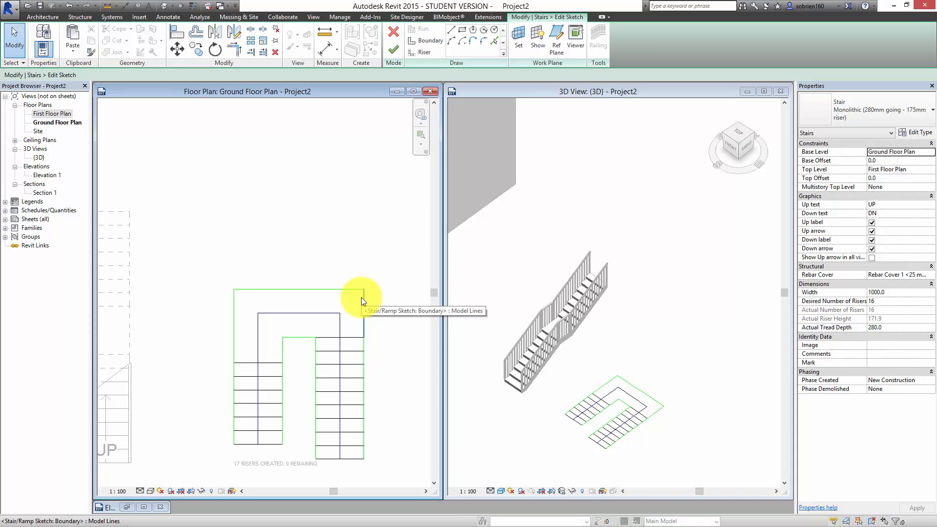
{"action": "left_click", "coordinate": [343, 289]}
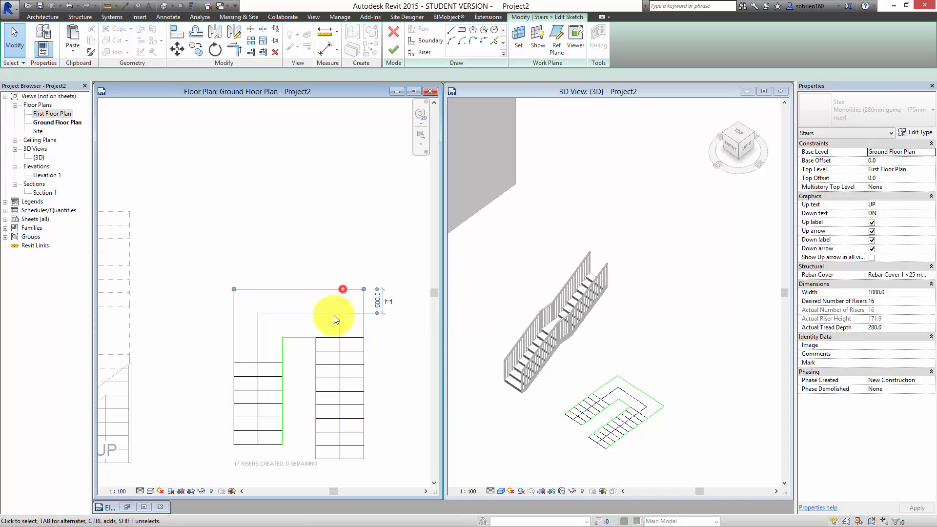
{"action": "left_click", "coordinate": [372, 226]}
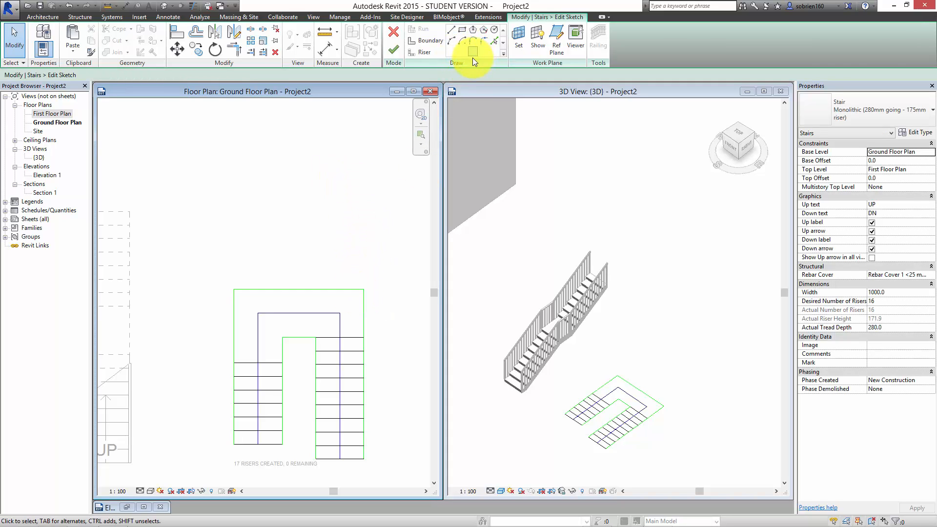
Draw a semicircular Start-End-Radius boundary arc of about 1345 mm radius between the outer corners of the U-shaped stair's landing
{"action": "left_click", "coordinate": [441, 40]}
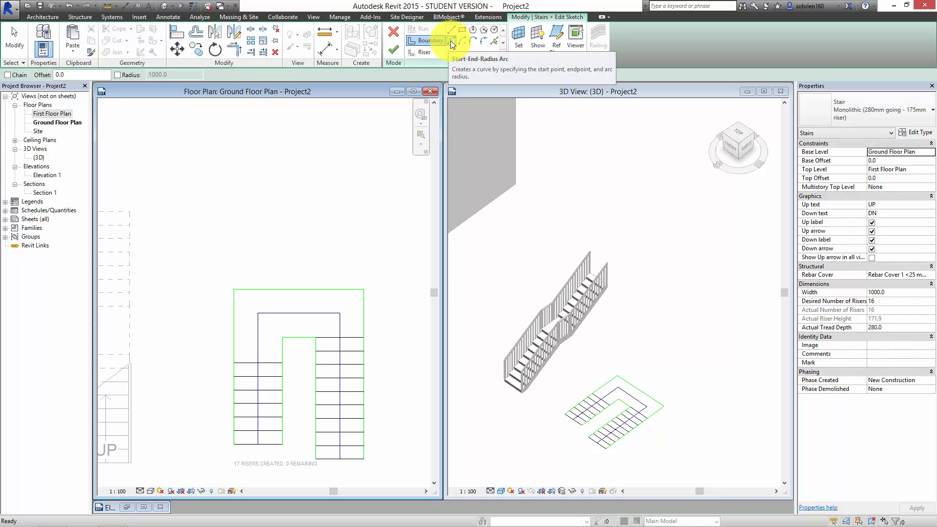
{"action": "left_click", "coordinate": [450, 40]}
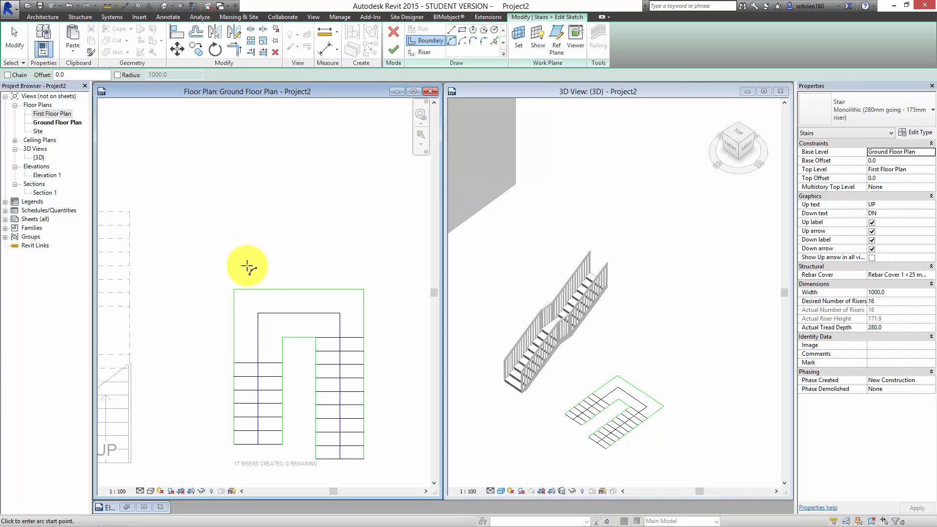
{"action": "left_click", "coordinate": [236, 289]}
{"action": "left_click", "coordinate": [363, 289]}
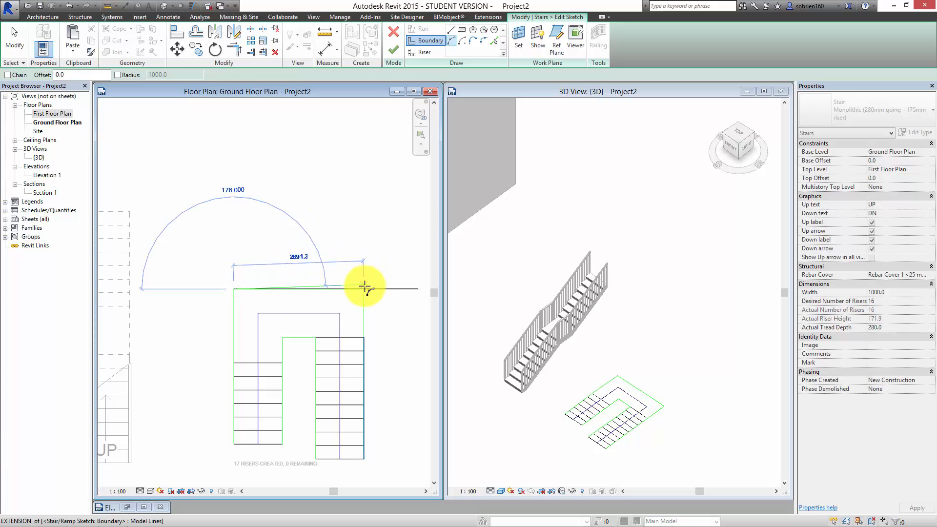
{"action": "left_click", "coordinate": [340, 227]}
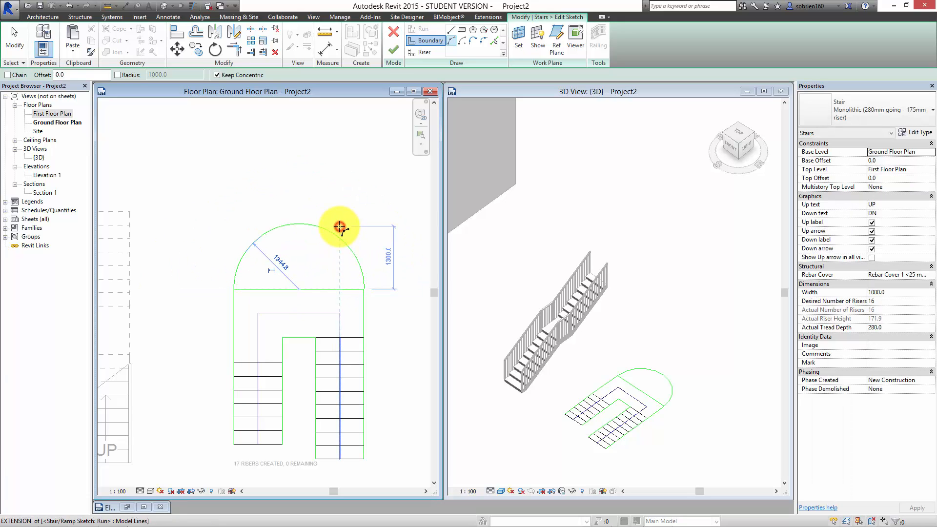
{"action": "key", "text": "Escape"}
{"action": "key", "text": "Escape"}
Delete the straight boundary line beneath the landing's new arc and finish the U-shaped stair's sketch
{"action": "scroll", "coordinate": [308, 294], "scroll_direction": "up", "scroll_amount": 2}
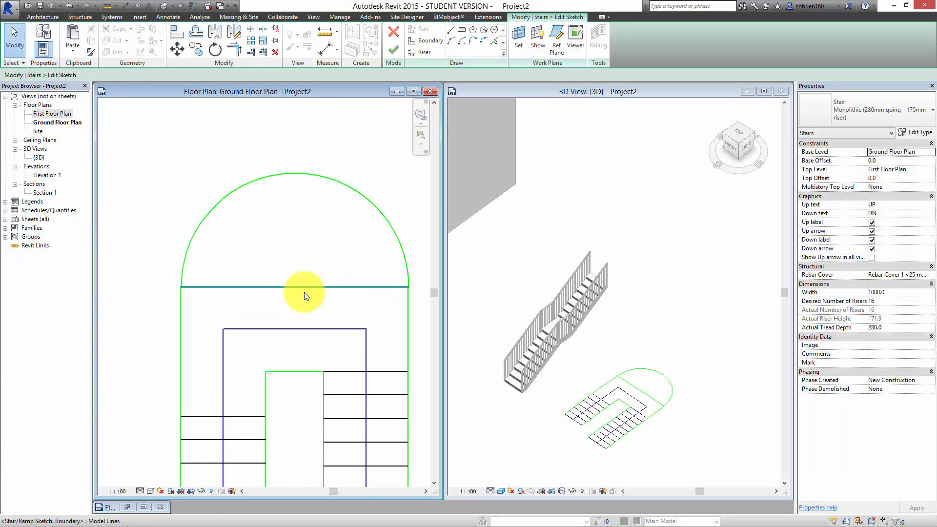
{"action": "left_click", "coordinate": [304, 289]}
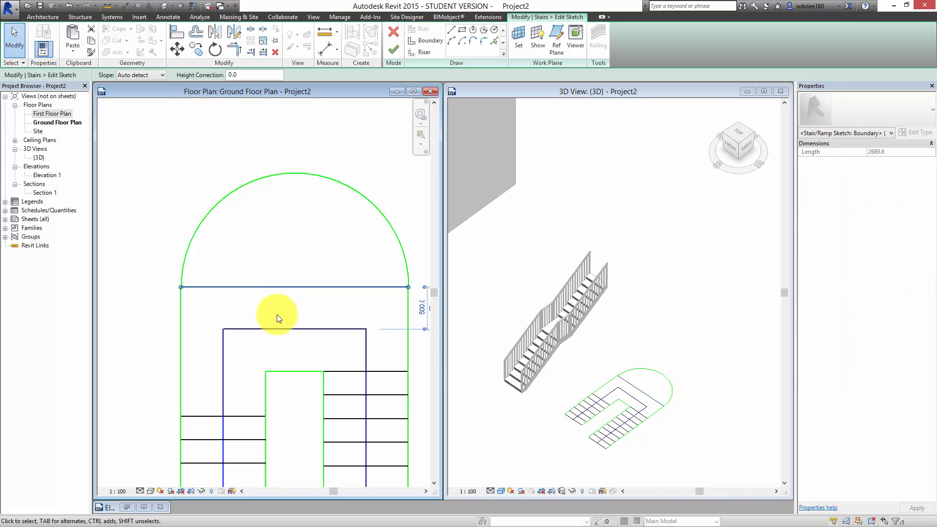
{"action": "key", "text": "Delete"}
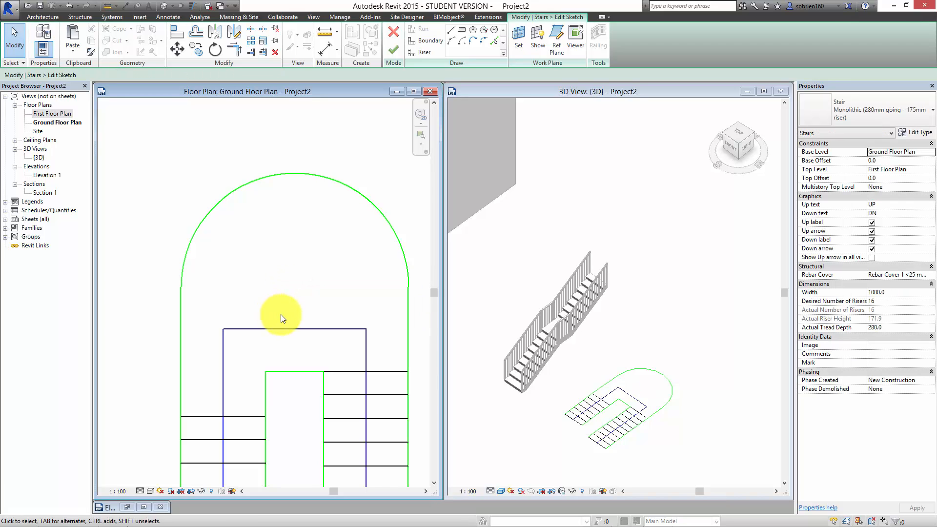
{"action": "scroll", "coordinate": [281, 318], "scroll_direction": "down", "scroll_amount": 2}
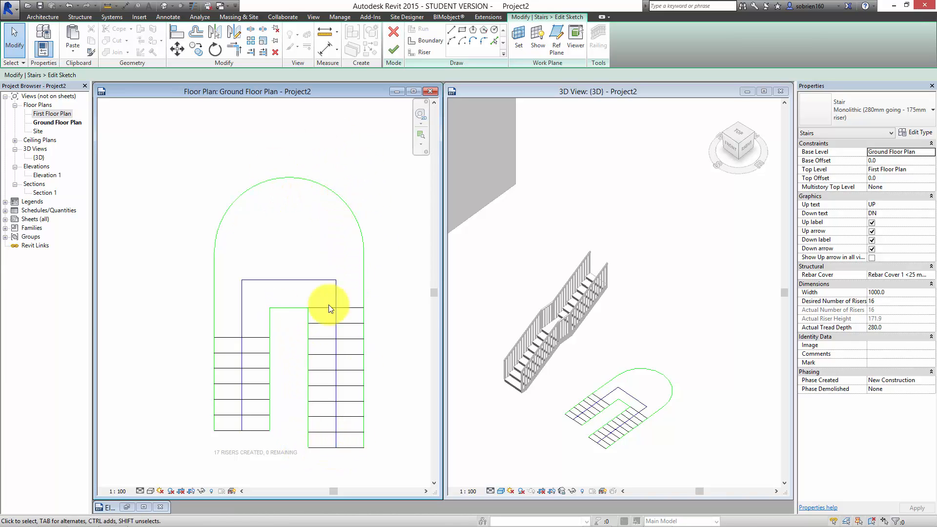
{"action": "middle_click_drag", "start_coordinate": [305, 313], "coordinate": [266, 284]}
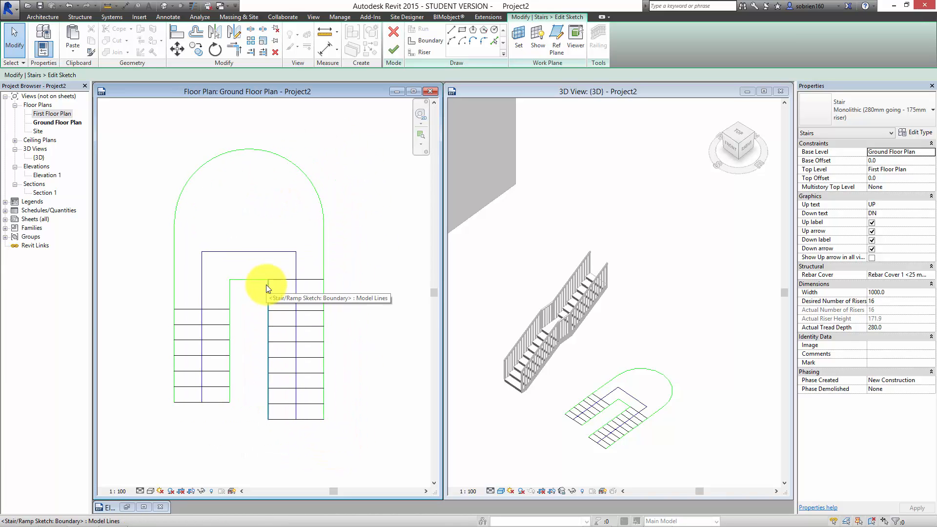
{"action": "left_click", "coordinate": [394, 54]}
{"action": "scroll", "coordinate": [676, 398], "scroll_direction": "up", "scroll_amount": 2}
{"action": "left_click", "coordinate": [689, 383]}
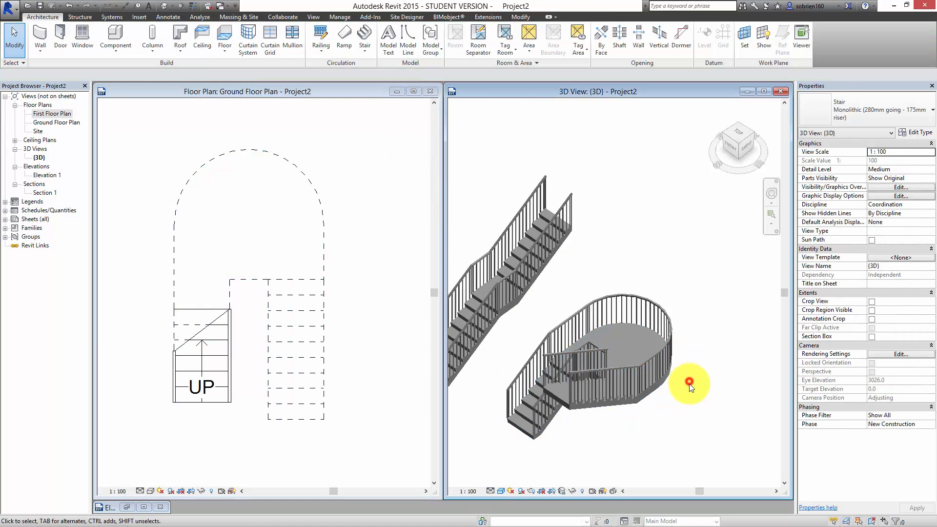
{"action": "middle_click_drag", "start_coordinate": [677, 401], "coordinate": [678, 365], "text": "shift"}
{"action": "middle_click_drag", "start_coordinate": [679, 365], "coordinate": [607, 259], "text": "shift"}
{"action": "scroll", "coordinate": [615, 268], "scroll_direction": "down", "scroll_amount": 5}
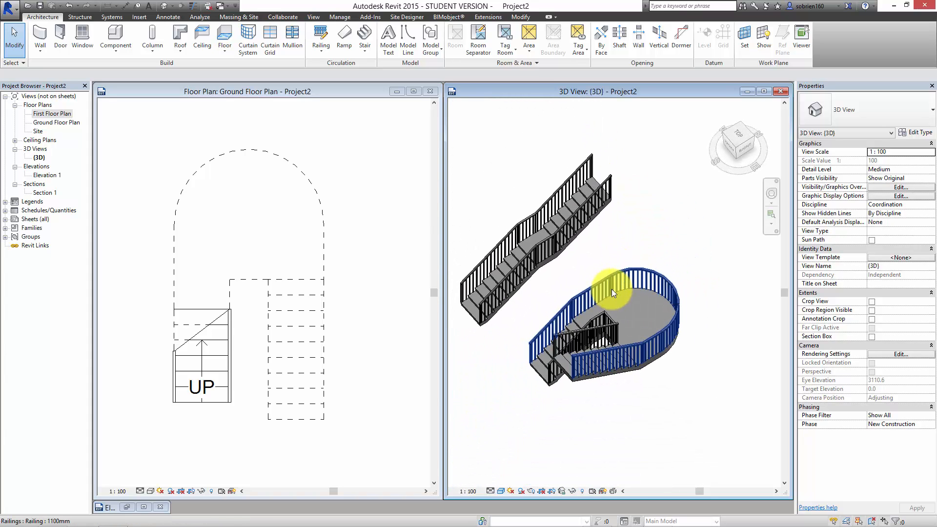
Open the straight landing stair's sketch for editing from the ground floor plan
{"action": "left_click", "coordinate": [388, 295]}
{"action": "scroll", "coordinate": [375, 304], "scroll_direction": "down", "scroll_amount": 2}
{"action": "scroll", "coordinate": [375, 302], "scroll_direction": "down", "scroll_amount": 1}
{"action": "middle_click_drag", "start_coordinate": [346, 321], "coordinate": [379, 329]}
{"action": "scroll", "coordinate": [209, 355], "scroll_direction": "up", "scroll_amount": 1}
{"action": "scroll", "coordinate": [209, 356], "scroll_direction": "up", "scroll_amount": 1}
{"action": "mouse_move", "coordinate": [208, 361]}
{"action": "middle_mouse_down"}
{"action": "mouse_move", "coordinate": [207, 378]}
{"action": "mouse_move", "coordinate": [221, 374]}
{"action": "middle_mouse_up"}
{"action": "scroll", "coordinate": [208, 381], "scroll_direction": "down", "scroll_amount": 1}
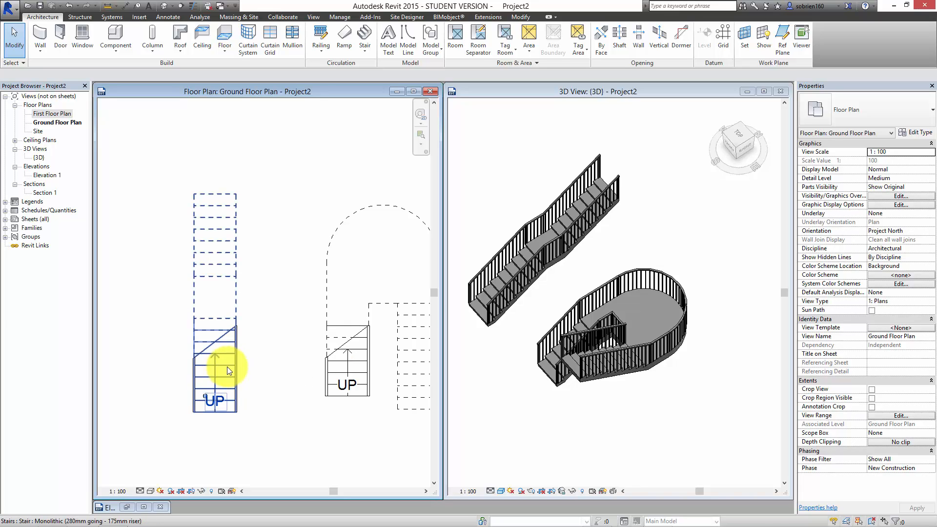
{"action": "left_click", "coordinate": [229, 371]}
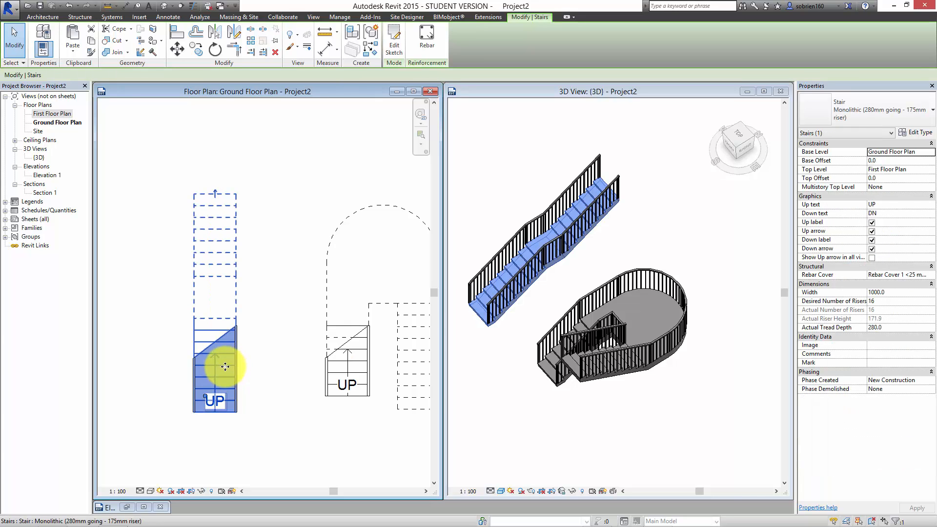
{"action": "left_click", "coordinate": [395, 39]}
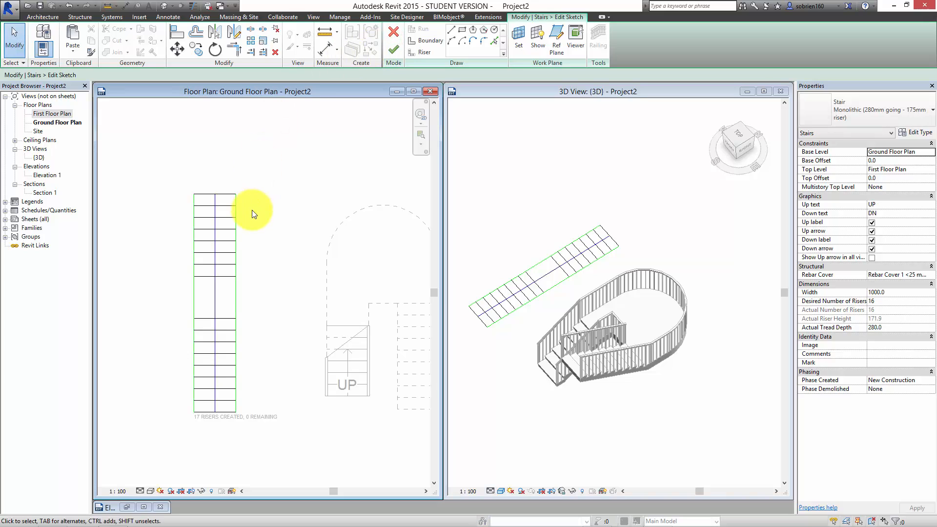
{"action": "middle_click_drag", "start_coordinate": [251, 210], "coordinate": [264, 198]}
{"action": "scroll", "coordinate": [188, 324], "scroll_direction": "up", "scroll_amount": 3}
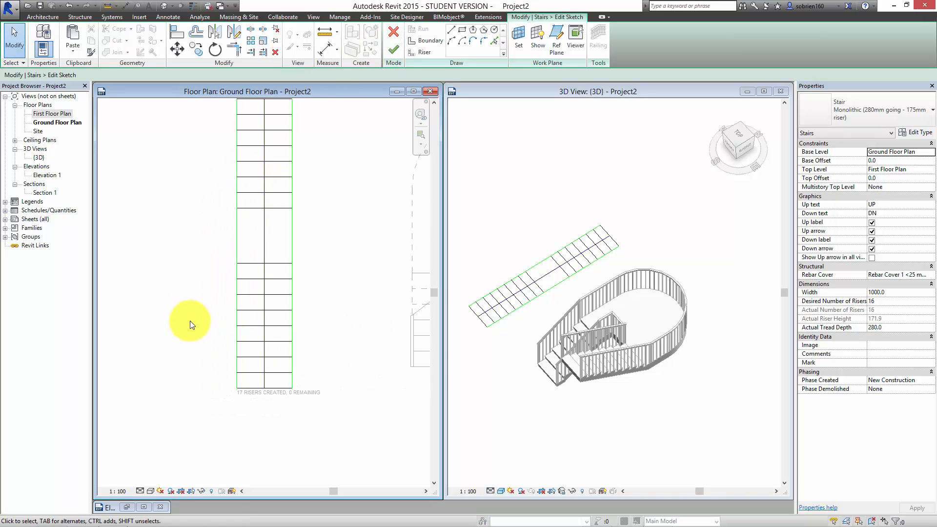
{"action": "left_click", "coordinate": [243, 301]}
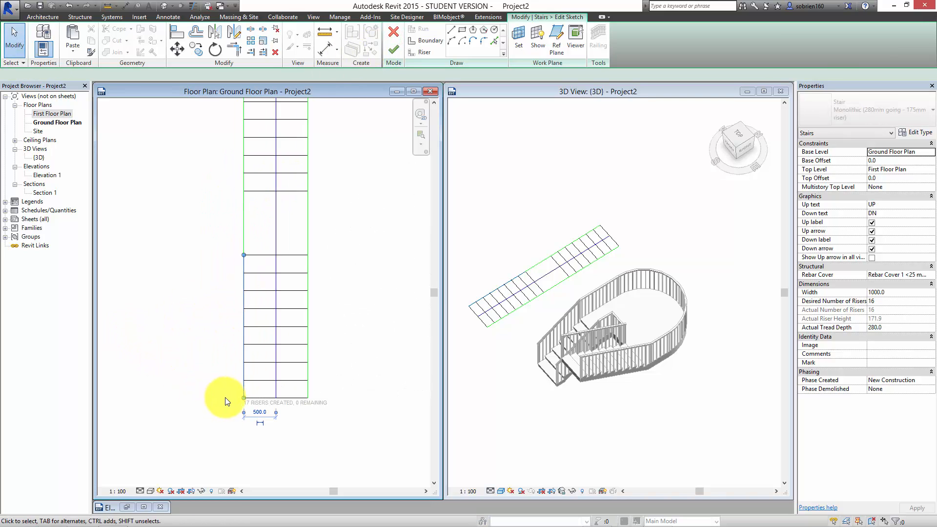
{"action": "left_click_drag", "start_coordinate": [244, 397], "coordinate": [194, 397]}
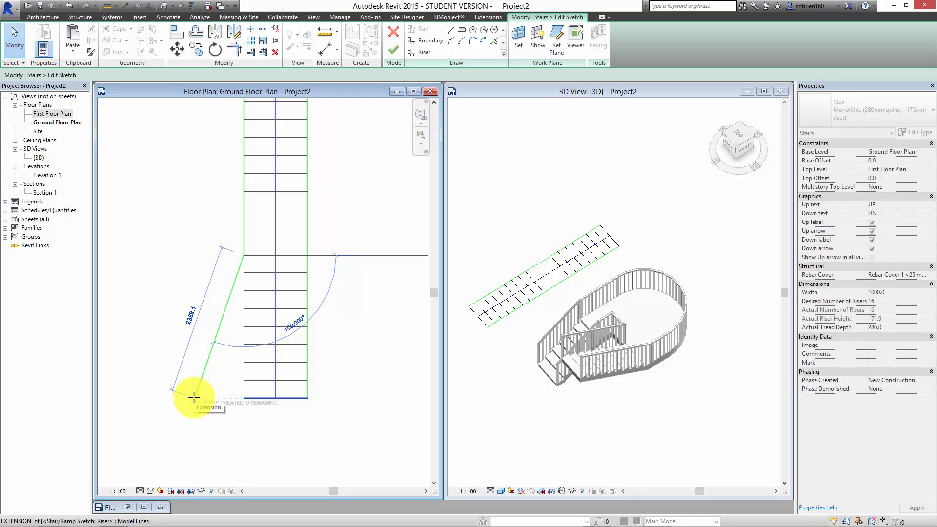
{"action": "key", "text": "Escape"}
Flare the lower run's left boundary by moving its bottom end outward along the first riser's line
{"action": "middle_click_drag", "start_coordinate": [250, 325], "coordinate": [251, 370]}
{"action": "scroll", "coordinate": [251, 371], "scroll_direction": "down", "scroll_amount": 1}
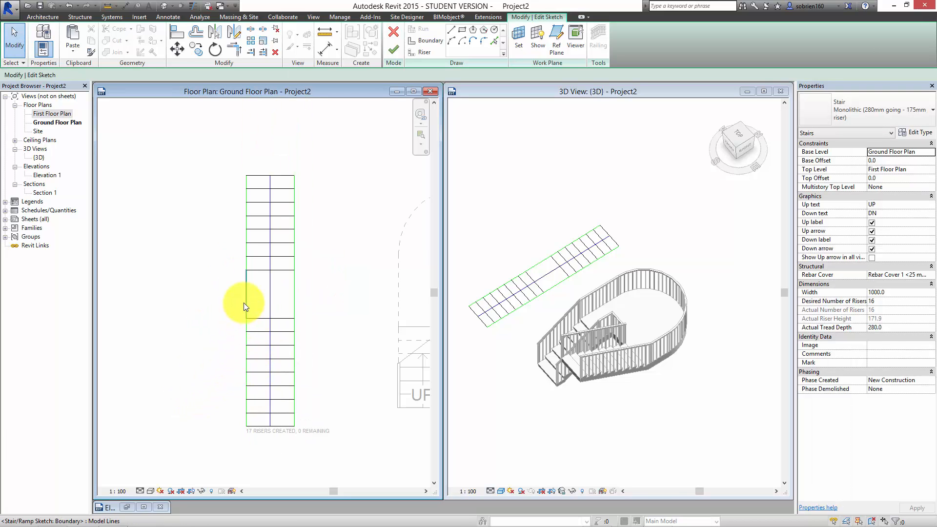
{"action": "scroll", "coordinate": [243, 302], "scroll_direction": "down", "scroll_amount": 1}
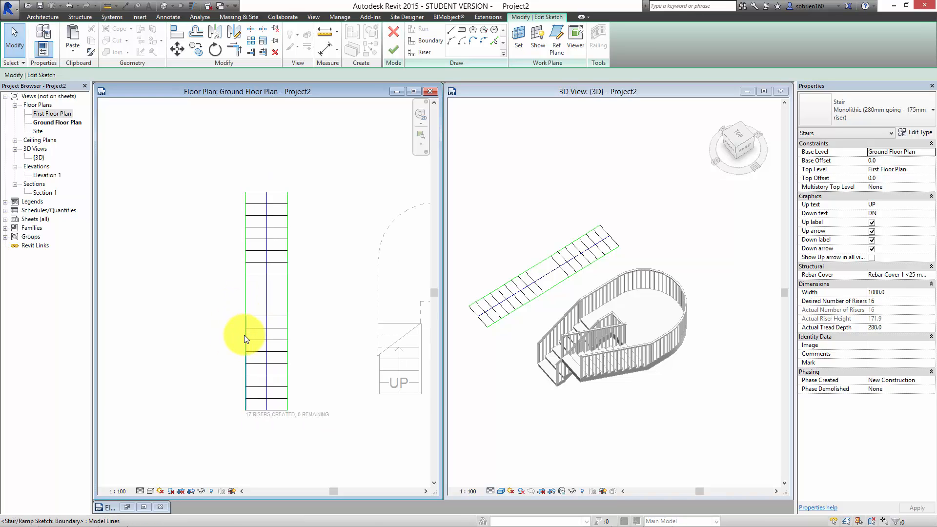
{"action": "left_click", "coordinate": [244, 334]}
{"action": "left_click_drag", "start_coordinate": [244, 409], "coordinate": [215, 410]}
{"action": "left_click", "coordinate": [310, 391]}
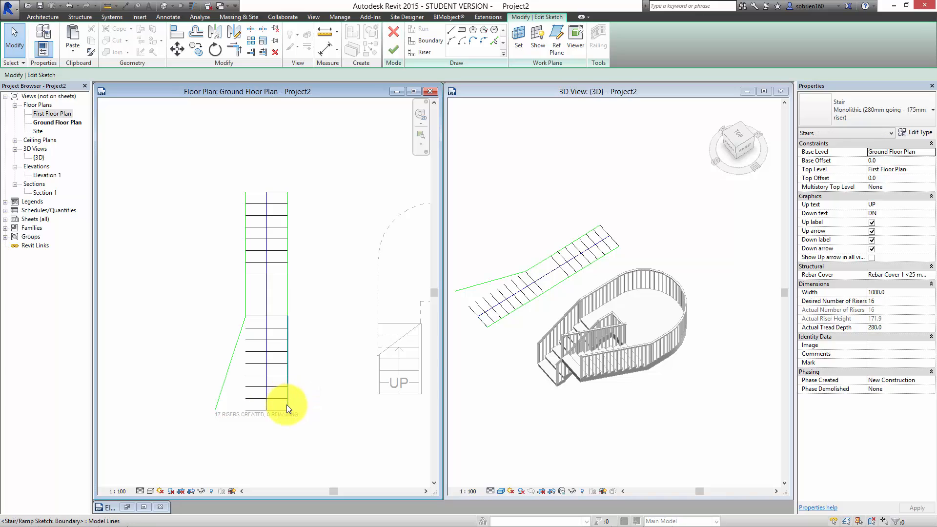
Flare the lower run's right boundary outward to roughly mirror the left one, aligning its bottom end with the first riser's line
{"action": "left_click", "coordinate": [287, 405]}
{"action": "left_click_drag", "start_coordinate": [287, 409], "coordinate": [319, 414]}
{"action": "left_click", "coordinate": [312, 440]}
{"action": "scroll", "coordinate": [310, 413], "scroll_direction": "up", "scroll_amount": 4}
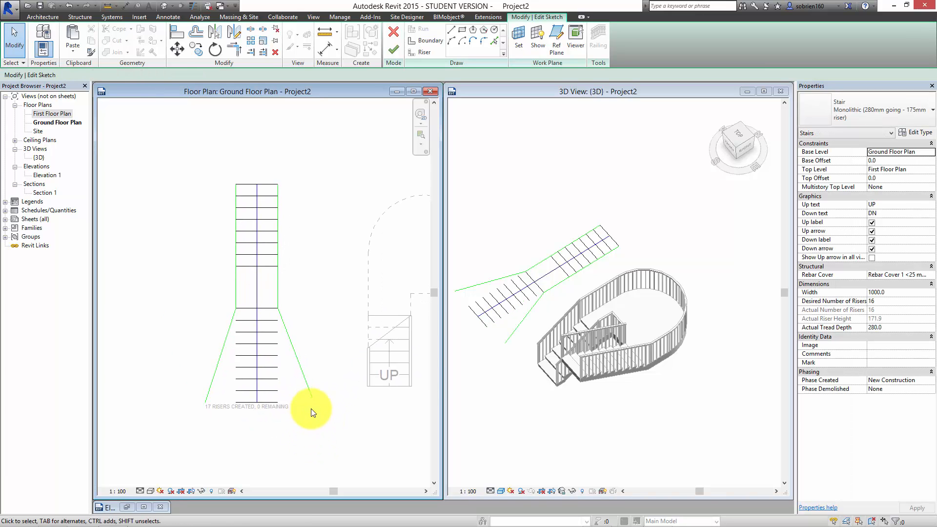
{"action": "left_click", "coordinate": [314, 388]}
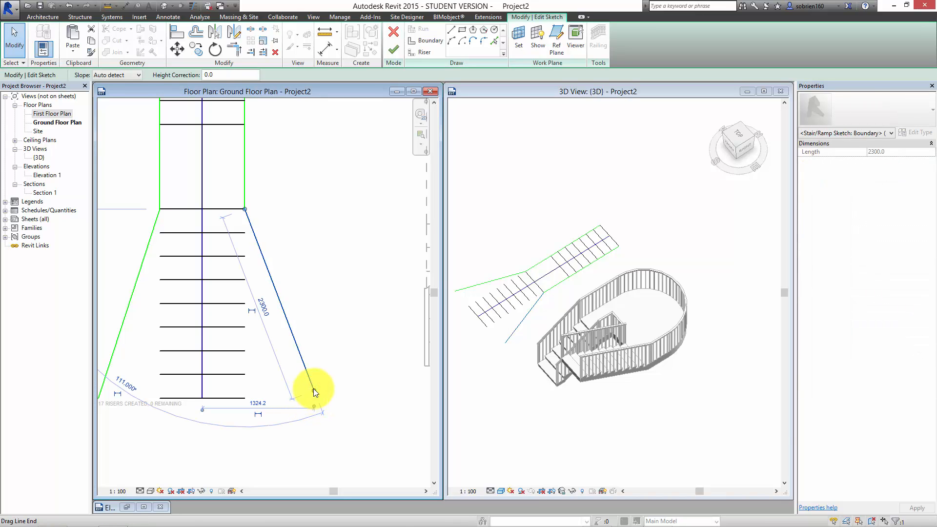
{"action": "left_click_drag", "start_coordinate": [314, 391], "coordinate": [317, 401]}
{"action": "left_click", "coordinate": [293, 430]}
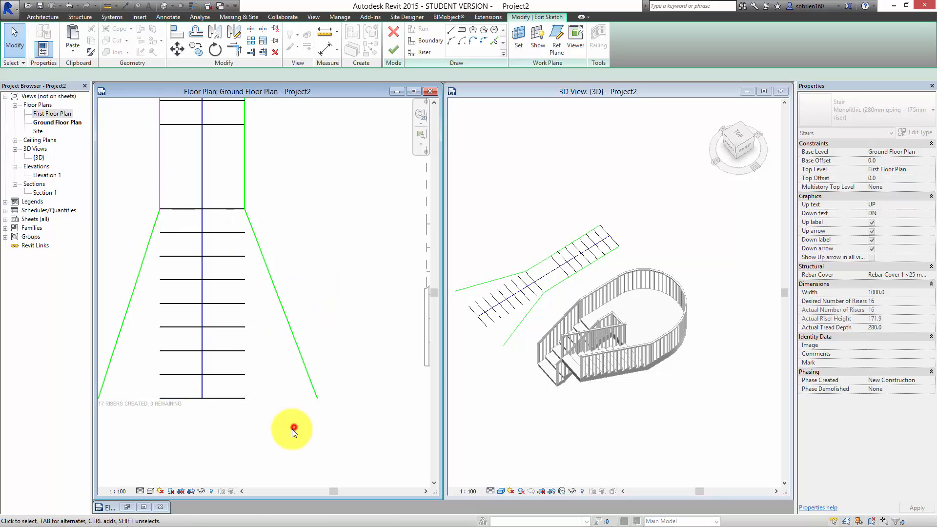
Finish the straight landing stair's sketch and inspect its flared lower run in the 3D view
{"action": "scroll", "coordinate": [292, 425], "scroll_direction": "down", "scroll_amount": 1}
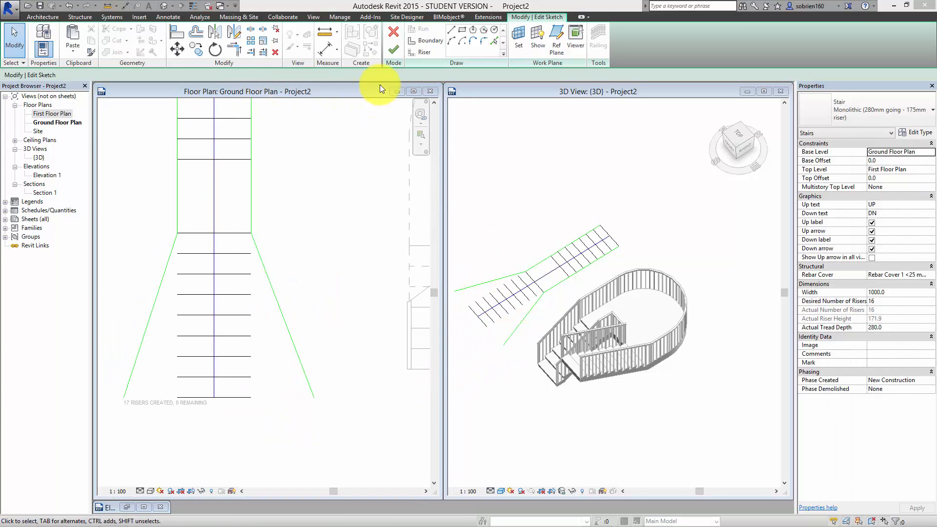
{"action": "left_click", "coordinate": [394, 51]}
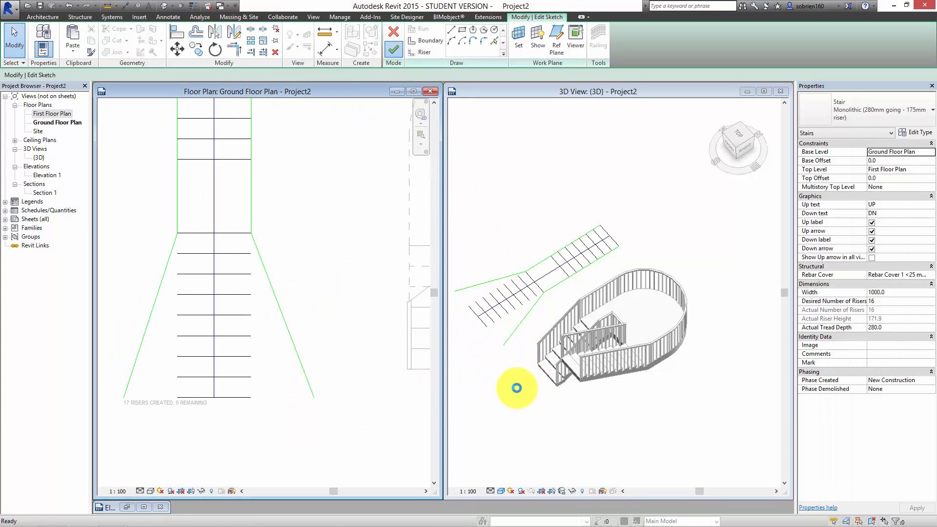
{"action": "left_click", "coordinate": [515, 393]}
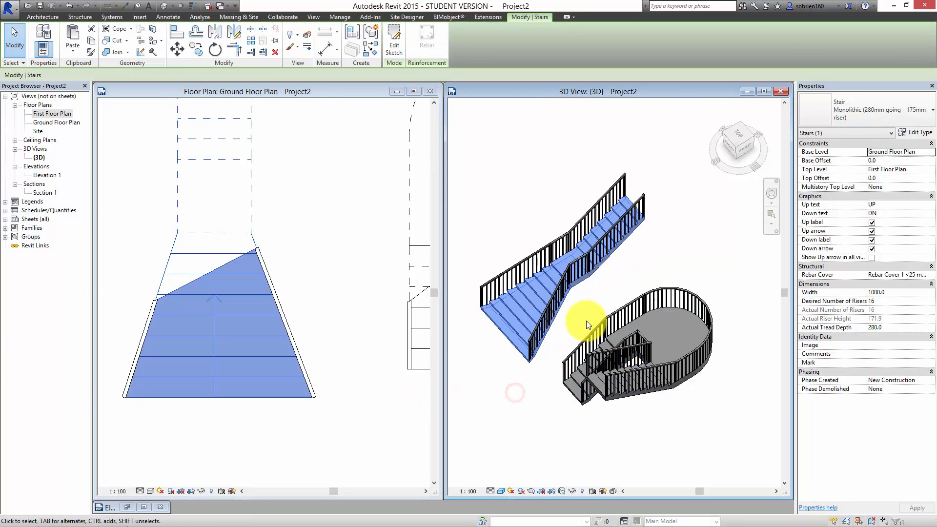
{"action": "left_click", "coordinate": [588, 324]}
{"action": "scroll", "coordinate": [561, 312], "scroll_direction": "up", "scroll_amount": 3}
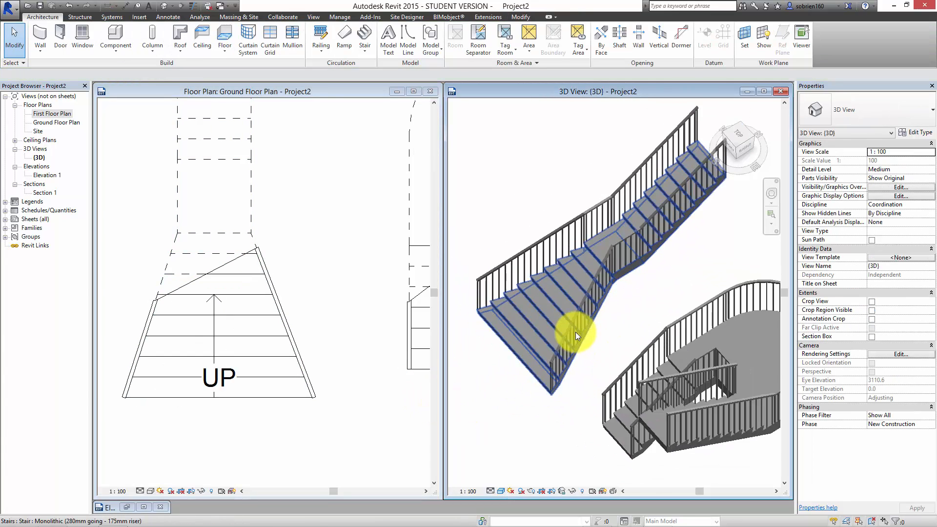
{"action": "scroll", "coordinate": [575, 335], "scroll_direction": "down", "scroll_amount": 2}
Reopen the flared stair's sketch for editing from the ground floor plan
{"action": "left_click", "coordinate": [318, 274]}
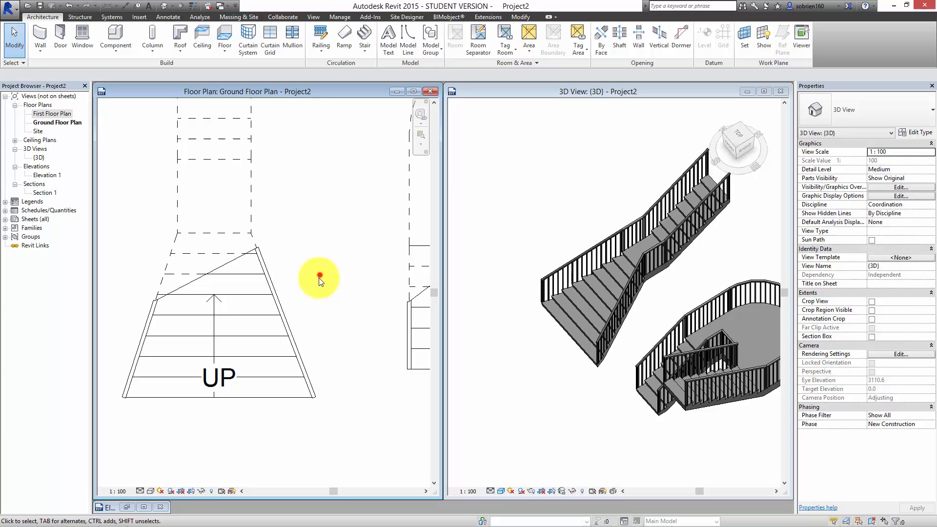
{"action": "left_click", "coordinate": [296, 396]}
{"action": "left_click", "coordinate": [399, 54]}
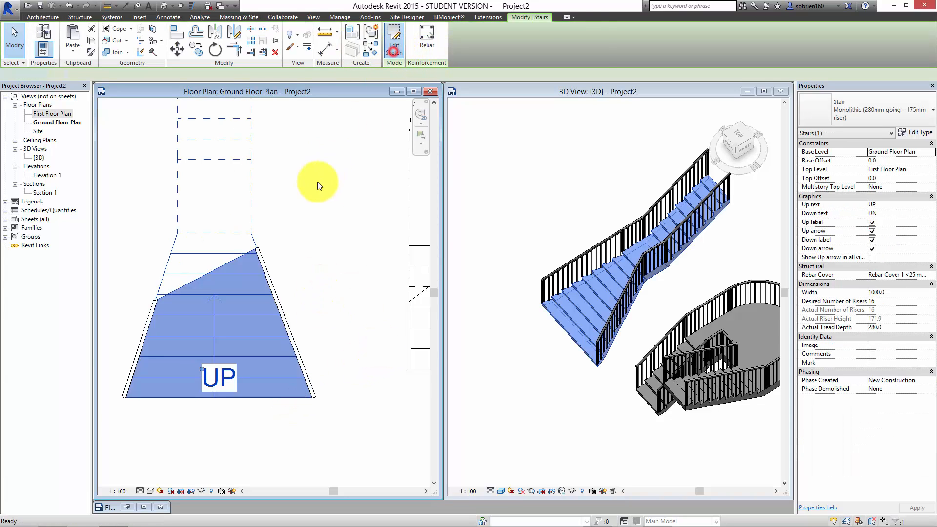
{"action": "mouse_move", "coordinate": [311, 330]}
{"action": "middle_mouse_down"}
{"action": "mouse_move", "coordinate": [322, 300]}
{"action": "mouse_move", "coordinate": [320, 310]}
{"action": "middle_mouse_up"}
{"action": "scroll", "coordinate": [321, 297], "scroll_direction": "down", "scroll_amount": 1}
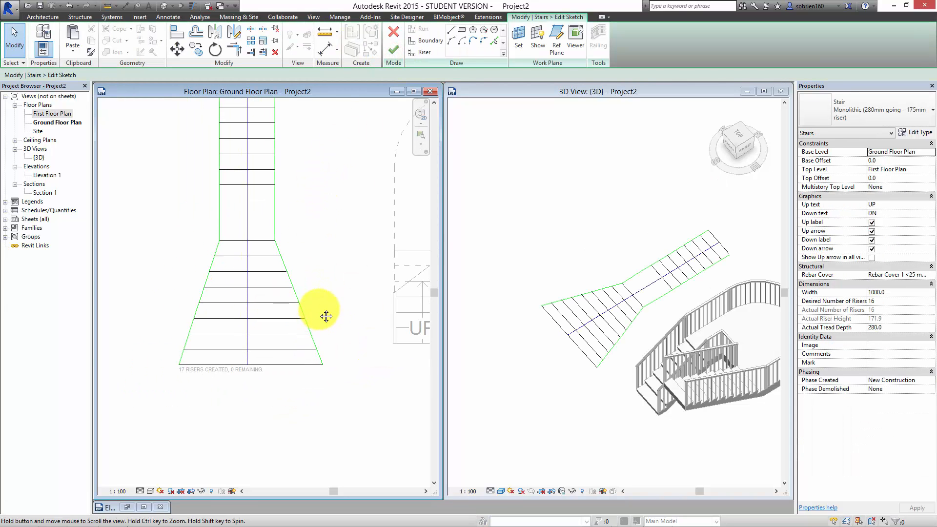
Draw an outward-bulging arc riser between the ends of the first straight riser, with a radius of about 1710 mm
{"action": "left_click", "coordinate": [450, 44]}
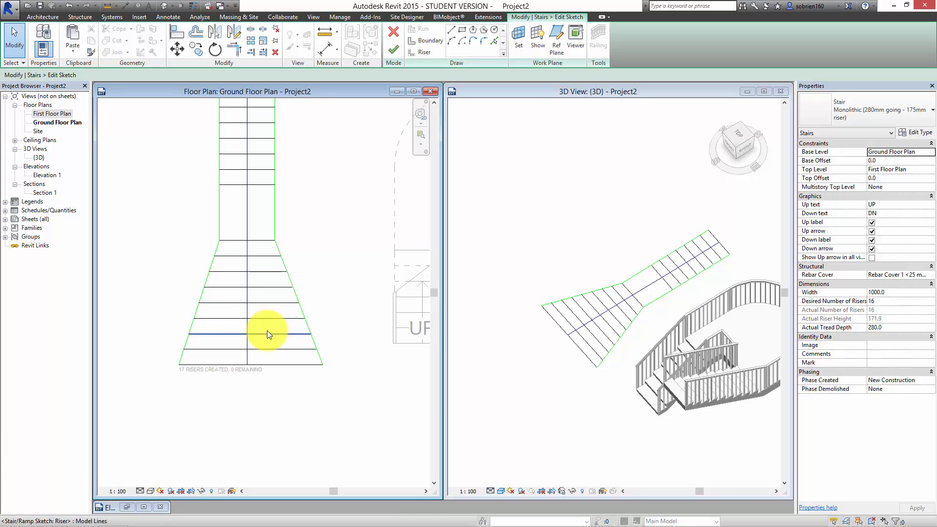
{"action": "left_click", "coordinate": [276, 361]}
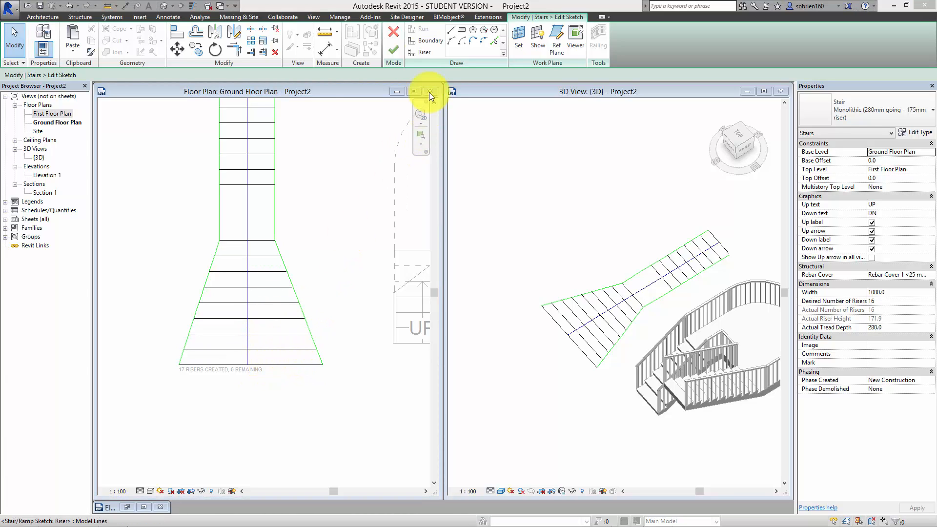
{"action": "left_click", "coordinate": [419, 52]}
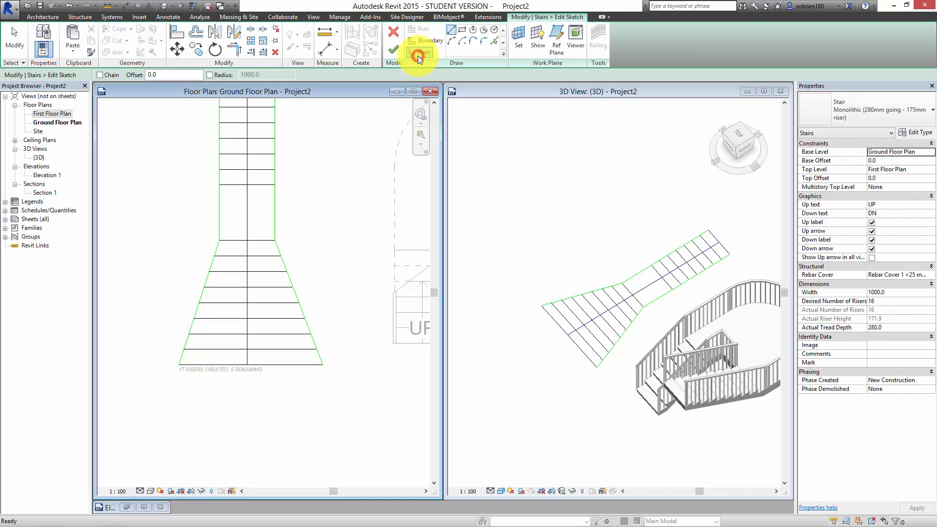
{"action": "left_click", "coordinate": [452, 41]}
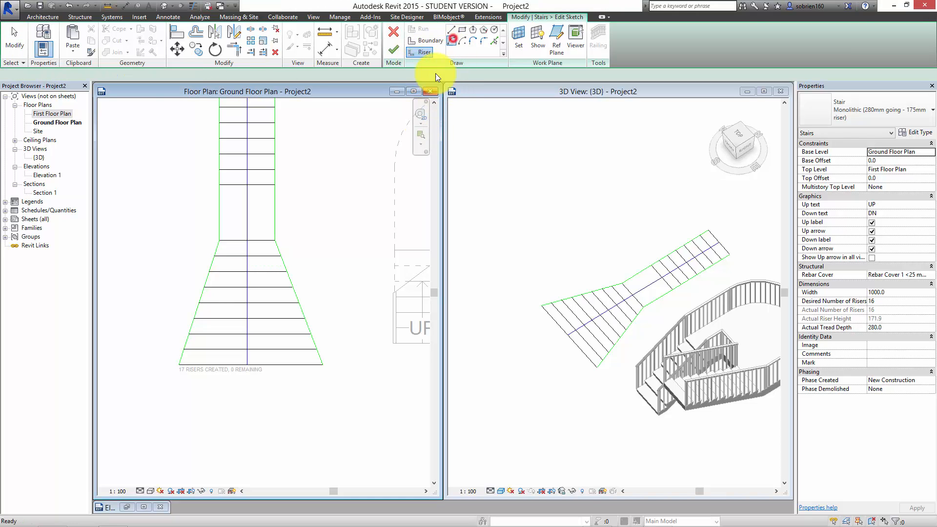
{"action": "left_click", "coordinate": [180, 363]}
{"action": "left_click", "coordinate": [324, 365]}
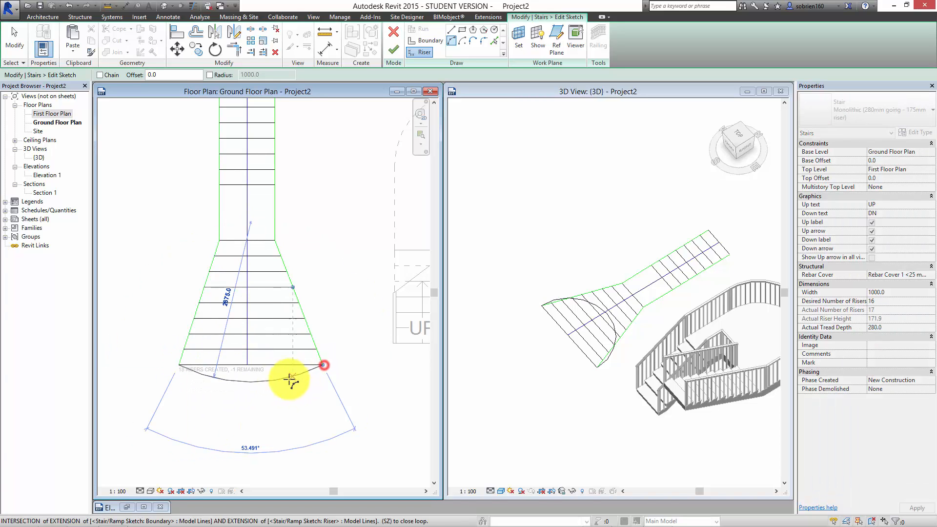
{"action": "left_click", "coordinate": [262, 398]}
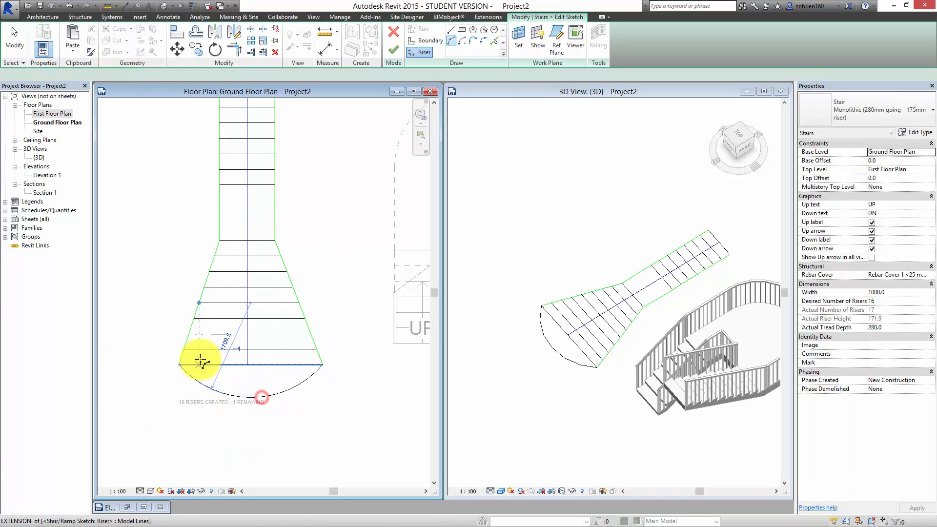
Draw progressively flatter arc risers between the ends of the second and third straight risers, the second's radius about 2380 mm
{"action": "left_click", "coordinate": [185, 349]}
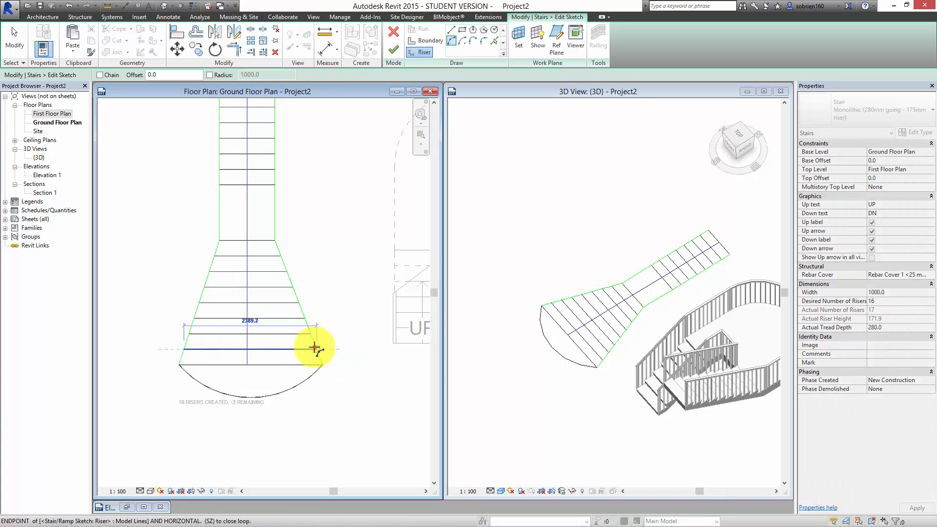
{"action": "left_click", "coordinate": [315, 349]}
{"action": "left_click", "coordinate": [272, 366]}
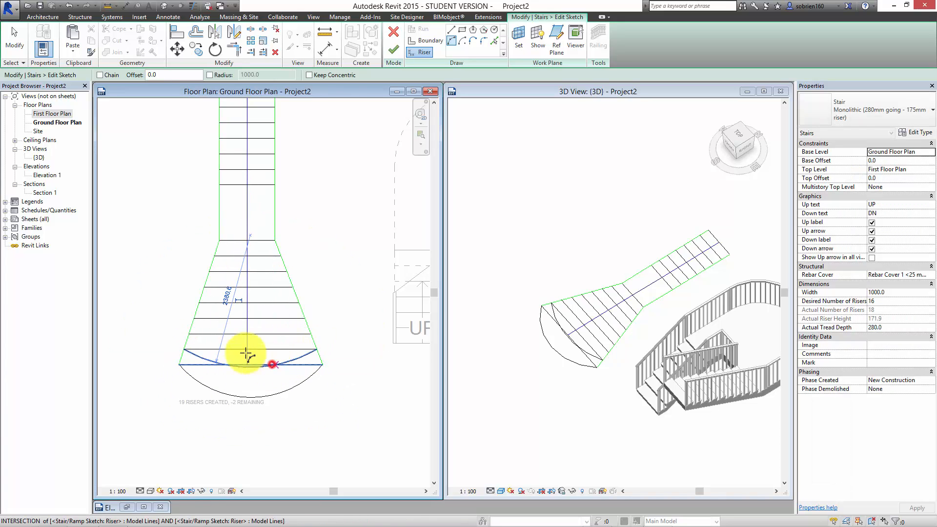
{"action": "left_click", "coordinate": [191, 335]}
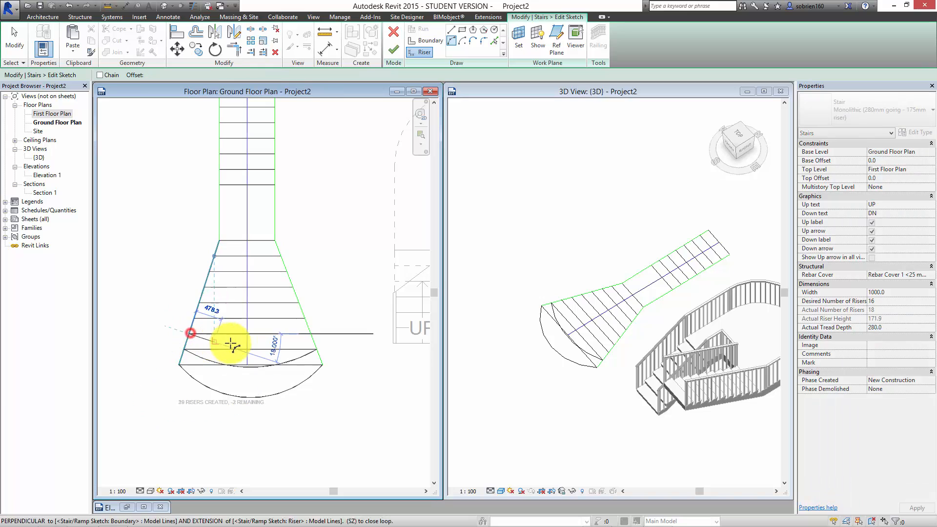
{"action": "left_click", "coordinate": [310, 334]}
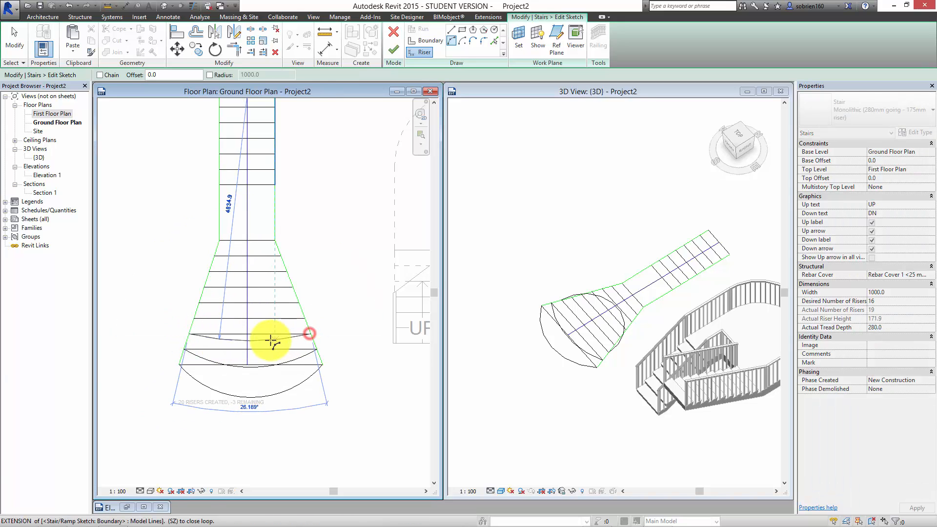
{"action": "scroll", "coordinate": [262, 346], "scroll_direction": "up", "scroll_amount": 3}
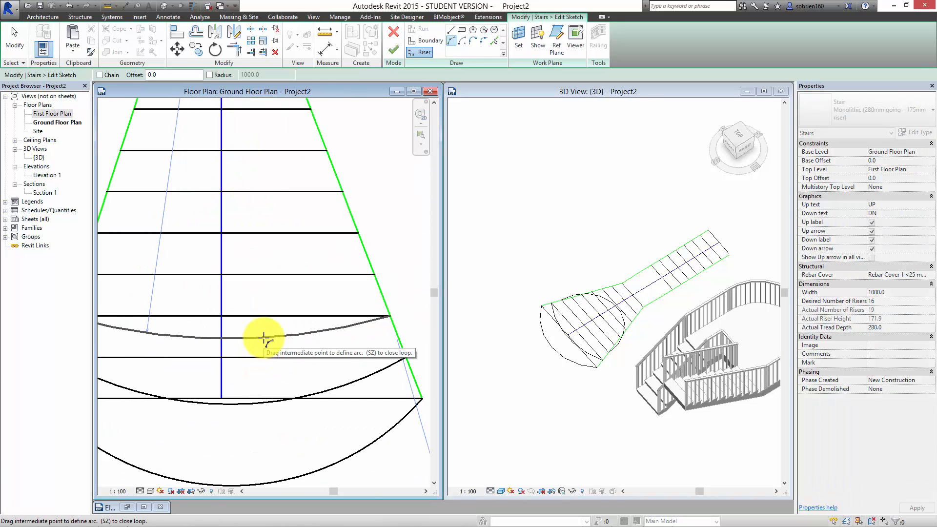
{"action": "left_click", "coordinate": [264, 336]}
{"action": "middle_click_drag", "start_coordinate": [263, 337], "coordinate": [372, 362]}
Draw a shallow arc riser between the ends of the fourth straight riser, with a radius of about 5444 mm
{"action": "left_click", "coordinate": [188, 299]}
{"action": "middle_click_drag", "start_coordinate": [307, 325], "coordinate": [163, 347]}
{"action": "scroll", "coordinate": [164, 346], "scroll_direction": "down", "scroll_amount": 1}
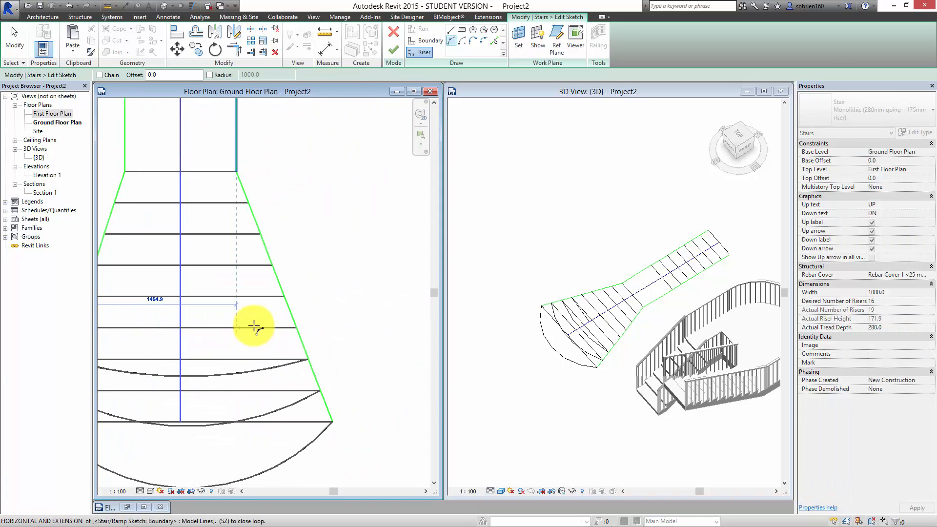
{"action": "left_click", "coordinate": [295, 325]}
{"action": "left_click", "coordinate": [220, 337]}
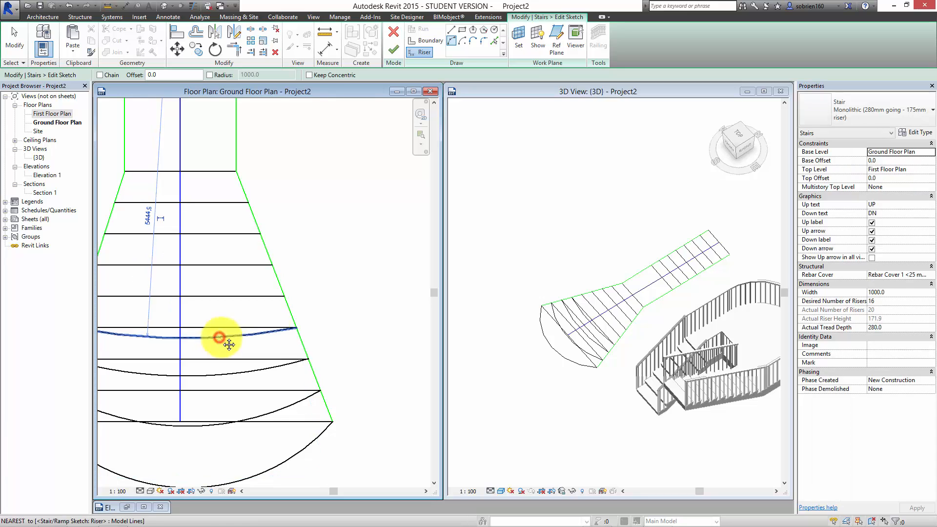
{"action": "middle_click_drag", "start_coordinate": [219, 337], "coordinate": [300, 324]}
{"action": "scroll", "coordinate": [299, 325], "scroll_direction": "down", "scroll_amount": 1}
{"action": "key", "text": "Escape"}
{"action": "key", "text": "Escape"}
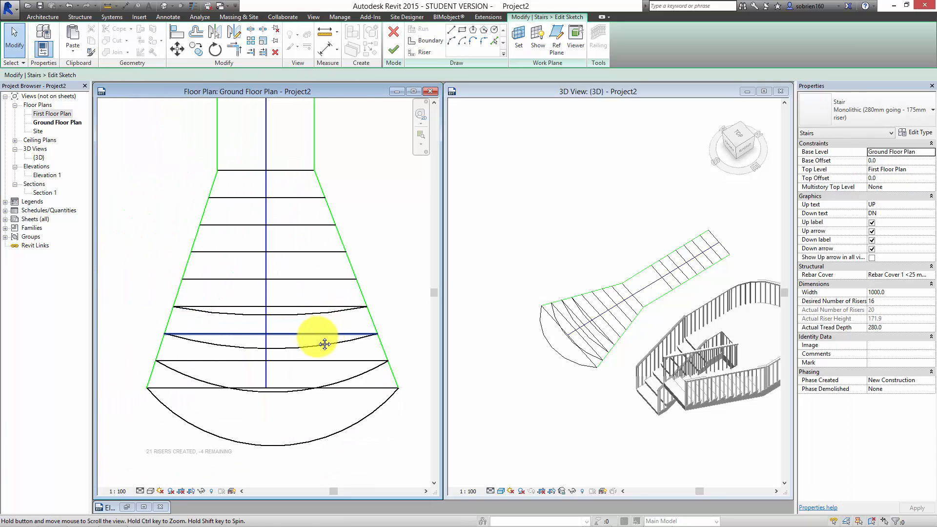
Delete the four straight riser lines at the foot of the flared run, keeping the arc risers
{"action": "left_click", "coordinate": [341, 395]}
{"action": "left_click_drag", "start_coordinate": [342, 395], "coordinate": [300, 367]}
{"action": "key", "text": "Delete"}
{"action": "left_click", "coordinate": [301, 342]}
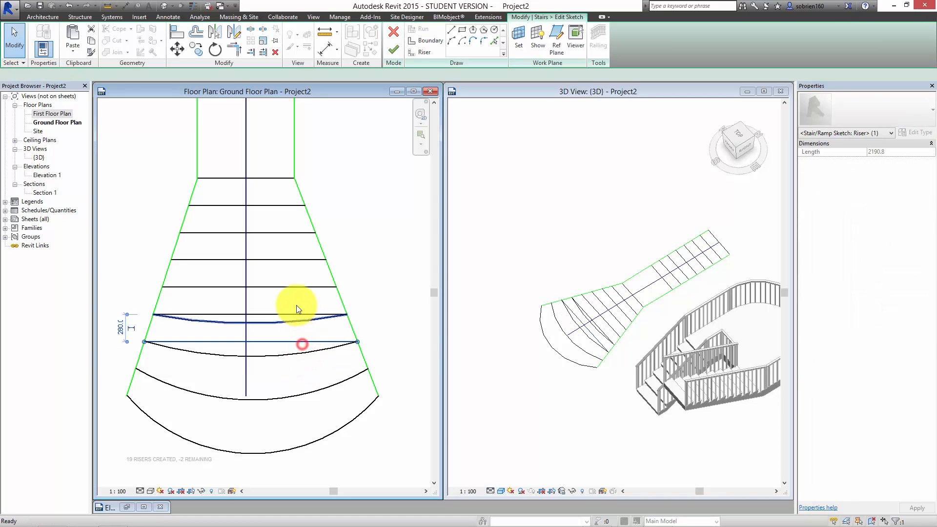
{"action": "key", "text": "Delete"}
{"action": "left_click", "coordinate": [289, 315]}
{"action": "key", "text": "Delete"}
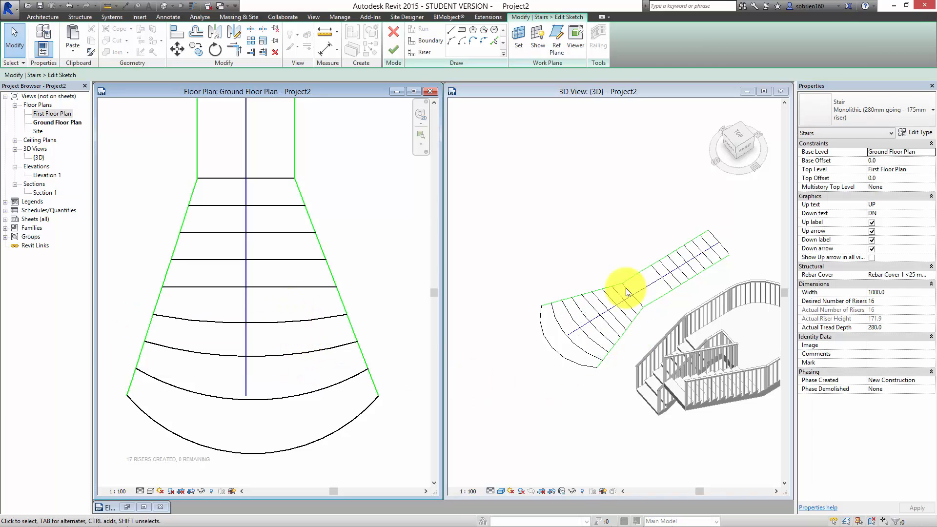
Finish the flared stair's sketch and examine its curved lower steps in the 3D view
{"action": "left_click", "coordinate": [394, 51]}
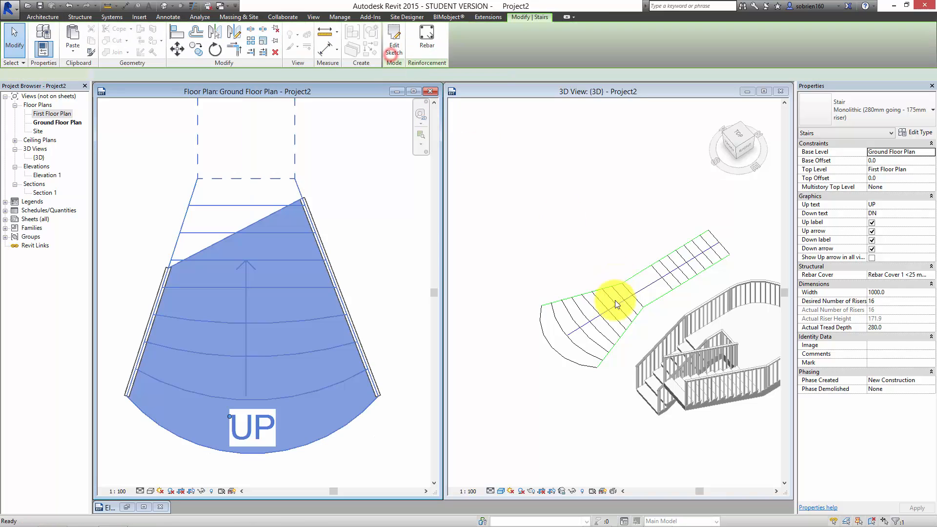
{"action": "left_click", "coordinate": [586, 381]}
{"action": "left_click", "coordinate": [631, 306]}
{"action": "scroll", "coordinate": [632, 305], "scroll_direction": "up", "scroll_amount": 5}
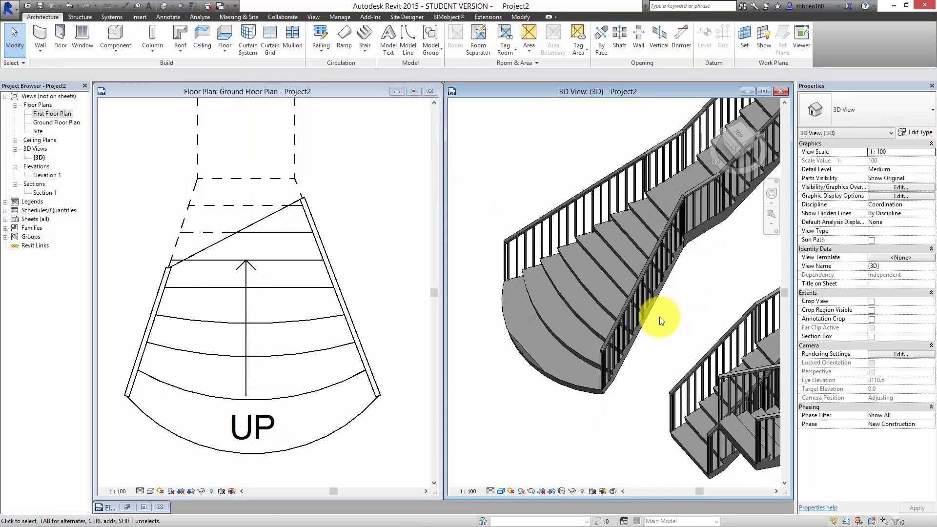
{"action": "middle_click_drag", "start_coordinate": [663, 318], "coordinate": [570, 332]}
{"action": "scroll", "coordinate": [563, 345], "scroll_direction": "down", "scroll_amount": 3}
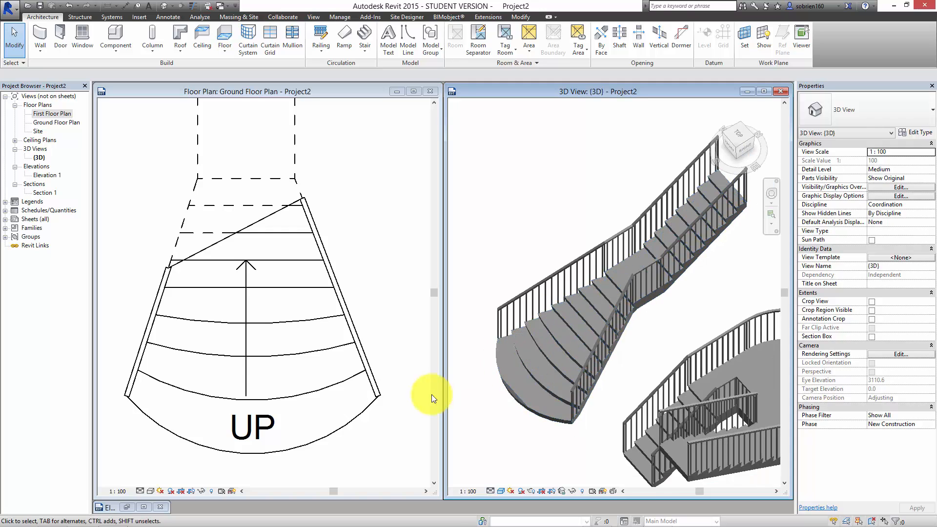
Start a new sketched stair beside the U-shaped stair without saving the project and draw a diagonal first run about 3080 mm long at 55°
{"action": "left_click", "coordinate": [378, 373]}
{"action": "scroll", "coordinate": [385, 373], "scroll_direction": "down", "scroll_amount": 2}
{"action": "scroll", "coordinate": [255, 371], "scroll_direction": "down", "scroll_amount": 2}
{"action": "scroll", "coordinate": [345, 398], "scroll_direction": "down", "scroll_amount": 2}
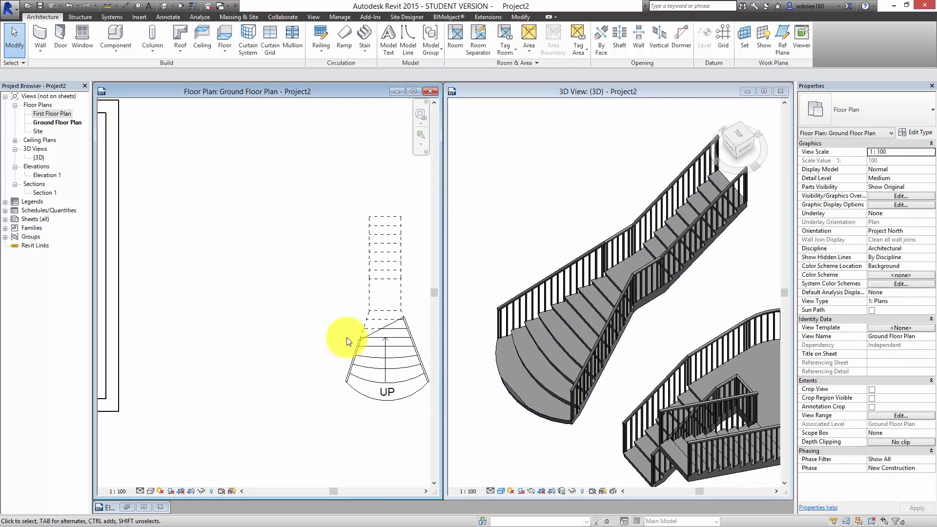
{"action": "scroll", "coordinate": [194, 359], "scroll_direction": "down", "scroll_amount": 1}
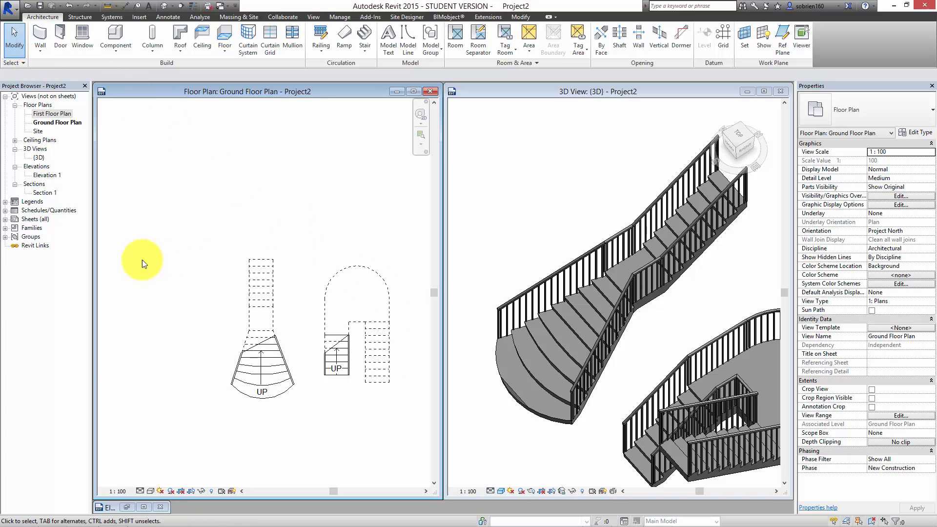
{"action": "scroll", "coordinate": [217, 280], "scroll_direction": "down", "scroll_amount": 1}
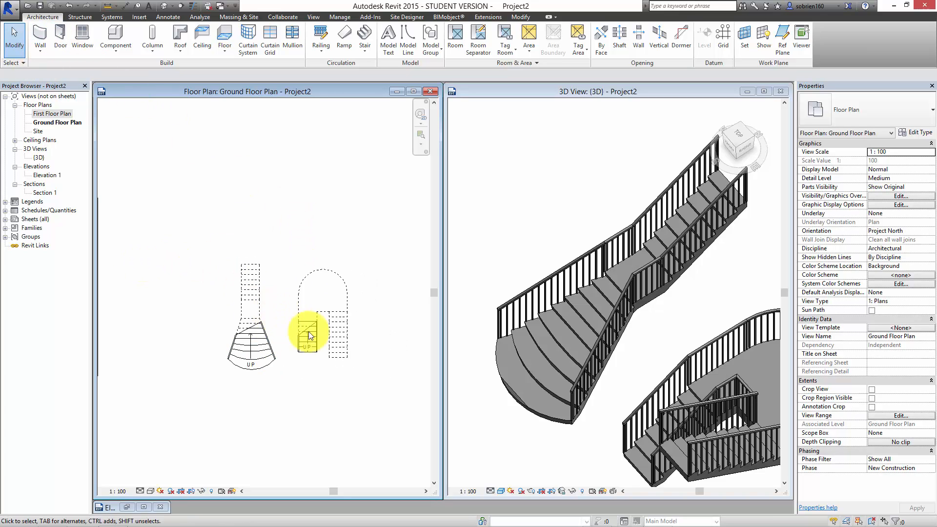
{"action": "middle_click_drag", "start_coordinate": [352, 338], "coordinate": [252, 333]}
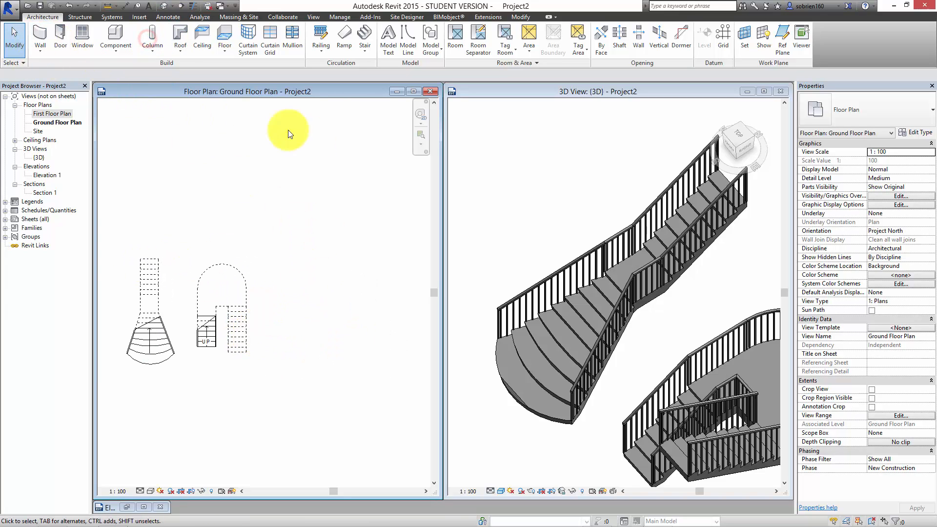
{"action": "left_click", "coordinate": [316, 192]}
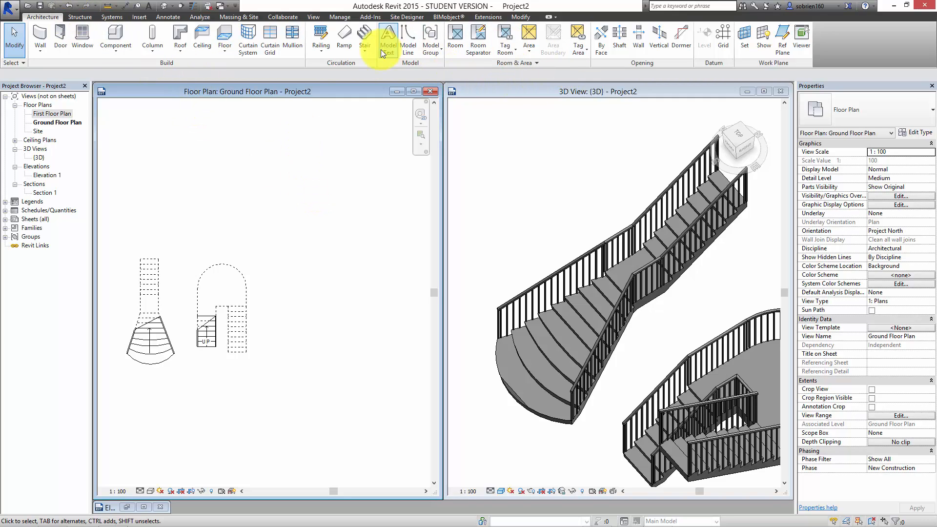
{"action": "left_click", "coordinate": [366, 51]}
{"action": "left_click", "coordinate": [375, 88]}
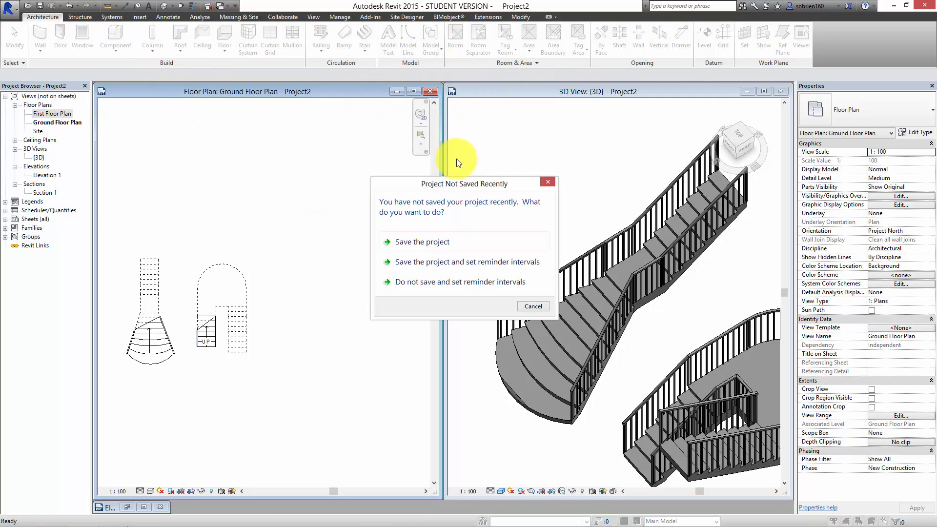
{"action": "left_click", "coordinate": [540, 306]}
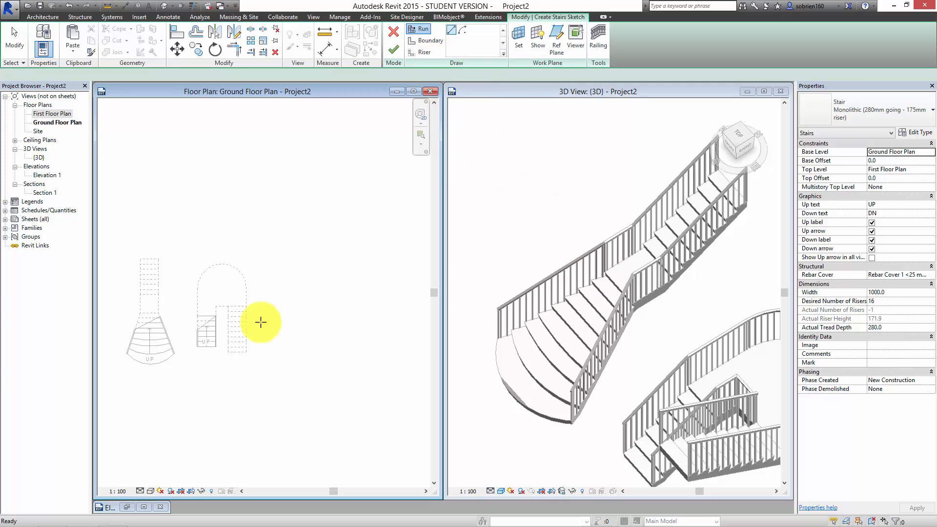
{"action": "left_click", "coordinate": [309, 276]}
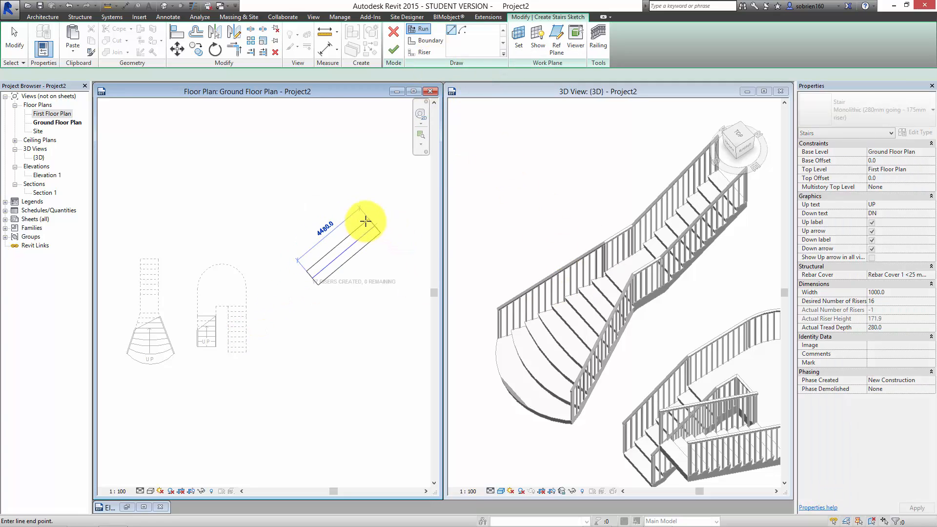
{"action": "left_click", "coordinate": [343, 229]}
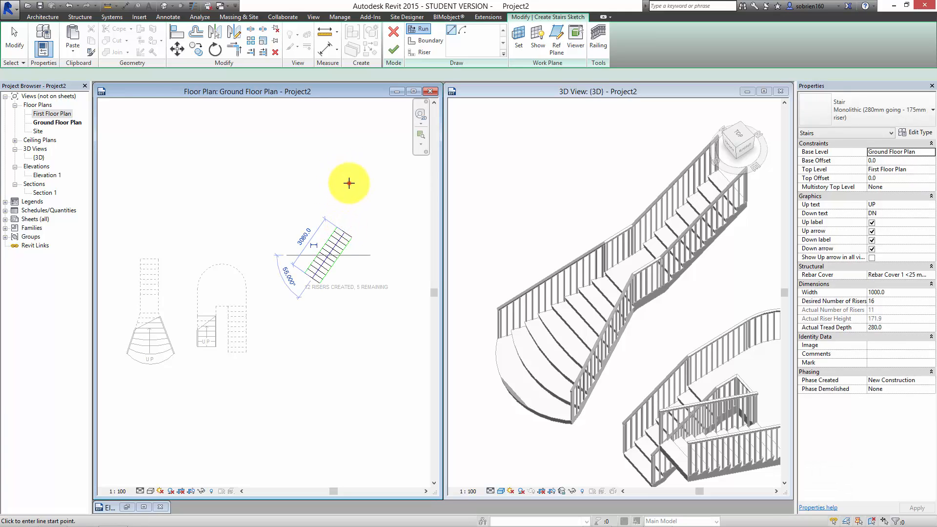
Draw the second run with the remaining 5 risers, angled back from the first run so an angled landing joins them
{"action": "left_click", "coordinate": [349, 183]}
{"action": "left_click", "coordinate": [320, 136]}
{"action": "key", "text": "Escape"}
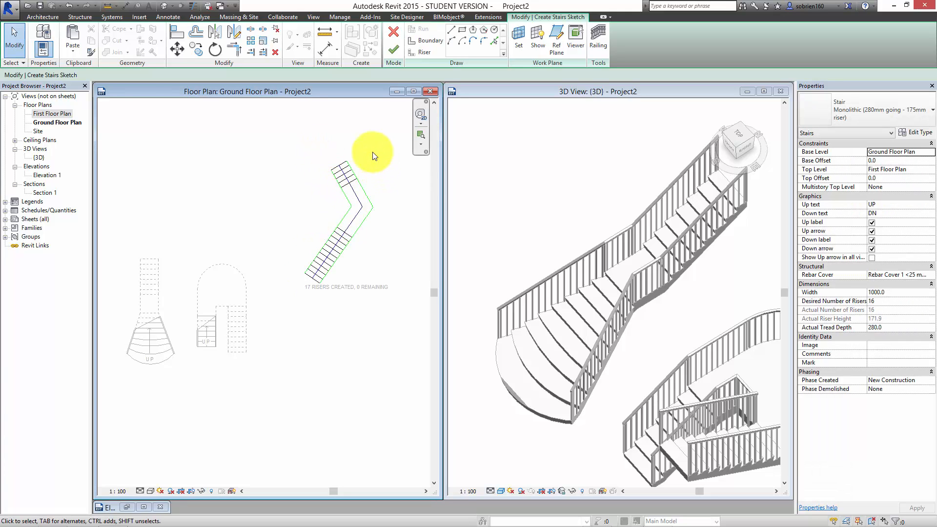
Try rounding the landing's inner boundary corner with a fillet of fixed 1000 mm radius
{"action": "scroll", "coordinate": [376, 129], "scroll_direction": "up", "scroll_amount": 2}
{"action": "scroll", "coordinate": [335, 205], "scroll_direction": "up", "scroll_amount": 1}
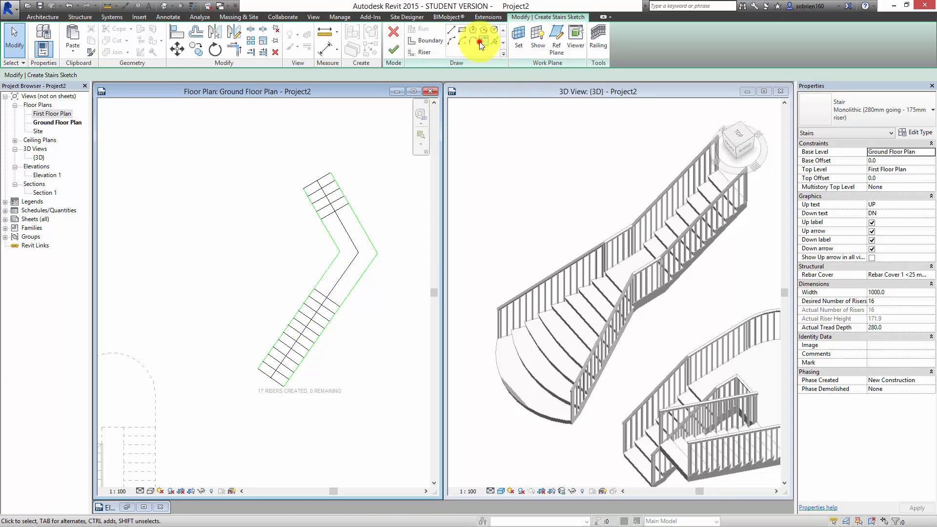
{"action": "left_click", "coordinate": [480, 42]}
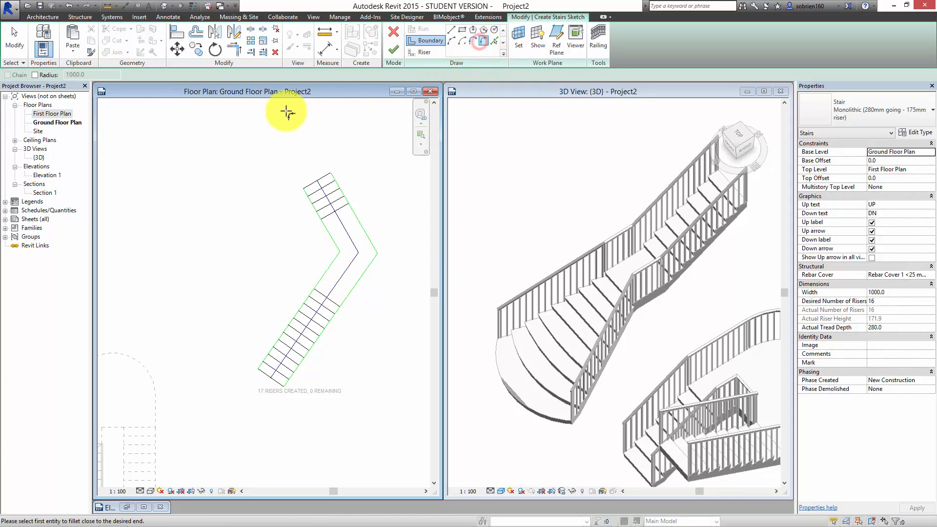
{"action": "left_click", "coordinate": [35, 74]}
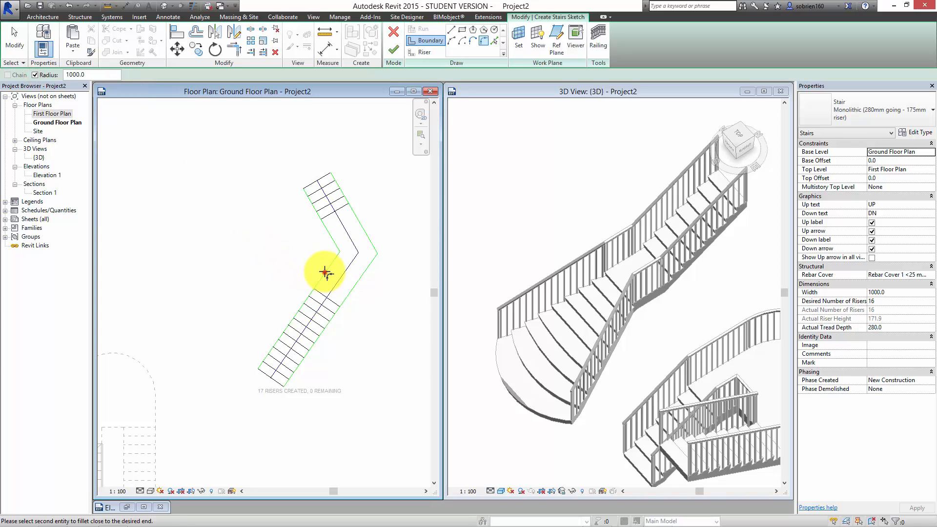
{"action": "left_click", "coordinate": [326, 235]}
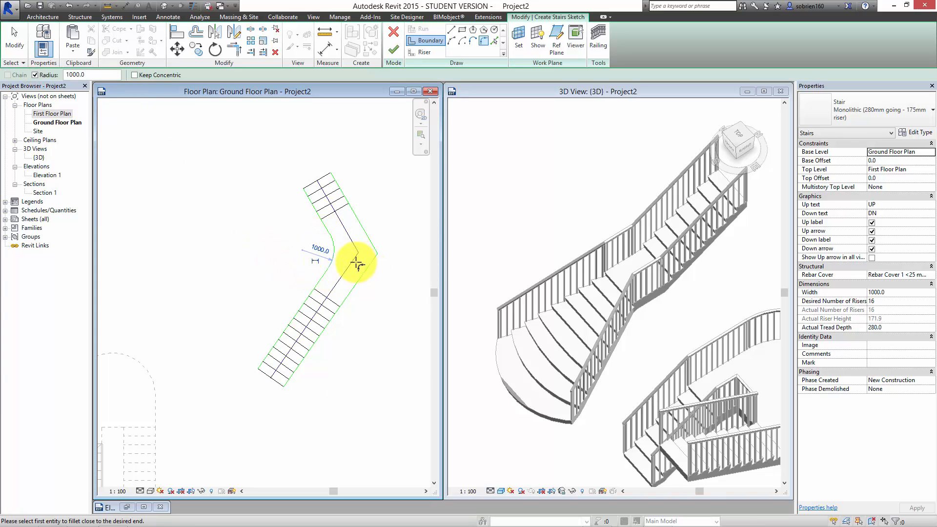
{"action": "key", "text": "Escape"}
{"action": "key", "text": "Escape"}
Try offsetting the rounded inner boundary by 1000 mm as a copy, and undo back to the sharp inner corner
{"action": "scroll", "coordinate": [348, 258], "scroll_direction": "up", "scroll_amount": 4}
{"action": "left_click", "coordinate": [262, 262]}
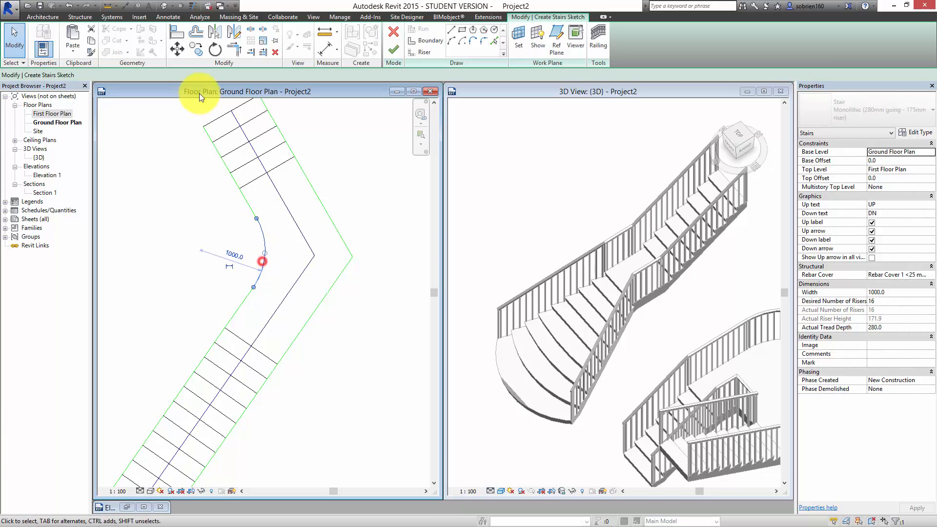
{"action": "left_click", "coordinate": [196, 33]}
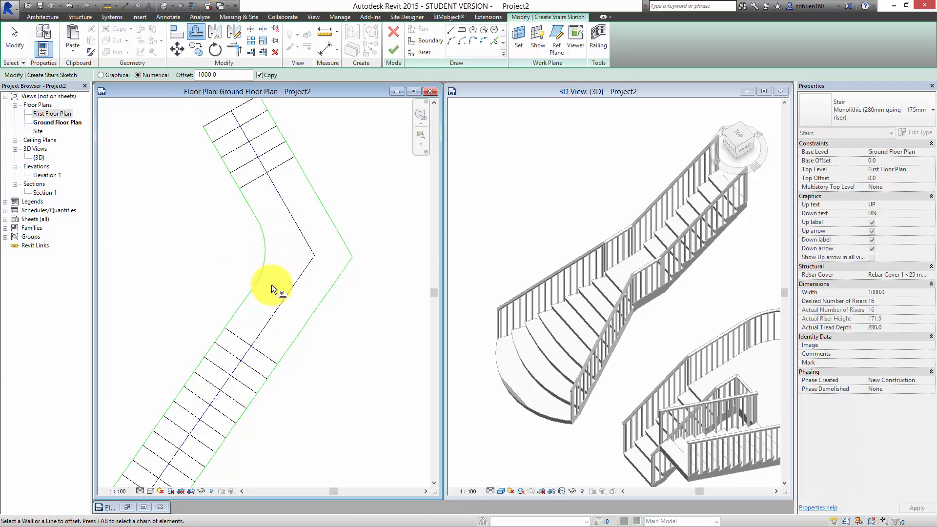
{"action": "left_click", "coordinate": [247, 296]}
{"action": "key", "text": "Escape"}
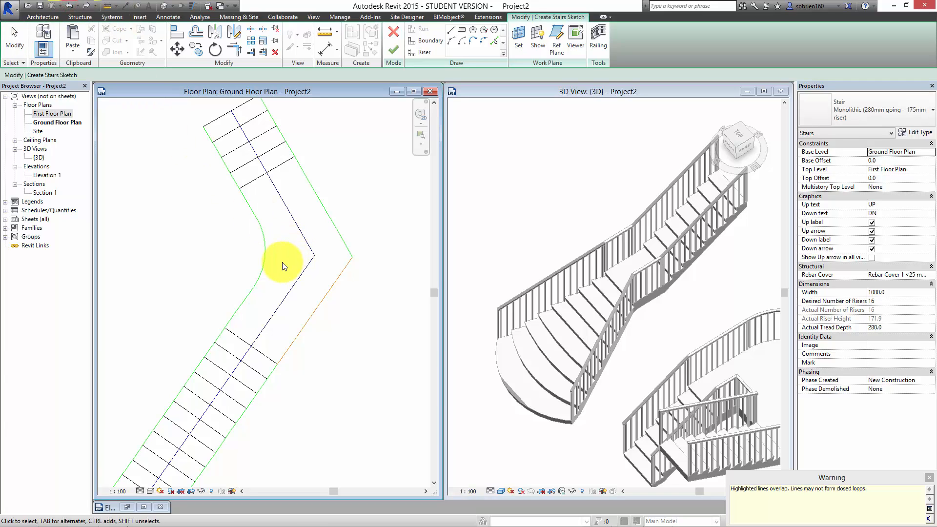
{"action": "left_click", "coordinate": [71, 9]}
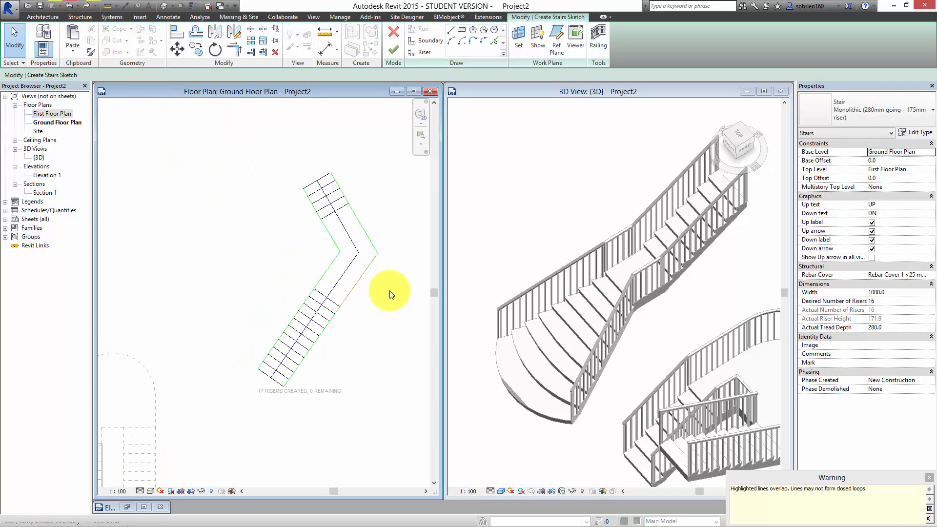
Delete the landing's lower outer boundary line and fillet the inner corner with a freehand arc spanning the landing between the two runs
{"action": "left_click", "coordinate": [360, 283]}
{"action": "key", "text": "Delete"}
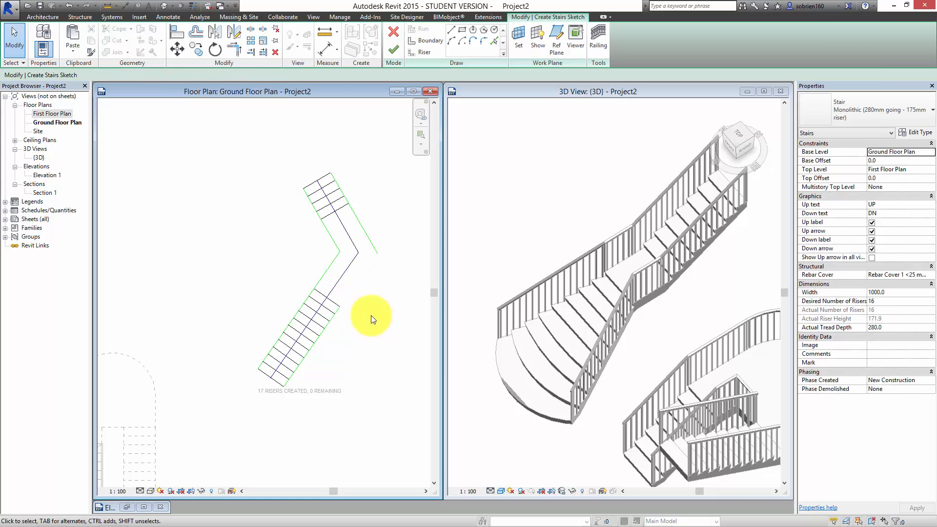
{"action": "scroll", "coordinate": [371, 315], "scroll_direction": "up", "scroll_amount": 1}
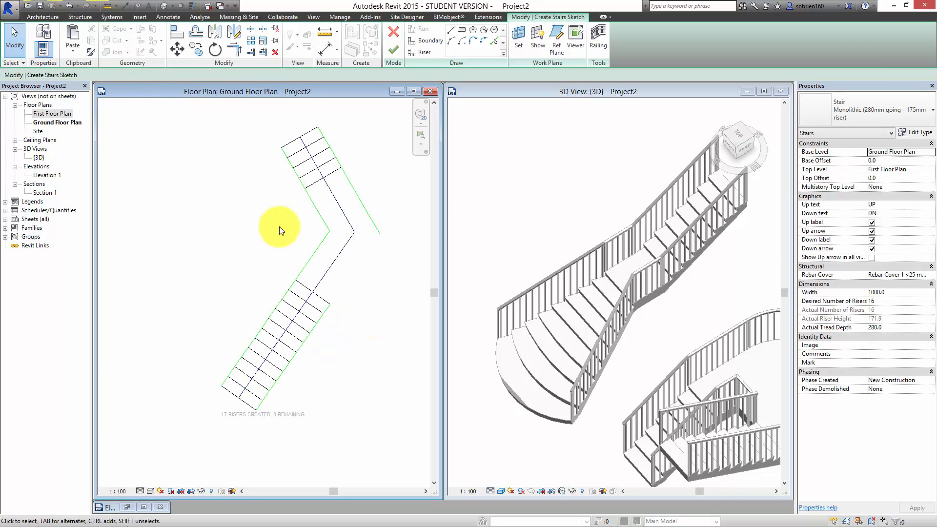
{"action": "scroll", "coordinate": [345, 230], "scroll_direction": "up", "scroll_amount": 2}
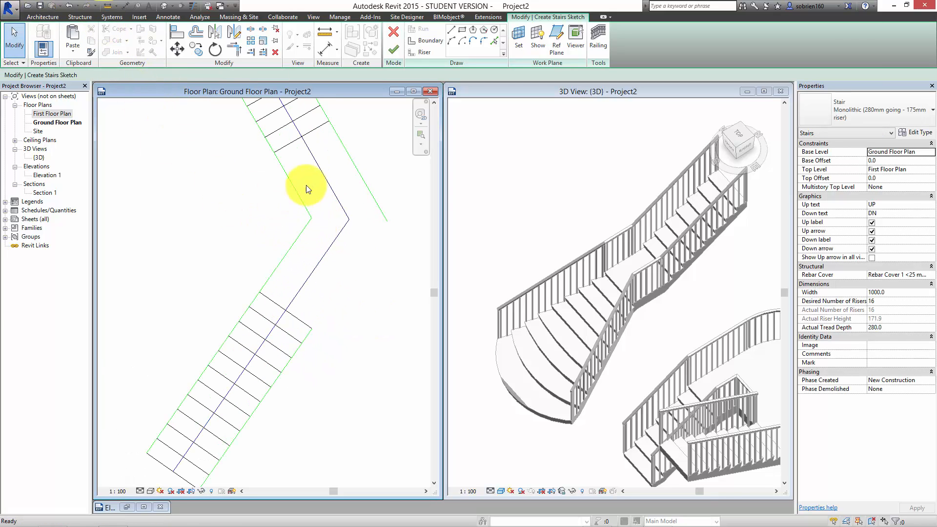
{"action": "scroll", "coordinate": [306, 188], "scroll_direction": "down", "scroll_amount": 1}
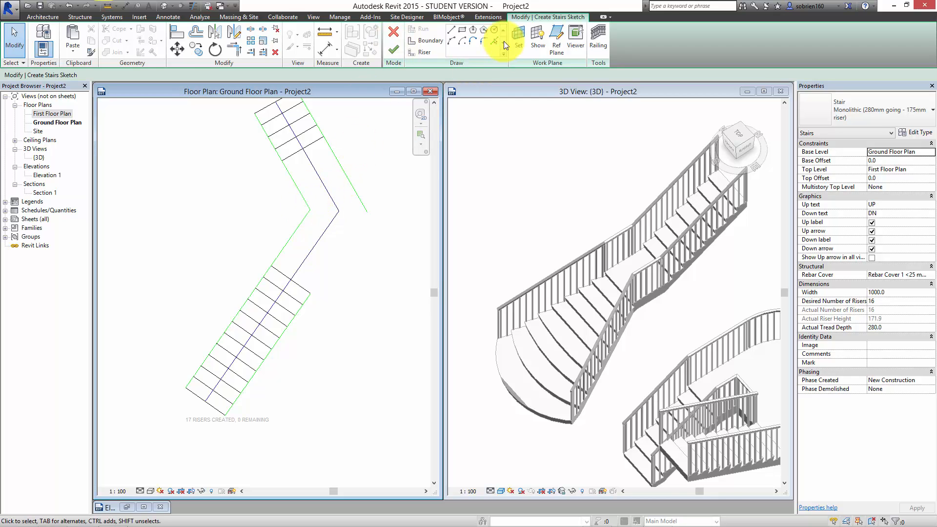
{"action": "left_click", "coordinate": [482, 40]}
{"action": "left_click", "coordinate": [300, 229]}
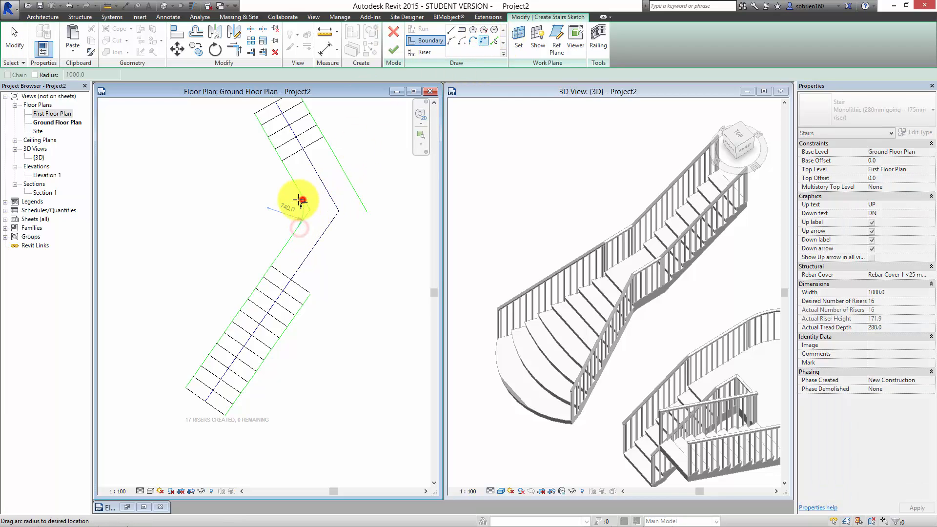
{"action": "left_click", "coordinate": [295, 202]}
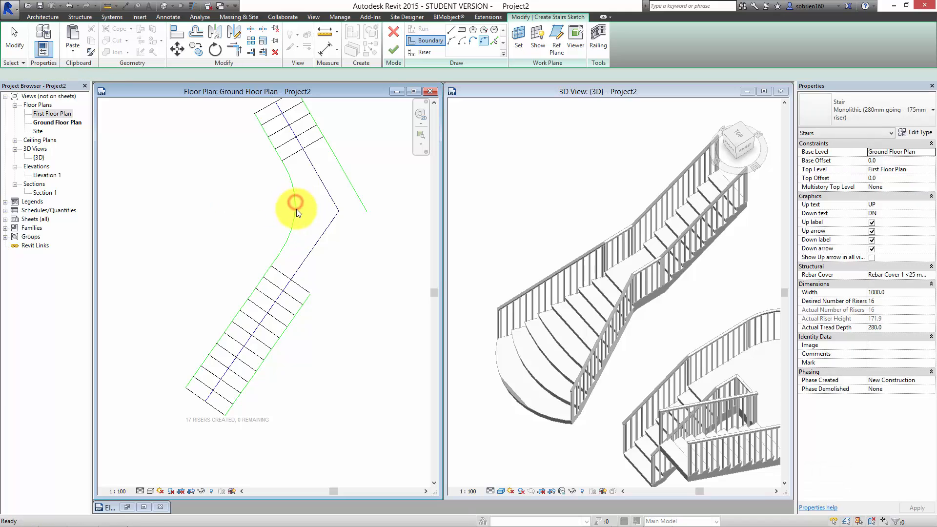
{"action": "key", "text": "Escape"}
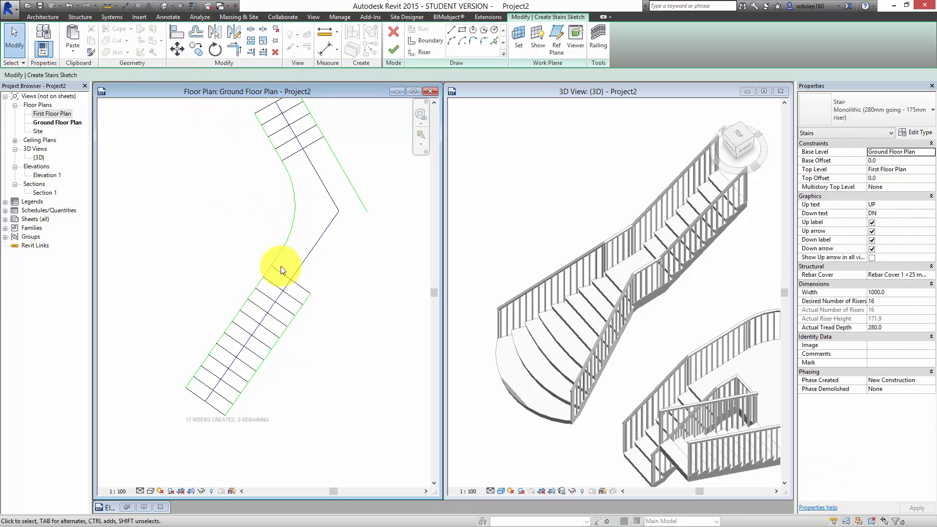
Offset a copy of the landing's inner arc 1000 mm outward to form the curved outer boundary
{"action": "scroll", "coordinate": [280, 265], "scroll_direction": "up", "scroll_amount": 2}
{"action": "left_click", "coordinate": [194, 36]}
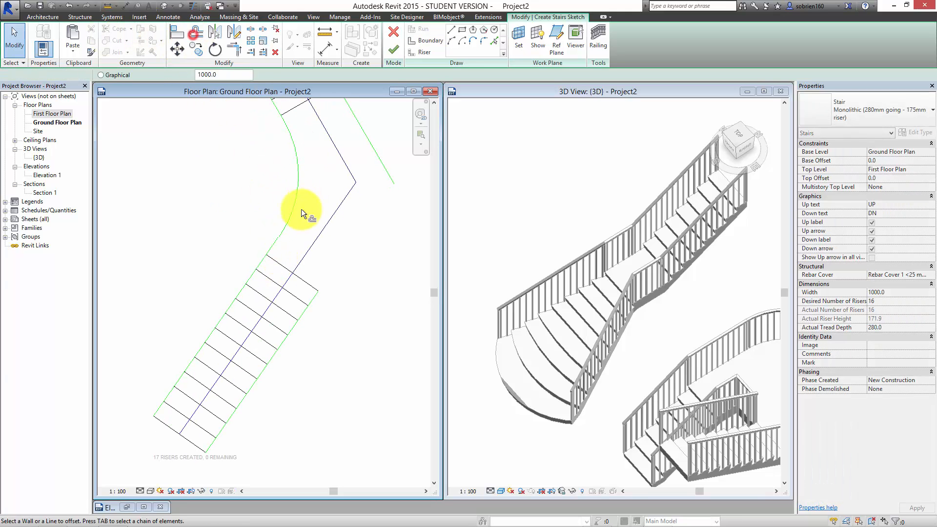
{"action": "left_click", "coordinate": [301, 182]}
{"action": "key", "text": "Escape"}
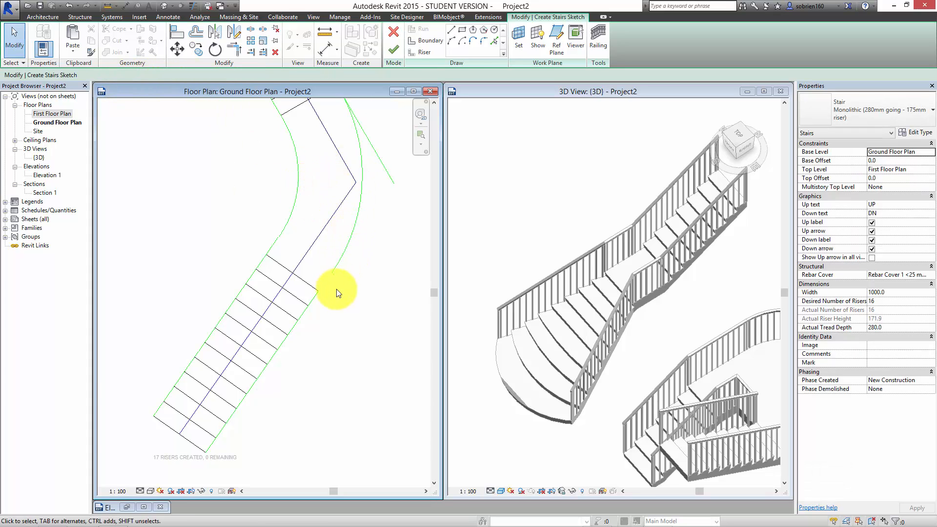
Extend the lower run's outer boundary line to meet the lower end of the offset arc
{"action": "scroll", "coordinate": [307, 303], "scroll_direction": "up", "scroll_amount": 2}
{"action": "left_click", "coordinate": [306, 293]}
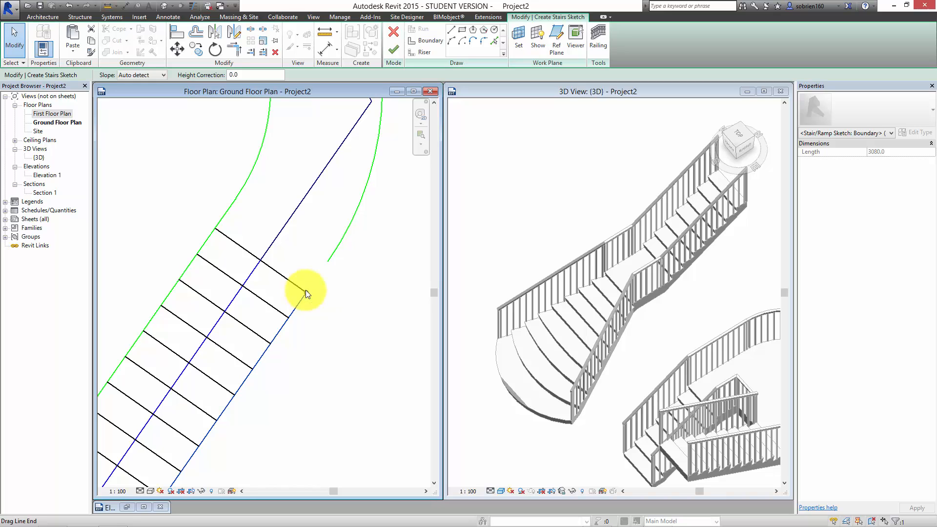
{"action": "left_click_drag", "start_coordinate": [305, 290], "coordinate": [328, 262]}
Delete the remaining straight outer boundary line of the landing beside the upper run
{"action": "middle_click_drag", "start_coordinate": [341, 135], "coordinate": [334, 236]}
{"action": "scroll", "coordinate": [335, 230], "scroll_direction": "down", "scroll_amount": 1}
{"action": "scroll", "coordinate": [333, 219], "scroll_direction": "down", "scroll_amount": 1}
{"action": "middle_click_drag", "start_coordinate": [328, 198], "coordinate": [321, 288]}
{"action": "key", "text": "Escape"}
{"action": "scroll", "coordinate": [335, 210], "scroll_direction": "up", "scroll_amount": 3}
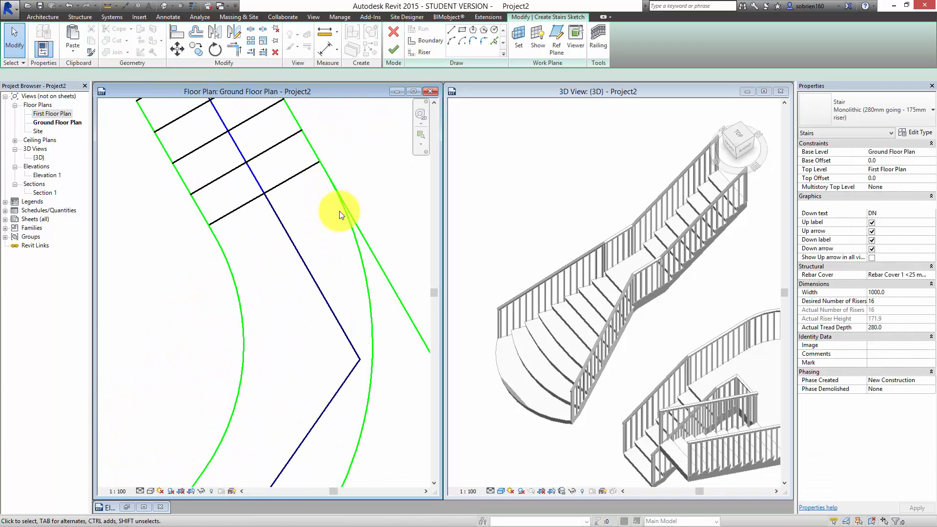
{"action": "left_click", "coordinate": [364, 241]}
{"action": "key", "text": "Delete"}
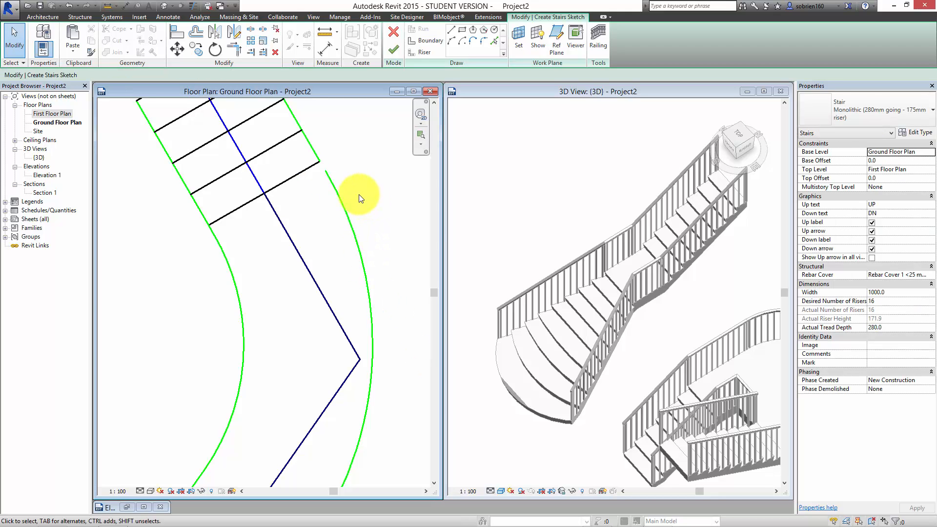
Extend the upper run's outer boundary line to meet the upper end of the offset arc
{"action": "left_click", "coordinate": [312, 150]}
{"action": "scroll", "coordinate": [320, 162], "scroll_direction": "up", "scroll_amount": 1}
{"action": "left_click_drag", "start_coordinate": [320, 159], "coordinate": [329, 177]}
{"action": "left_click", "coordinate": [349, 175]}
Finish the stair sketch and orbit the 3D view to inspect the curved landing from above
{"action": "scroll", "coordinate": [358, 159], "scroll_direction": "down", "scroll_amount": 2}
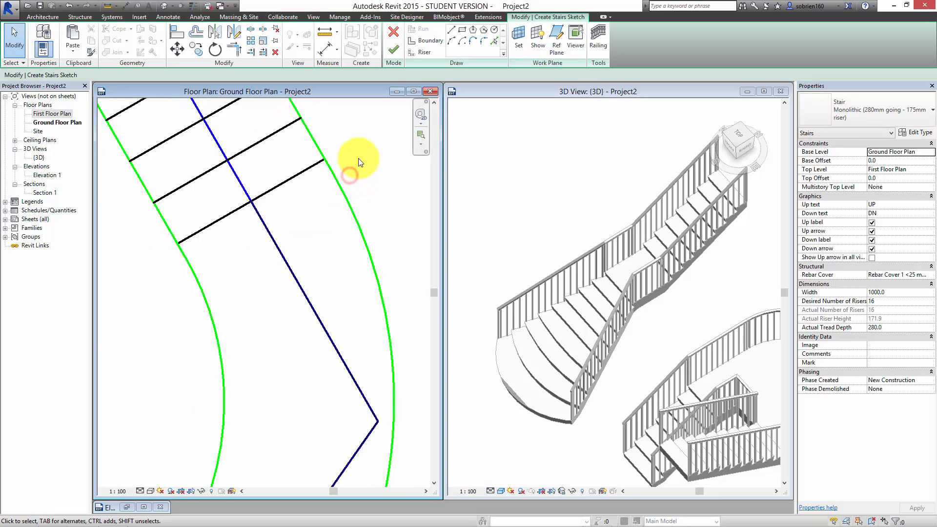
{"action": "scroll", "coordinate": [382, 105], "scroll_direction": "down", "scroll_amount": 1}
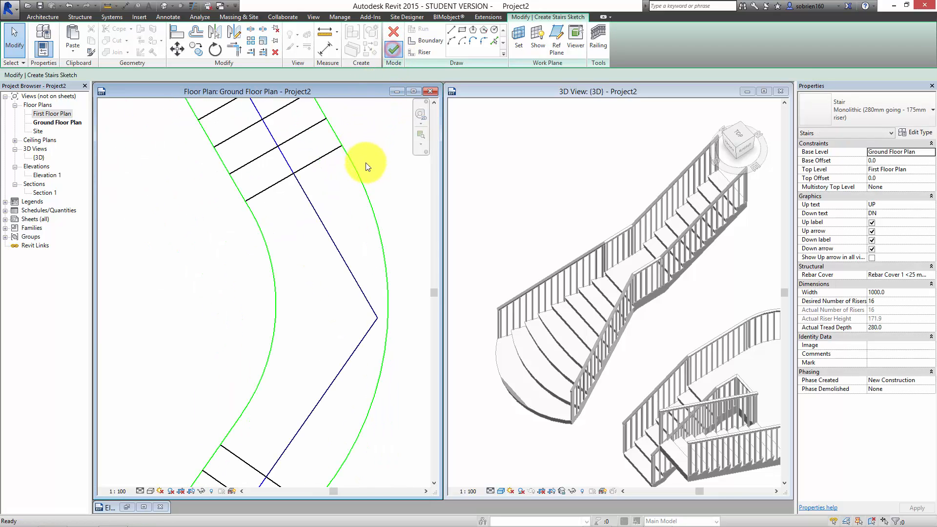
{"action": "left_click", "coordinate": [385, 215]}
{"action": "left_click", "coordinate": [656, 349]}
{"action": "scroll", "coordinate": [656, 347], "scroll_direction": "down", "scroll_amount": 1}
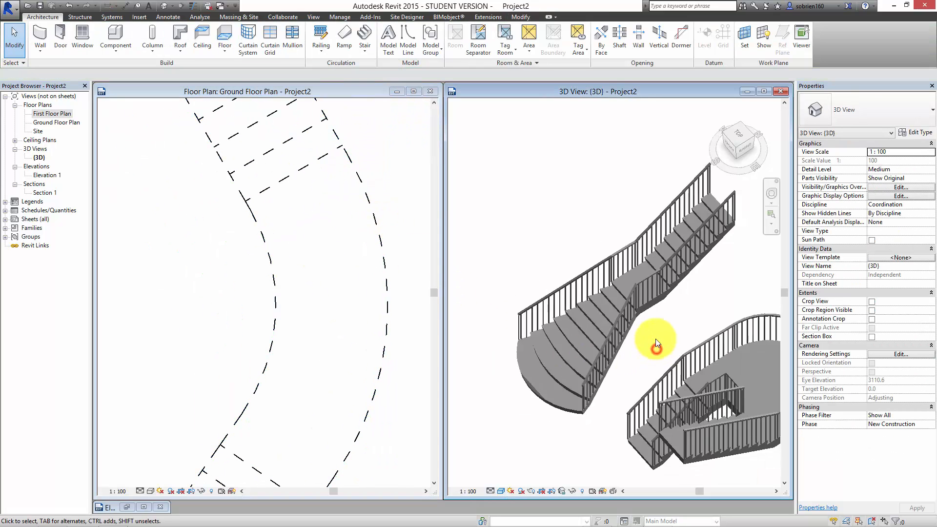
{"action": "middle_click_drag", "start_coordinate": [655, 338], "coordinate": [558, 318], "text": "shift"}
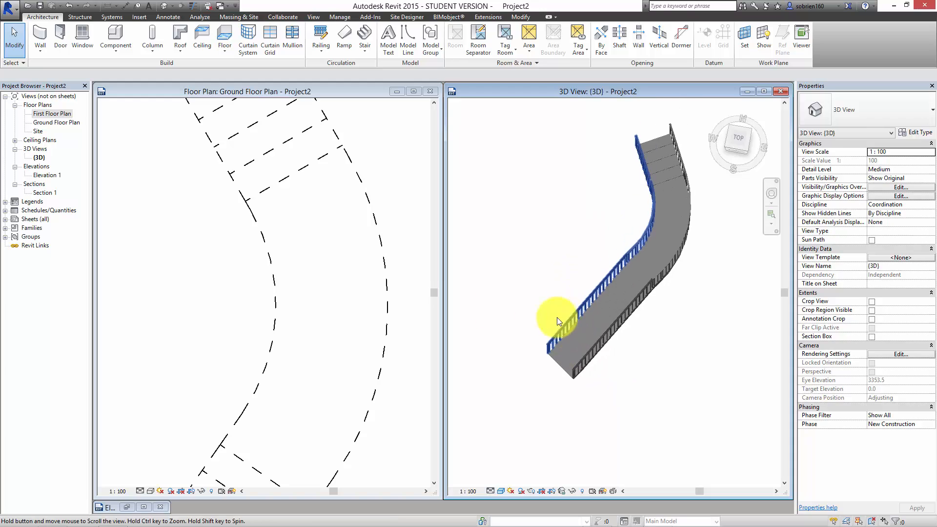
Examine the curved-landing, U-shaped and flared stairs in the ground floor plan and side by side in the 3D view
{"action": "scroll", "coordinate": [236, 293], "scroll_direction": "down", "scroll_amount": 5}
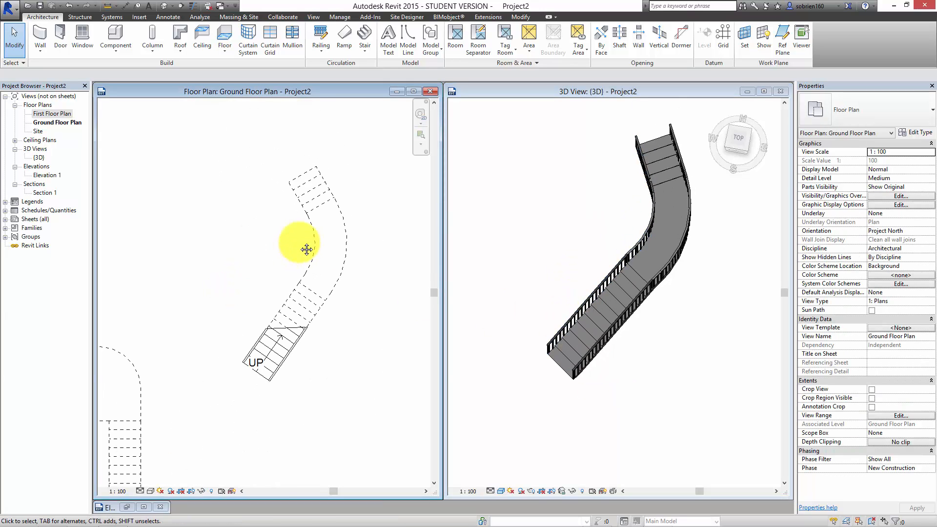
{"action": "scroll", "coordinate": [292, 246], "scroll_direction": "down", "scroll_amount": 1}
{"action": "scroll", "coordinate": [323, 311], "scroll_direction": "up", "scroll_amount": 1}
{"action": "middle_click_drag", "start_coordinate": [323, 312], "coordinate": [405, 254]}
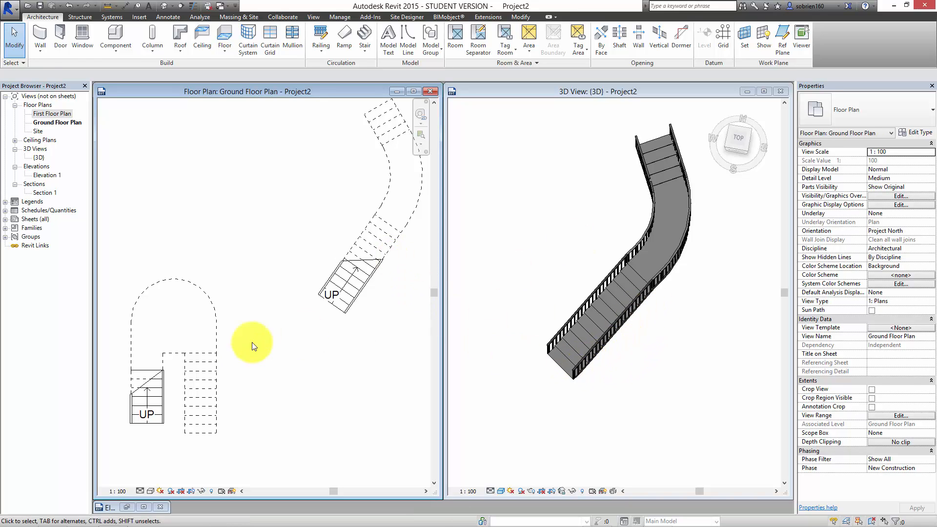
{"action": "left_click", "coordinate": [195, 378]}
{"action": "middle_click_drag", "start_coordinate": [204, 383], "coordinate": [339, 337]}
{"action": "scroll", "coordinate": [209, 369], "scroll_direction": "up", "scroll_amount": 2}
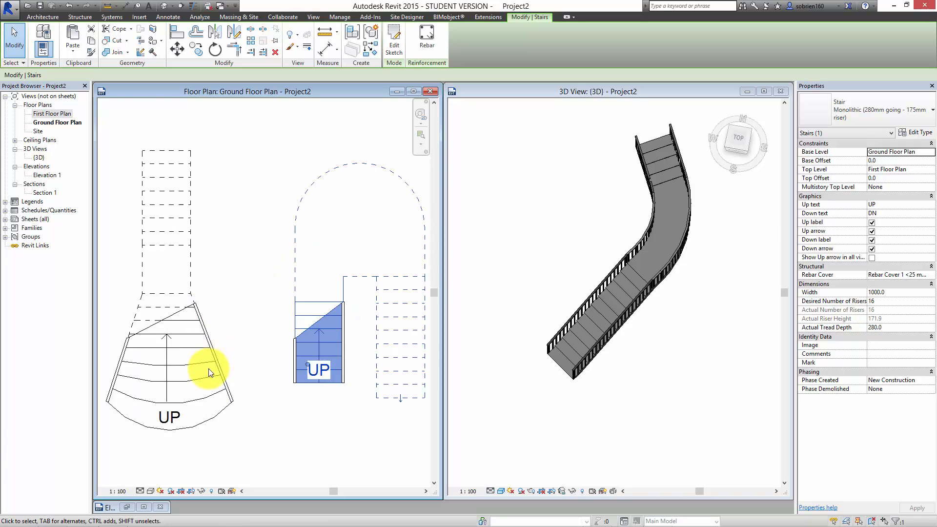
{"action": "scroll", "coordinate": [254, 363], "scroll_direction": "up", "scroll_amount": 3}
{"action": "scroll", "coordinate": [247, 370], "scroll_direction": "down", "scroll_amount": 1}
{"action": "left_click", "coordinate": [527, 358]}
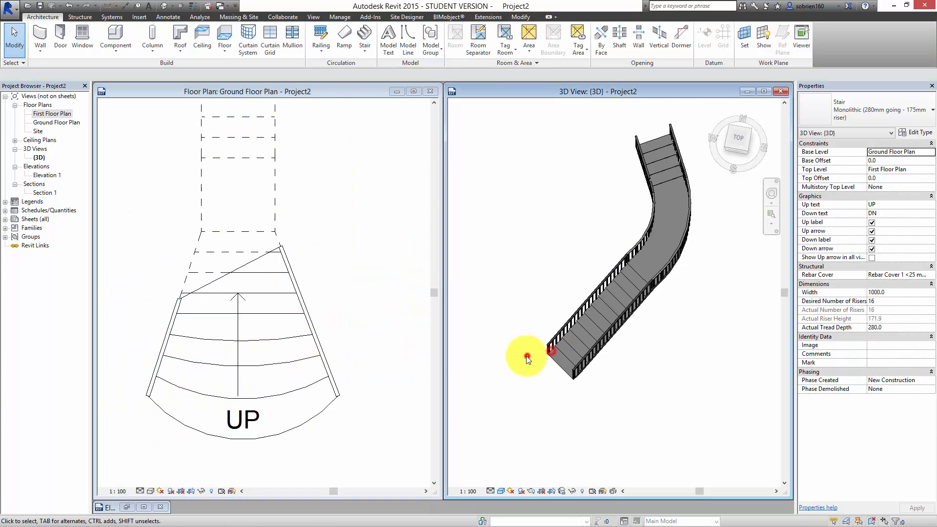
{"action": "scroll", "coordinate": [528, 355], "scroll_direction": "down", "scroll_amount": 3}
{"action": "middle_click_drag", "start_coordinate": [531, 346], "coordinate": [649, 307]}
{"action": "scroll", "coordinate": [627, 327], "scroll_direction": "up", "scroll_amount": 1}
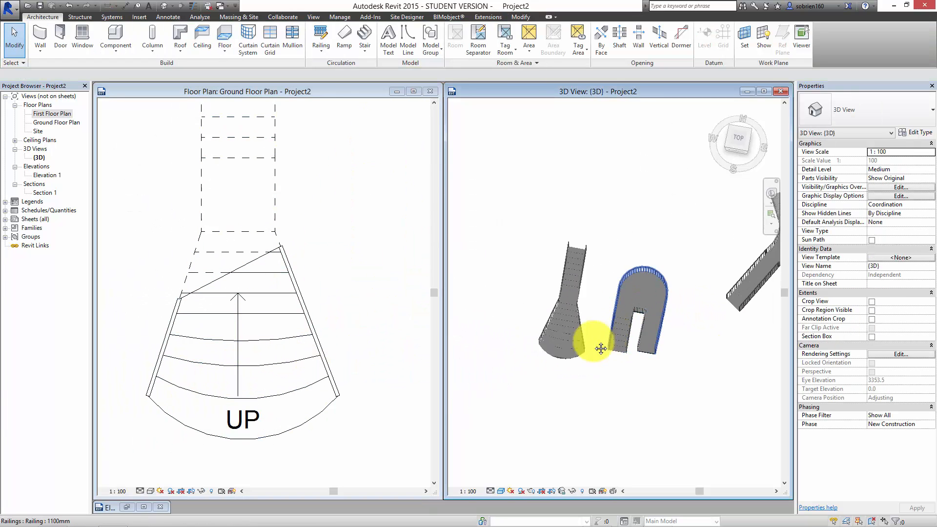
{"action": "middle_click_drag", "start_coordinate": [601, 349], "coordinate": [560, 372]}
{"action": "middle_click_drag", "start_coordinate": [589, 311], "coordinate": [561, 324]}
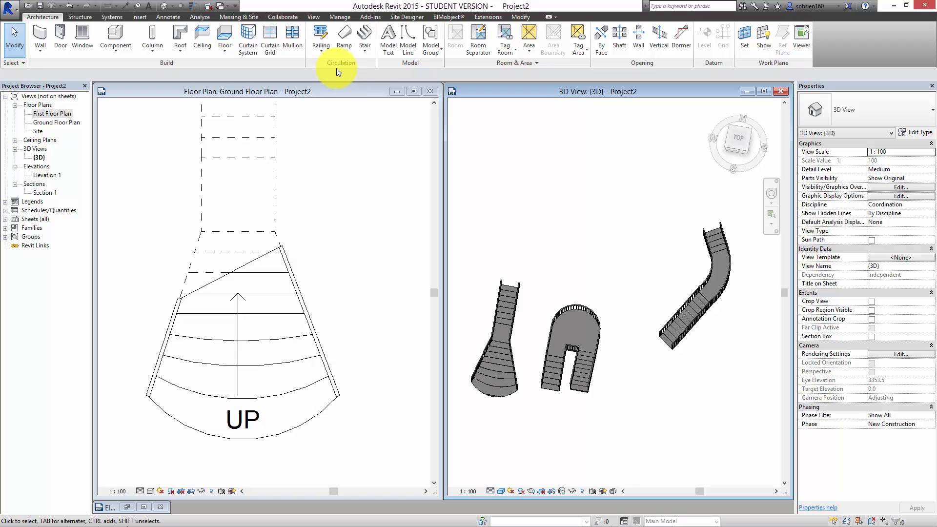
Start a new stair by sketch and set its run to be drawn as a centre-ends arc
{"action": "left_click", "coordinate": [661, 318]}
{"action": "middle_click_drag", "start_coordinate": [642, 336], "coordinate": [559, 341]}
{"action": "scroll", "coordinate": [511, 329], "scroll_direction": "down", "scroll_amount": 1}
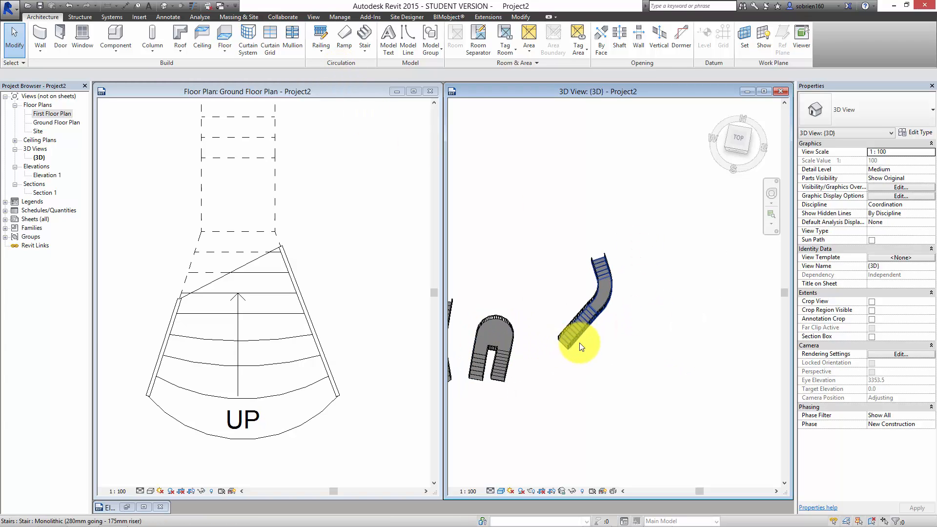
{"action": "left_click", "coordinate": [374, 51]}
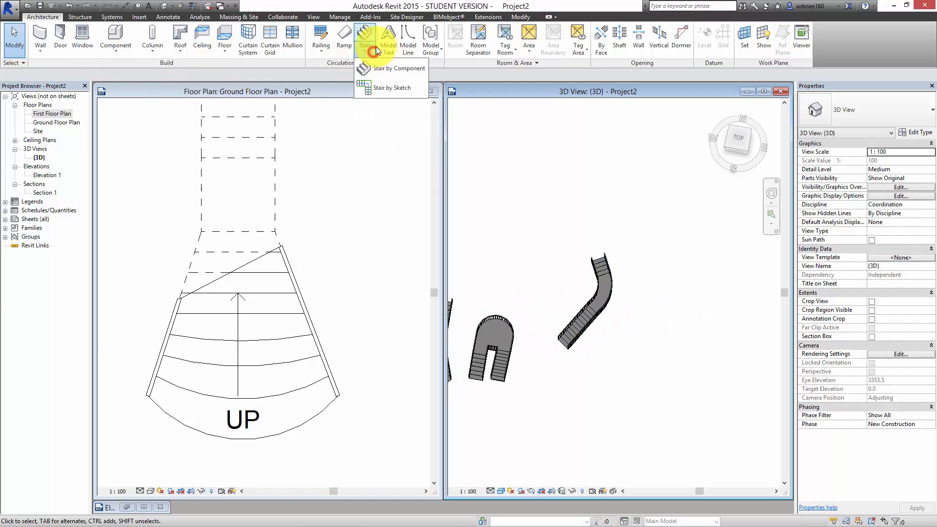
{"action": "left_click", "coordinate": [387, 89]}
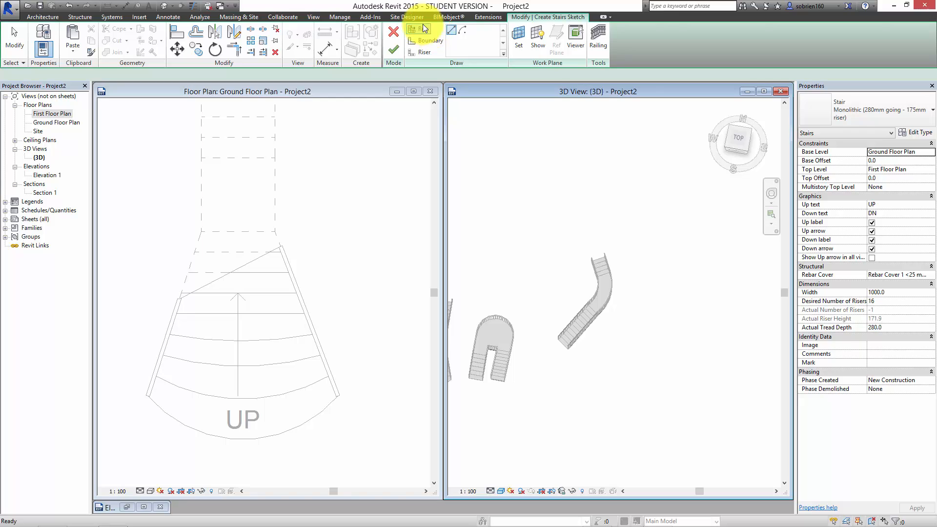
{"action": "left_click", "coordinate": [463, 30]}
{"action": "middle_click_drag", "start_coordinate": [610, 210], "coordinate": [413, 192]}
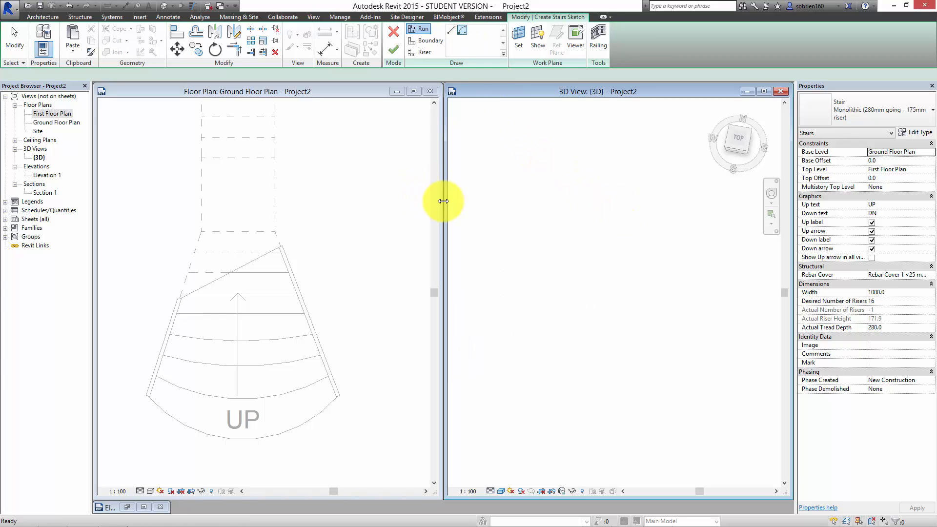
{"action": "left_click", "coordinate": [349, 225]}
{"action": "left_click", "coordinate": [346, 227]}
{"action": "scroll", "coordinate": [345, 228], "scroll_direction": "down", "scroll_amount": 3}
{"action": "scroll", "coordinate": [347, 240], "scroll_direction": "down", "scroll_amount": 1}
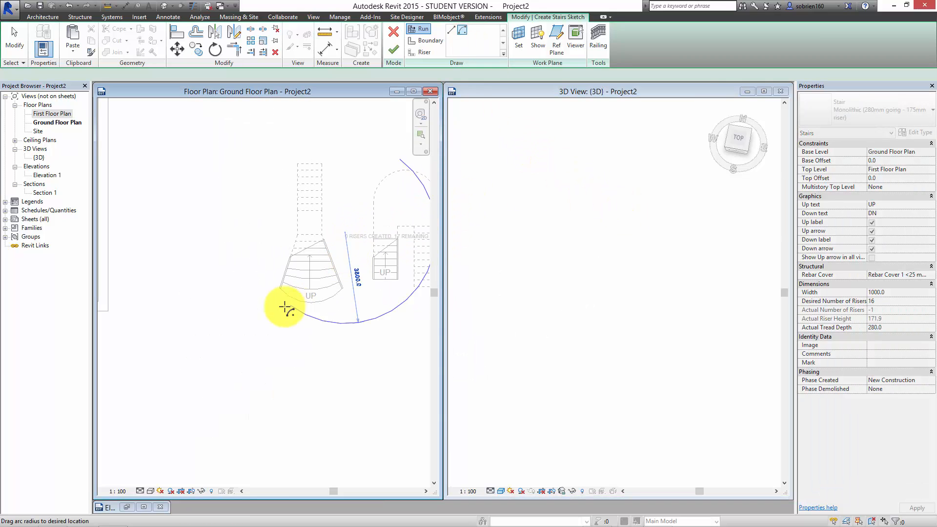
{"action": "scroll", "coordinate": [346, 233], "scroll_direction": "up", "scroll_amount": 3}
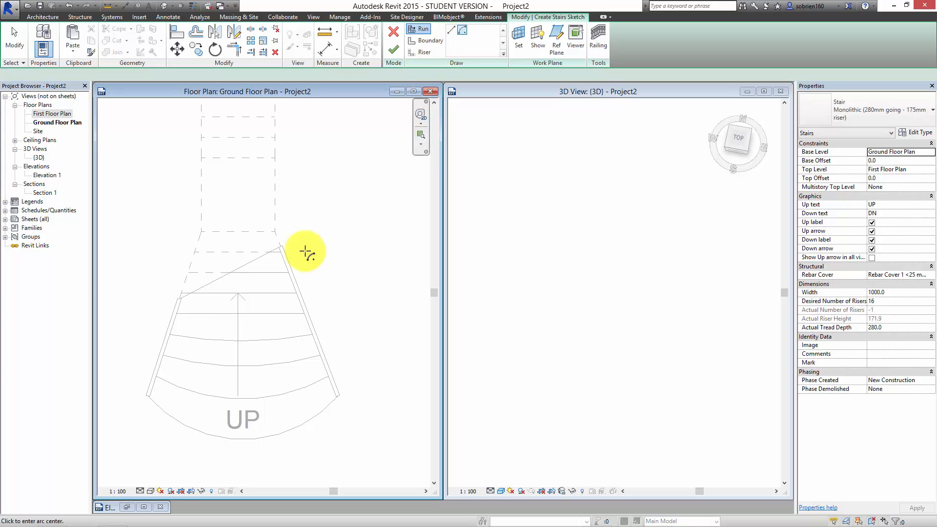
Sketch an arc run of about 900 mm radius in the clear floor area beside the flared stair, using all risers, and finish the stair
{"action": "scroll", "coordinate": [293, 254], "scroll_direction": "down", "scroll_amount": 3}
{"action": "middle_click_drag", "start_coordinate": [199, 305], "coordinate": [356, 299]}
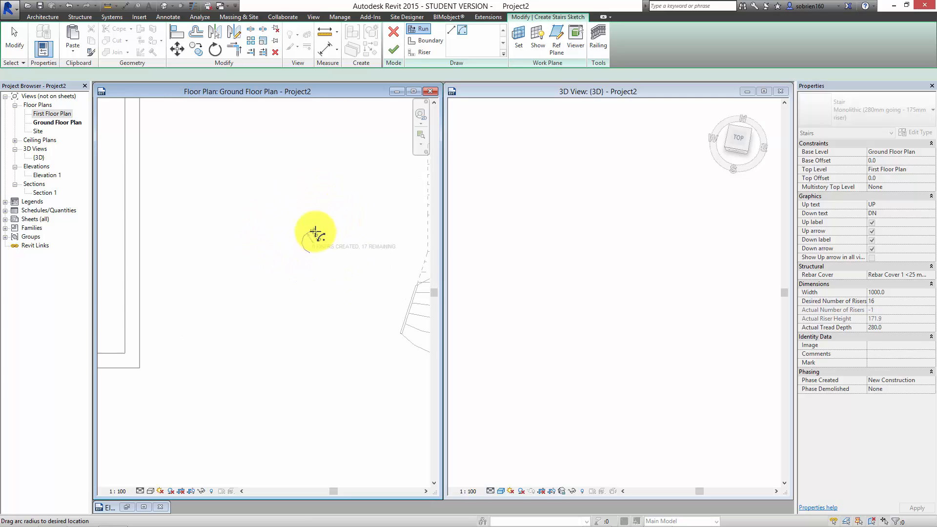
{"action": "scroll", "coordinate": [314, 234], "scroll_direction": "up", "scroll_amount": 3}
{"action": "left_click", "coordinate": [350, 208]}
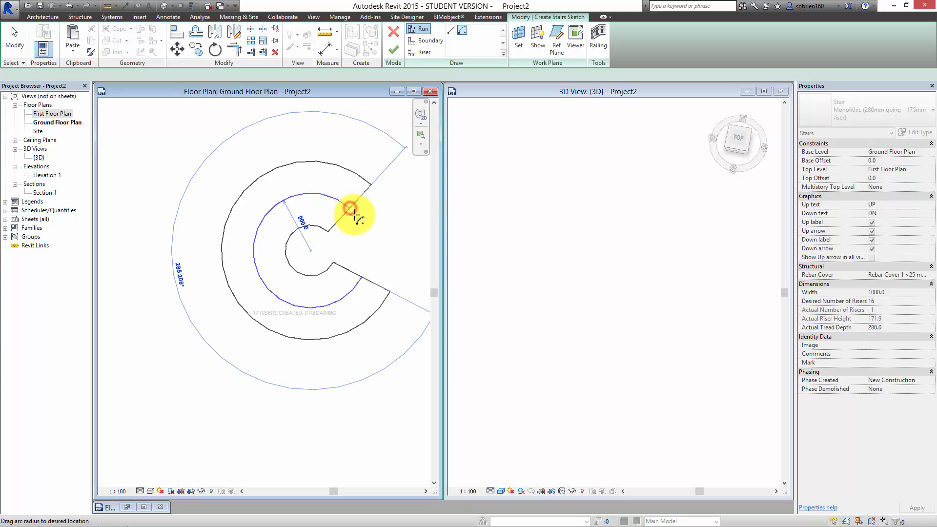
{"action": "left_click", "coordinate": [382, 234]}
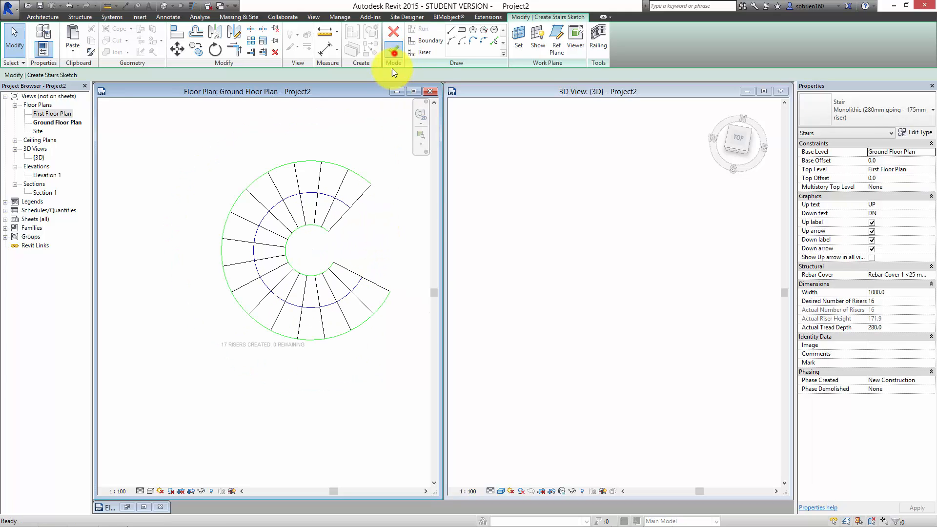
{"action": "left_click", "coordinate": [393, 48]}
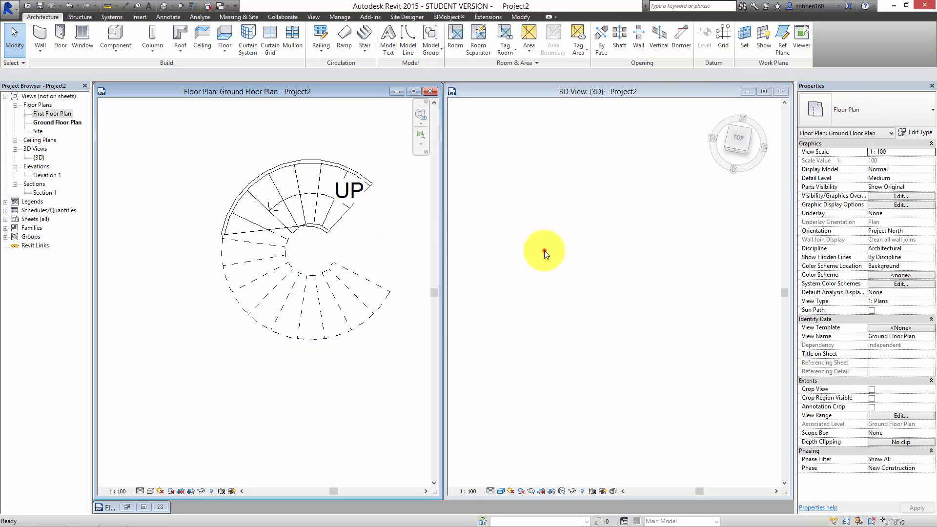
Examine the new spiral stair next to the flared stair in the 3D view, from above and from the front
{"action": "left_click", "coordinate": [545, 253]}
{"action": "scroll", "coordinate": [551, 244], "scroll_direction": "up", "scroll_amount": 6}
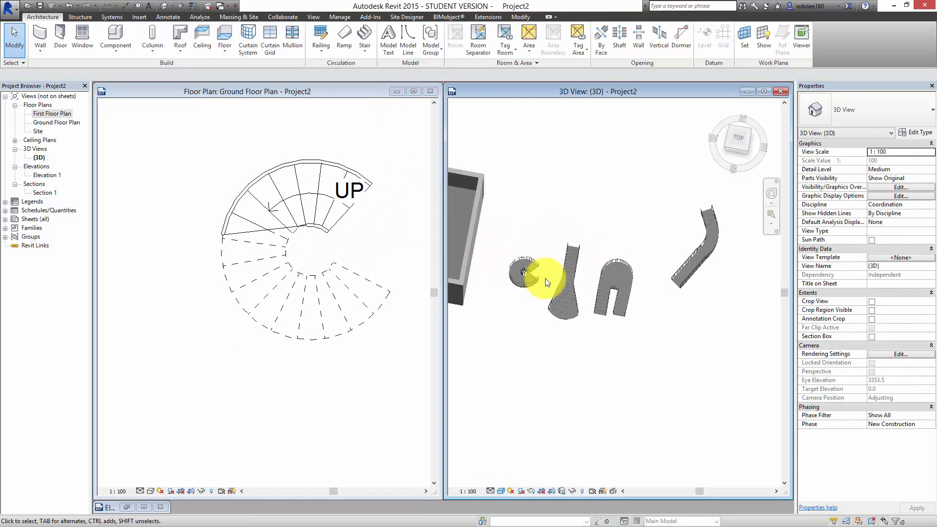
{"action": "scroll", "coordinate": [547, 282], "scroll_direction": "up", "scroll_amount": 5}
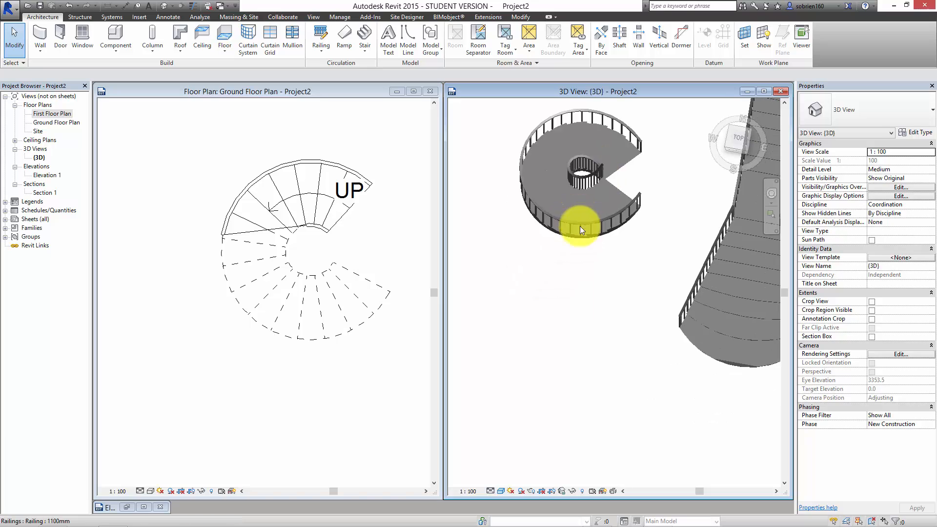
{"action": "middle_click_drag", "start_coordinate": [580, 226], "coordinate": [498, 335], "text": "shift"}
{"action": "middle_click_drag", "start_coordinate": [615, 338], "coordinate": [591, 286]}
{"action": "scroll", "coordinate": [605, 301], "scroll_direction": "down", "scroll_amount": 1}
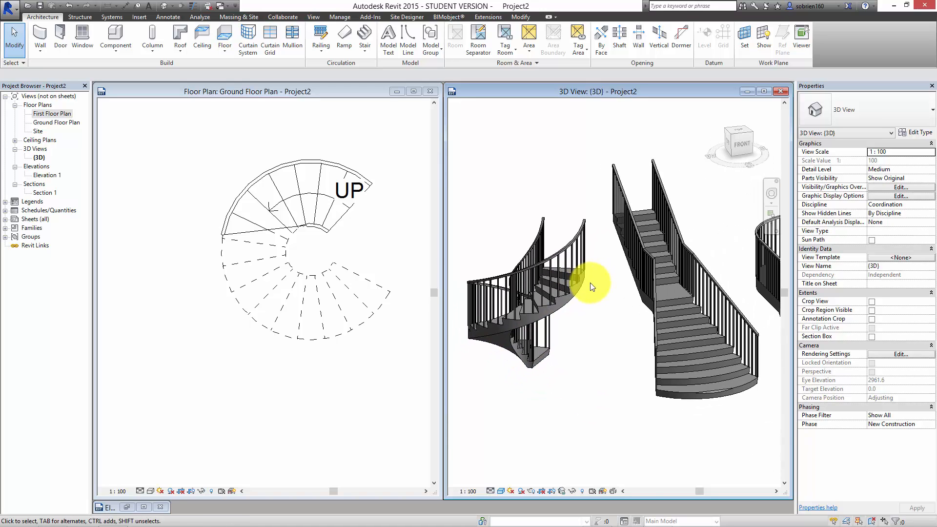
{"action": "mouse_move", "coordinate": [685, 519]}
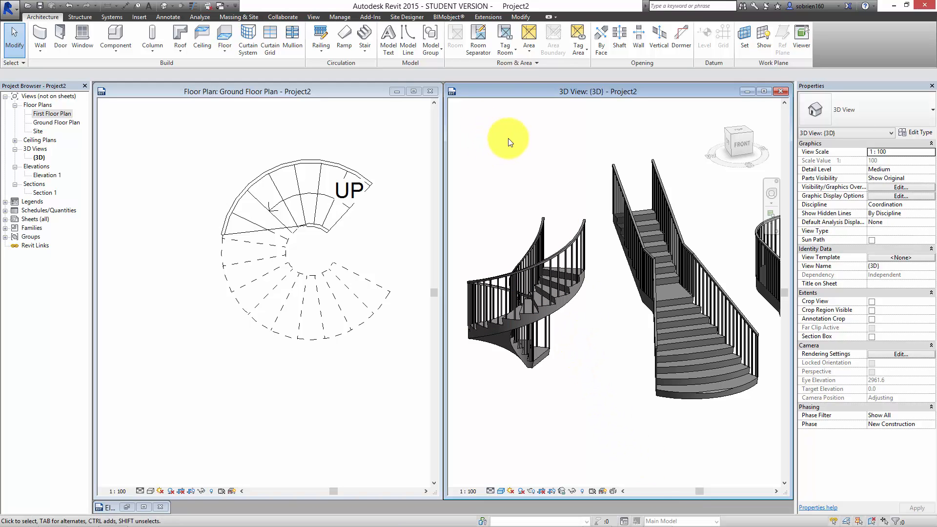
{"action": "middle_click_drag", "start_coordinate": [590, 266], "coordinate": [567, 215]}
{"action": "scroll", "coordinate": [601, 220], "scroll_direction": "down", "scroll_amount": 1}
{"action": "middle_click_drag", "start_coordinate": [623, 293], "coordinate": [727, 366]}
{"action": "middle_click_drag", "start_coordinate": [557, 336], "coordinate": [562, 348]}
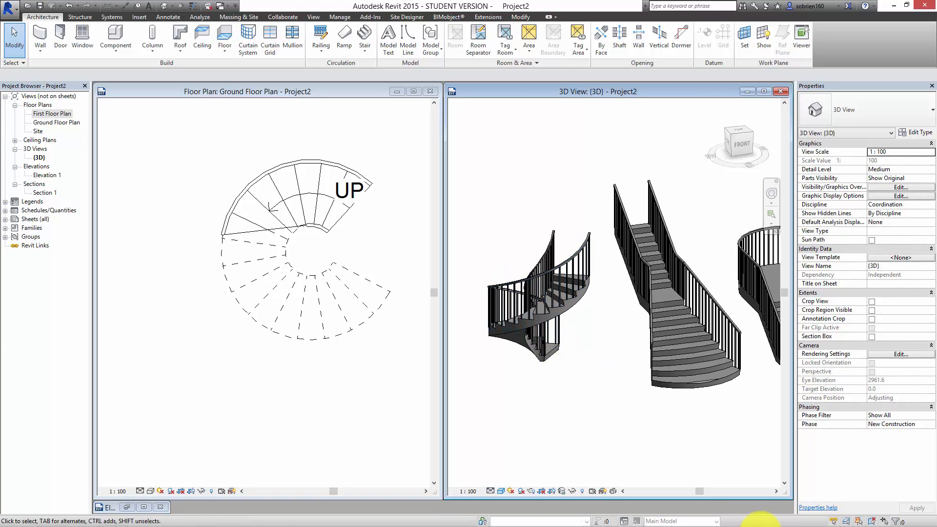
{"action": "mouse_move", "coordinate": [690, 517]}
{"action": "left_click", "coordinate": [600, 522]}
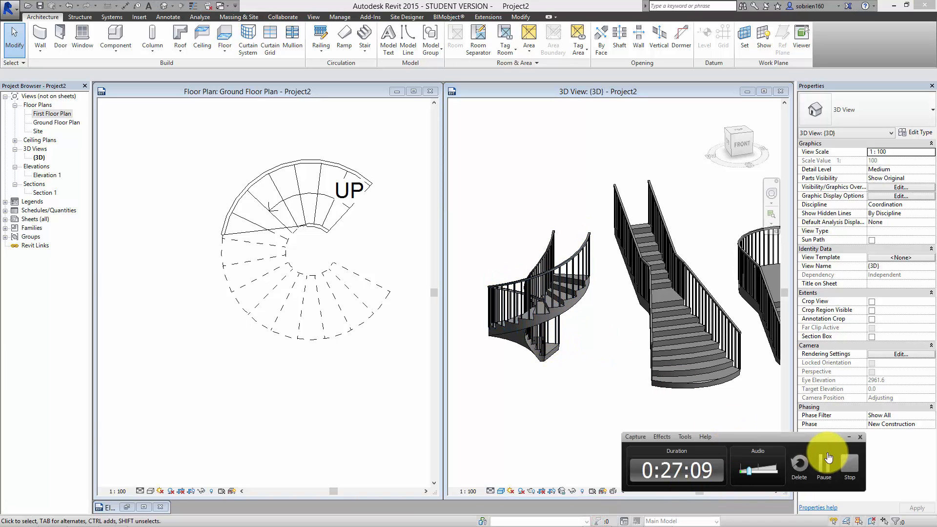
{"action": "left_click", "coordinate": [835, 452]}
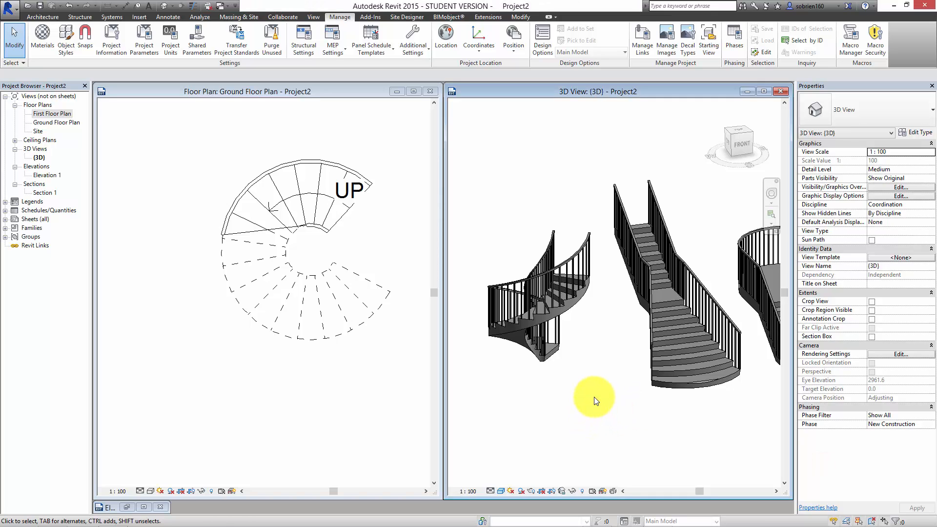
Examine the flared and spiral stairs up close in 3D and check the stair type assigned to the spiral stair
{"action": "scroll", "coordinate": [580, 410], "scroll_direction": "down", "scroll_amount": 3}
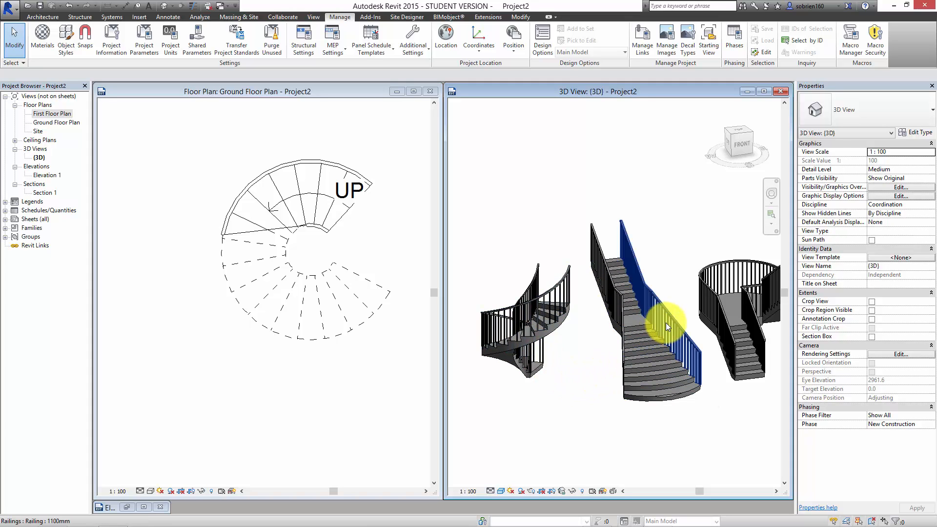
{"action": "scroll", "coordinate": [639, 380], "scroll_direction": "up", "scroll_amount": 5}
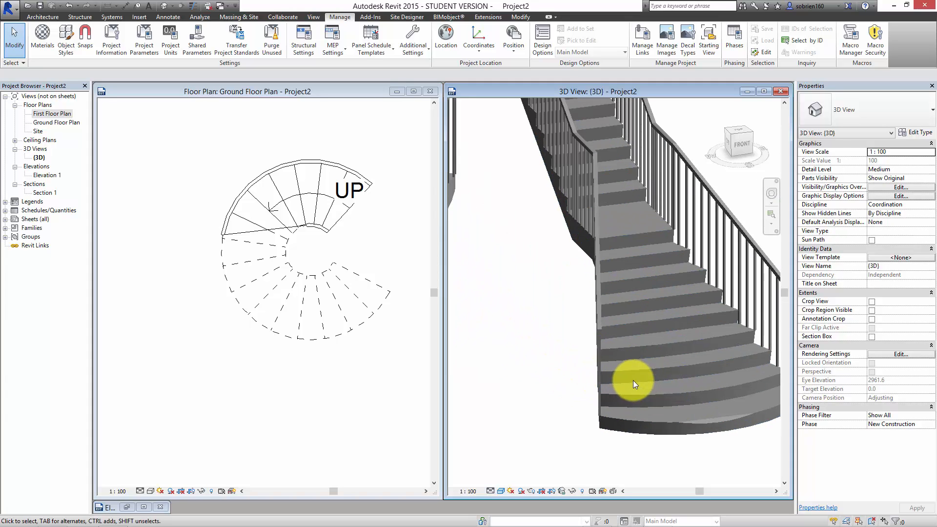
{"action": "scroll", "coordinate": [633, 379], "scroll_direction": "down", "scroll_amount": 5}
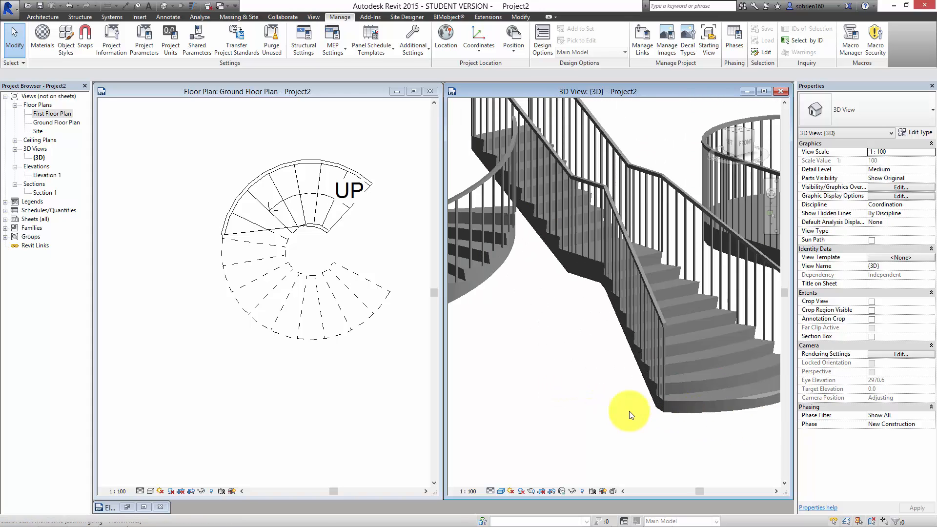
{"action": "scroll", "coordinate": [619, 431], "scroll_direction": "down", "scroll_amount": 5}
{"action": "scroll", "coordinate": [571, 355], "scroll_direction": "up", "scroll_amount": 2}
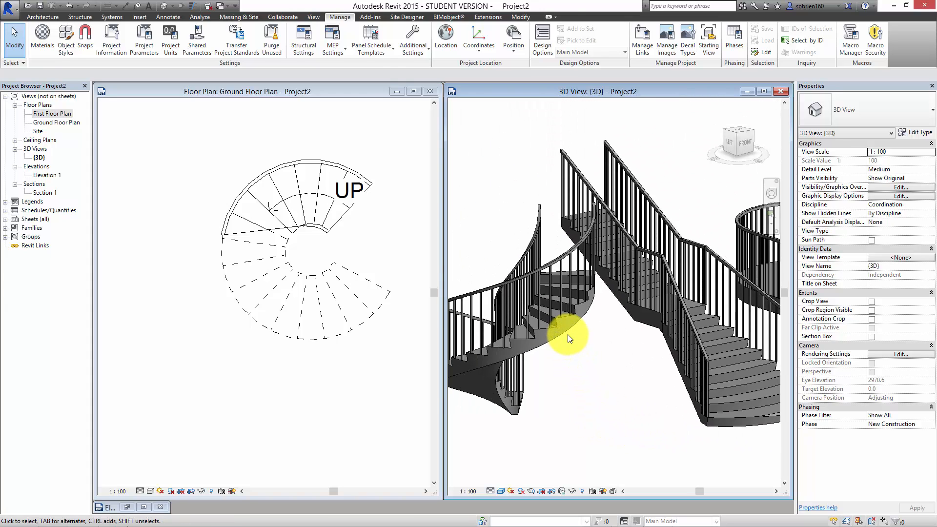
{"action": "left_click", "coordinate": [568, 336]}
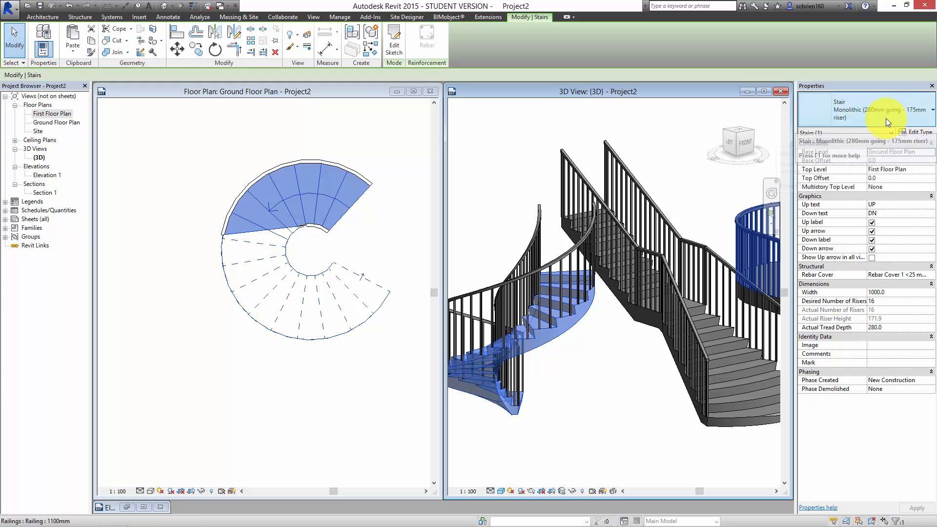
{"action": "left_click", "coordinate": [570, 378]}
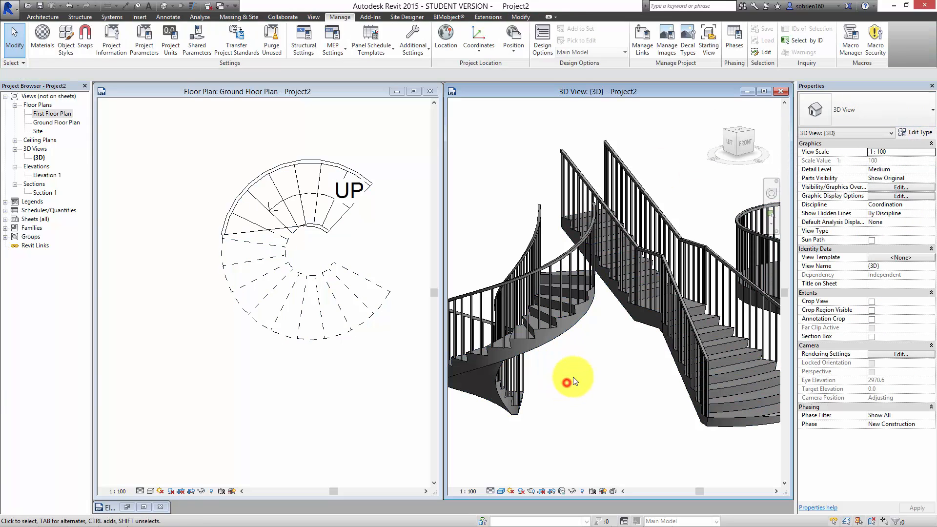
Change the flared stair's type to Stringer (250mm going - 180mm riser)
{"action": "left_click", "coordinate": [634, 316]}
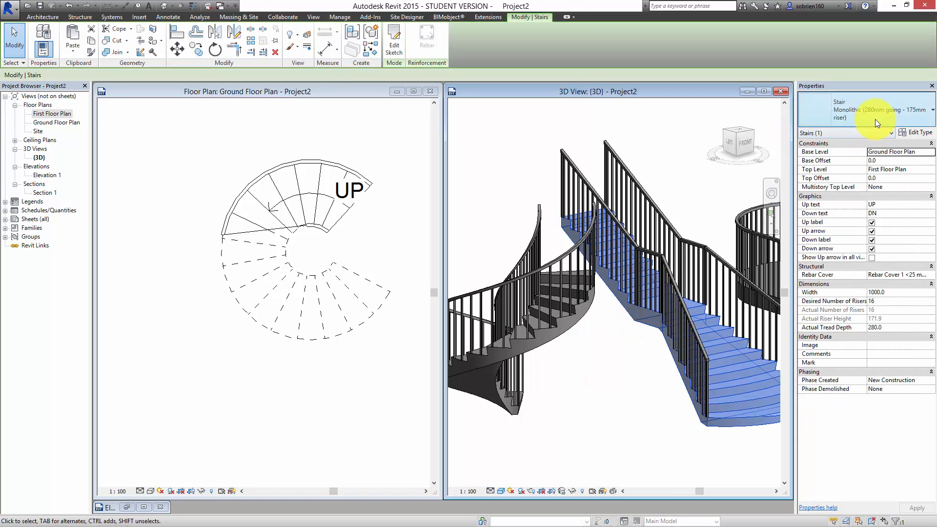
{"action": "left_click", "coordinate": [919, 118]}
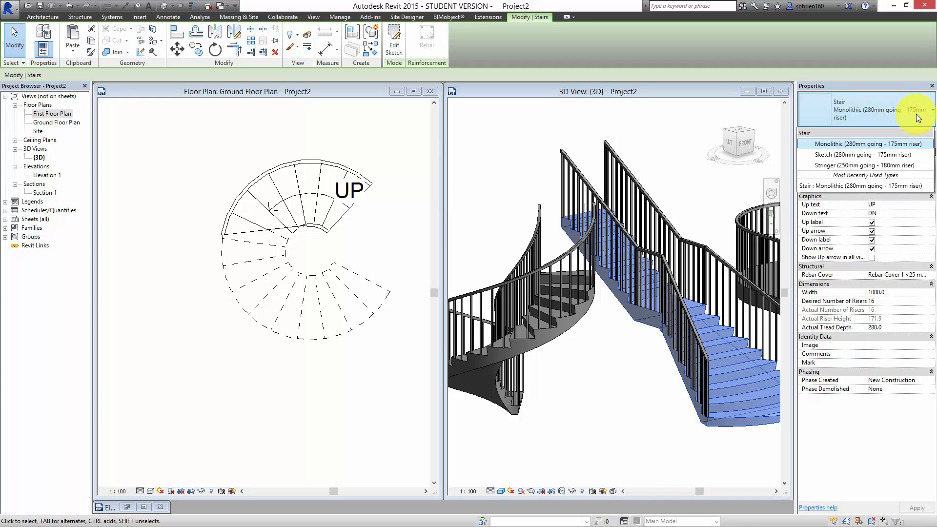
{"action": "left_click", "coordinate": [849, 166]}
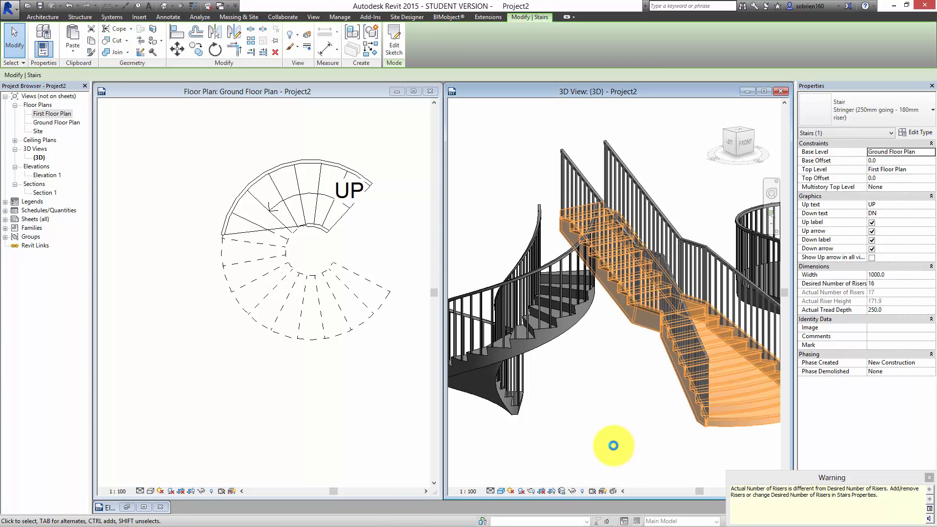
{"action": "left_click", "coordinate": [614, 449]}
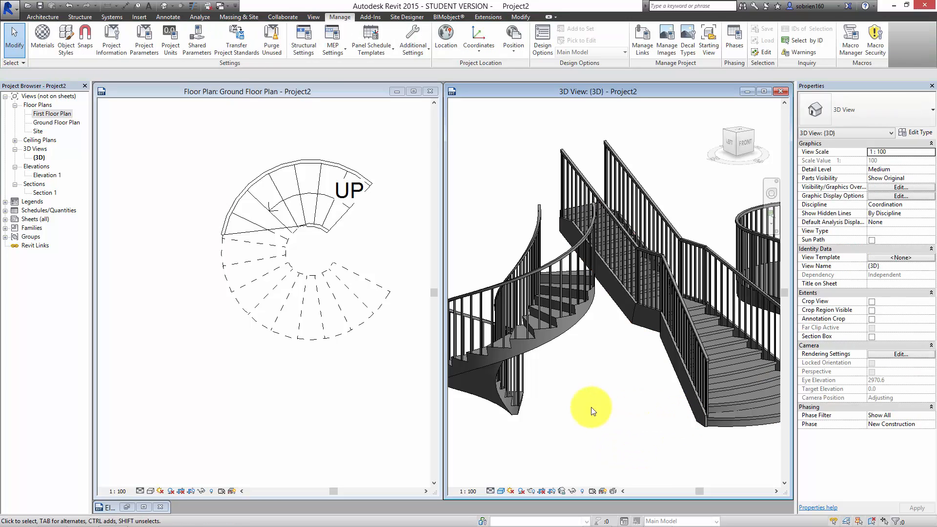
Examine the flared stair's stringers, treads and risers in 3D from the front, the underside and above
{"action": "middle_click_drag", "start_coordinate": [646, 401], "coordinate": [553, 407]}
{"action": "scroll", "coordinate": [701, 397], "scroll_direction": "up", "scroll_amount": 6}
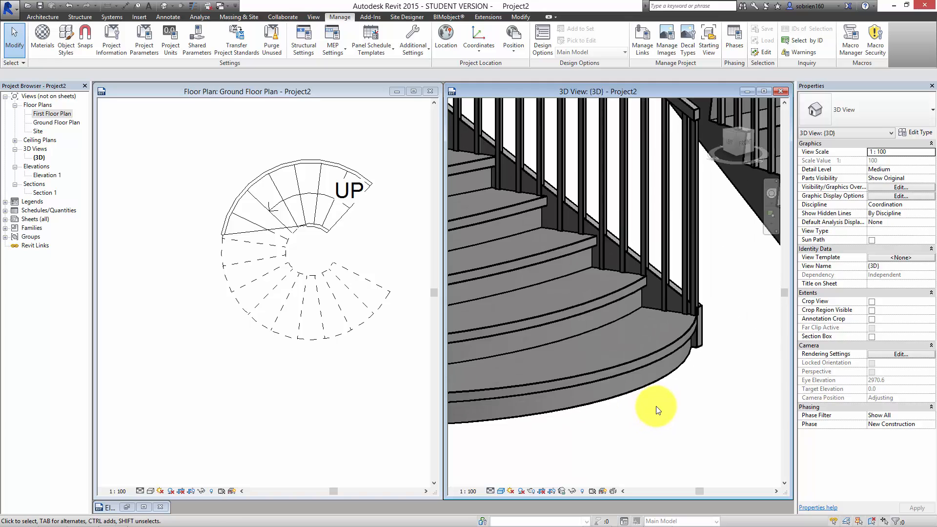
{"action": "scroll", "coordinate": [769, 432], "scroll_direction": "down", "scroll_amount": 6}
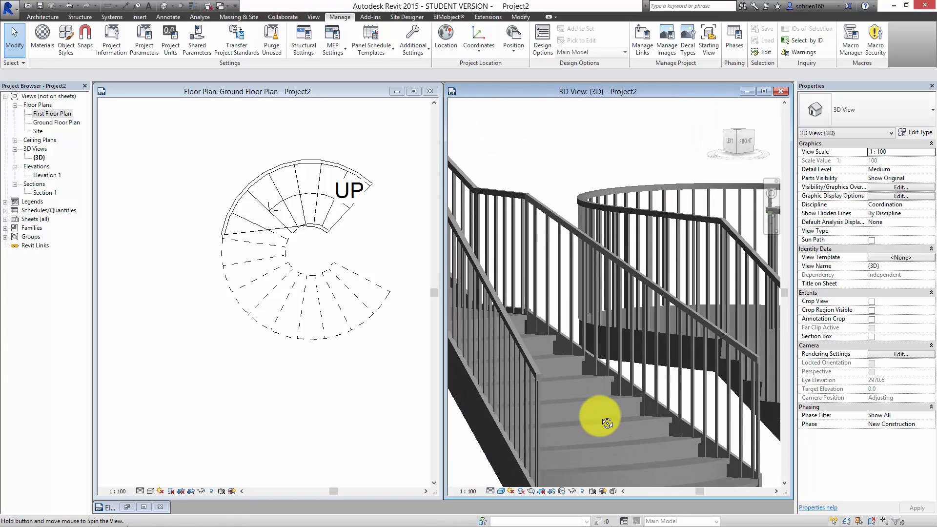
{"action": "scroll", "coordinate": [649, 383], "scroll_direction": "down", "scroll_amount": 3}
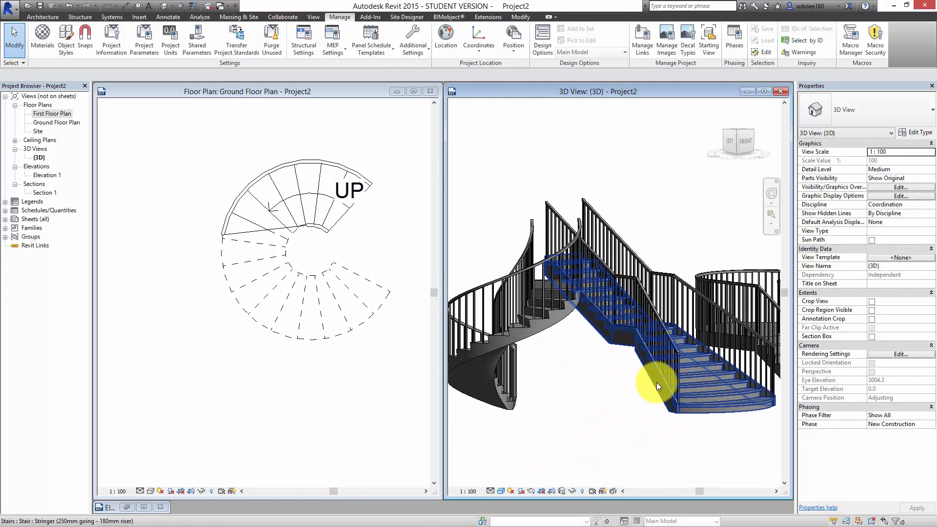
{"action": "left_click", "coordinate": [657, 382]}
{"action": "middle_click_drag", "start_coordinate": [592, 399], "coordinate": [716, 394], "text": "shift"}
{"action": "scroll", "coordinate": [701, 358], "scroll_direction": "up", "scroll_amount": 5}
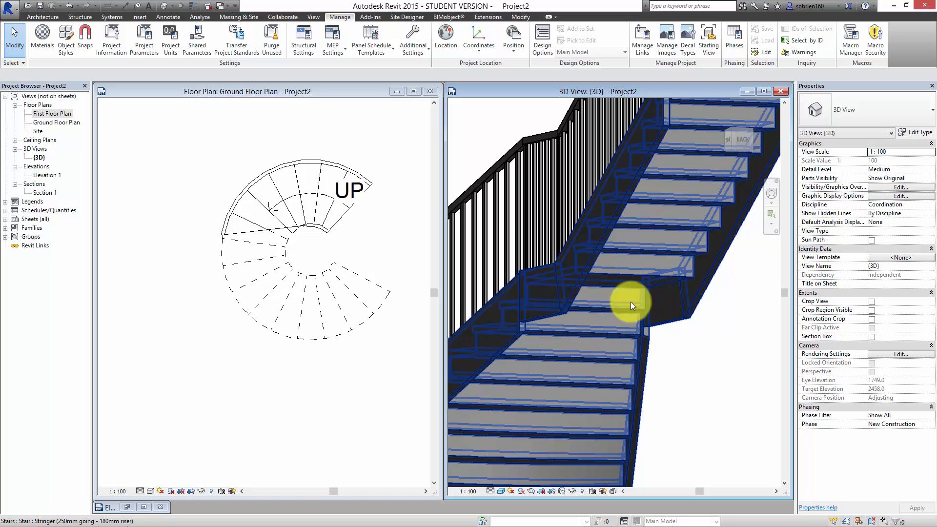
{"action": "middle_click_drag", "start_coordinate": [631, 301], "coordinate": [734, 352], "text": "shift"}
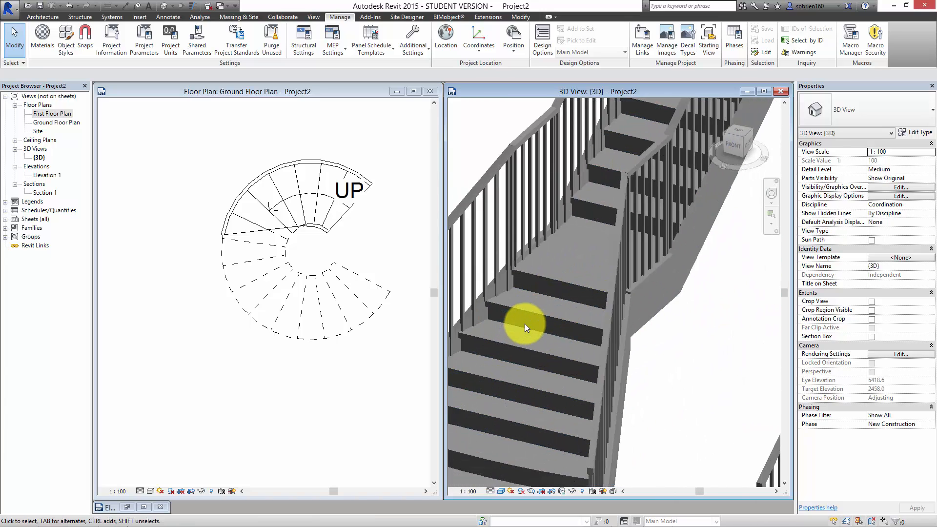
{"action": "scroll", "coordinate": [525, 324], "scroll_direction": "up", "scroll_amount": 8}
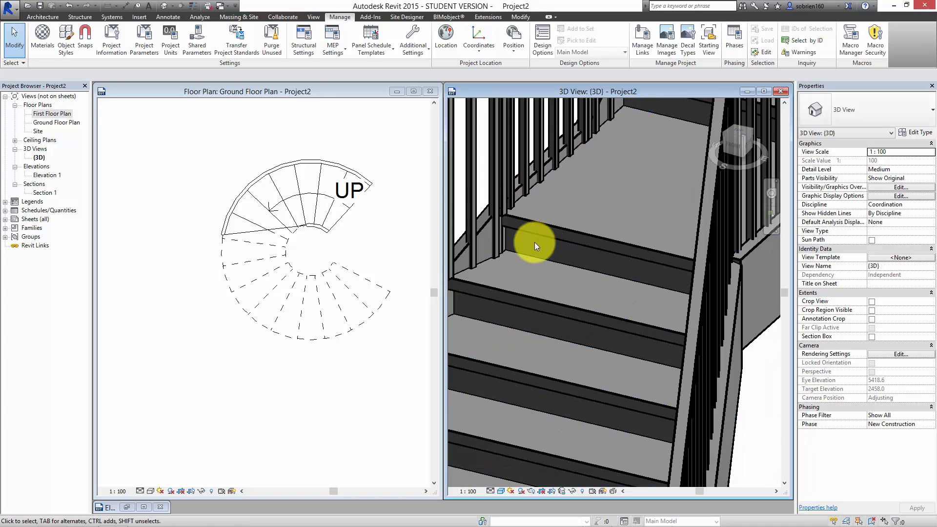
{"action": "scroll", "coordinate": [546, 242], "scroll_direction": "down", "scroll_amount": 5}
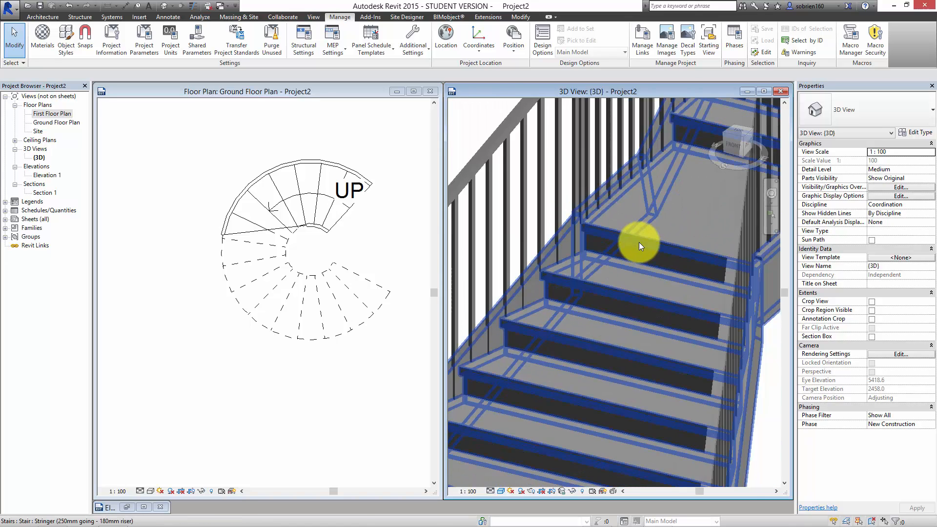
{"action": "scroll", "coordinate": [519, 291], "scroll_direction": "down", "scroll_amount": 2}
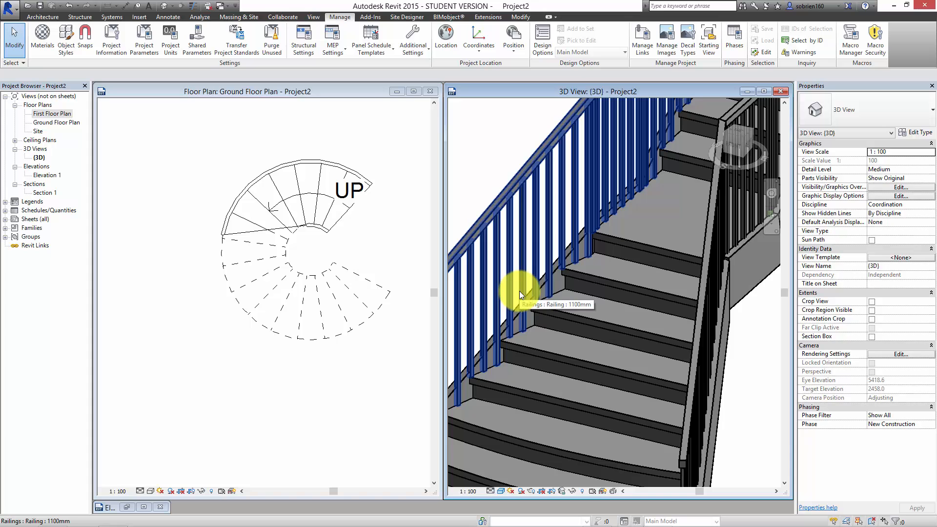
Open the type properties of the flared stair
{"action": "scroll", "coordinate": [500, 276], "scroll_direction": "down", "scroll_amount": 4}
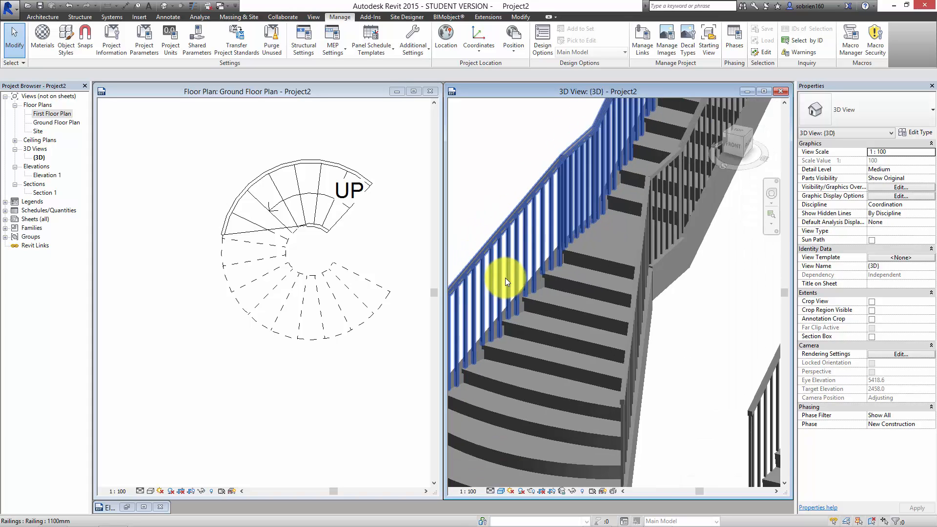
{"action": "middle_click_drag", "start_coordinate": [629, 313], "coordinate": [659, 314]}
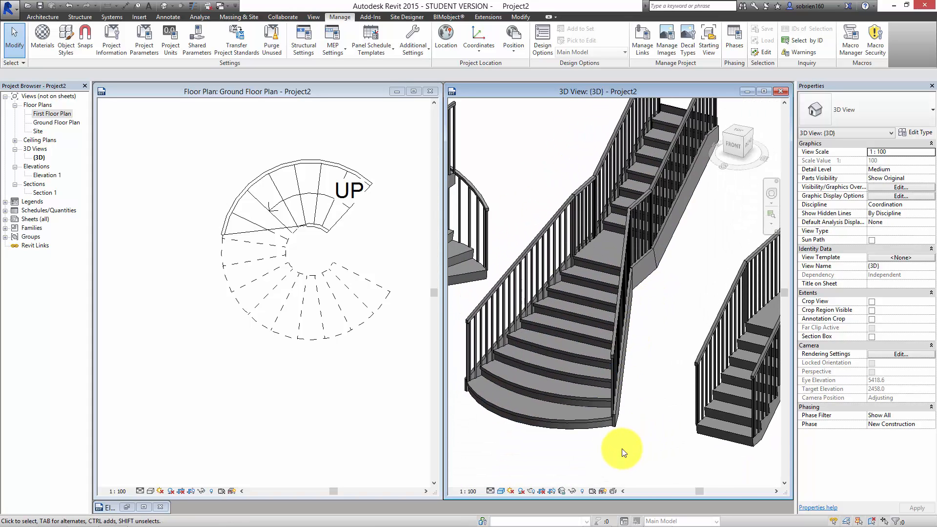
{"action": "mouse_move", "coordinate": [626, 457]}
{"action": "middle_mouse_down"}
{"action": "mouse_move", "coordinate": [638, 448]}
{"action": "mouse_move", "coordinate": [639, 457]}
{"action": "middle_mouse_up"}
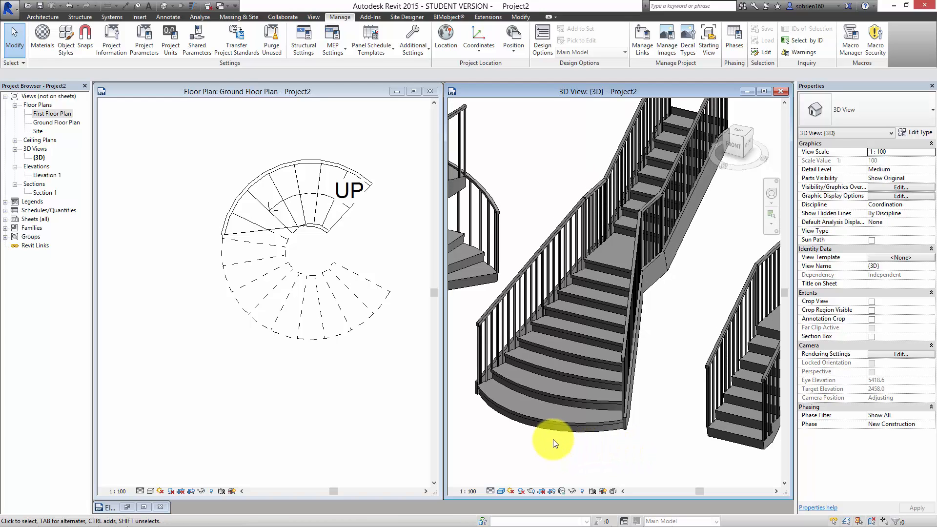
{"action": "left_click", "coordinate": [564, 426]}
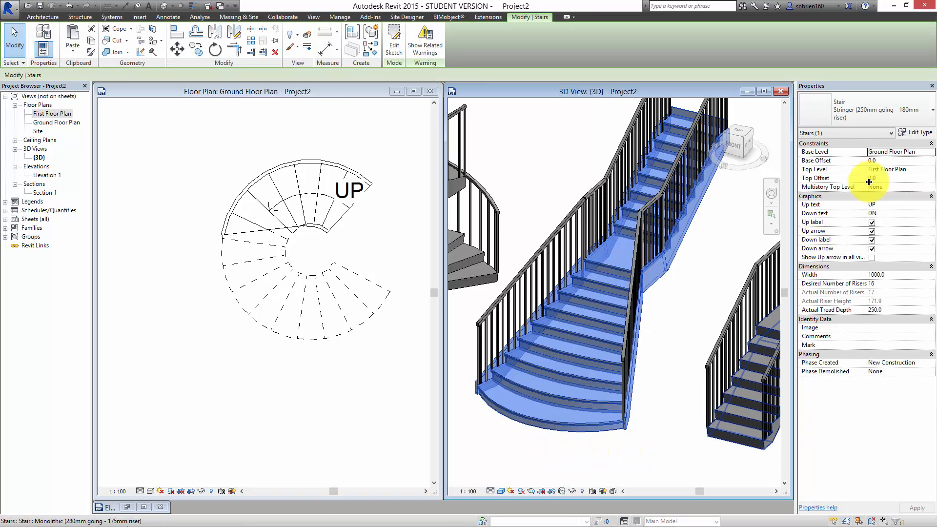
{"action": "left_click", "coordinate": [918, 133]}
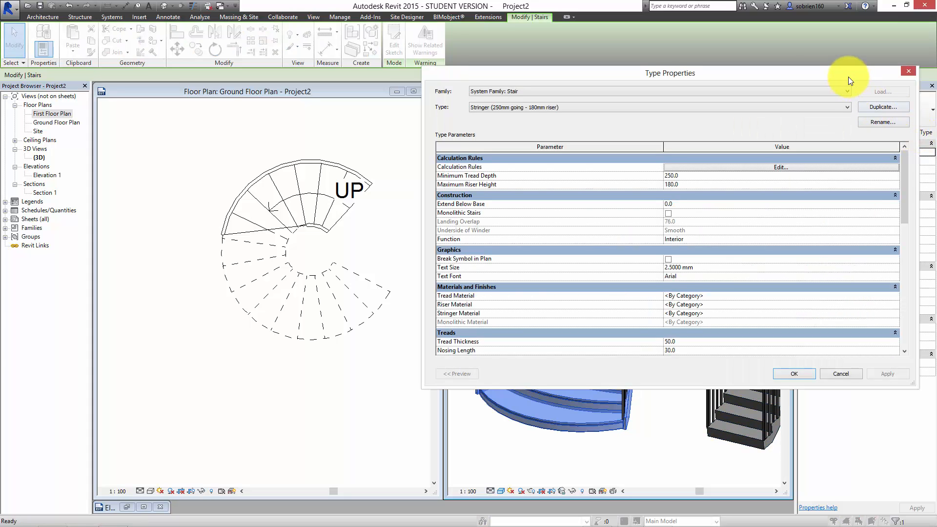
{"action": "left_click_drag", "start_coordinate": [849, 78], "coordinate": [717, 86]}
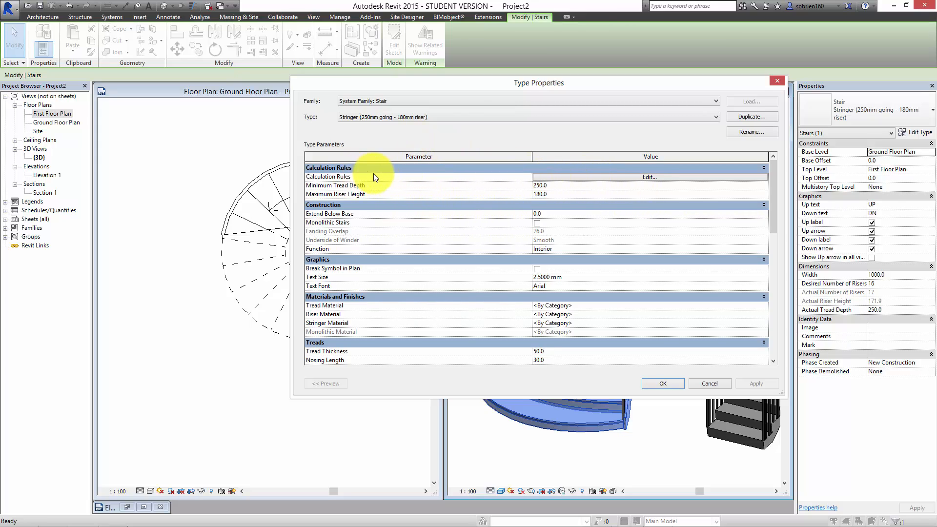
Examine the Stair Calculator's slope rule and value range with slope calculation enabled, and leave without saving
{"action": "left_click", "coordinate": [645, 178]}
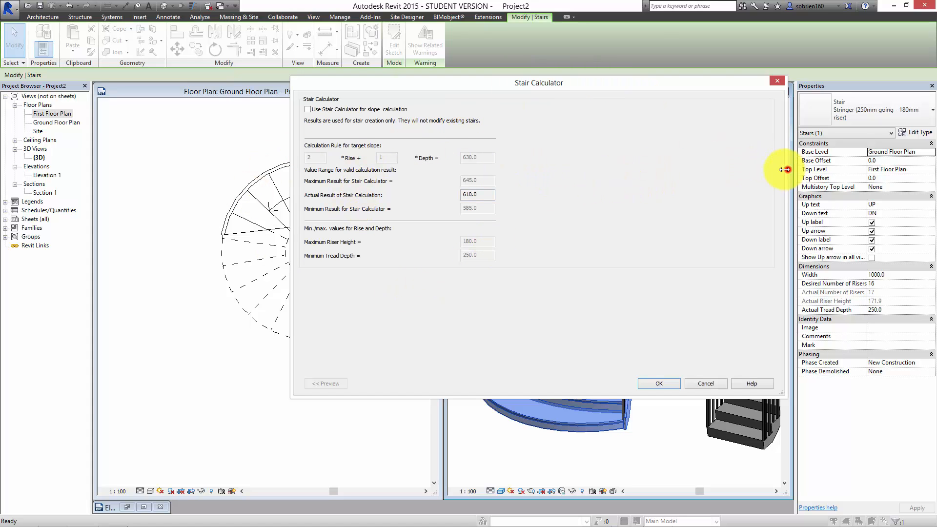
{"action": "left_click_drag", "start_coordinate": [787, 172], "coordinate": [601, 173]}
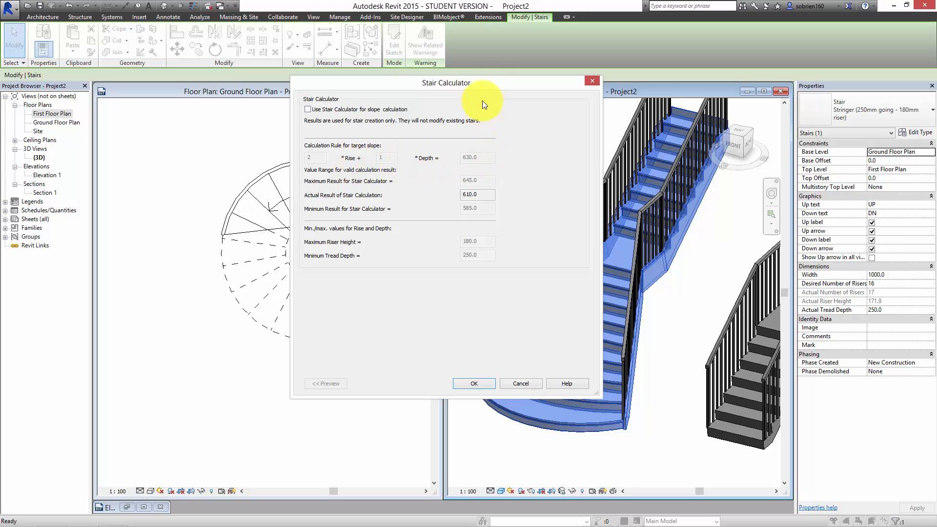
{"action": "left_click_drag", "start_coordinate": [516, 86], "coordinate": [550, 123]}
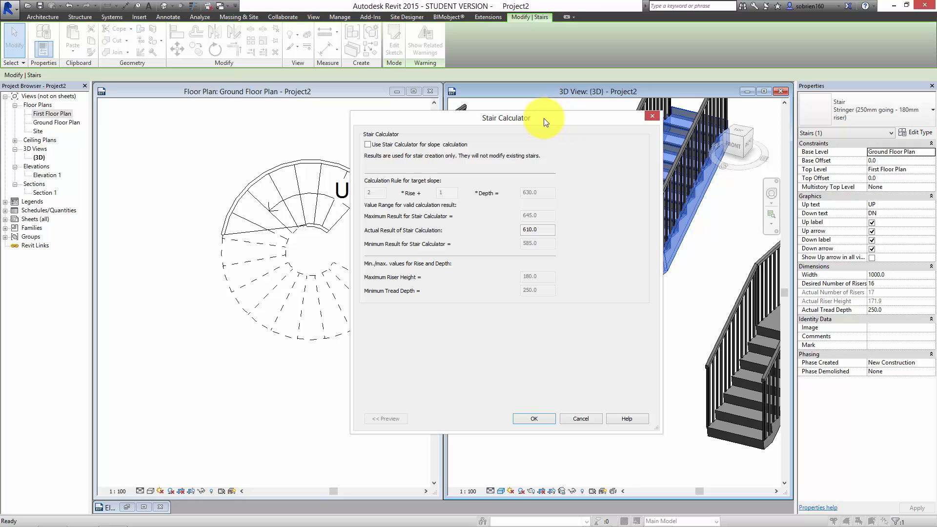
{"action": "left_click_drag", "start_coordinate": [541, 116], "coordinate": [555, 102]}
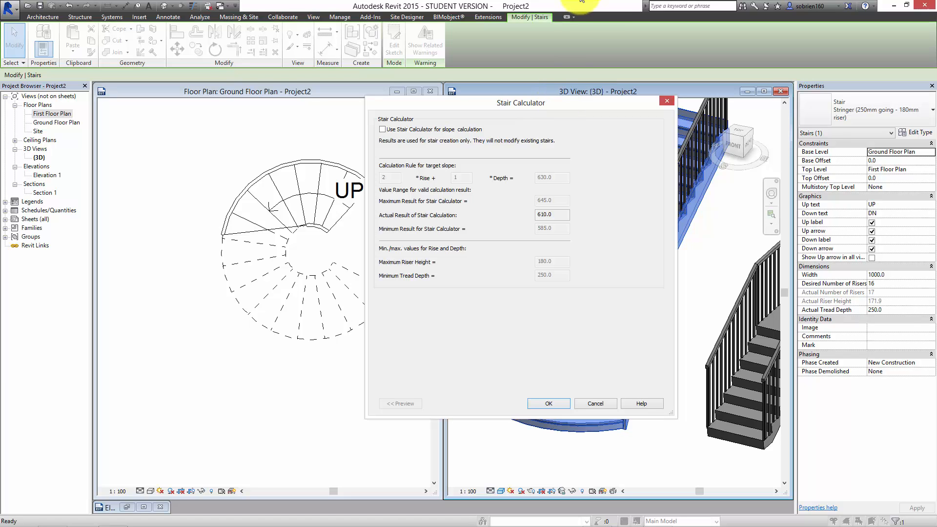
{"action": "left_click", "coordinate": [382, 130]}
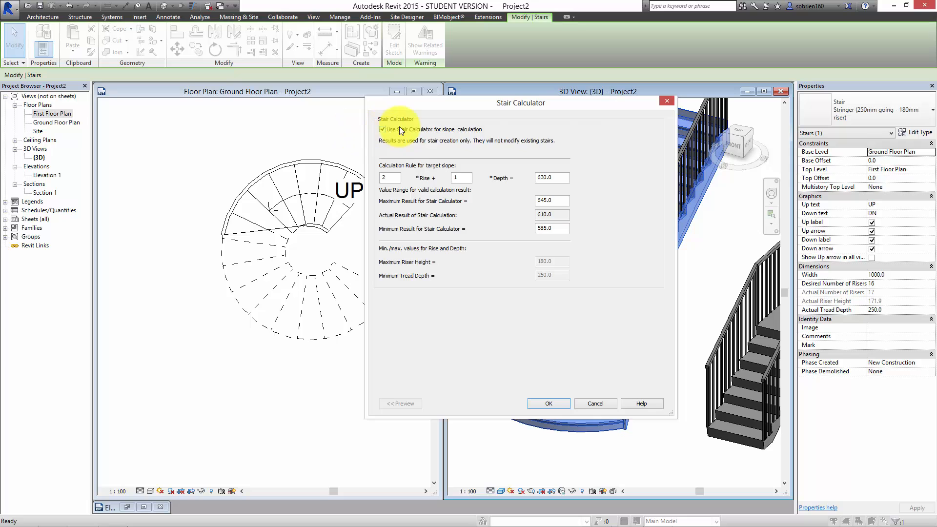
{"action": "left_click", "coordinate": [555, 228]}
{"action": "left_click", "coordinate": [558, 200]}
{"action": "left_click", "coordinate": [560, 177]}
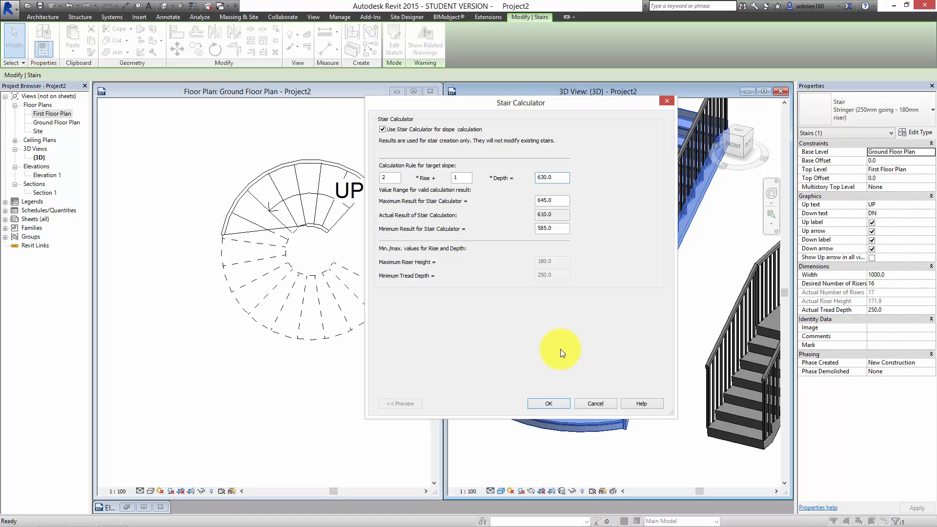
{"action": "left_click", "coordinate": [593, 373]}
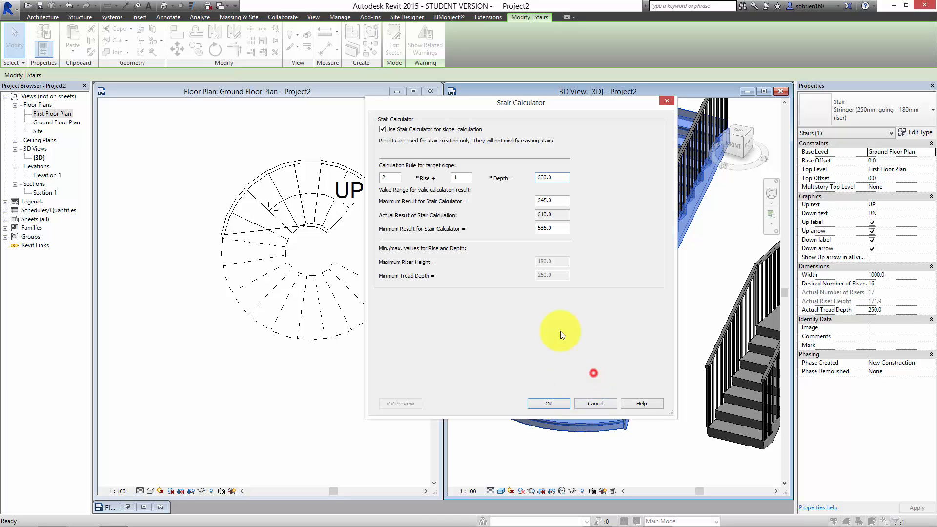
{"action": "left_click", "coordinate": [601, 404]}
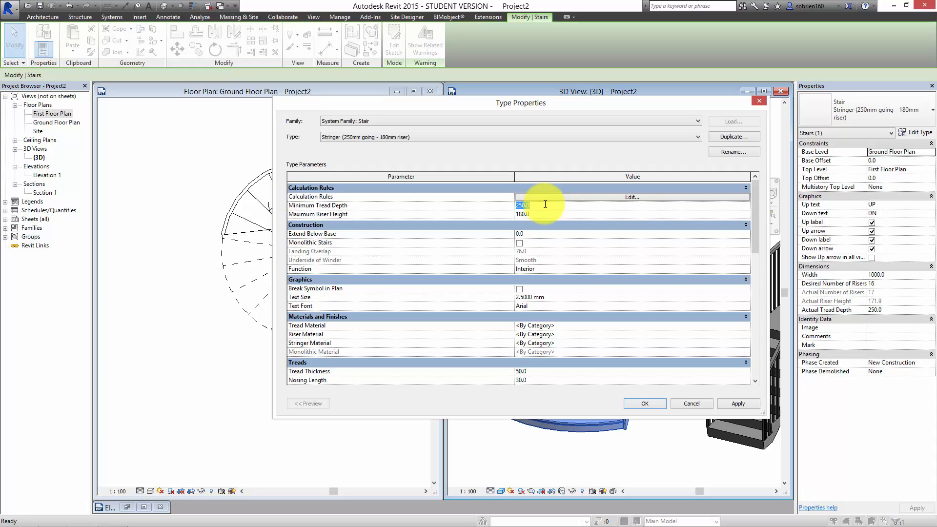
Set the stair type's minimum tread depth to 300 and its maximum riser height to 150
{"action": "type", "text": "300"}
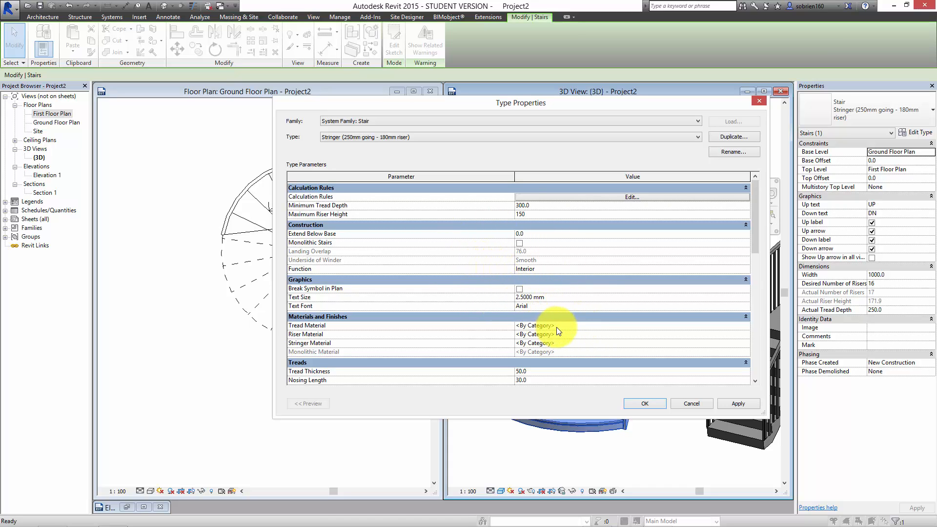
Add Wood (Oak) from the Autodesk materials, enable its render appearance for shading, and assign it as the tread material
{"action": "left_click", "coordinate": [746, 325]}
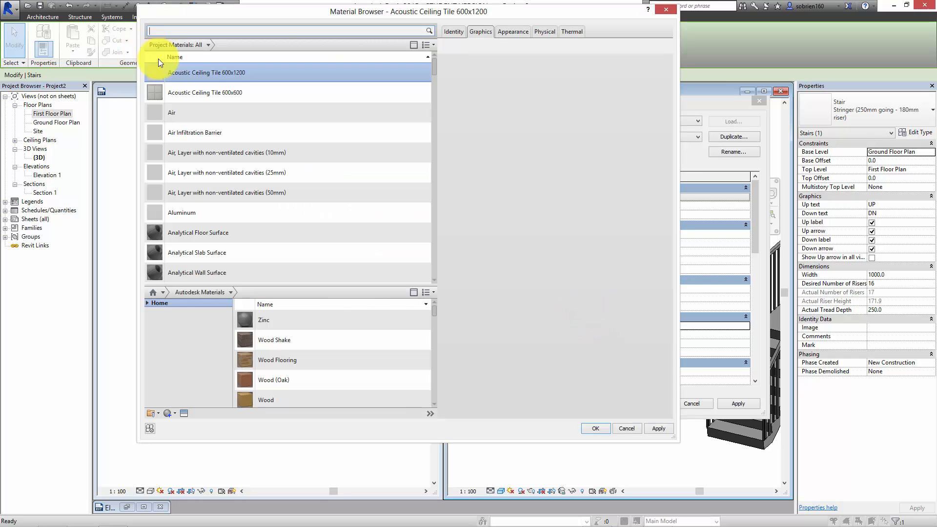
{"action": "left_click", "coordinate": [294, 380]}
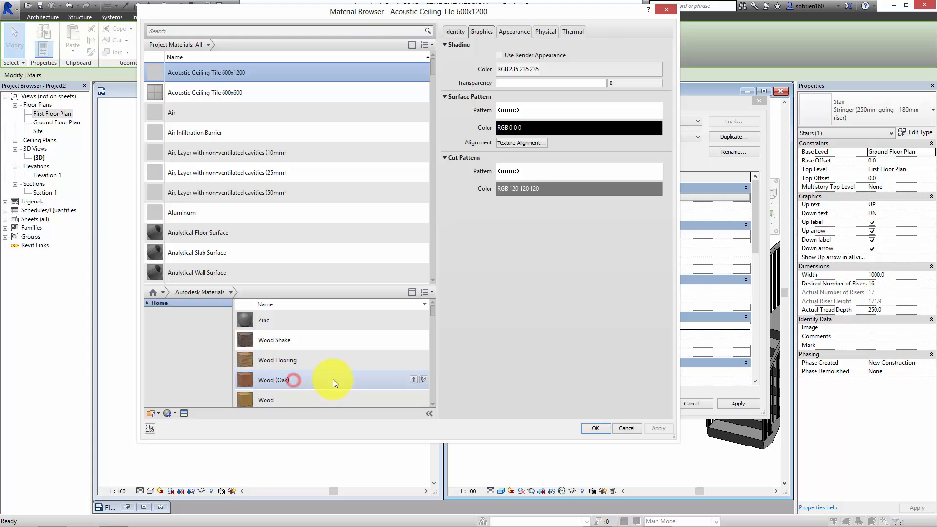
{"action": "left_click", "coordinate": [415, 379]}
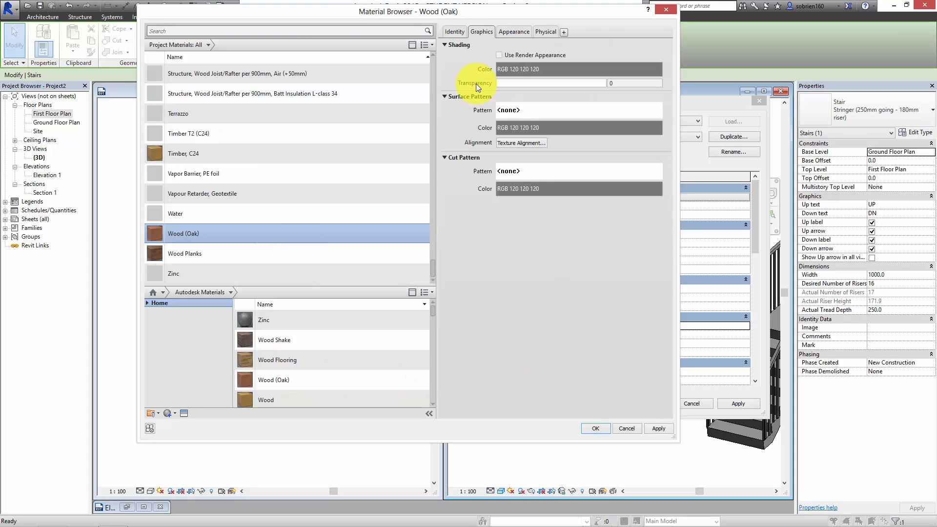
{"action": "left_click", "coordinate": [498, 55]}
{"action": "left_click", "coordinate": [652, 428]}
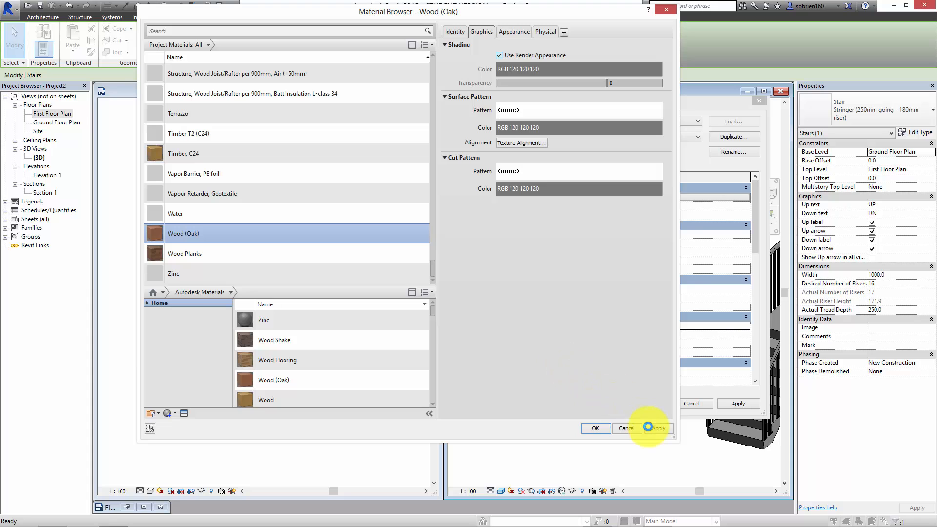
{"action": "left_click", "coordinate": [593, 428]}
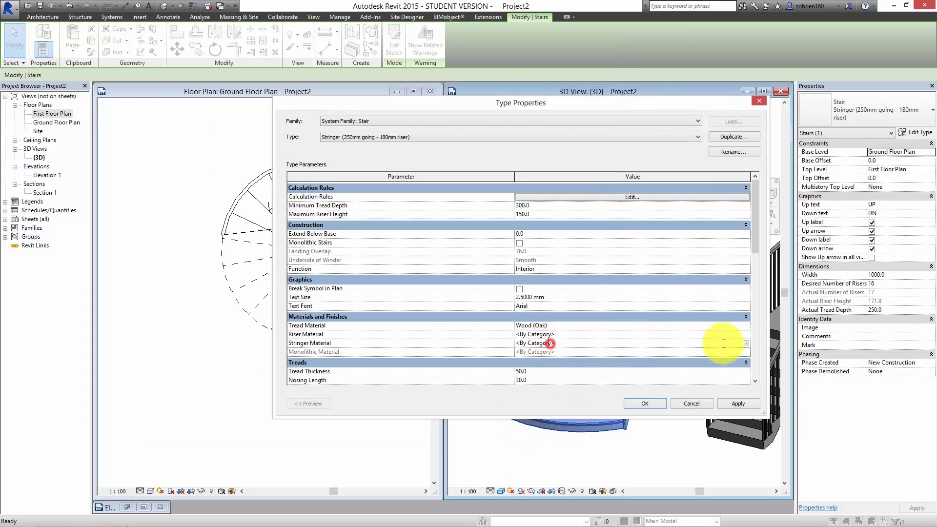
Assign Timber, C24 as the stringer material and apply the type changes to the flared stair
{"action": "left_click", "coordinate": [549, 343]}
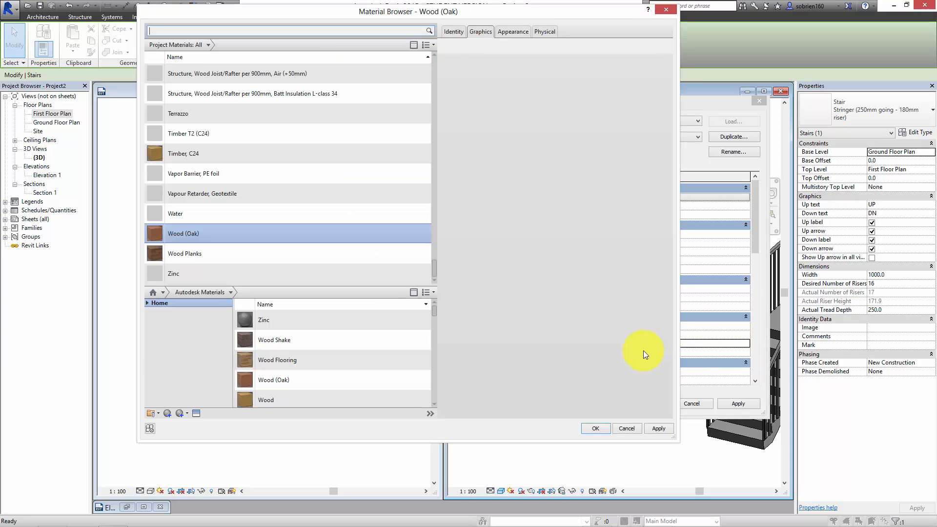
{"action": "left_click", "coordinate": [209, 152]}
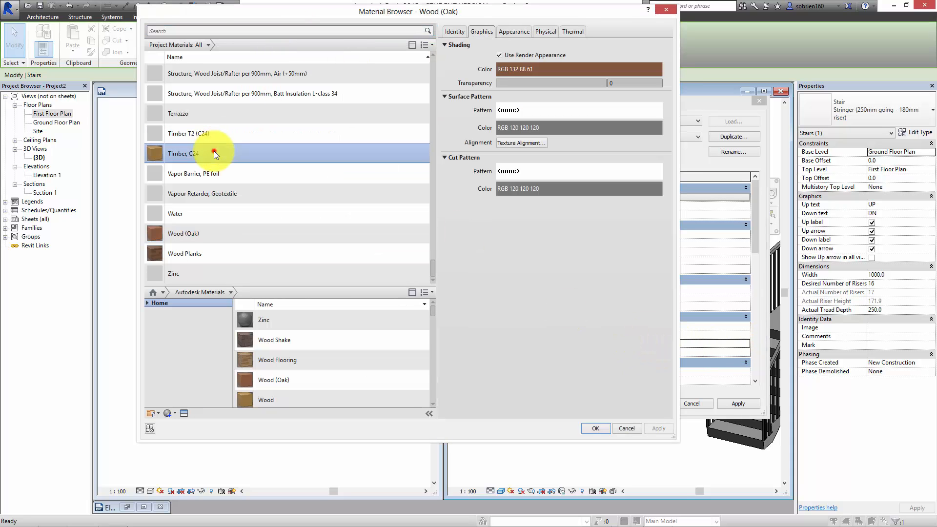
{"action": "left_click", "coordinate": [598, 429]}
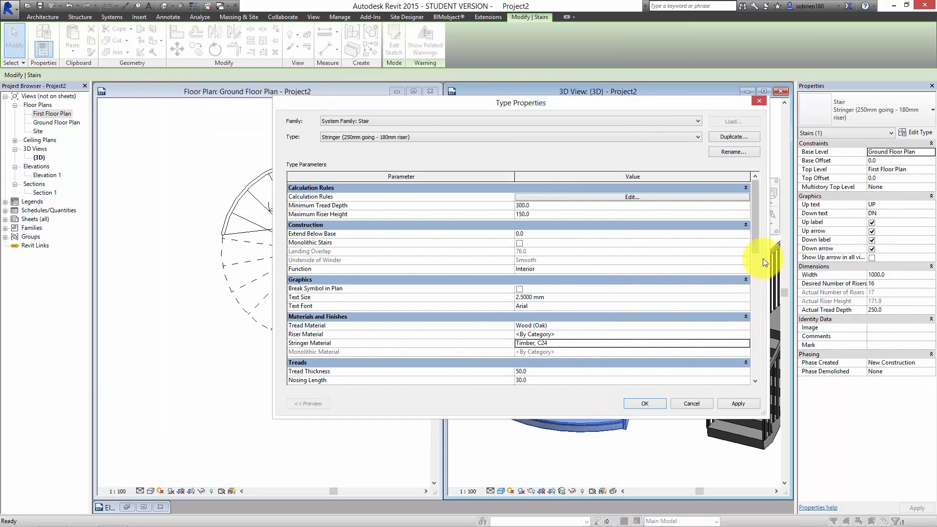
{"action": "left_click_drag", "start_coordinate": [754, 245], "coordinate": [754, 254]}
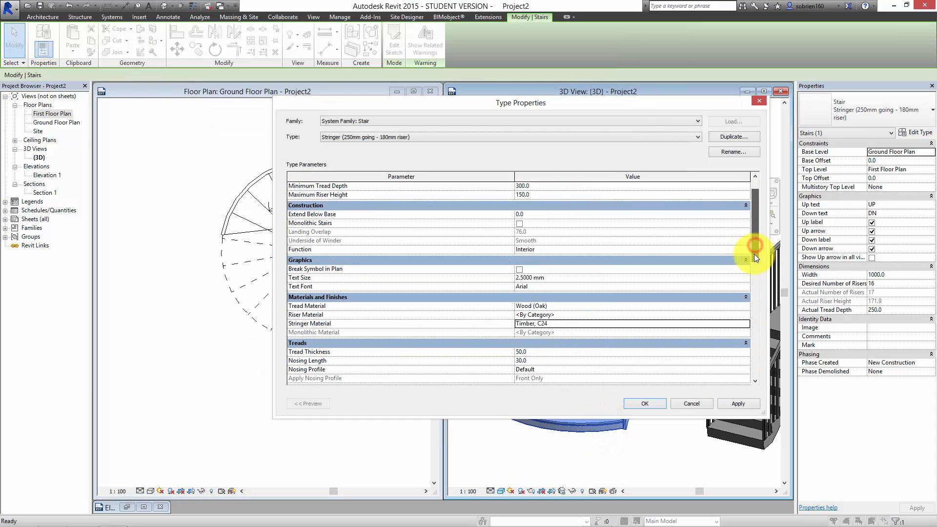
{"action": "left_click", "coordinate": [727, 405]}
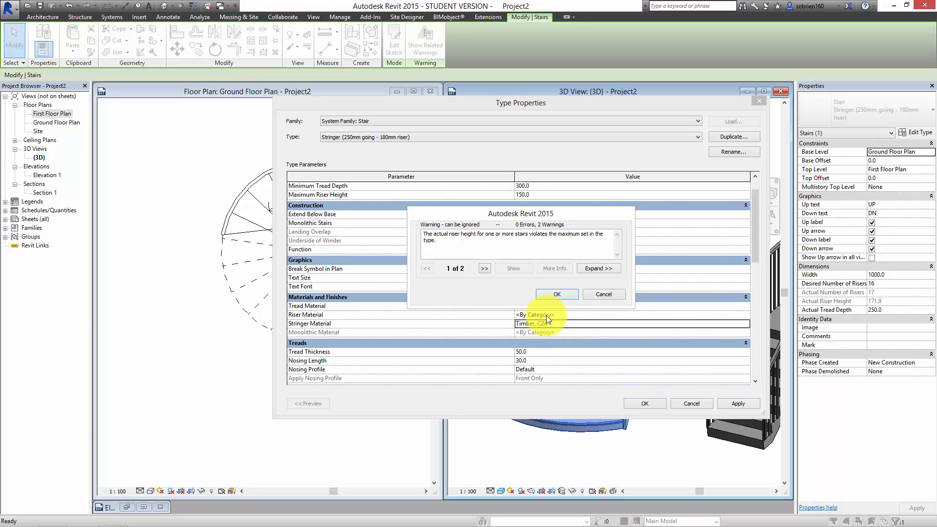
{"action": "left_click", "coordinate": [544, 294]}
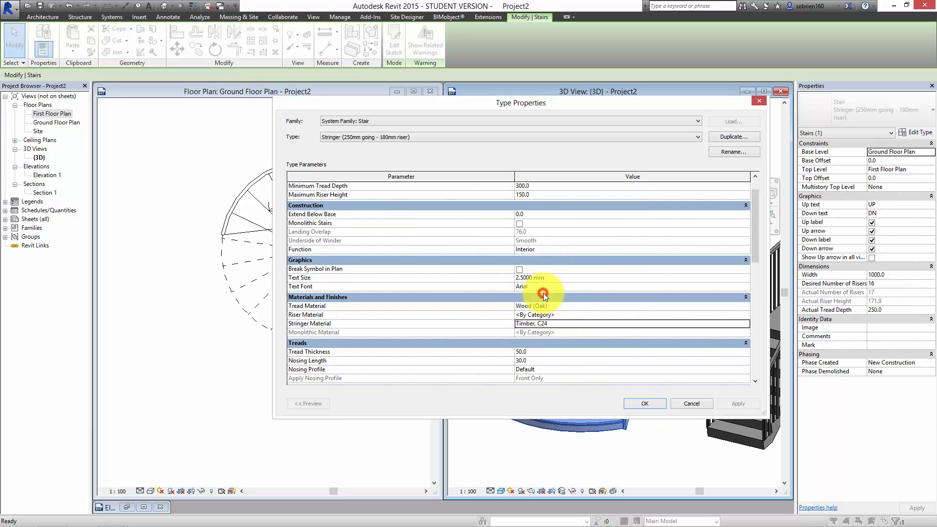
{"action": "left_click", "coordinate": [630, 401]}
Examine the flared stair's treads and stringers in 3D and switch the view to the Realistic visual style
{"action": "left_click", "coordinate": [582, 454]}
{"action": "scroll", "coordinate": [578, 430], "scroll_direction": "up", "scroll_amount": 5}
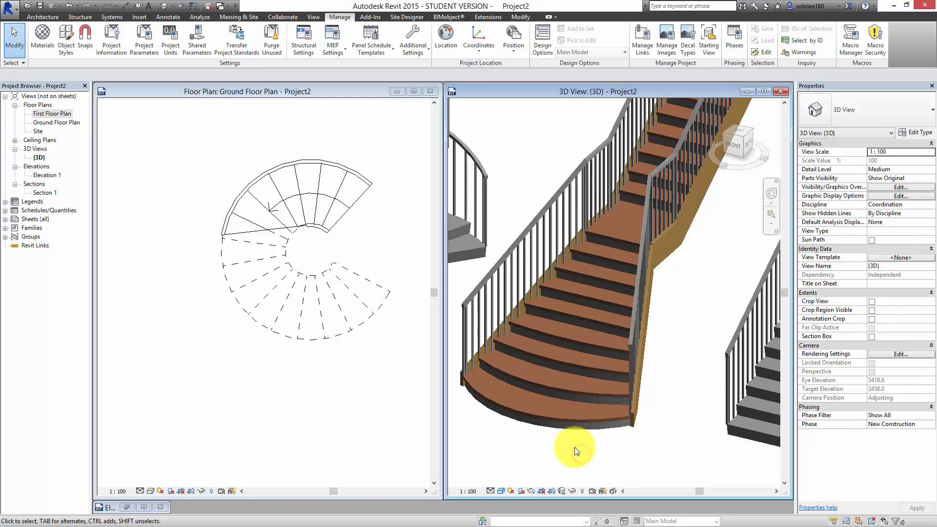
{"action": "scroll", "coordinate": [593, 385], "scroll_direction": "down", "scroll_amount": 5}
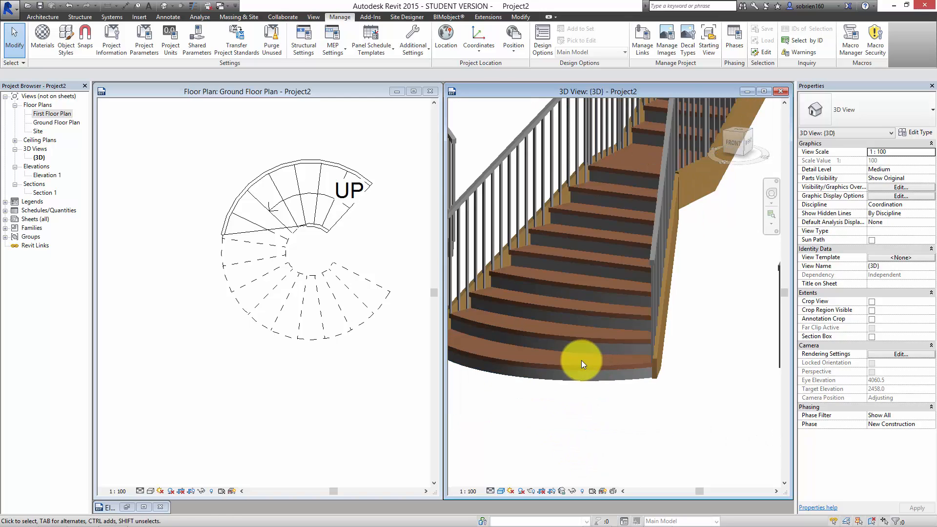
{"action": "middle_click_drag", "start_coordinate": [539, 430], "coordinate": [552, 459]}
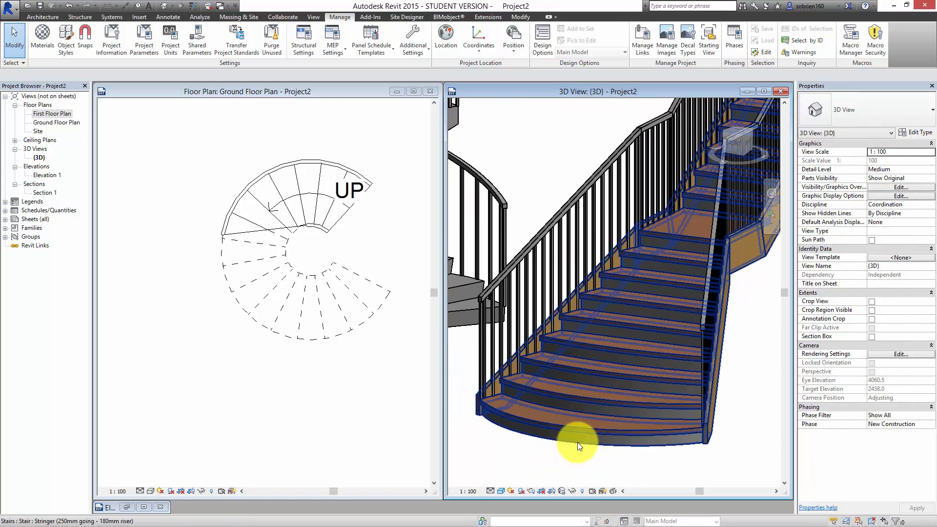
{"action": "left_click", "coordinate": [501, 492]}
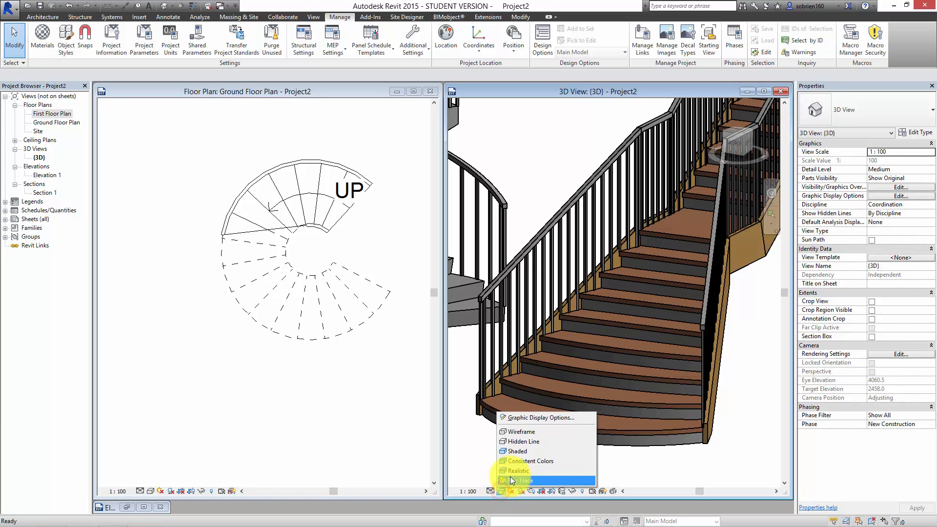
{"action": "left_click", "coordinate": [512, 471]}
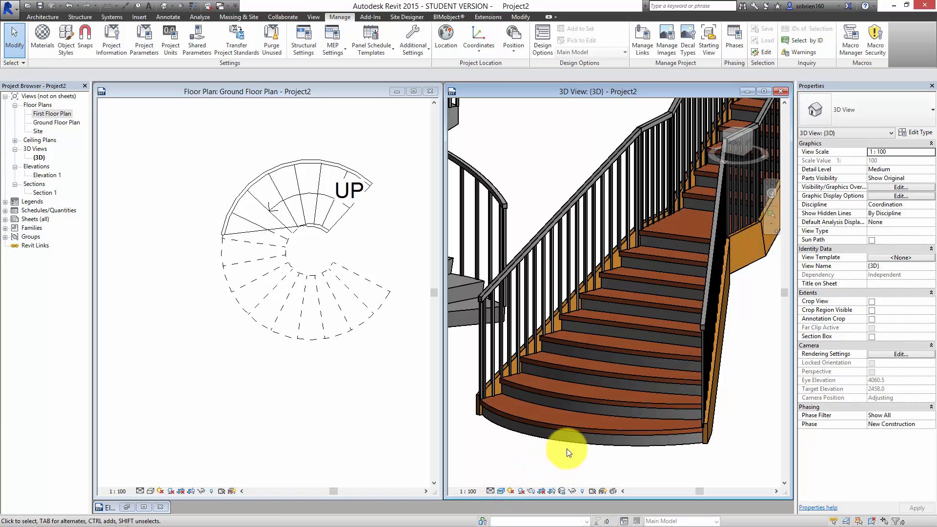
{"action": "middle_click_drag", "start_coordinate": [601, 408], "coordinate": [607, 465]}
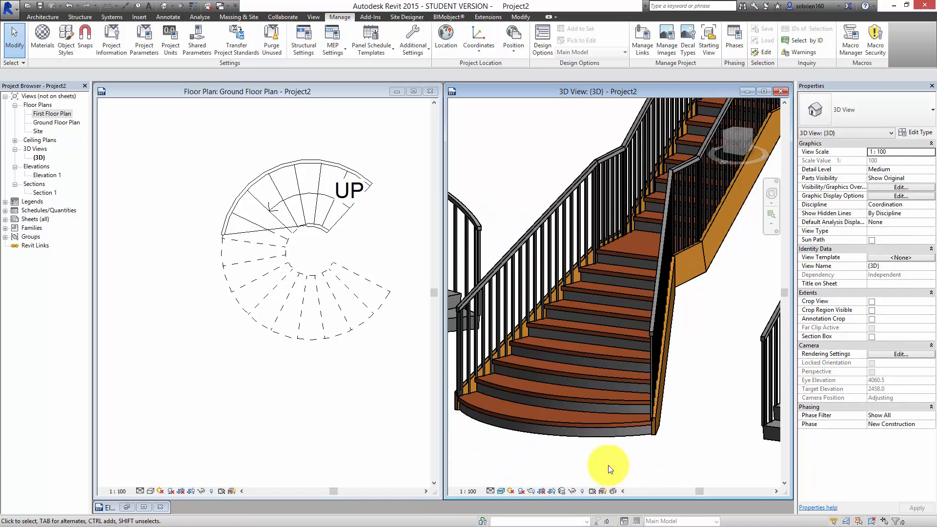
Set the flared stair type's riser type to None and apply the change
{"action": "left_click", "coordinate": [632, 425]}
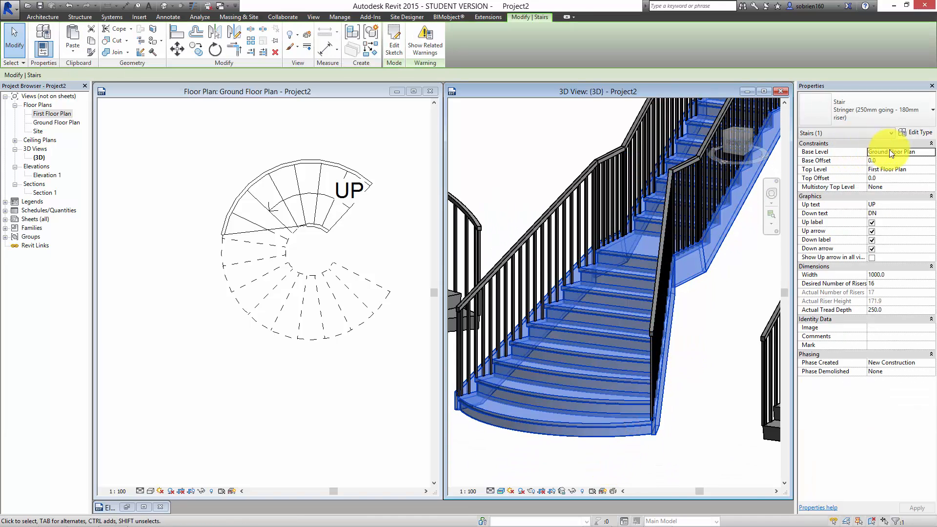
{"action": "left_click", "coordinate": [910, 132]}
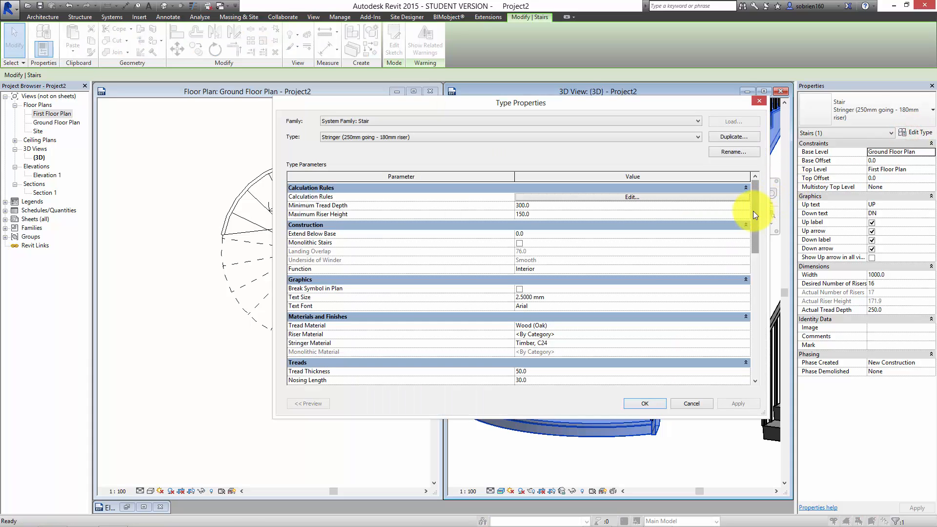
{"action": "left_click_drag", "start_coordinate": [754, 211], "coordinate": [754, 283]}
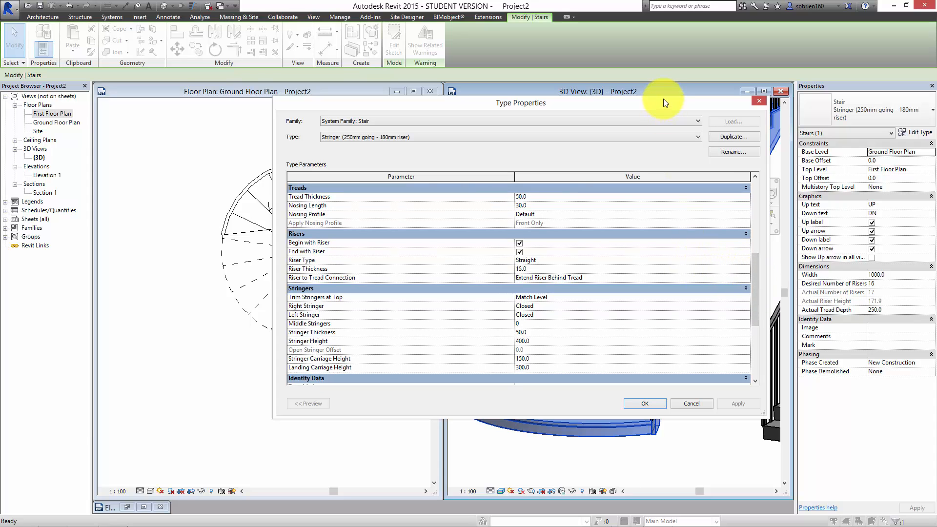
{"action": "left_click_drag", "start_coordinate": [663, 104], "coordinate": [374, 107]}
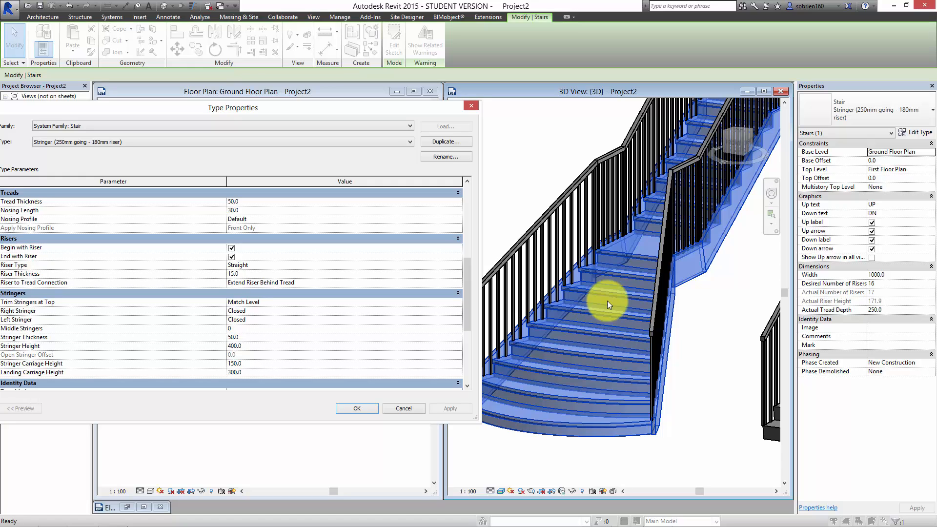
{"action": "left_click", "coordinate": [458, 266]}
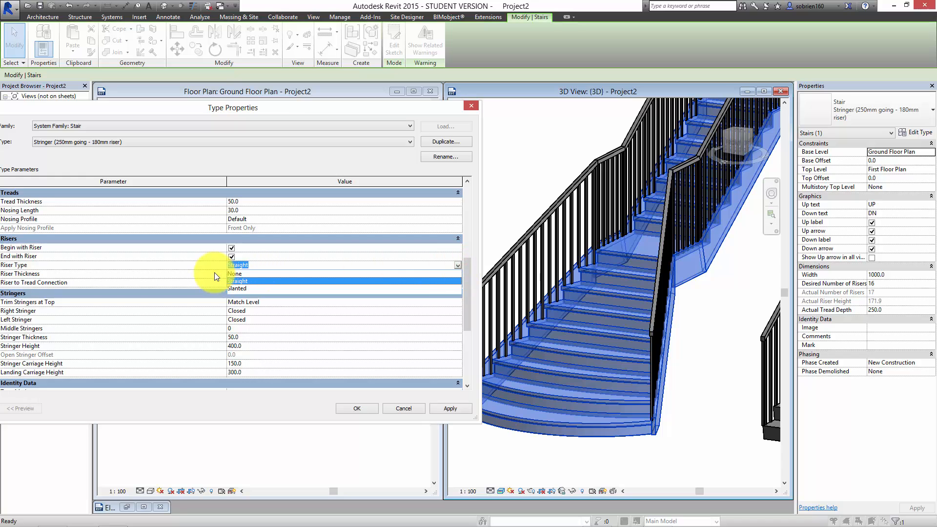
{"action": "left_click", "coordinate": [241, 274]}
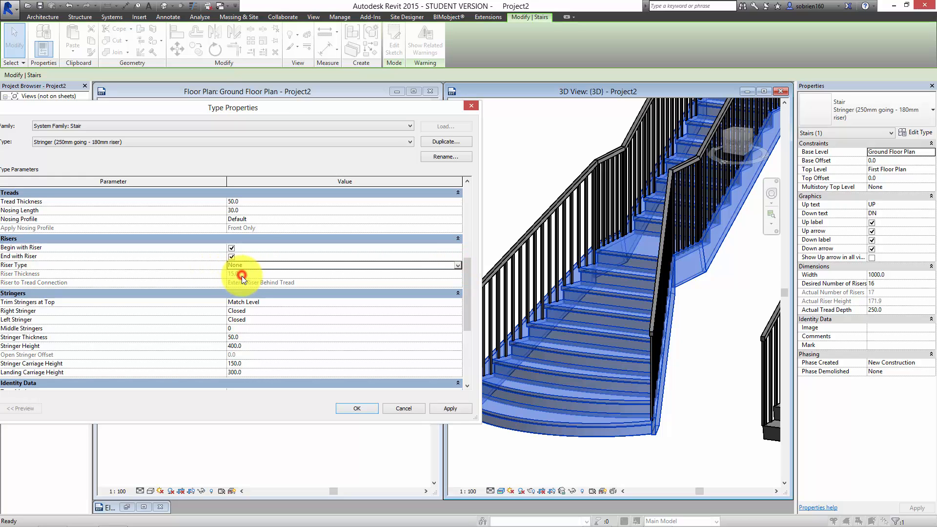
{"action": "left_click", "coordinate": [451, 409]}
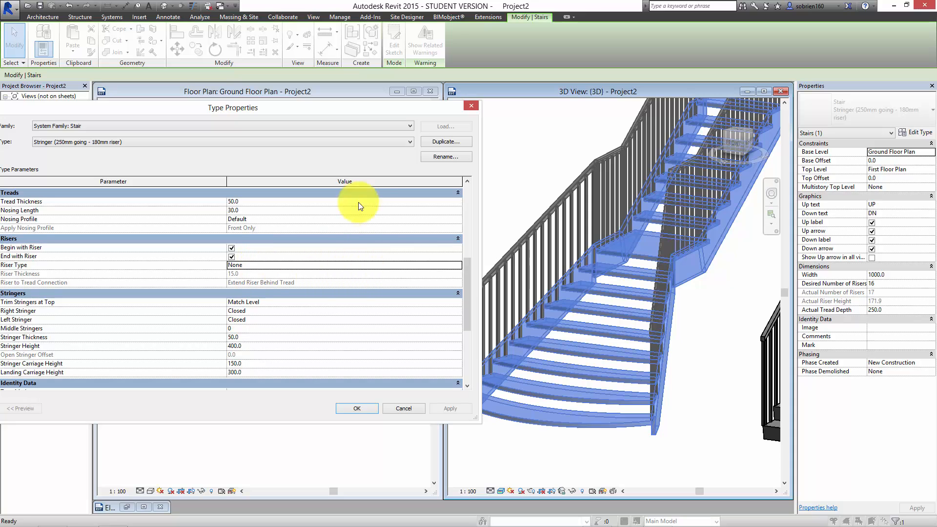
Set the number of middle stringers to 2 in the flared stair's type properties
{"action": "left_click_drag", "start_coordinate": [351, 113], "coordinate": [407, 86]}
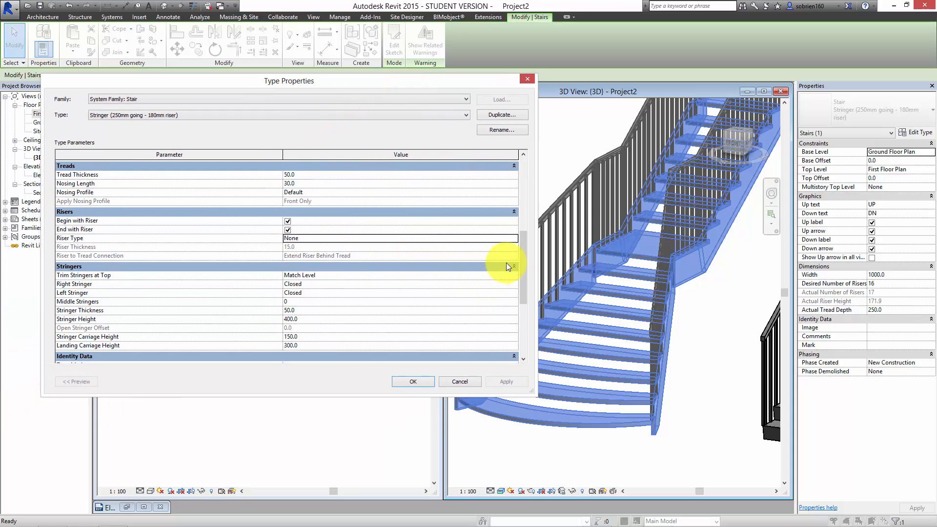
{"action": "left_click_drag", "start_coordinate": [525, 254], "coordinate": [476, 285]}
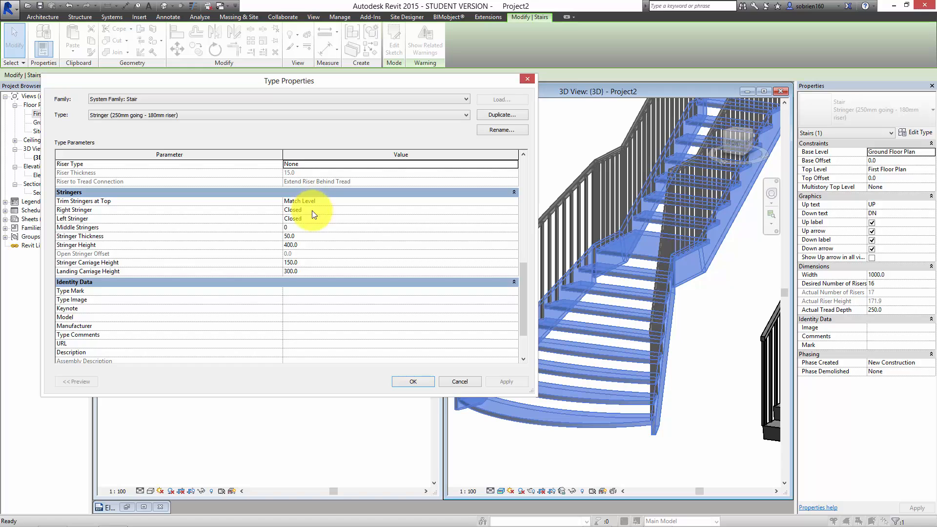
{"action": "left_click", "coordinate": [318, 226]}
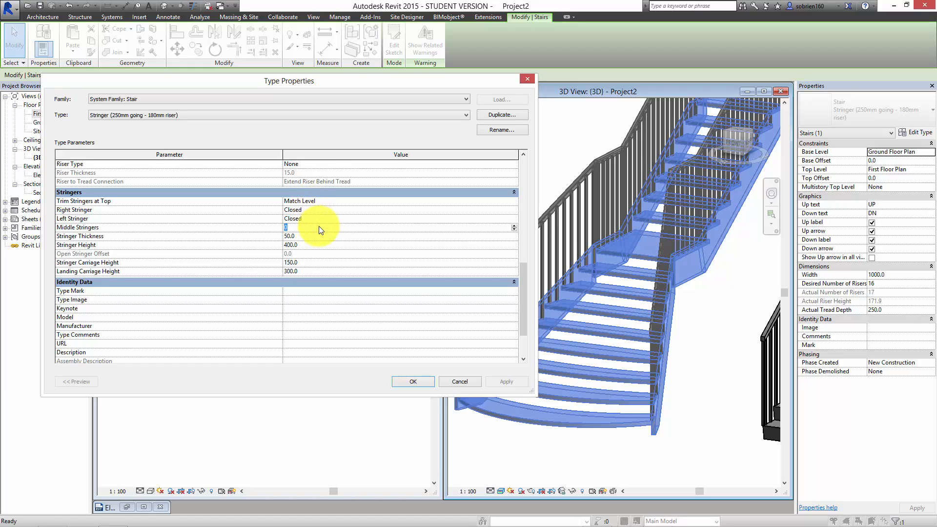
{"action": "type", "text": "2"}
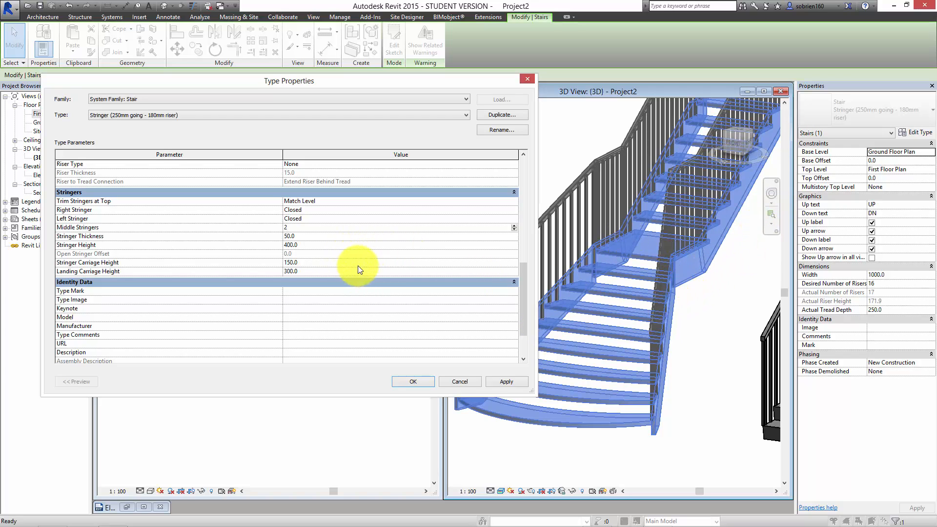
Set the left and right stringers of the flared stair's type to None and apply the type changes
{"action": "left_click", "coordinate": [296, 228]}
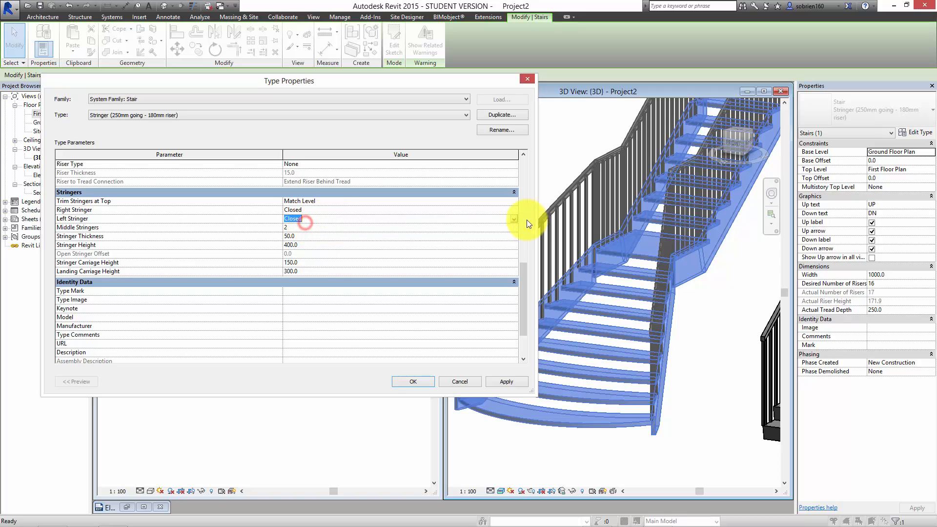
{"action": "left_click", "coordinate": [515, 219]}
{"action": "left_click", "coordinate": [340, 227]}
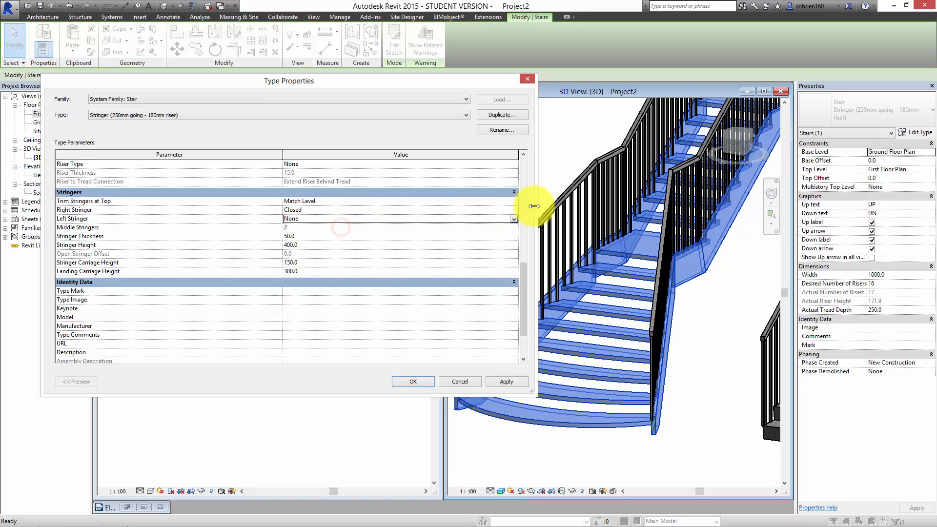
{"action": "left_click", "coordinate": [514, 209]}
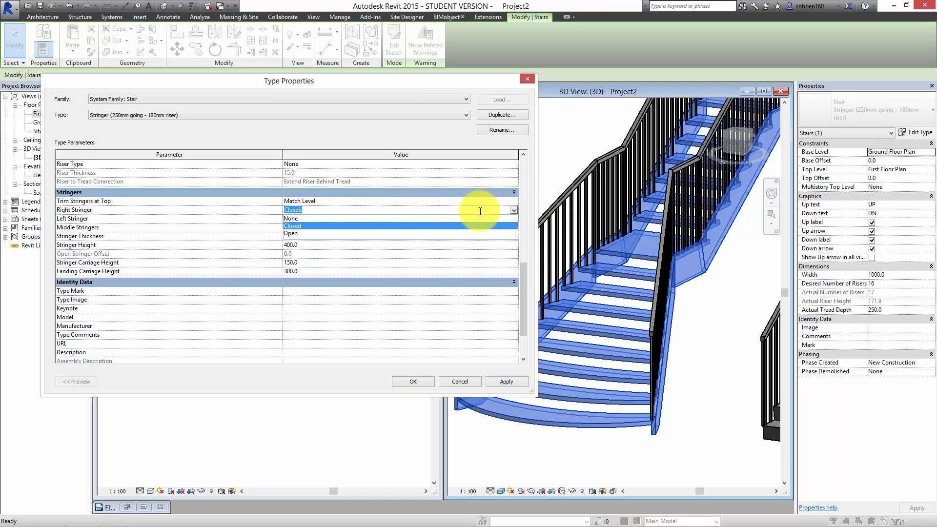
{"action": "left_click", "coordinate": [348, 218]}
{"action": "left_click", "coordinate": [500, 382]}
{"action": "left_click", "coordinate": [499, 381]}
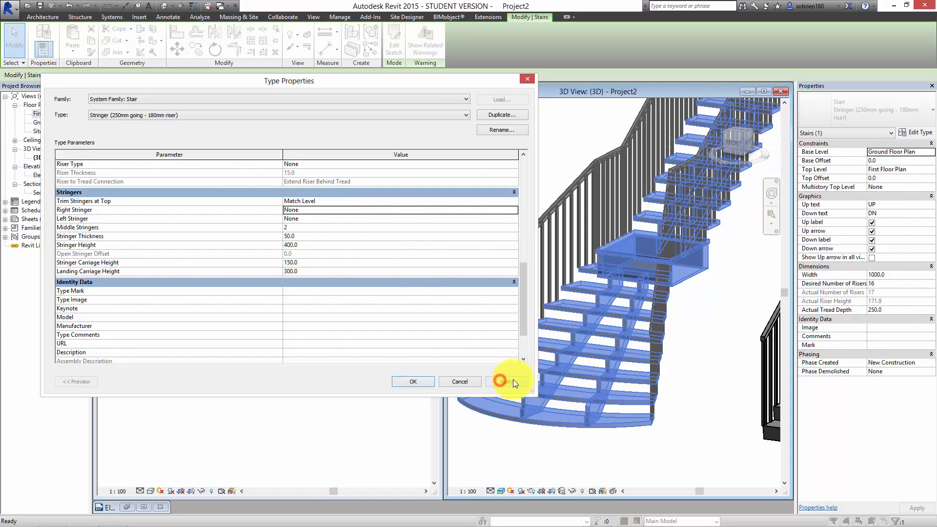
{"action": "left_click", "coordinate": [416, 382]}
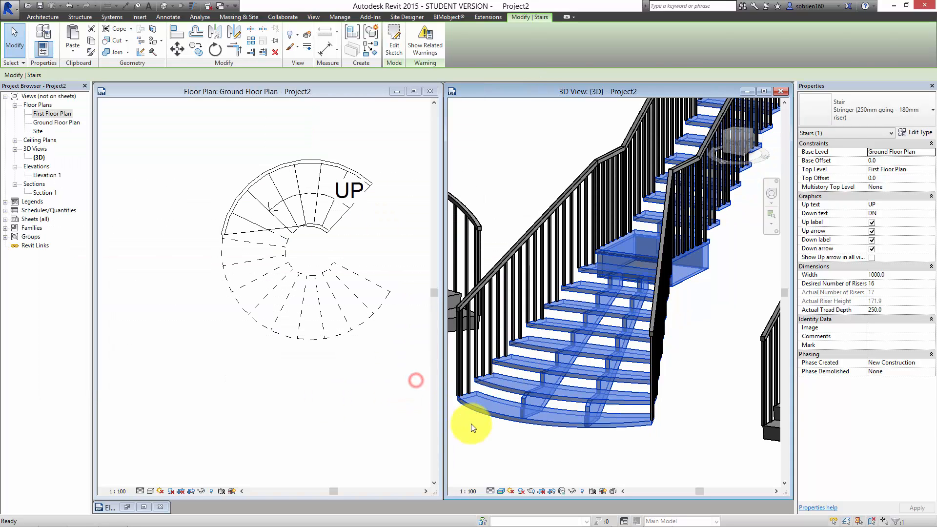
{"action": "left_click", "coordinate": [511, 442]}
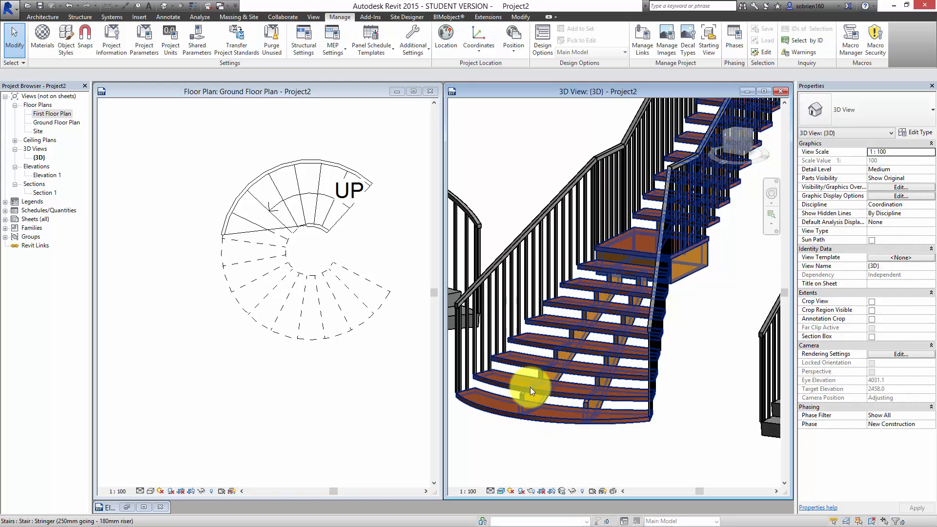
Open the stringer material choice for the flared stair's type and search the materials for METAL
{"action": "middle_click_drag", "start_coordinate": [530, 388], "coordinate": [638, 302], "text": "shift"}
{"action": "left_click", "coordinate": [636, 311]}
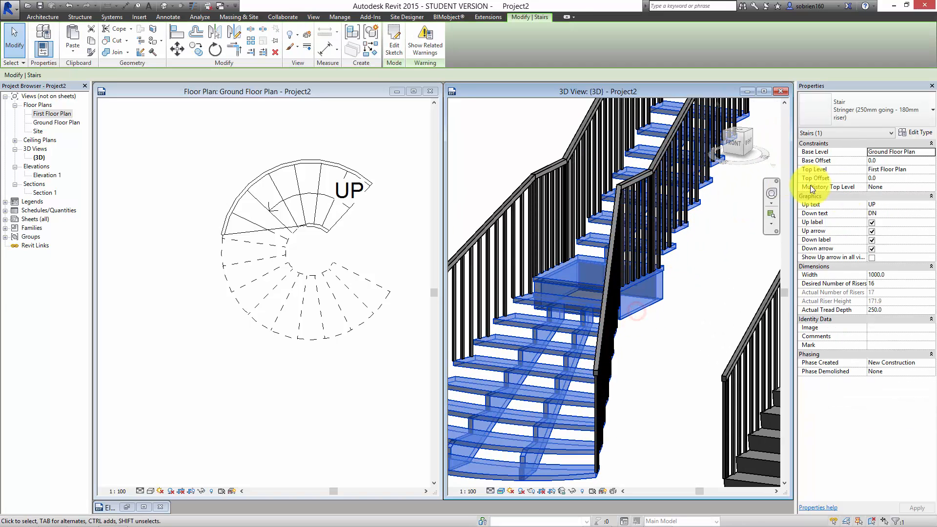
{"action": "left_click", "coordinate": [917, 132]}
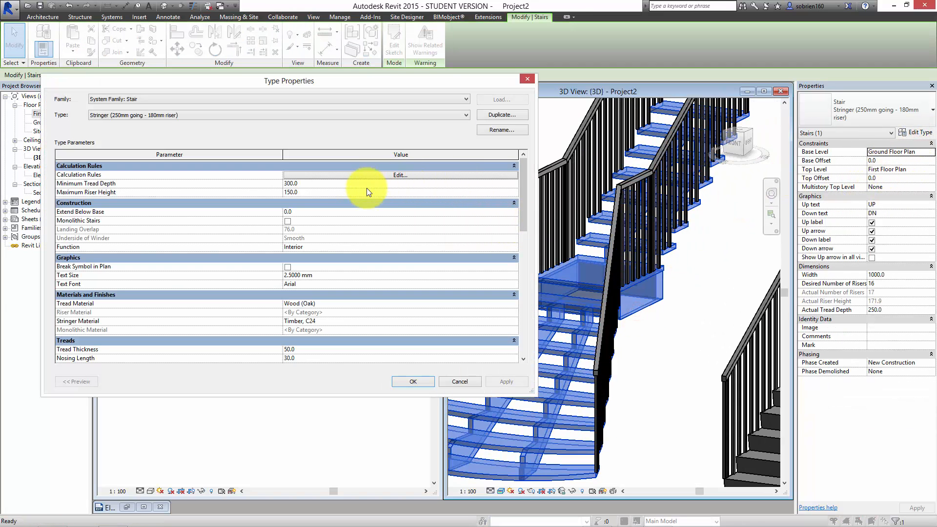
{"action": "left_click_drag", "start_coordinate": [522, 219], "coordinate": [522, 234]}
{"action": "left_click", "coordinate": [512, 284]}
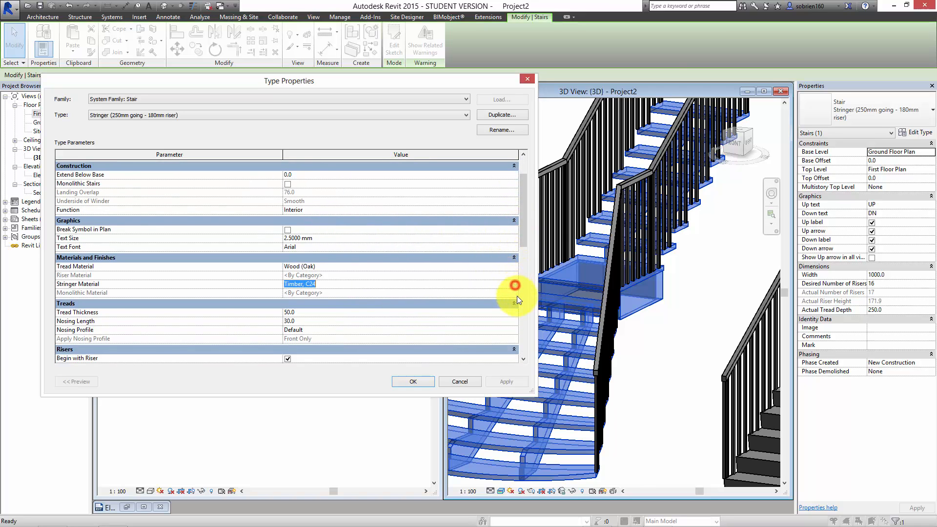
{"action": "left_click", "coordinate": [517, 287]}
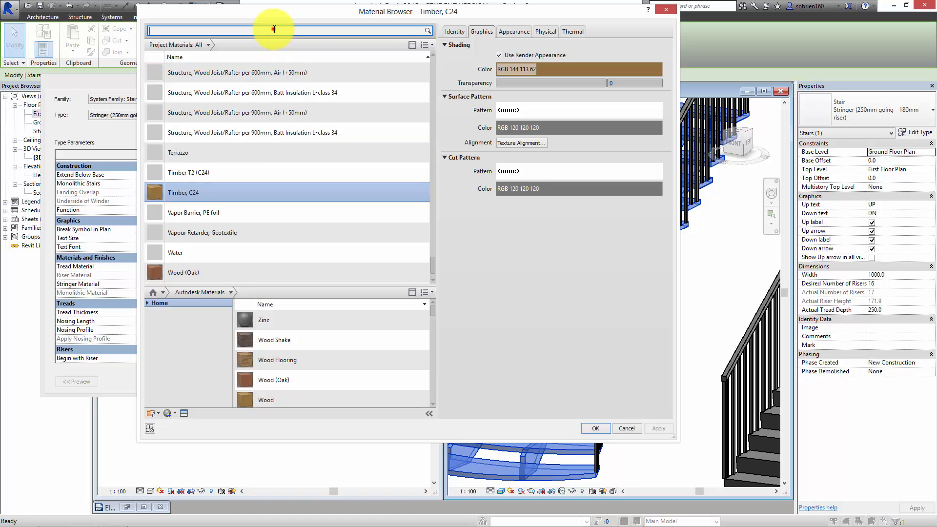
{"action": "left_click", "coordinate": [274, 29]}
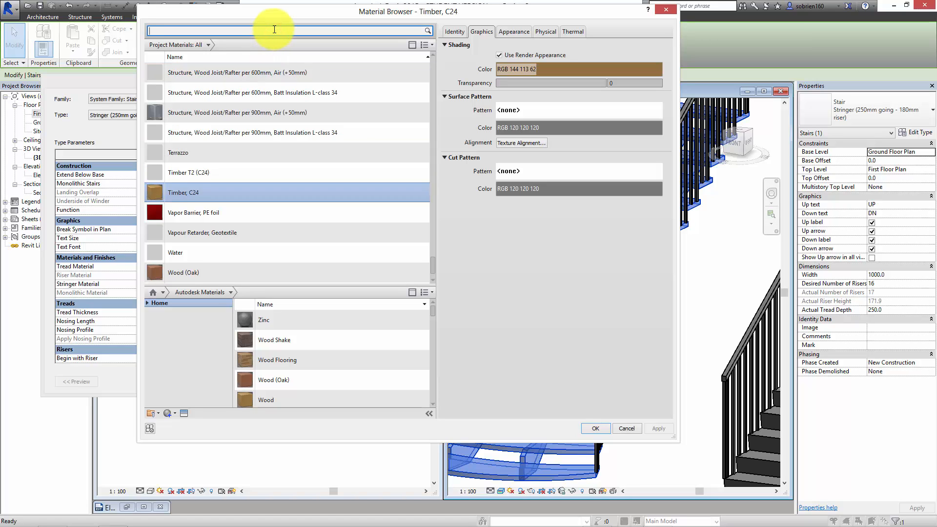
{"action": "type", "text": "METAL"}
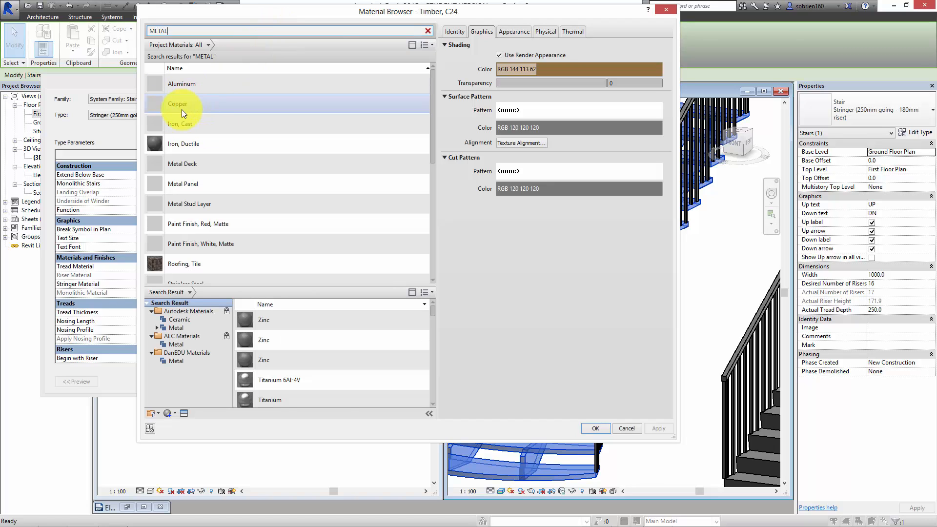
Assign Aluminum with its render appearance used for shading as the stringer material and apply it to the flared stair
{"action": "left_click", "coordinate": [237, 84]}
{"action": "left_click", "coordinate": [499, 55]}
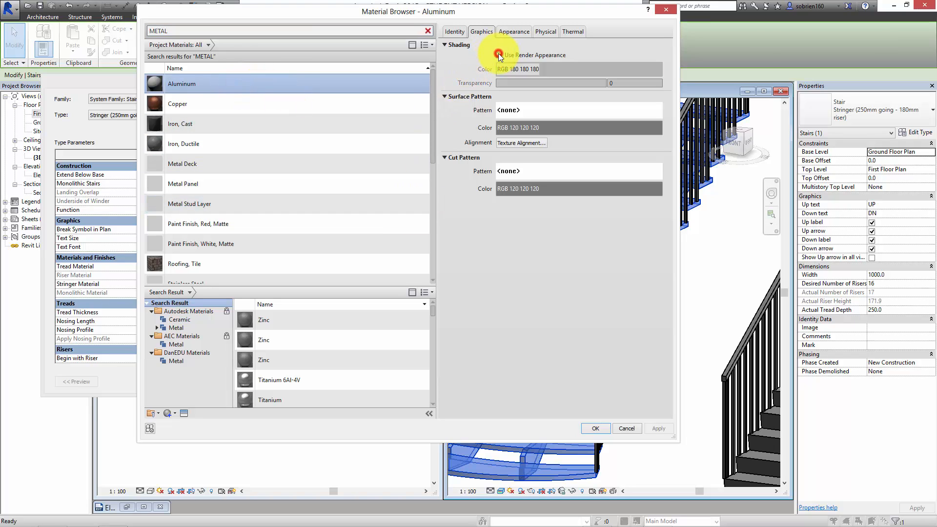
{"action": "left_click", "coordinate": [657, 432]}
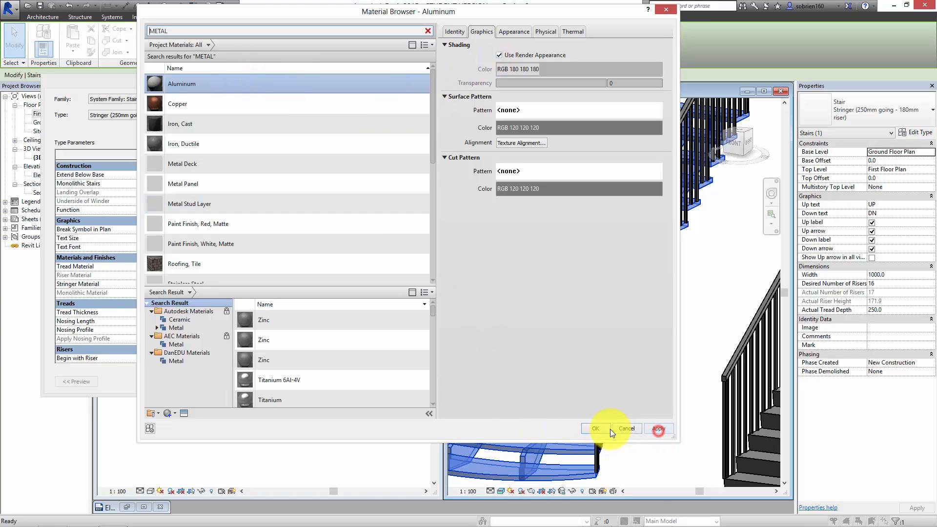
{"action": "left_click", "coordinate": [595, 429]}
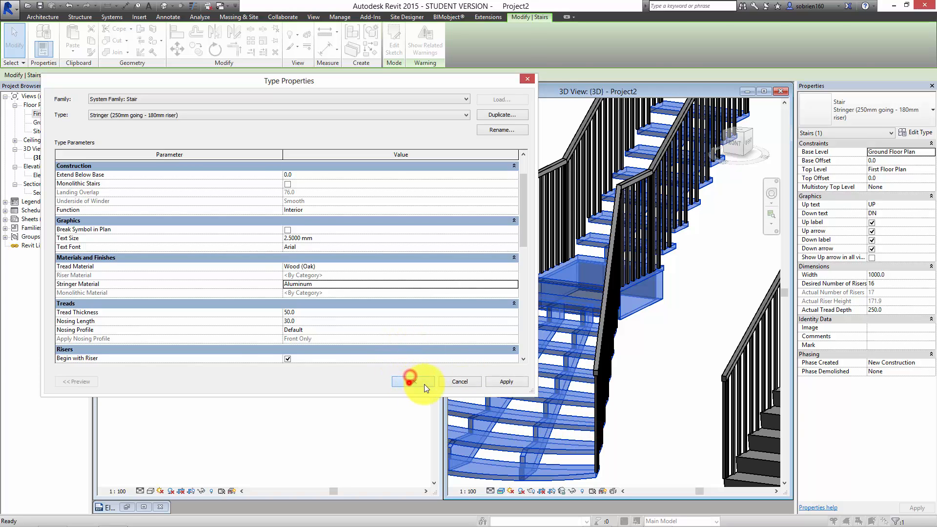
{"action": "left_click", "coordinate": [410, 382]}
{"action": "left_click", "coordinate": [647, 367]}
Examine the flared stair's open treads and middle stringers in 3D, maximizing the 3D view to compare all three stairs
{"action": "middle_click_drag", "start_coordinate": [647, 367], "coordinate": [626, 424], "text": "shift"}
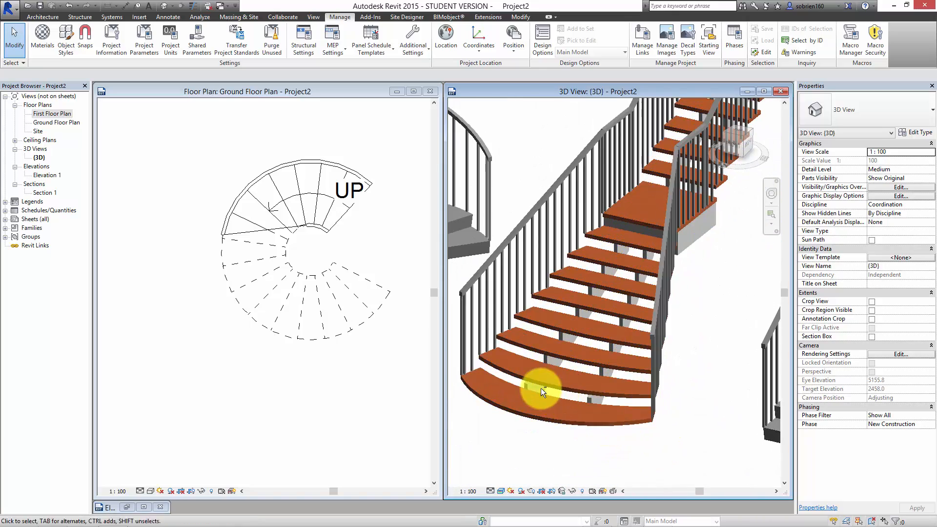
{"action": "middle_click_drag", "start_coordinate": [541, 388], "coordinate": [663, 335], "text": "shift"}
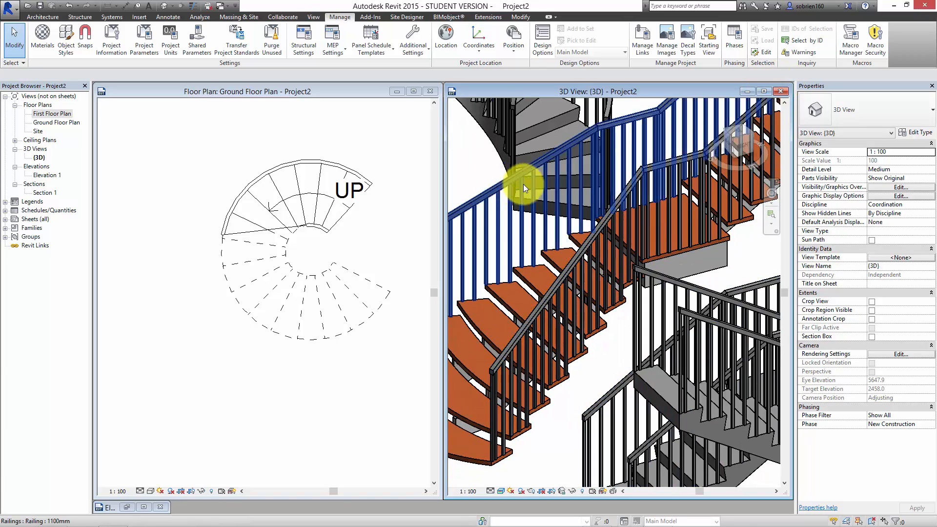
{"action": "left_click", "coordinate": [765, 92]}
{"action": "mouse_move", "coordinate": [477, 216]}
{"action": "middle_mouse_down"}
{"action": "mouse_move", "coordinate": [371, 306]}
{"action": "mouse_move", "coordinate": [429, 283]}
{"action": "mouse_move", "coordinate": [461, 360]}
{"action": "middle_mouse_up"}
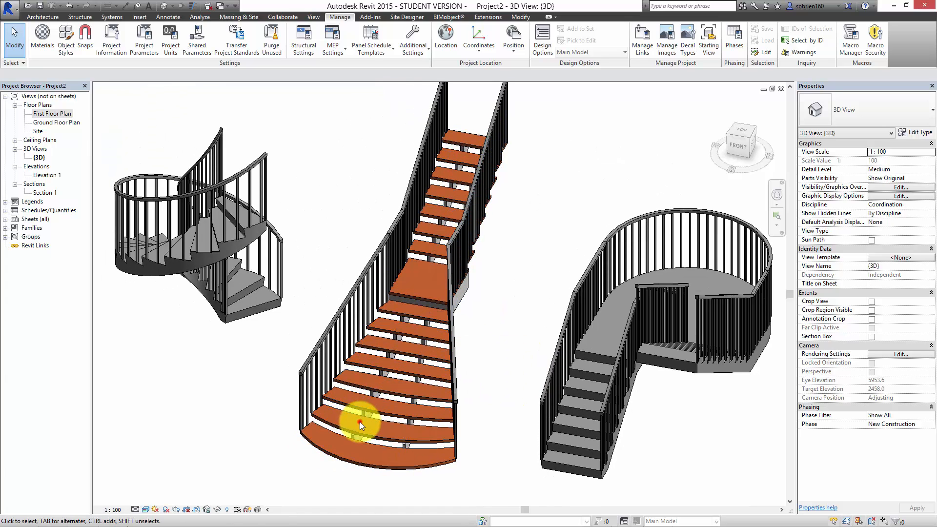
{"action": "left_click", "coordinate": [367, 434]}
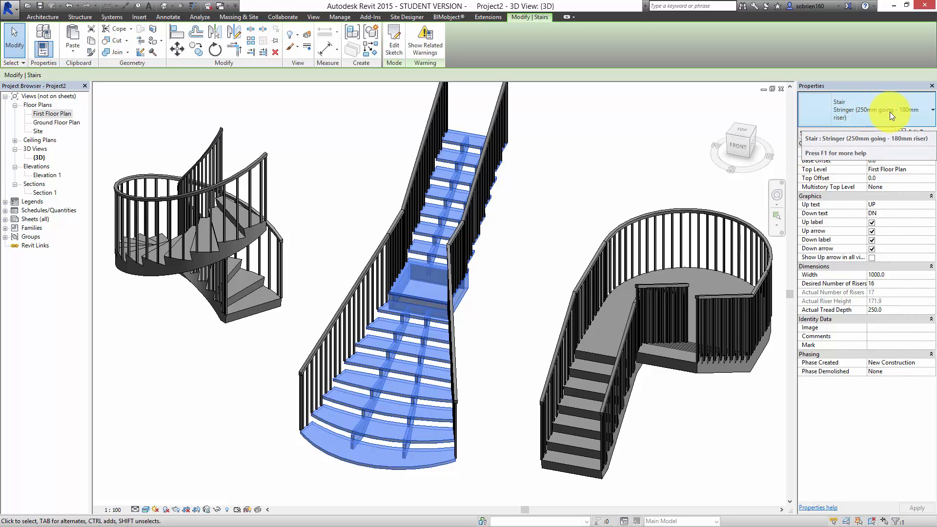
{"action": "left_click", "coordinate": [624, 184]}
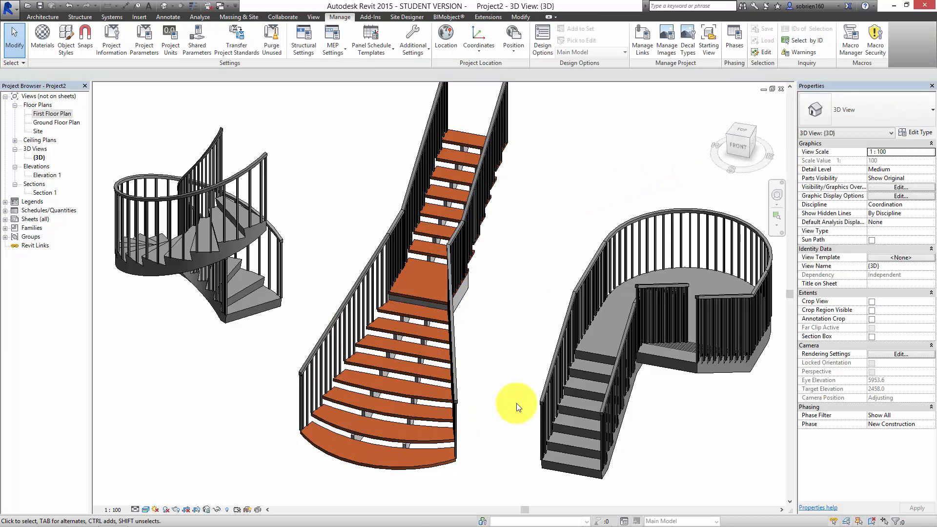
Change the monolithic stair with the curved landing to the Stringer (250mm going - 180mm riser) type
{"action": "left_click", "coordinate": [564, 465]}
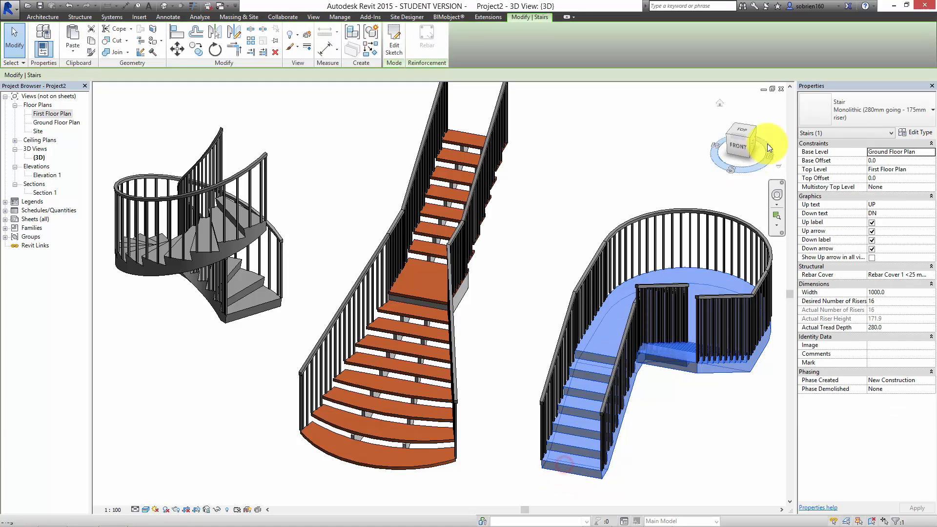
{"action": "left_click", "coordinate": [917, 100]}
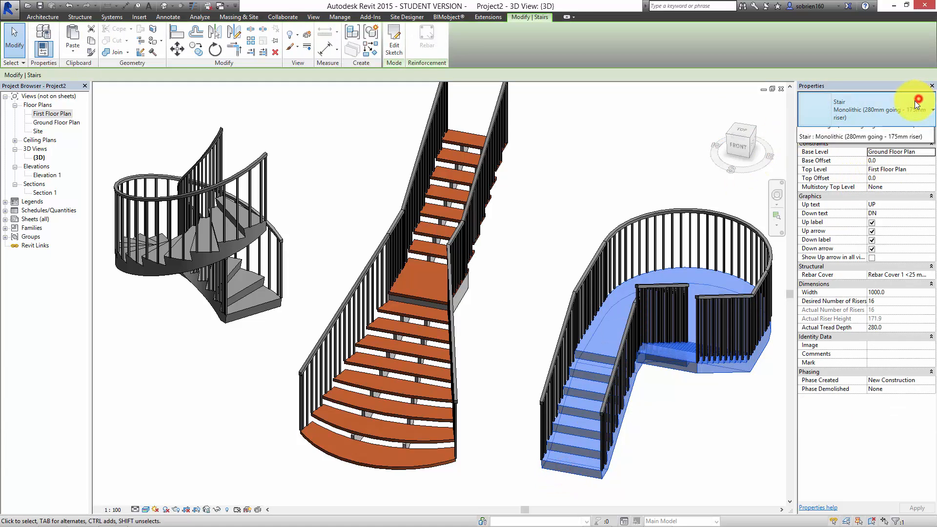
{"action": "left_click", "coordinate": [661, 149]}
{"action": "middle_click_drag", "start_coordinate": [675, 274], "coordinate": [654, 365], "text": "shift"}
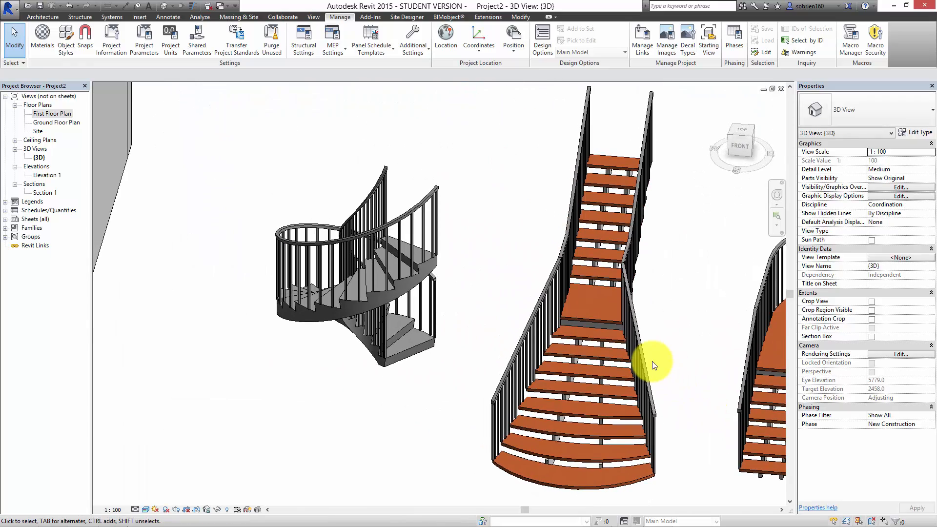